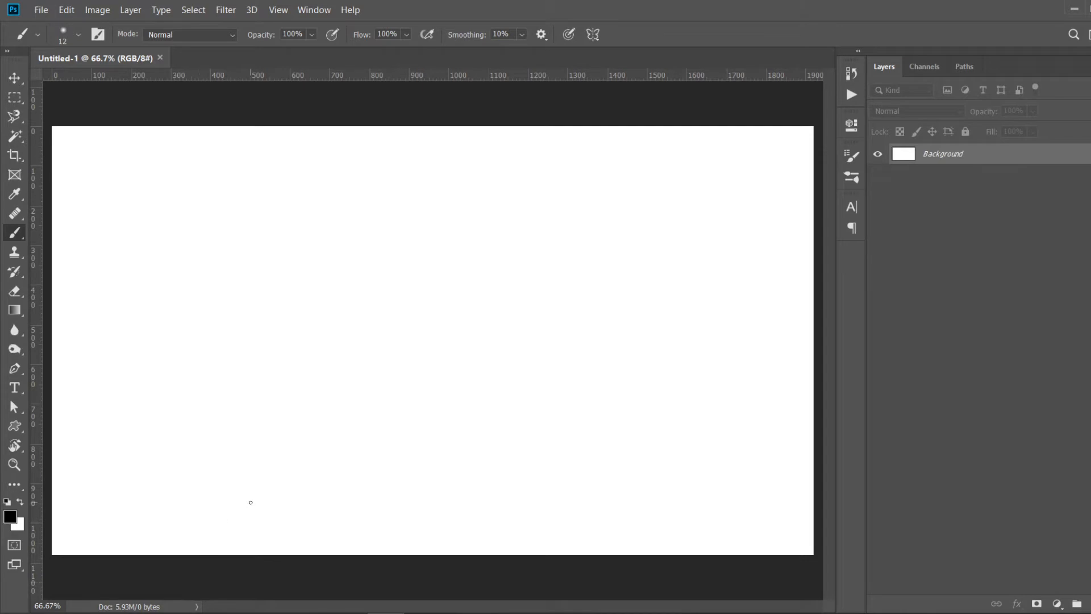
- Place the jordan-wozniak sunset photo from Saved Pictures into the document and scale it to about 63% to fill the canvas
{"action": "key", "text": "super+e"}
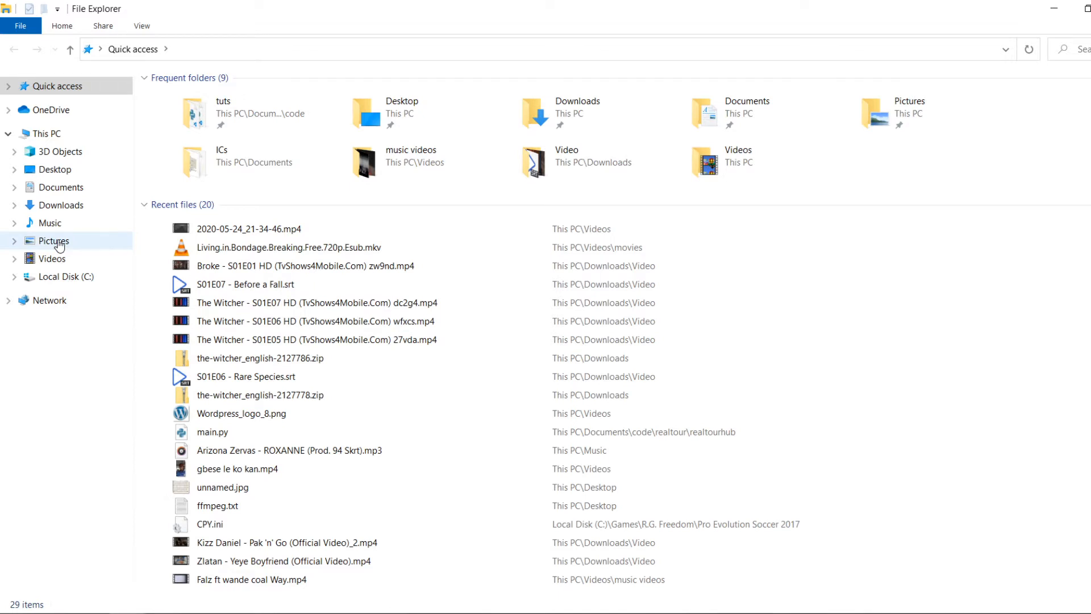
{"action": "left_click", "coordinate": [59, 244]}
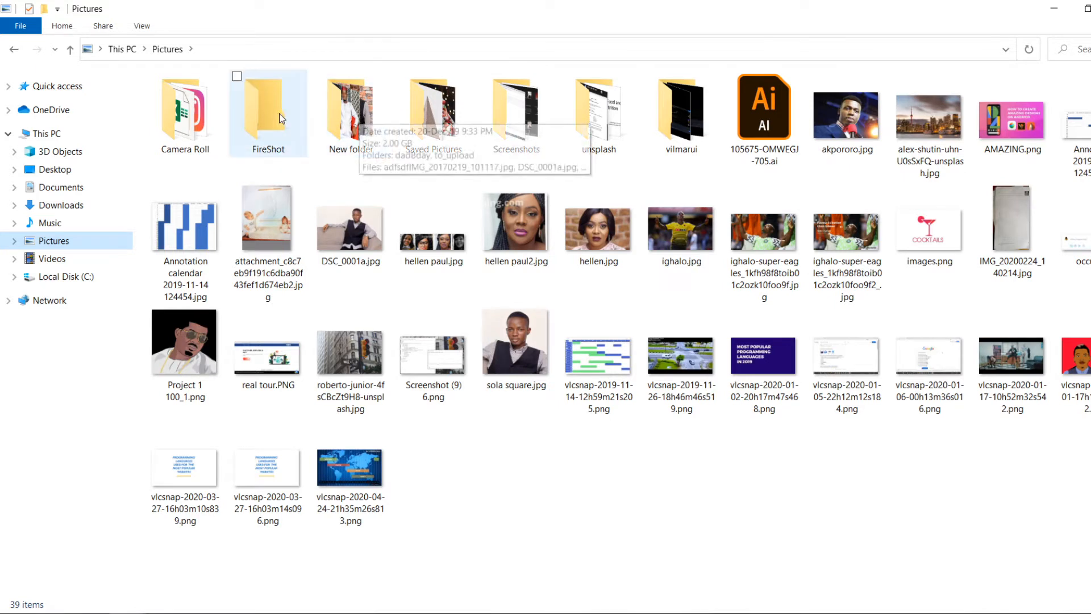
{"action": "left_click", "coordinate": [439, 122]}
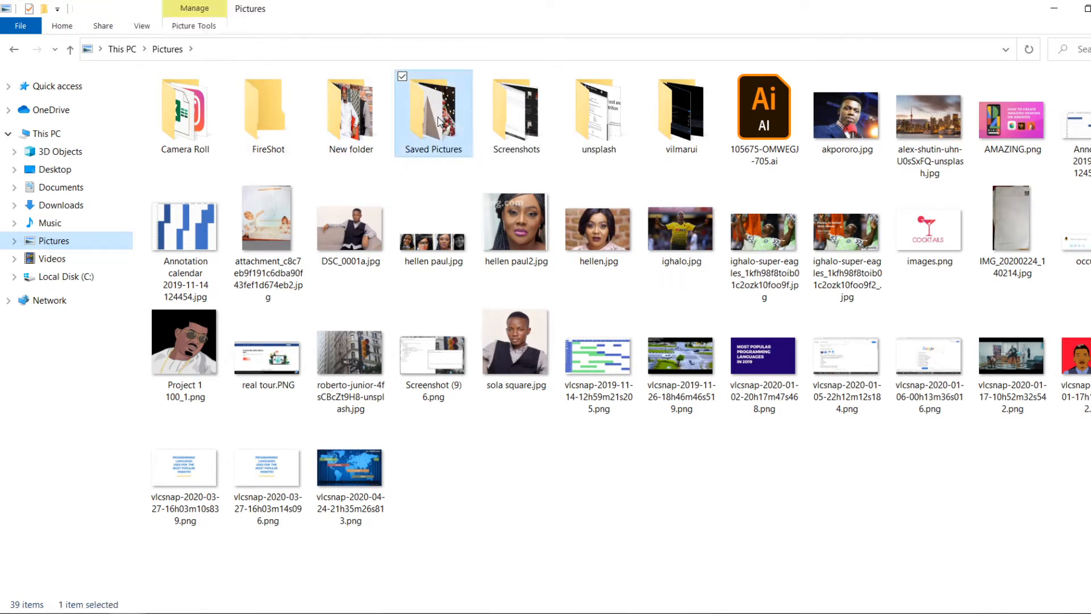
{"action": "double_click", "coordinate": [438, 121]}
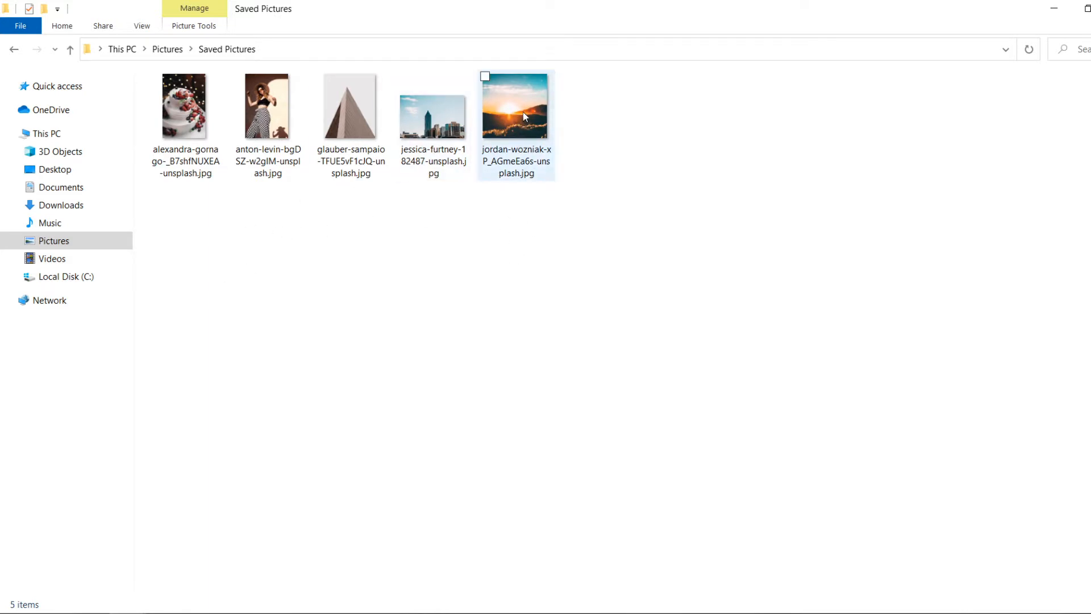
{"action": "left_click_drag", "start_coordinate": [524, 117], "coordinate": [383, 453]}
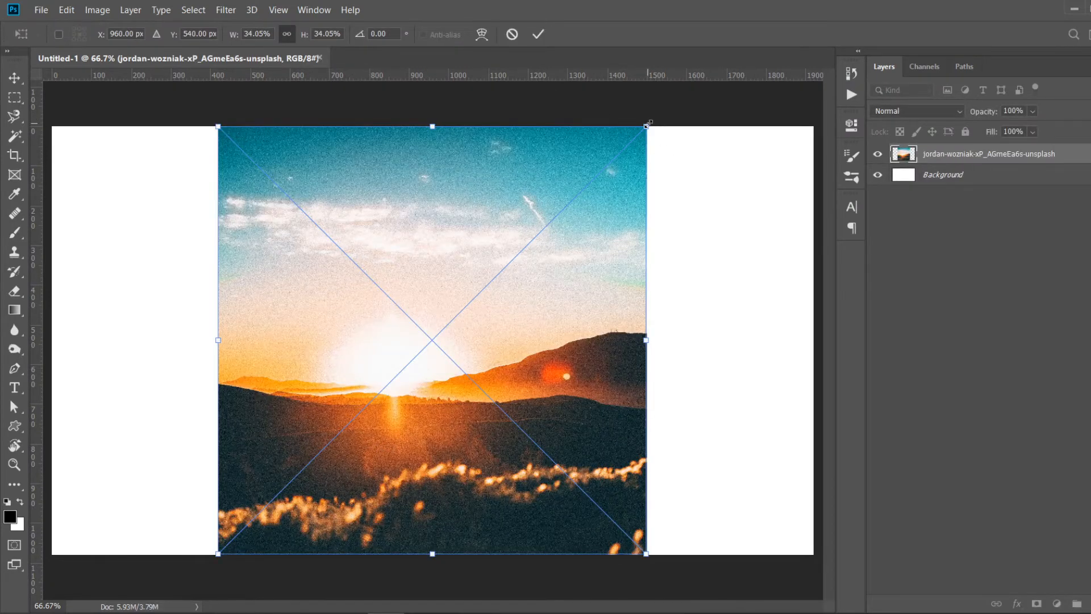
{"action": "left_click_drag", "start_coordinate": [648, 124], "coordinate": [906, 17]}
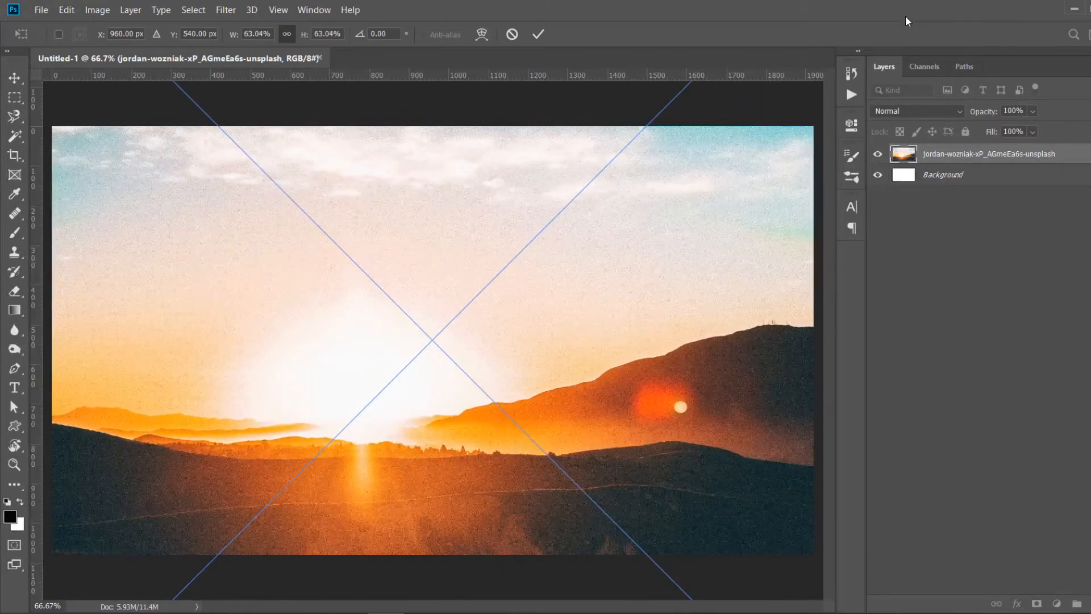
{"action": "key", "text": "b"}
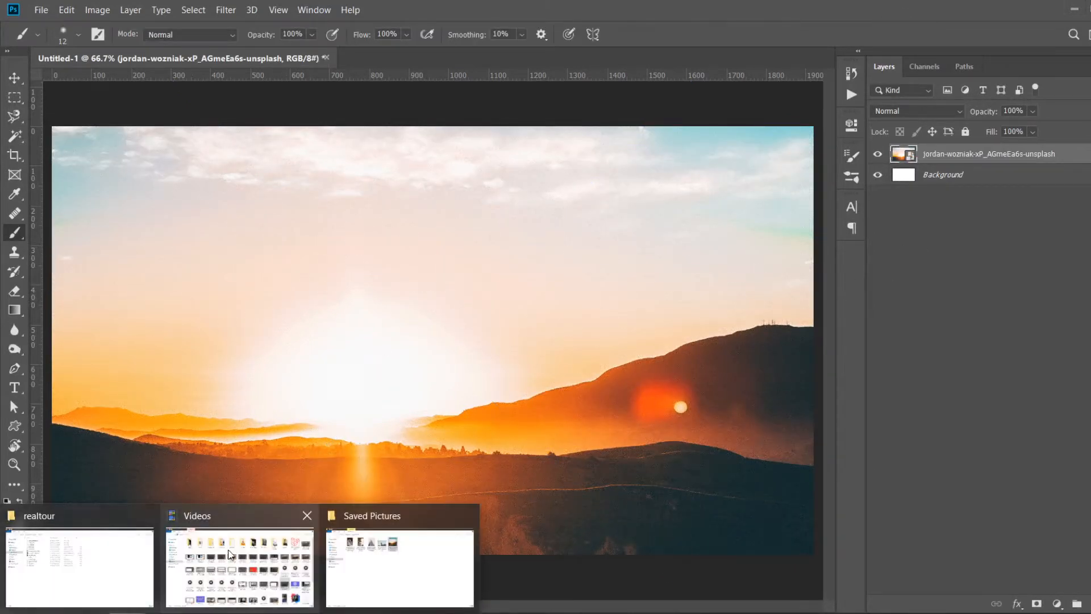
- Place the jessica-furtney skyline photo from Saved Pictures on top and scale it to about 49% to cover the canvas
{"action": "left_click", "coordinate": [419, 562]}
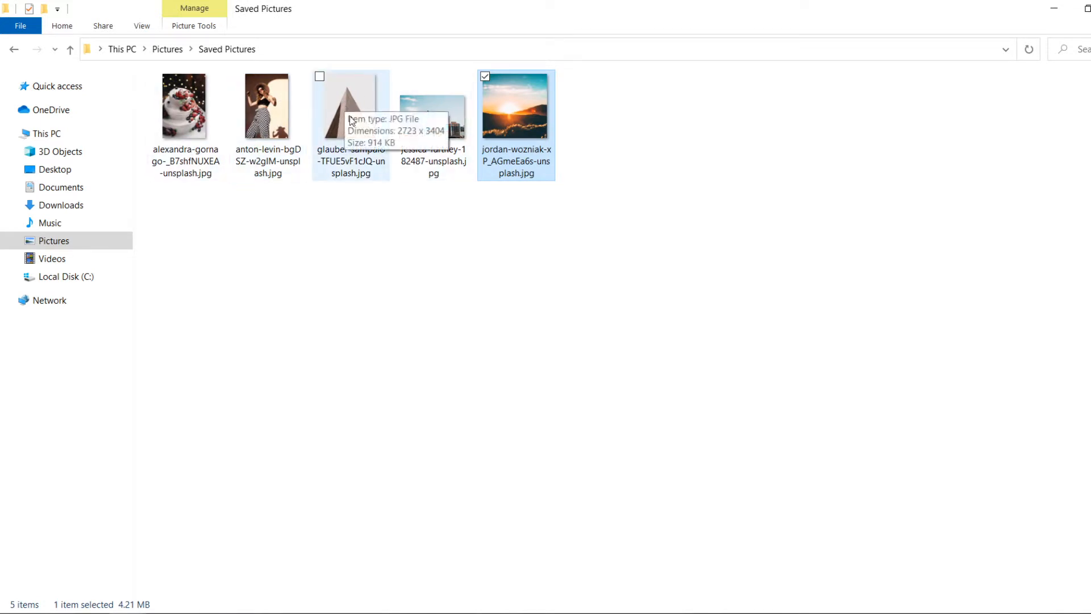
{"action": "left_click", "coordinate": [354, 155]}
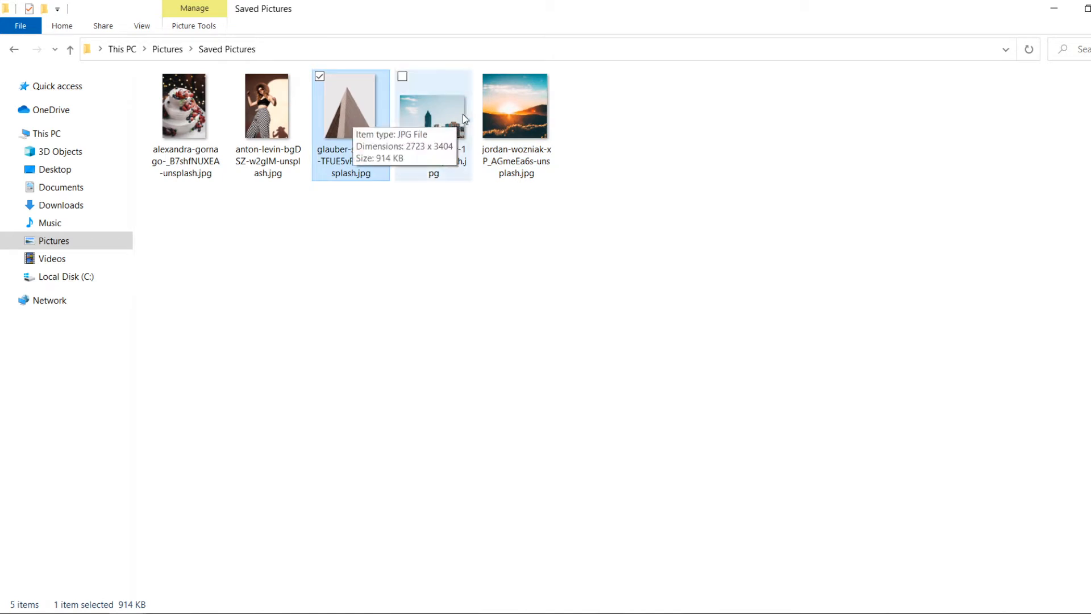
{"action": "left_click", "coordinate": [434, 135]}
{"action": "left_click_drag", "start_coordinate": [434, 134], "coordinate": [438, 435]}
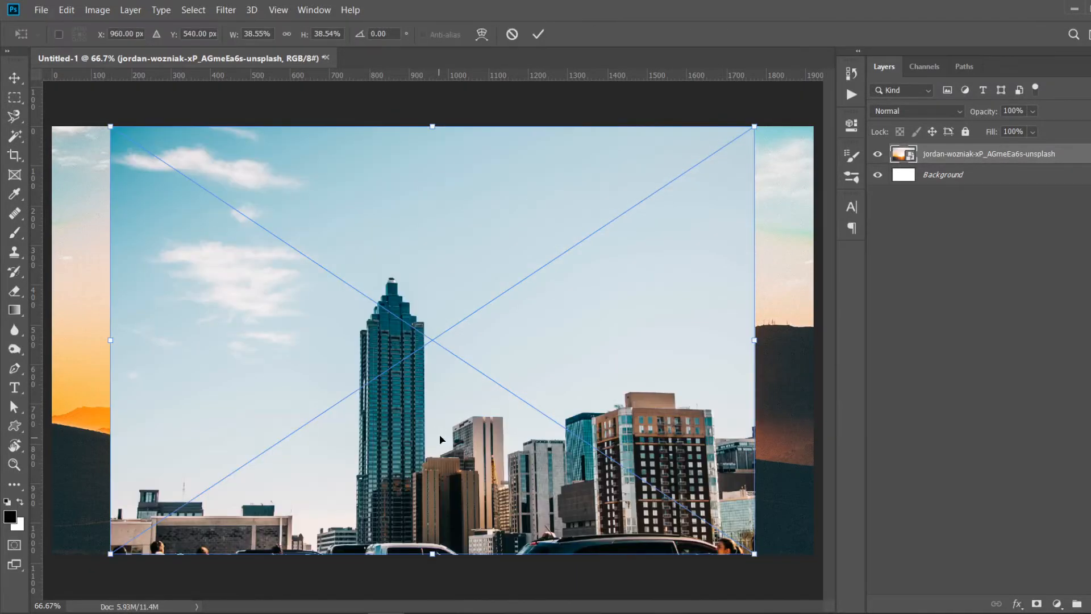
{"action": "left_click_drag", "start_coordinate": [755, 127], "coordinate": [865, 99]}
{"action": "key", "text": "Return"}
{"action": "key", "text": "b"}
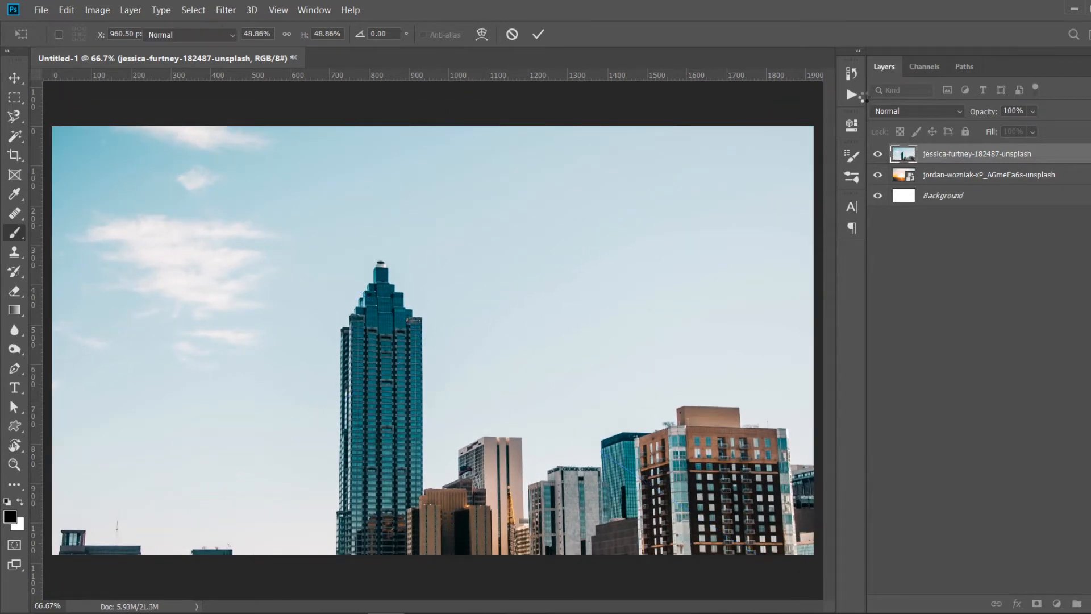
- Move the skyline image slightly upward on the canvas with the Move tool
{"action": "left_click", "coordinate": [22, 74]}
{"action": "mouse_move", "coordinate": [457, 398]}
{"action": "left_mouse_down"}
{"action": "mouse_move", "coordinate": [457, 343]}
{"action": "mouse_move", "coordinate": [452, 373]}
{"action": "left_mouse_up"}
{"action": "left_click", "coordinate": [978, 250]}
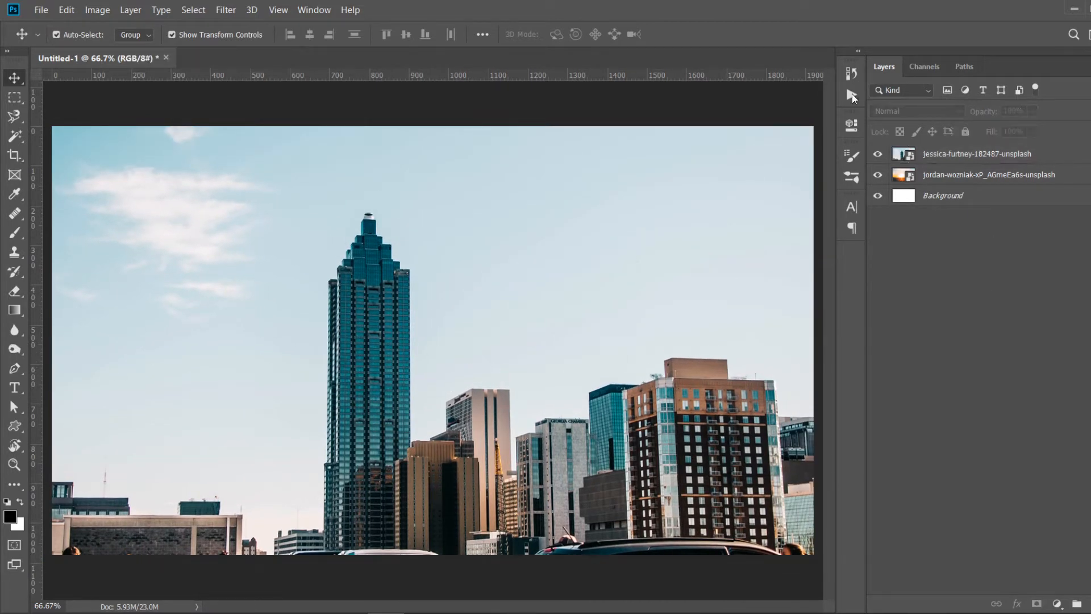
- Try the Dissolve blend mode on the skyline layer
{"action": "left_click", "coordinate": [939, 146]}
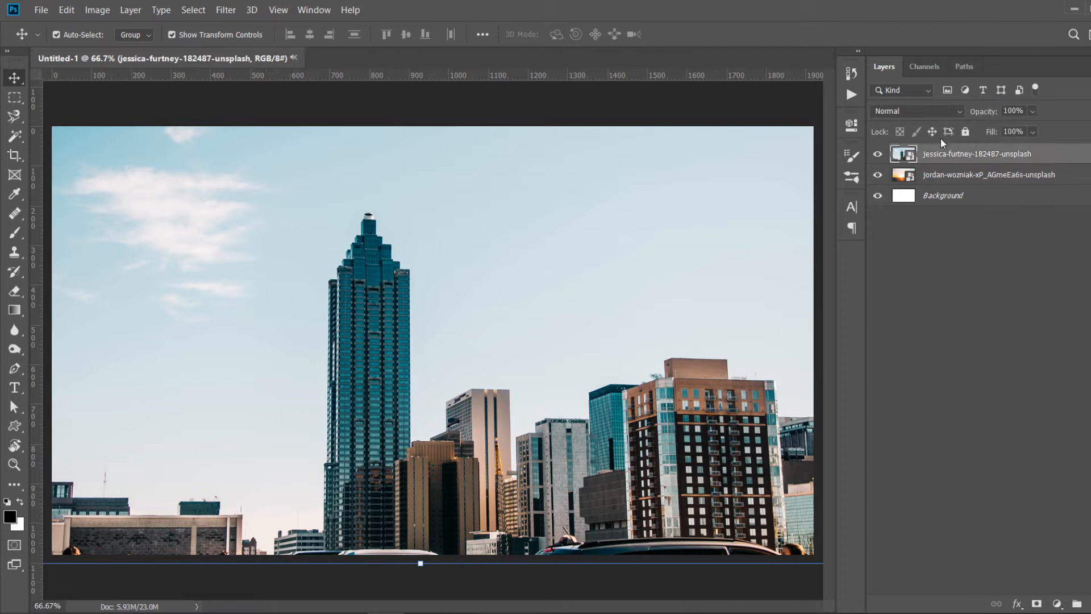
{"action": "left_click", "coordinate": [909, 108]}
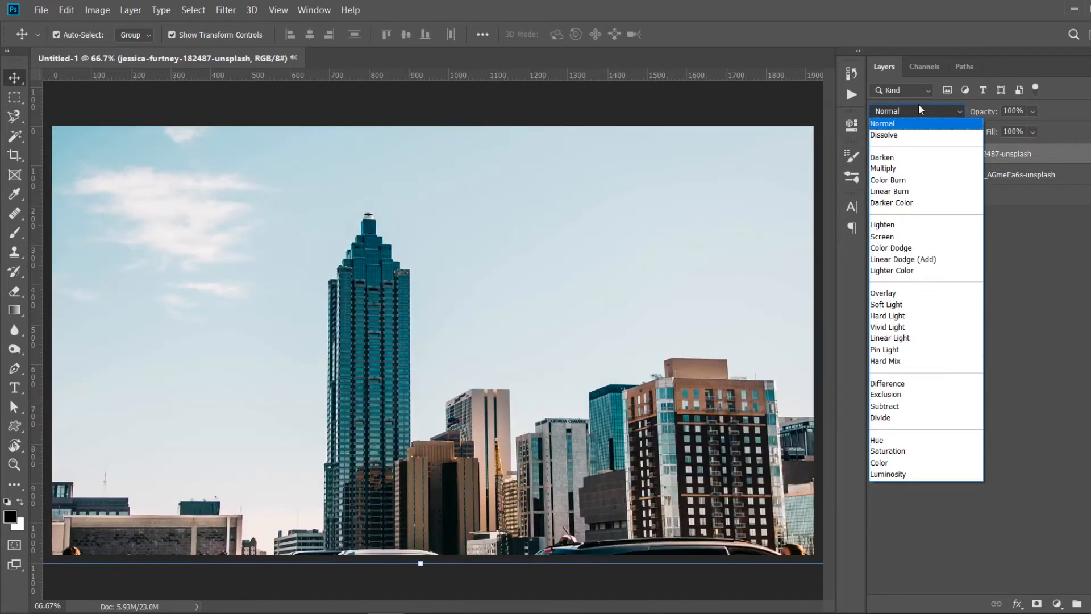
{"action": "left_click", "coordinate": [950, 122]}
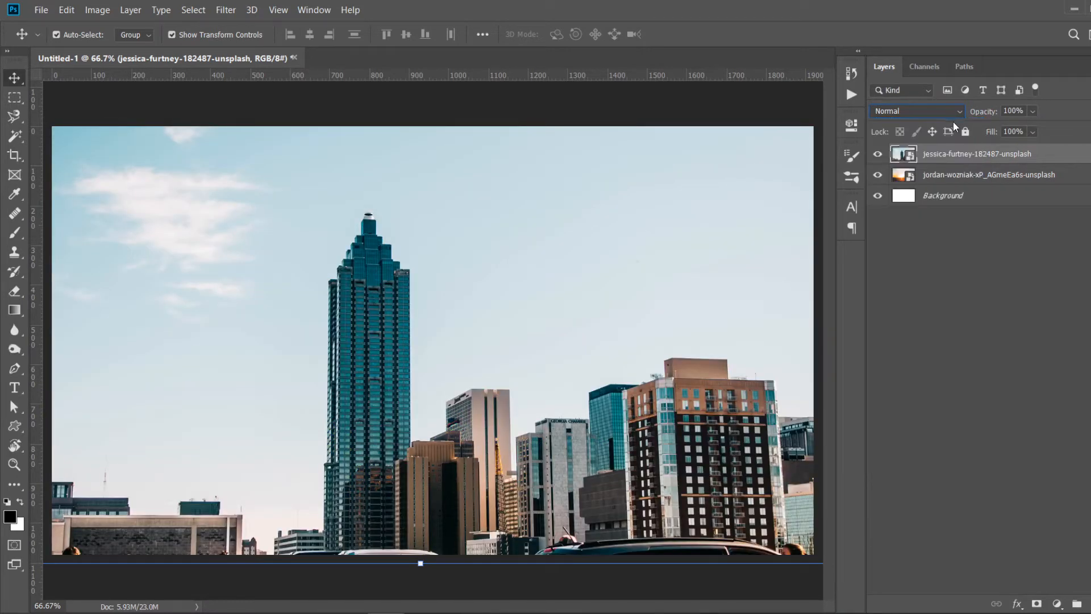
{"action": "left_click", "coordinate": [950, 110]}
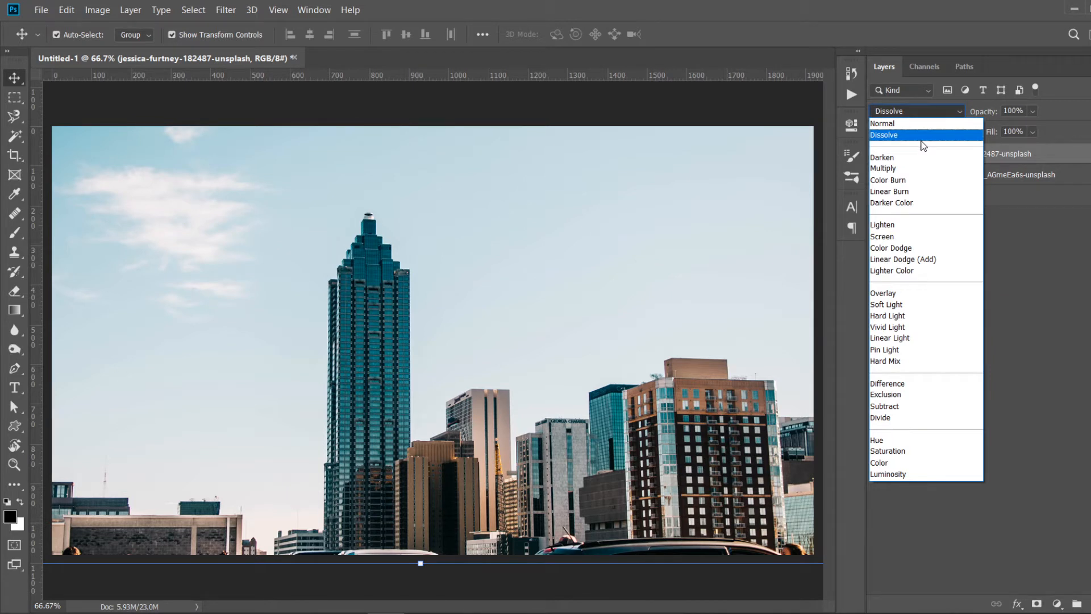
{"action": "left_click", "coordinate": [919, 135]}
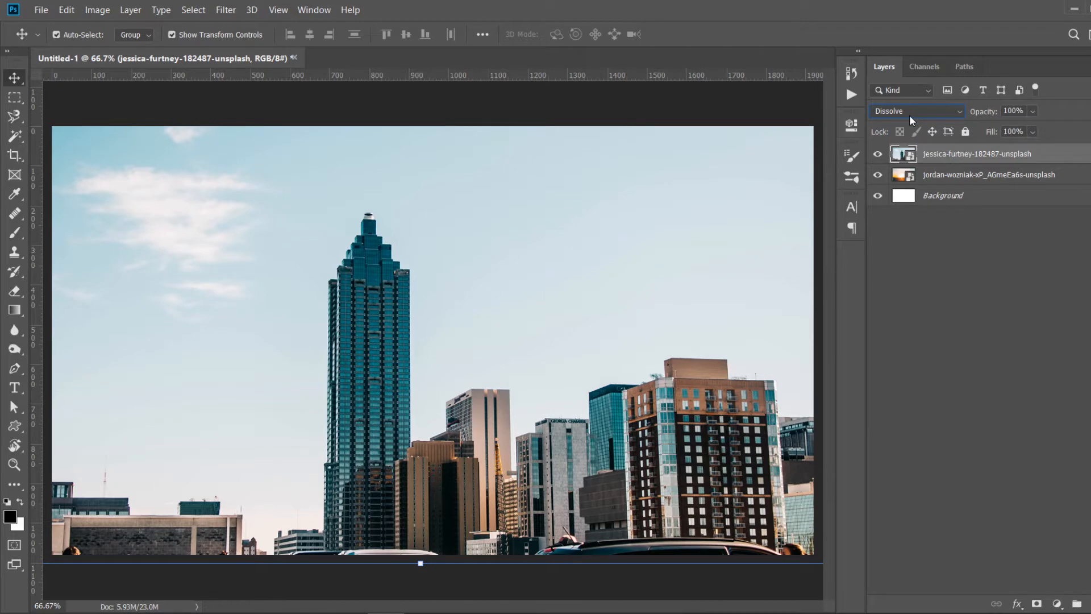
{"action": "left_click", "coordinate": [909, 115]}
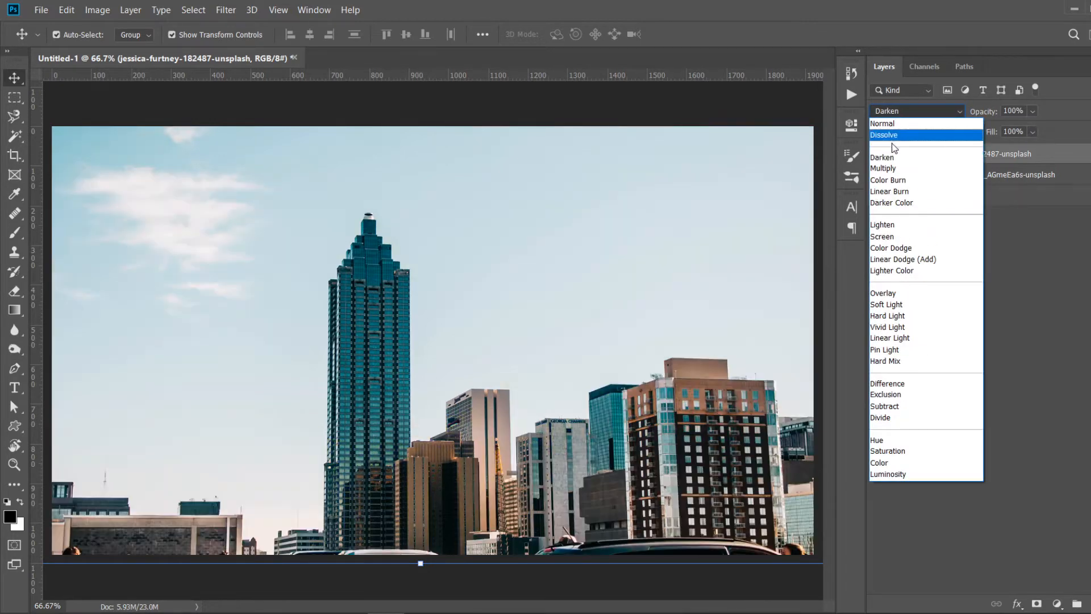
{"action": "left_click", "coordinate": [936, 107]}
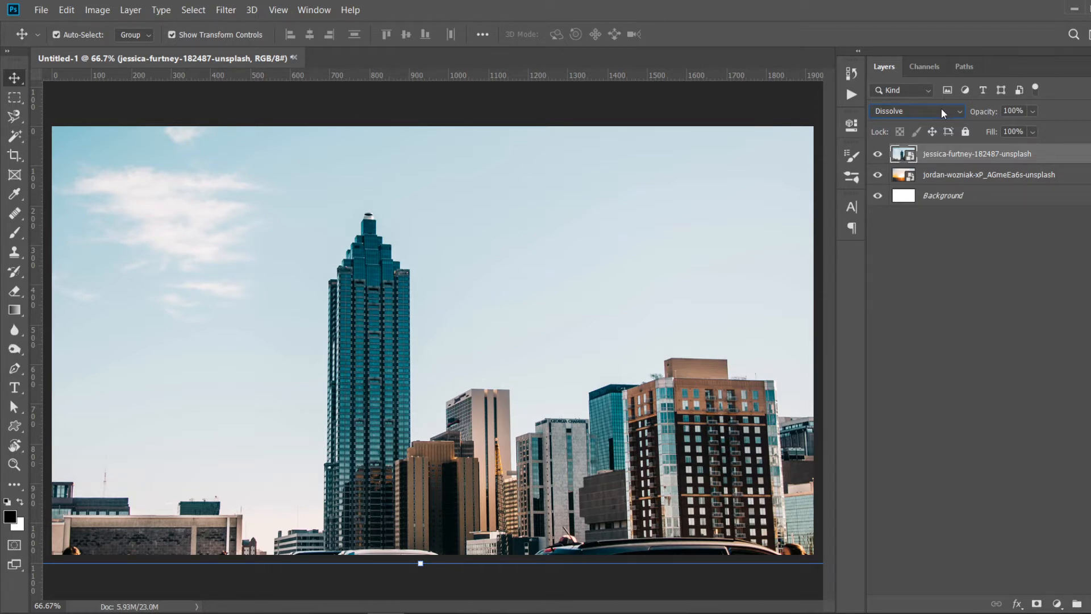
- Cycle through the skyline layer's blend modes from Darken to Luminosity, then set it back to Normal
{"action": "key", "text": "Tab"}
{"action": "left_click", "coordinate": [936, 108]}
{"action": "key", "text": "Down"}
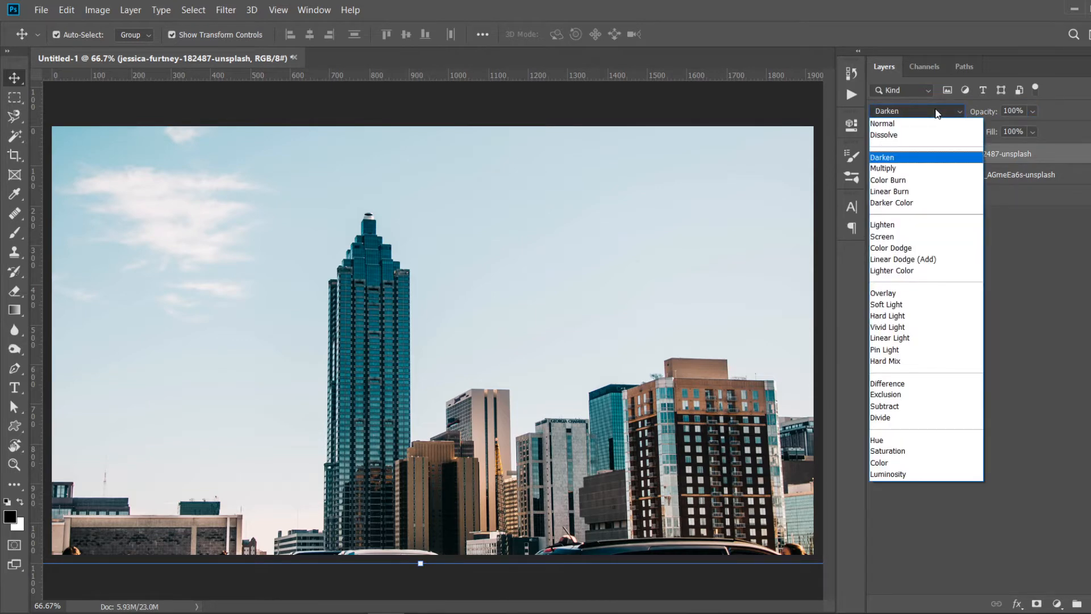
{"action": "key", "text": "Down"}
{"action": "key", "text": "Down"}
{"action": "key", "text": "Down"}
{"action": "key", "text": "Down"}
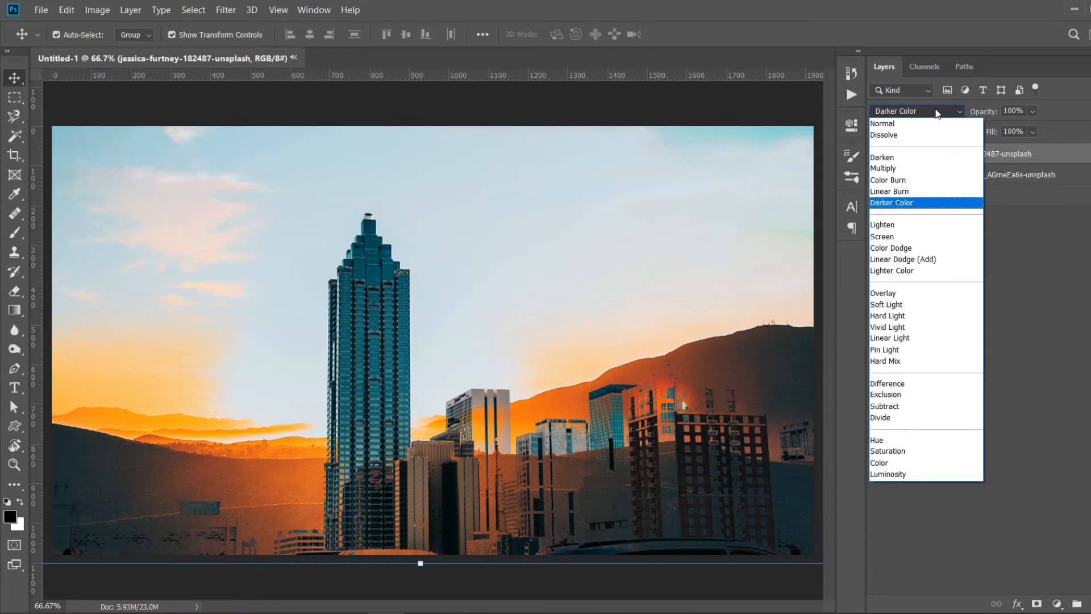
{"action": "key", "text": "Down"}
{"action": "key", "text": "Down"}
{"action": "key", "text": "Down"}
{"action": "key", "text": "Down"}
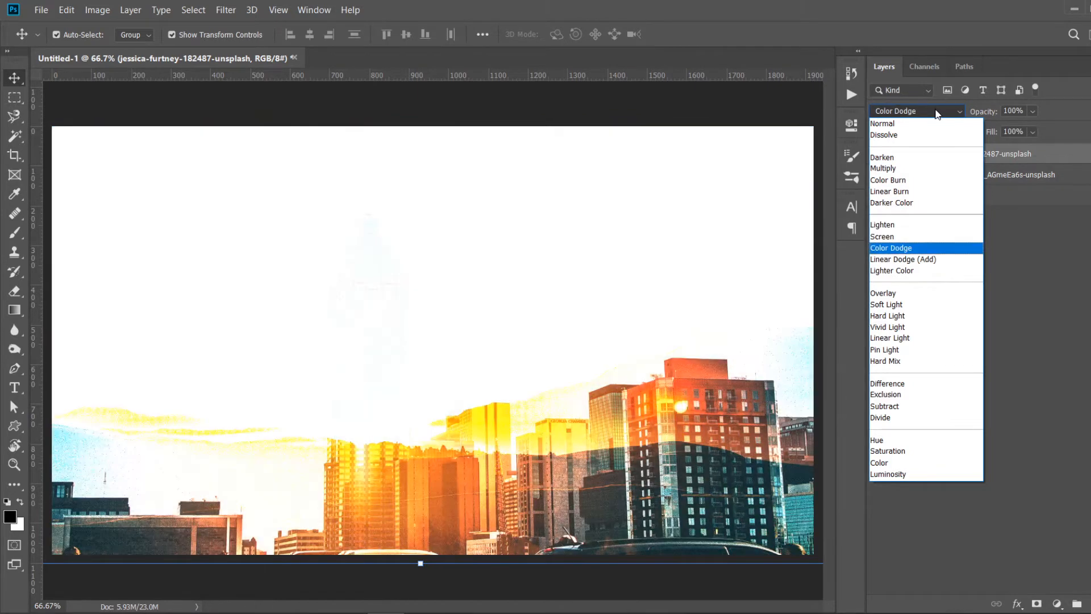
{"action": "key", "text": "Down"}
{"action": "key", "text": "Down"}
{"action": "key", "text": "Down"}
{"action": "key", "text": "Down"}
{"action": "key", "text": "Down"}
{"action": "key", "text": "Down"}
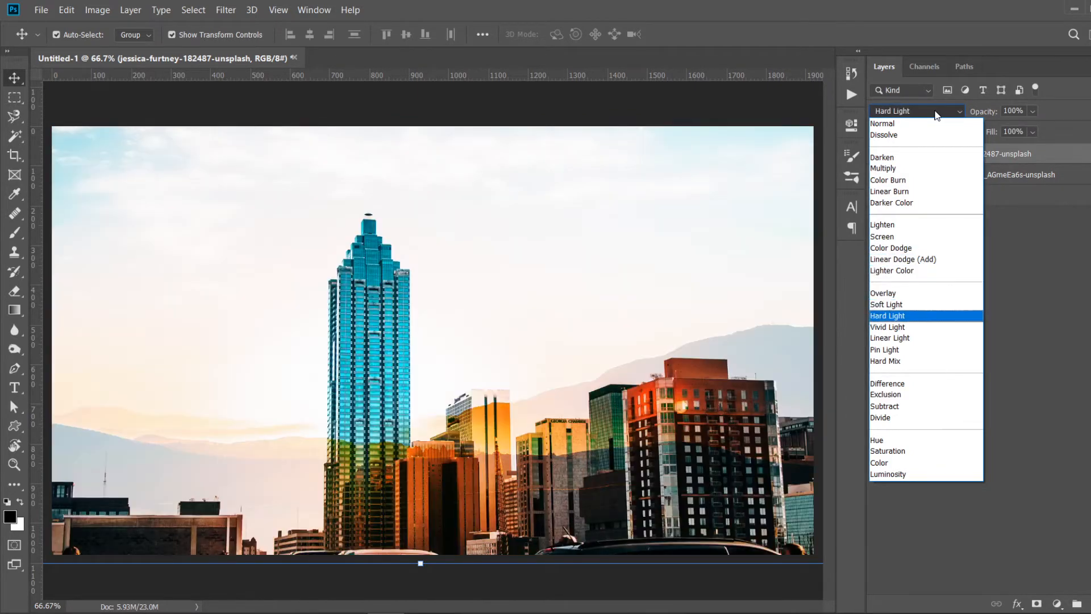
{"action": "key", "text": "Down"}
{"action": "key", "text": "Down"}
{"action": "key", "text": "Down"}
{"action": "key", "text": "Down"}
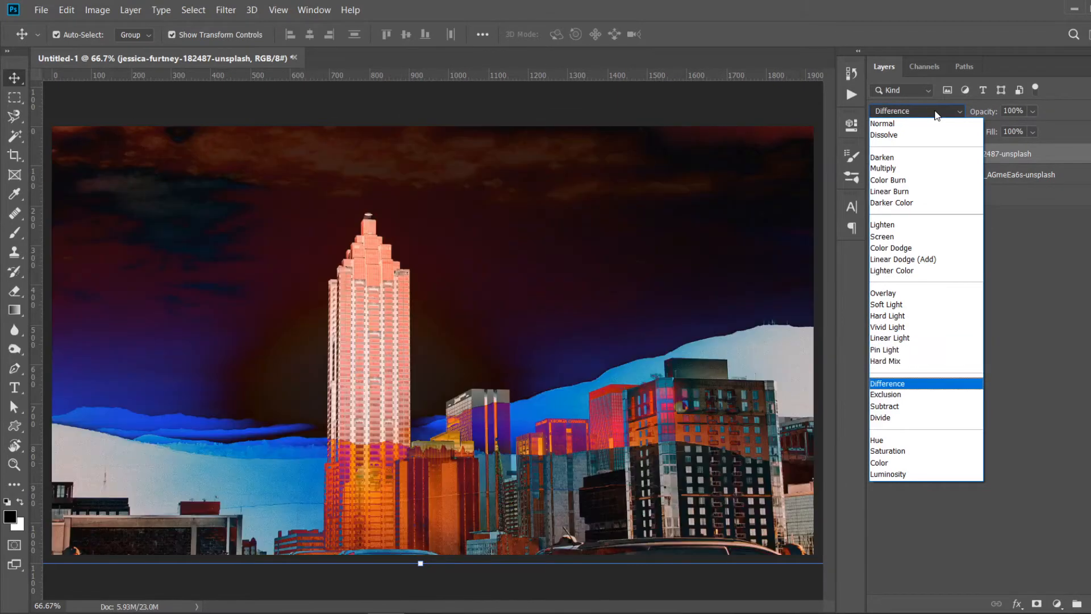
{"action": "key", "text": "Down"}
{"action": "key", "text": "Down"}
{"action": "key", "text": "Down"}
{"action": "key", "text": "Down"}
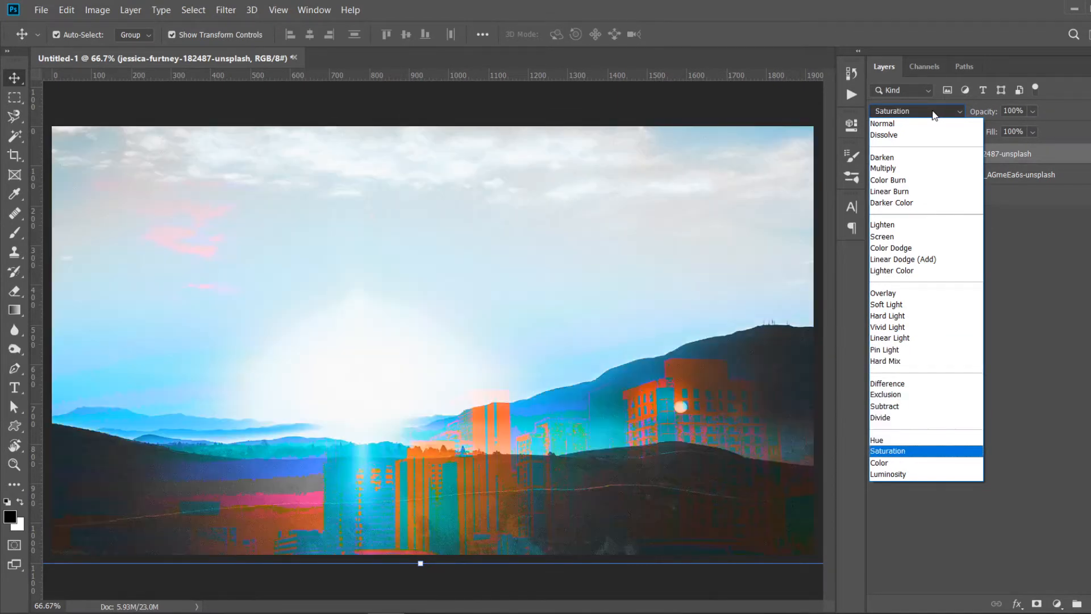
{"action": "key", "text": "Down"}
{"action": "key", "text": "Down"}
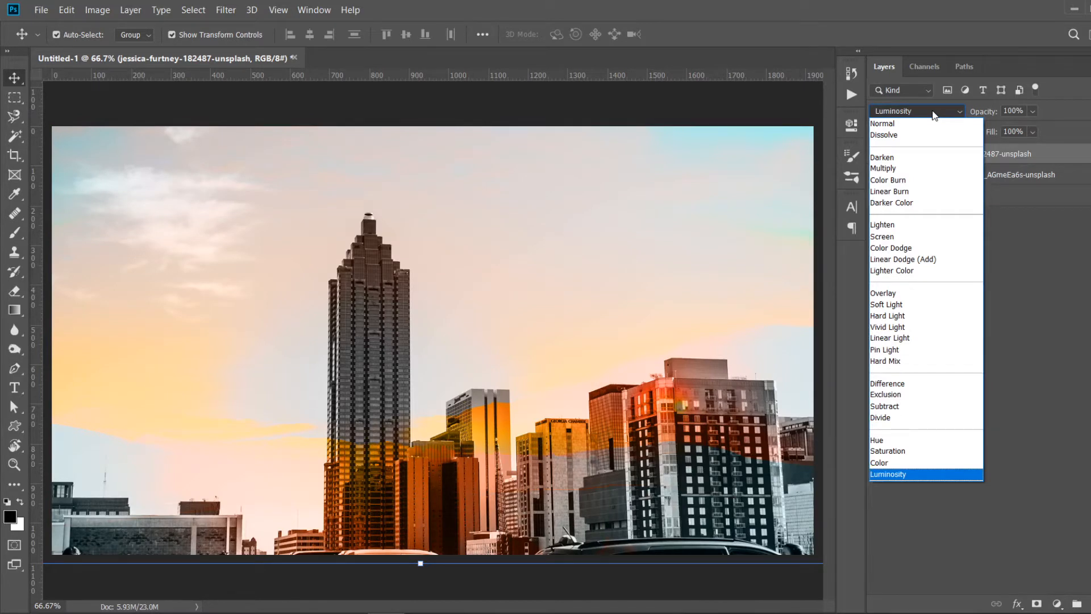
{"action": "left_click", "coordinate": [917, 121]}
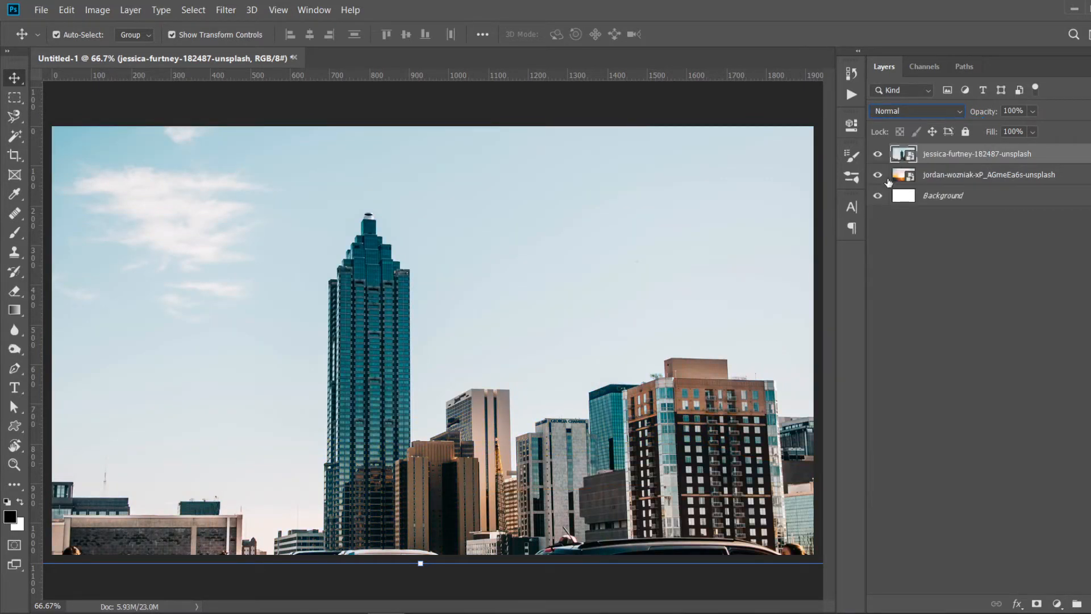
- Move the skyline layer below the sunset layer in the layer stack
{"action": "left_click", "coordinate": [878, 174]}
{"action": "left_click_drag", "start_coordinate": [961, 160], "coordinate": [963, 182]}
{"action": "left_click", "coordinate": [878, 153]}
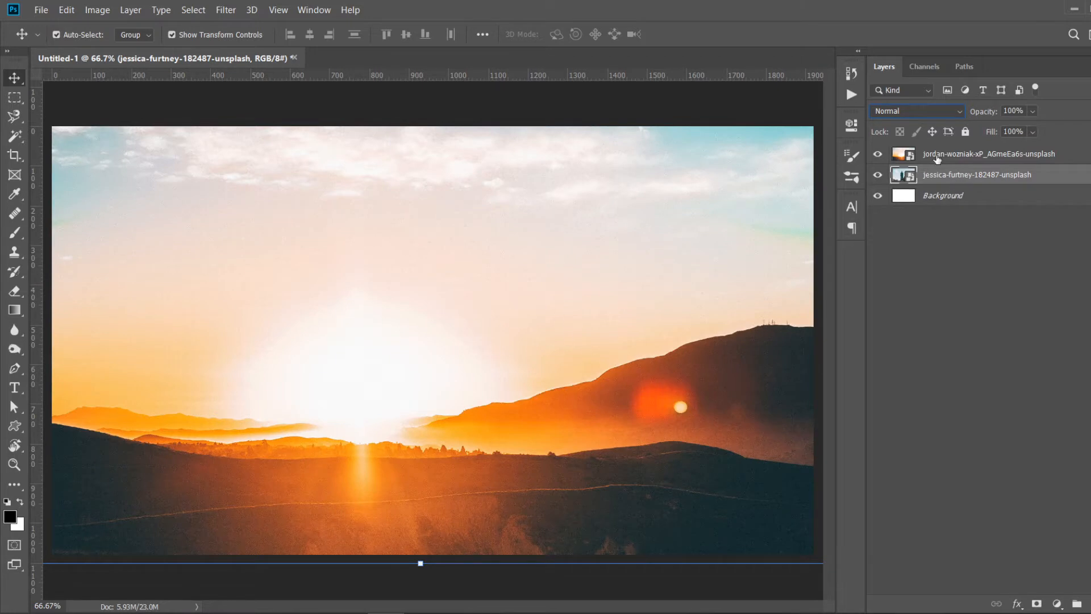
- Try Darken and Multiply blend modes on the skyline layer, then reset it to Normal
{"action": "left_click", "coordinate": [936, 111]}
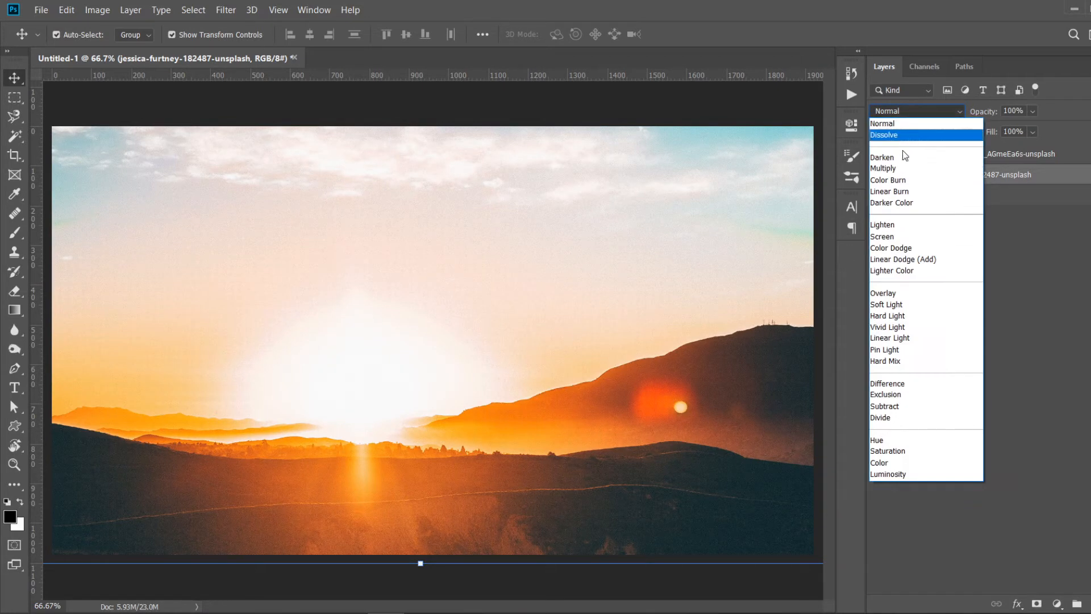
{"action": "left_click", "coordinate": [898, 162]}
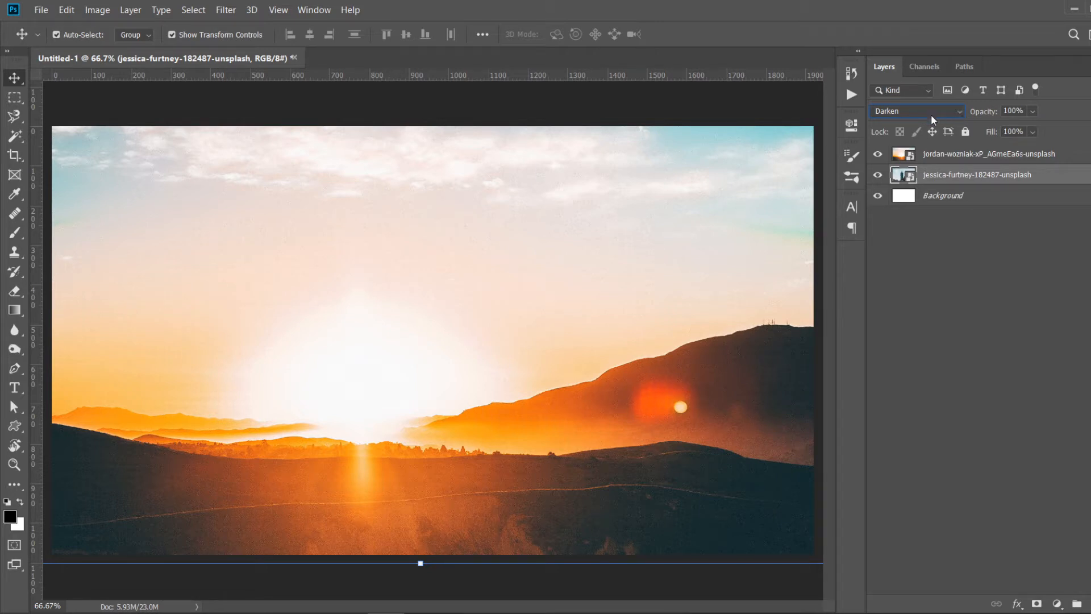
{"action": "left_click", "coordinate": [953, 118]}
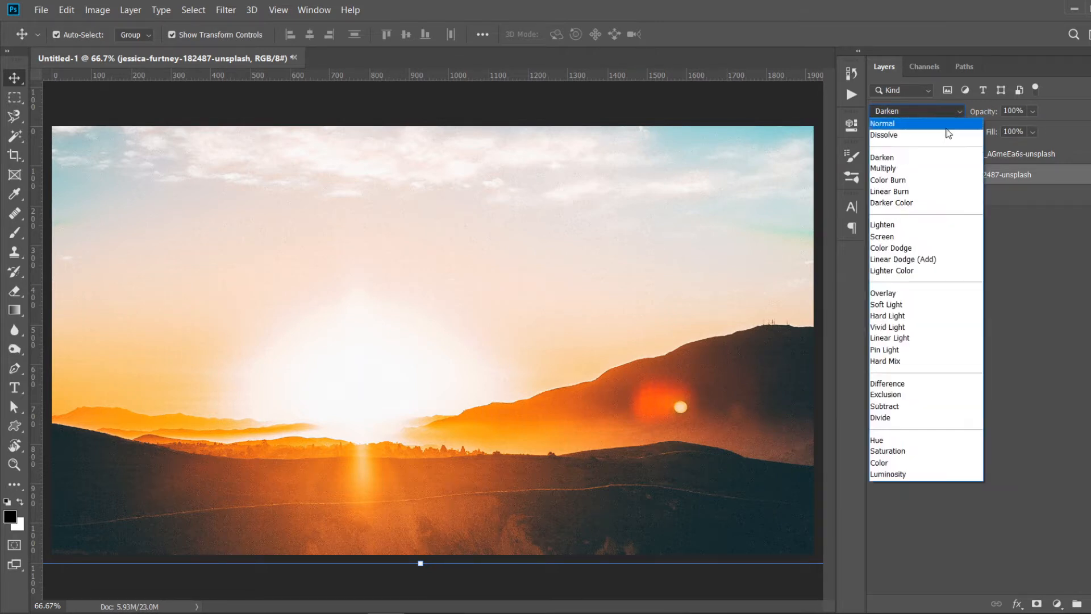
{"action": "left_click", "coordinate": [912, 172]}
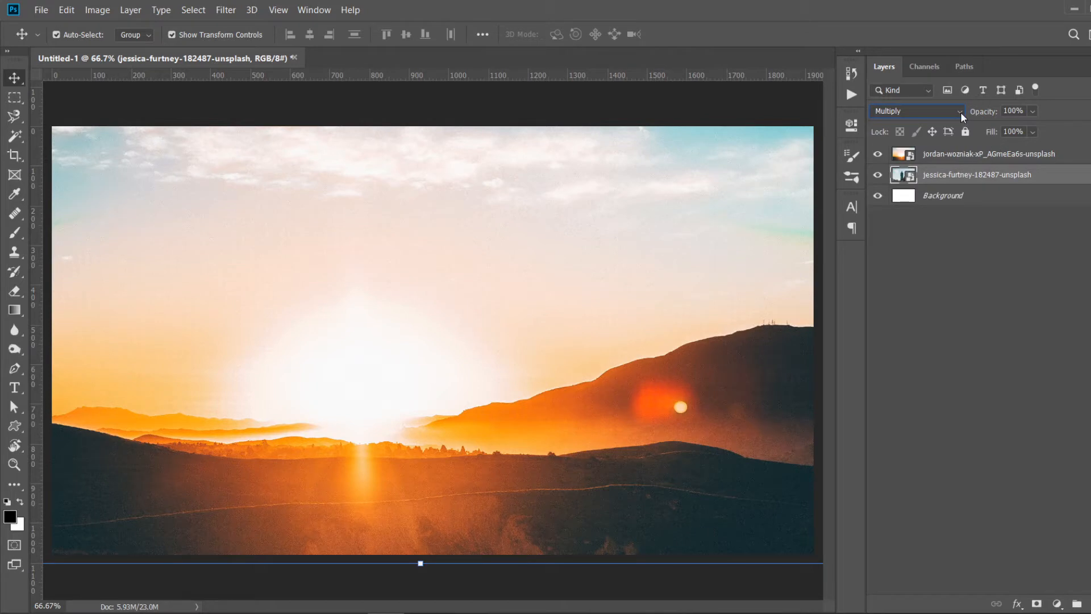
{"action": "left_click", "coordinate": [932, 111]}
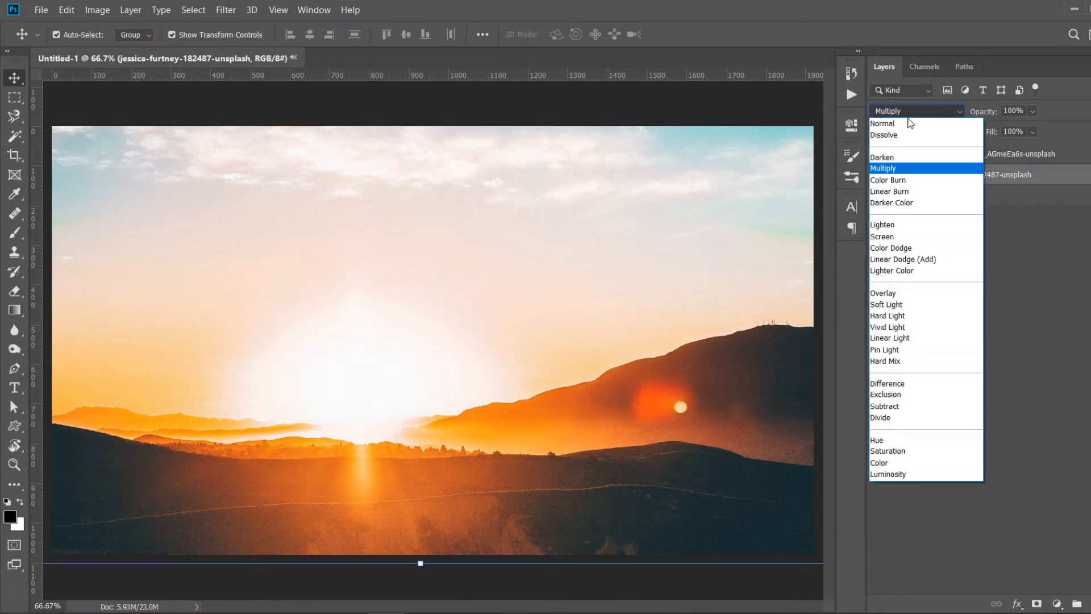
{"action": "left_click", "coordinate": [905, 120]}
- Set the sunset layer's blend mode to Darken
{"action": "left_click", "coordinate": [946, 154]}
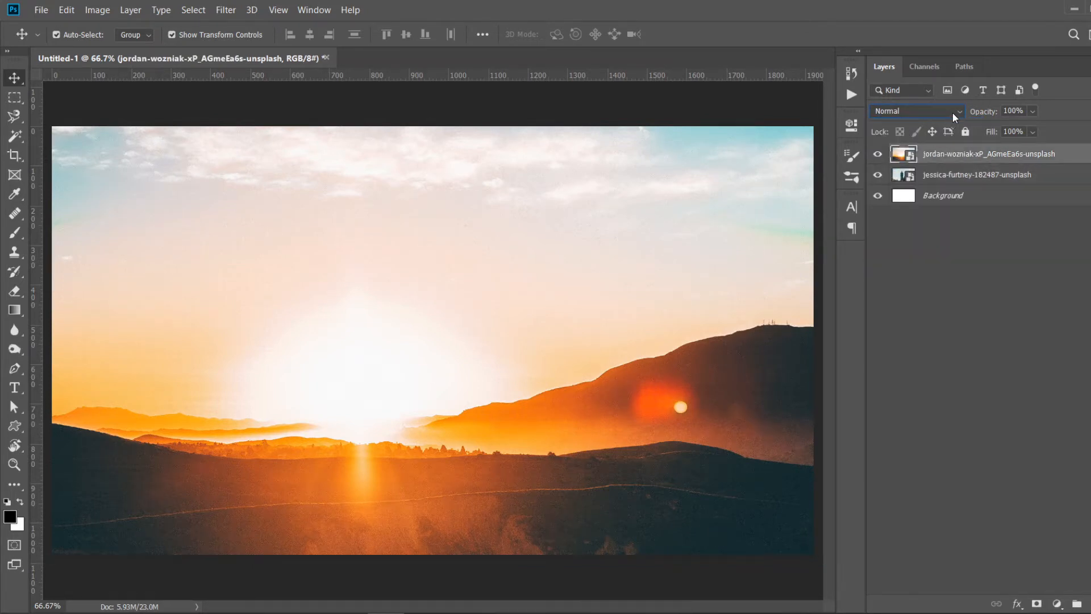
{"action": "left_click", "coordinate": [952, 112]}
{"action": "left_click", "coordinate": [909, 157]}
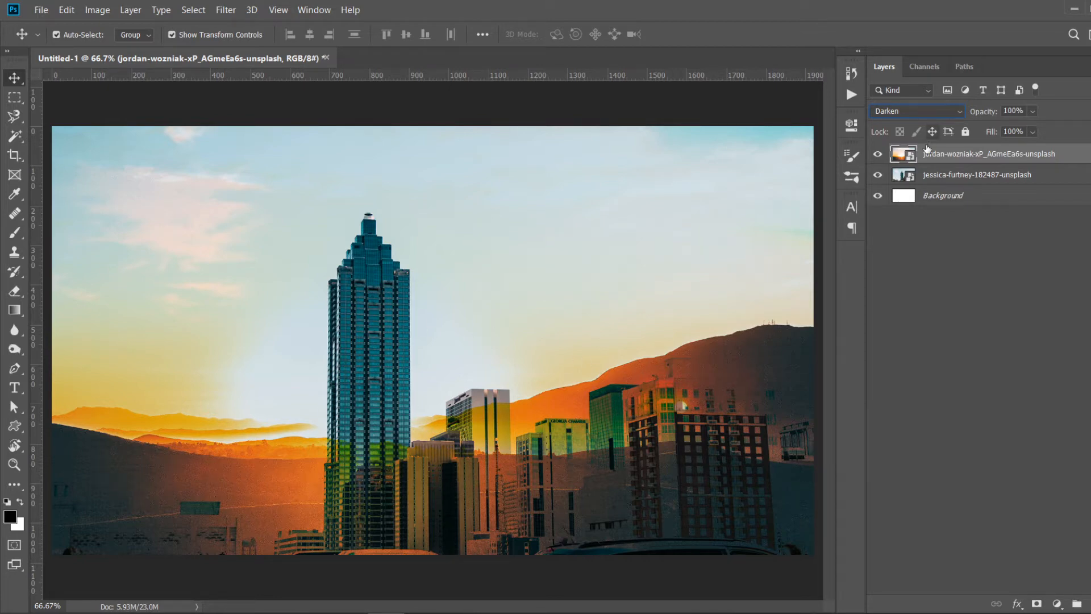
- Set the sunset layer's blend mode to Multiply
{"action": "left_click", "coordinate": [936, 115]}
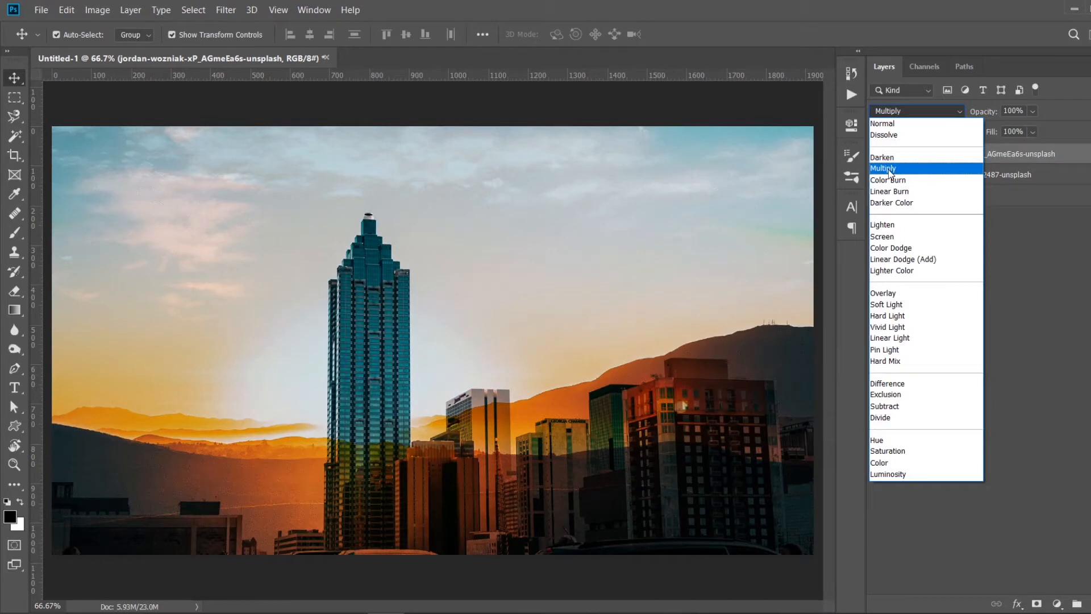
{"action": "left_click", "coordinate": [890, 170]}
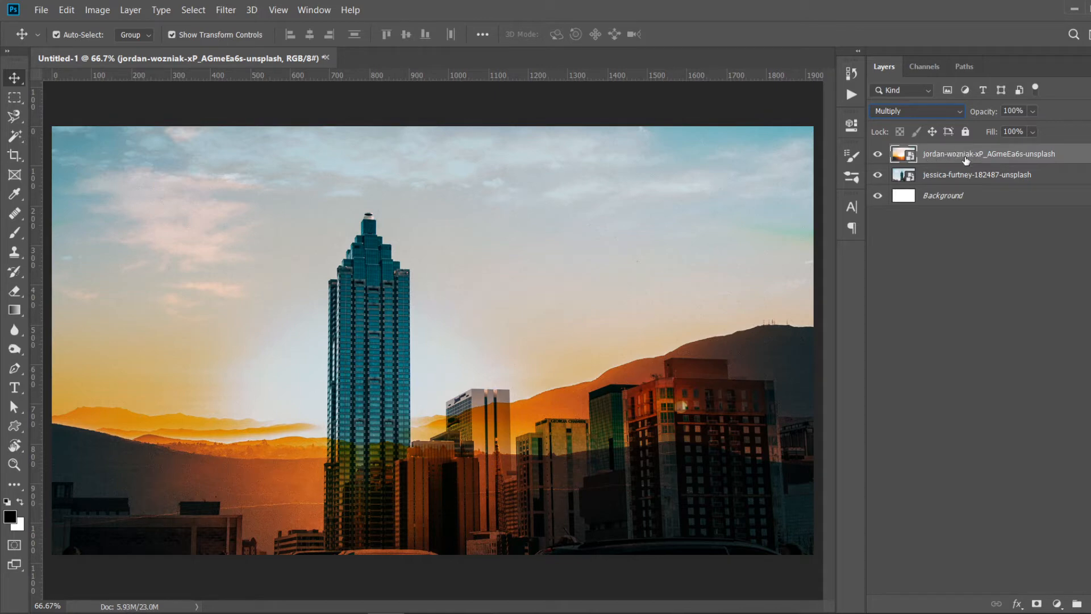
{"action": "left_click", "coordinate": [923, 114]}
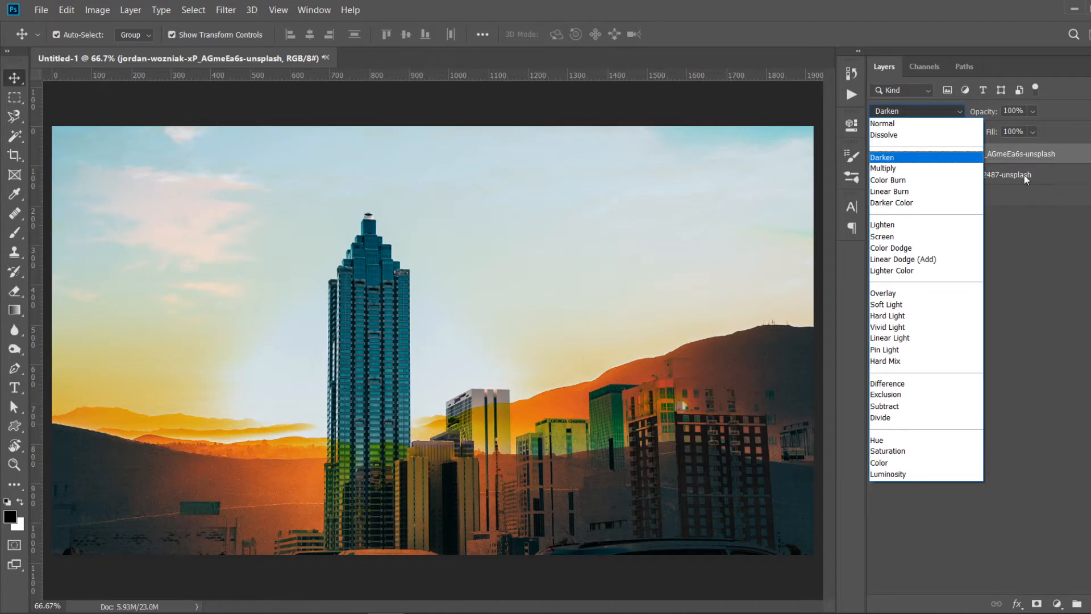
{"action": "left_click", "coordinate": [910, 168]}
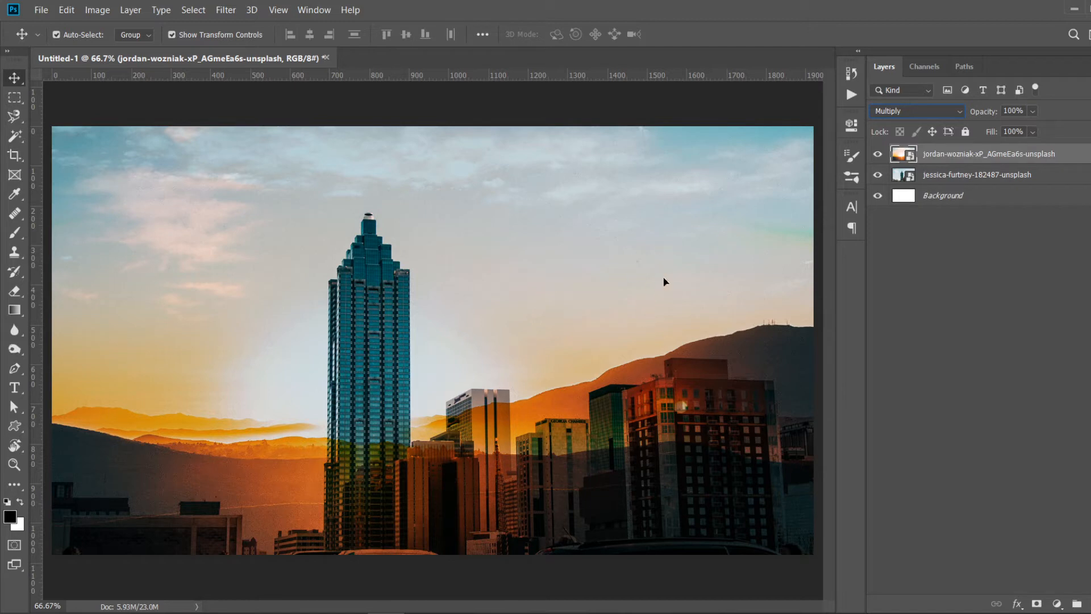
- Reposition the sunset image up and to the right on the canvas
{"action": "left_click", "coordinate": [1020, 178]}
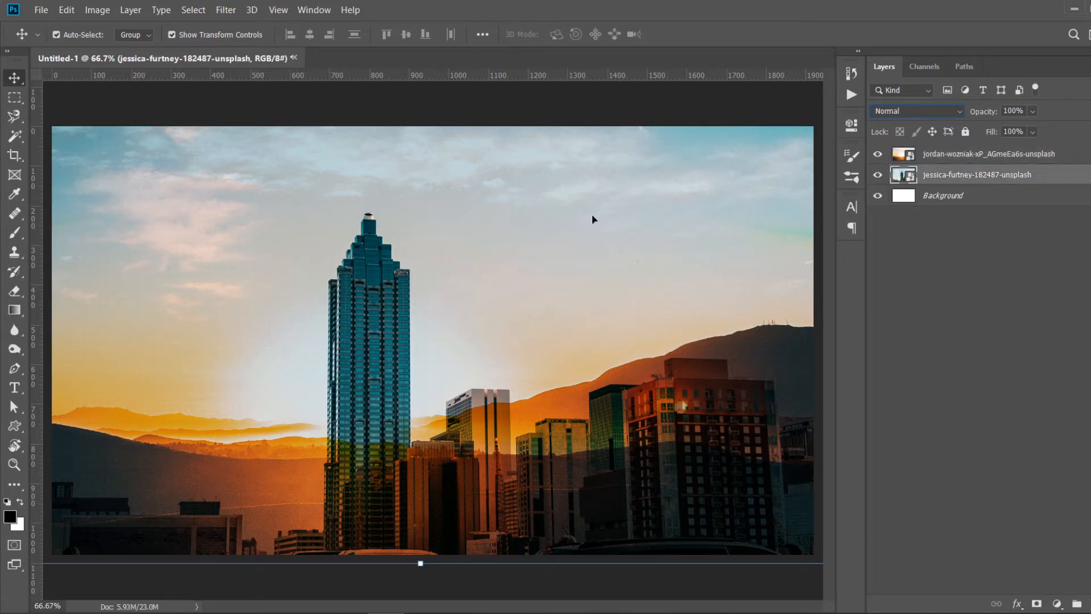
{"action": "left_click", "coordinate": [668, 222]}
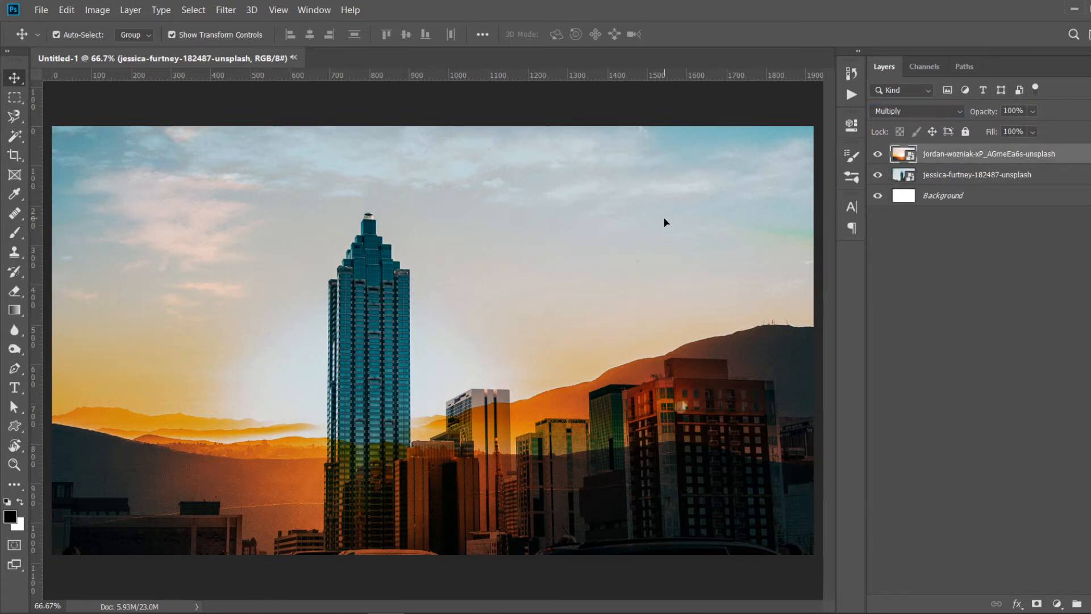
{"action": "left_click_drag", "start_coordinate": [604, 233], "coordinate": [680, 183]}
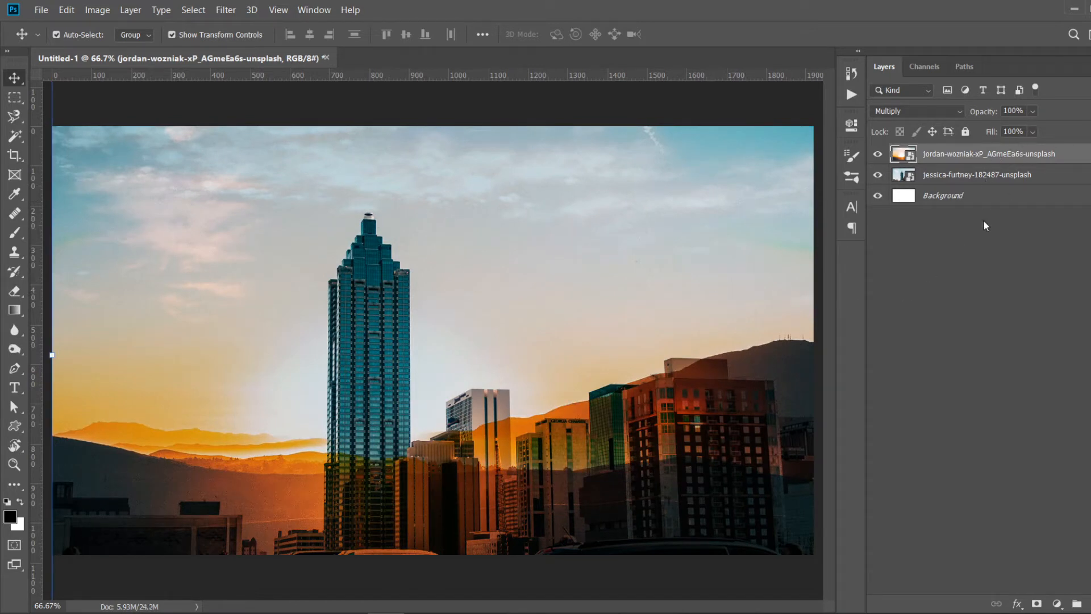
{"action": "left_click", "coordinate": [986, 247]}
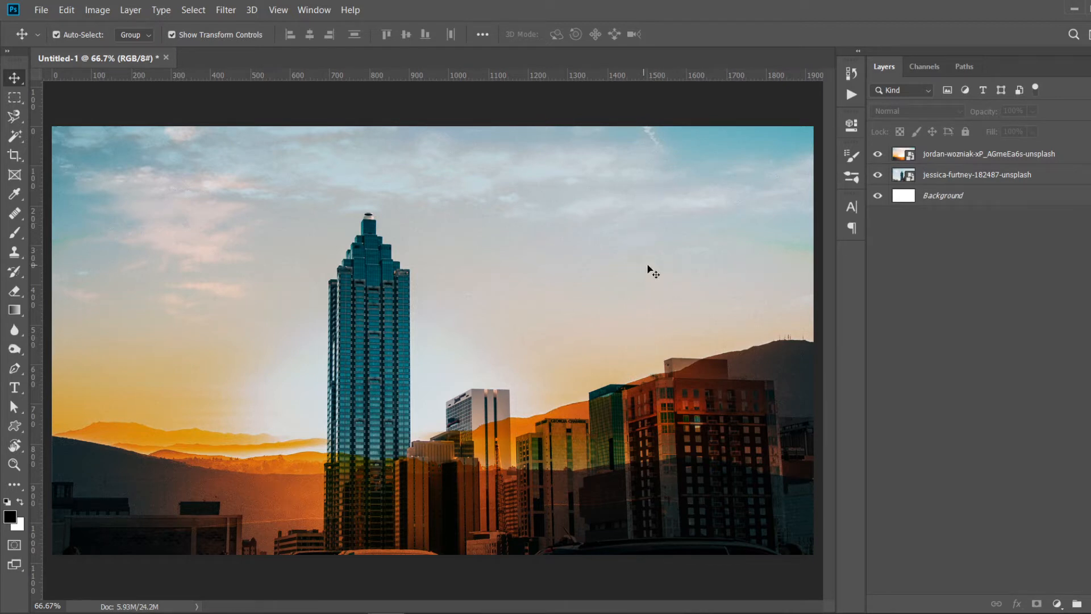
{"action": "left_click", "coordinate": [961, 156]}
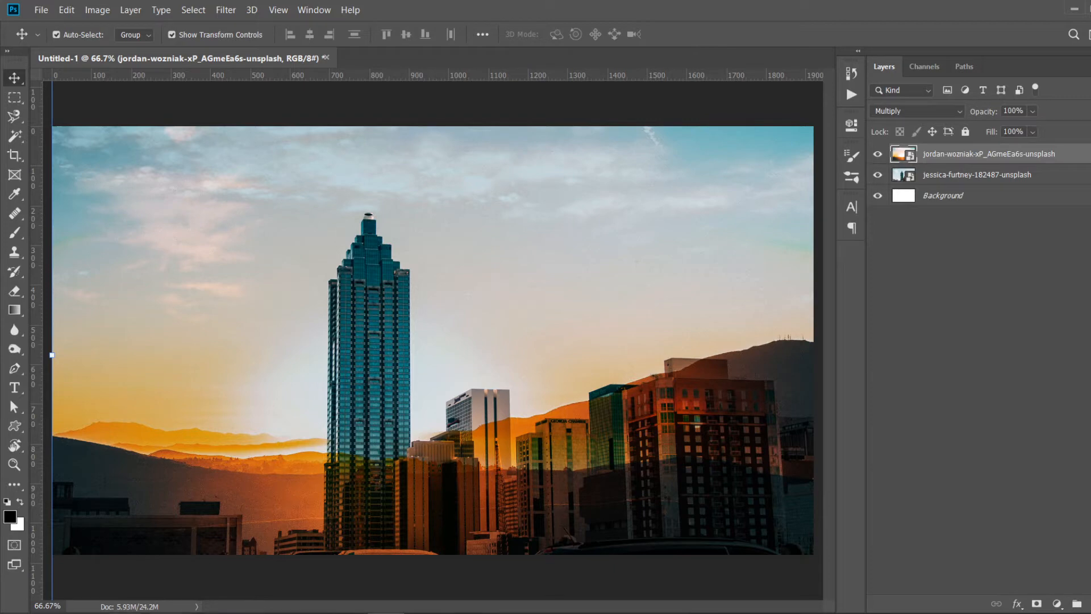
- Import the alexandra-gornago cake photo from Saved Pictures, place it, and move it to the canvas's left edge
{"action": "mouse_move", "coordinate": [241, 611]}
{"action": "left_click", "coordinate": [404, 560]}
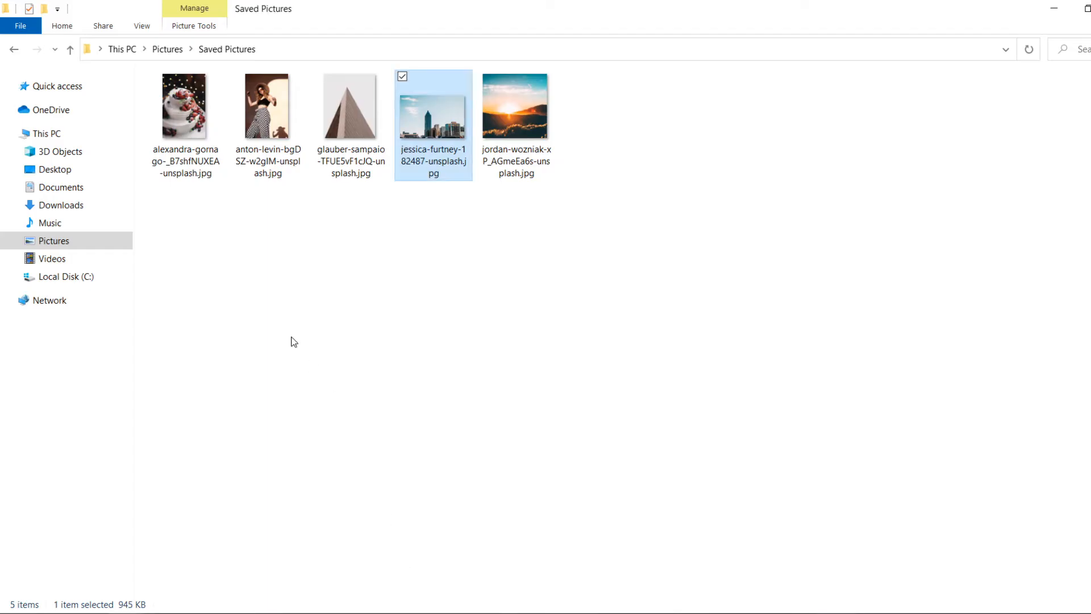
{"action": "left_click", "coordinate": [178, 118]}
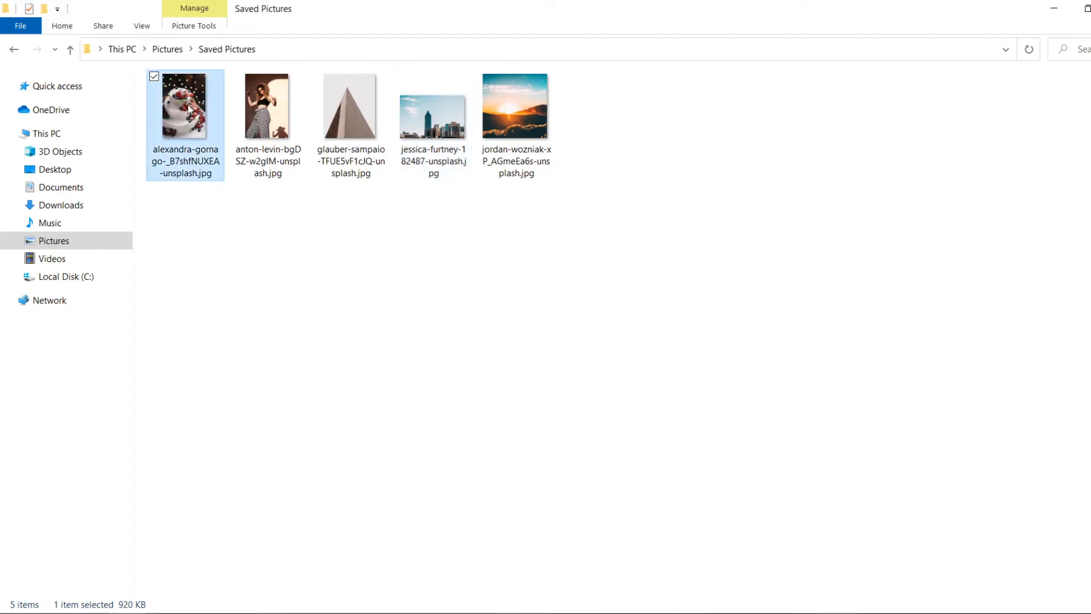
{"action": "left_click_drag", "start_coordinate": [189, 109], "coordinate": [282, 437]}
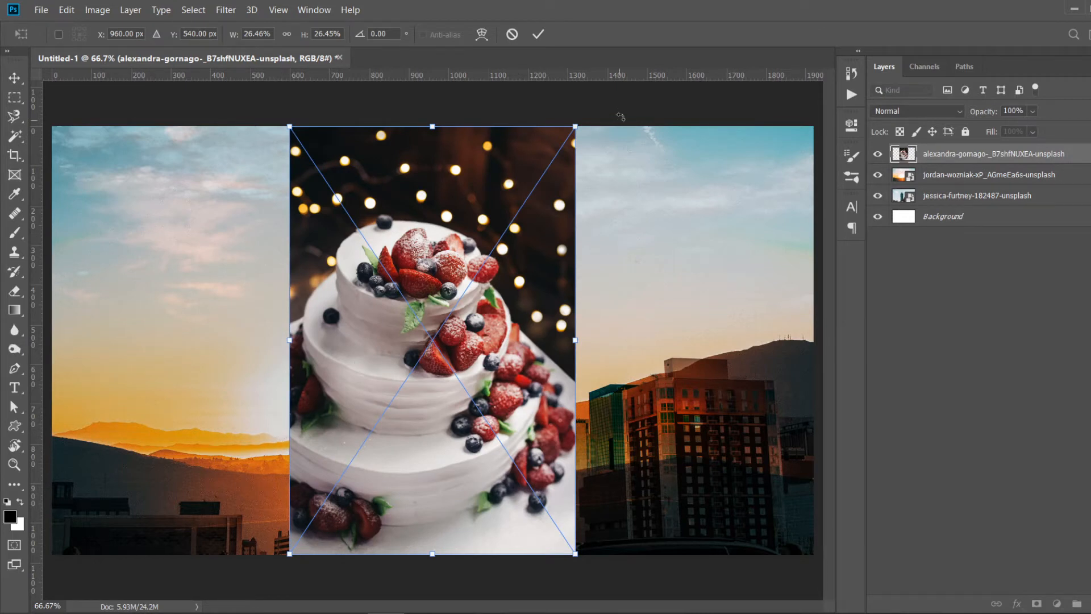
{"action": "key", "text": "Return"}
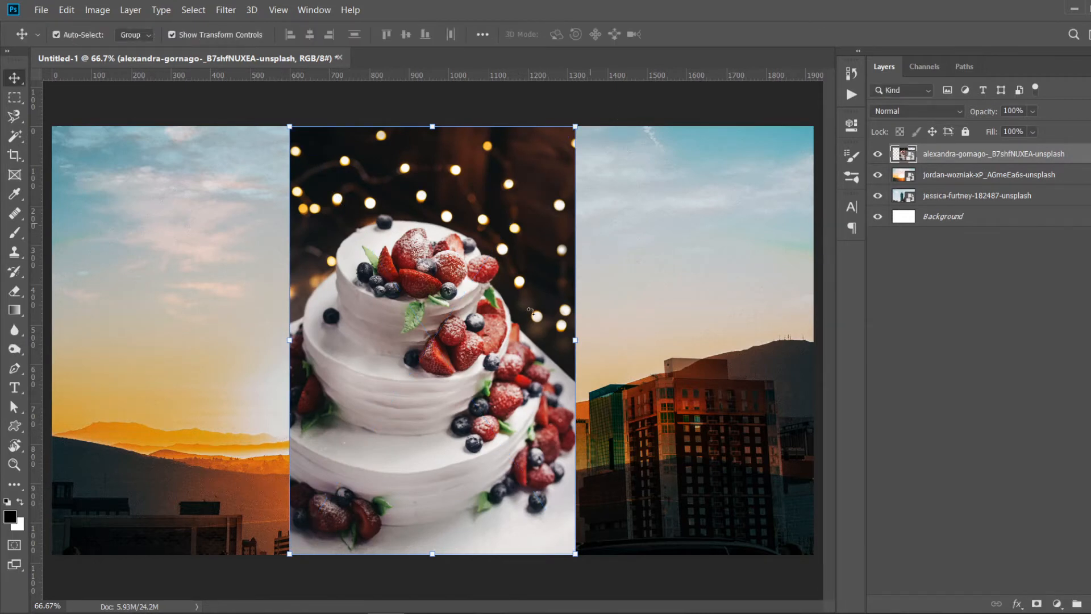
{"action": "left_click_drag", "start_coordinate": [483, 320], "coordinate": [277, 328]}
{"action": "left_click", "coordinate": [414, 305]}
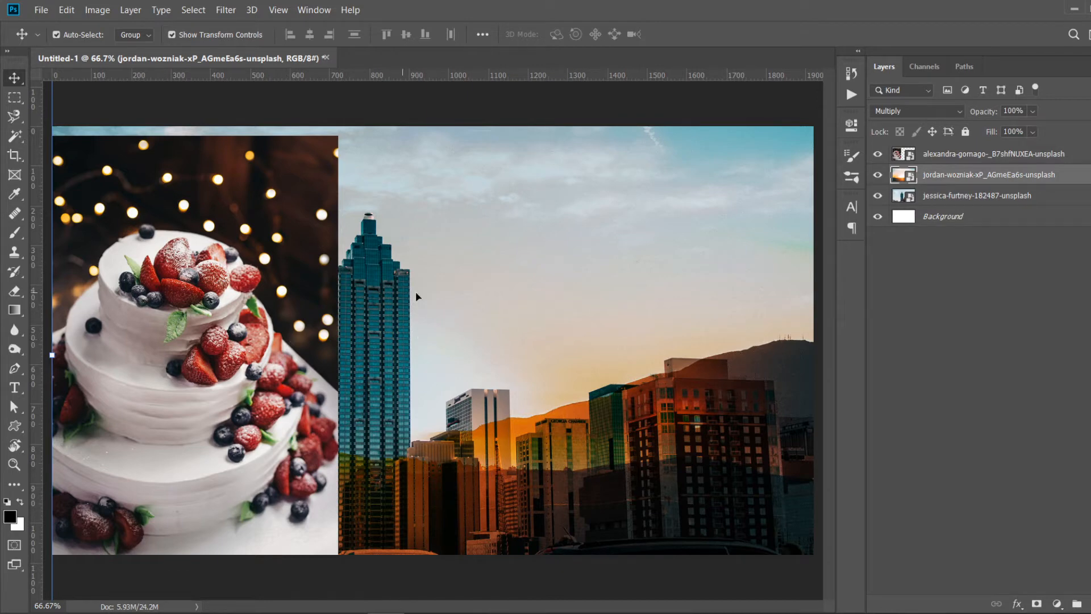
- Hide the sunset and skyline layers and move the cake layer down to sit just above Background
{"action": "left_click", "coordinate": [878, 175]}
{"action": "left_click", "coordinate": [878, 195]}
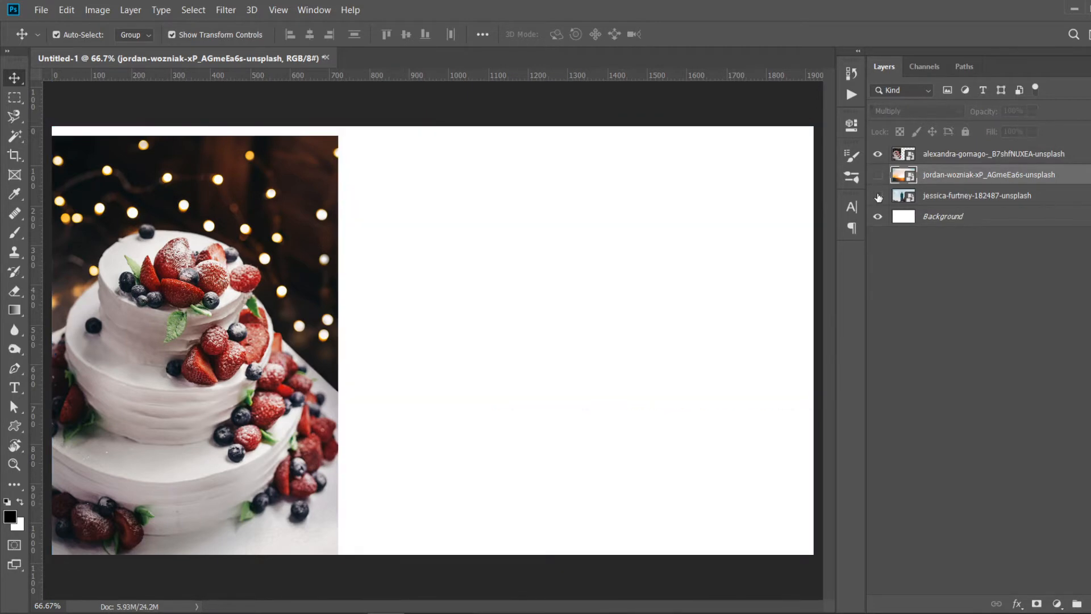
{"action": "left_click", "coordinate": [930, 217]}
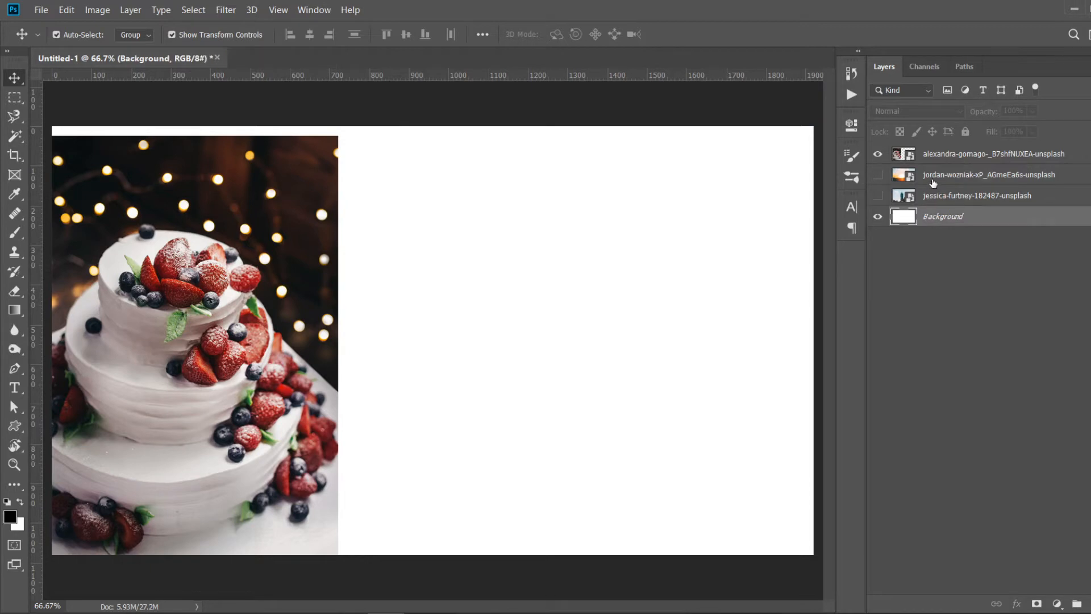
{"action": "left_click_drag", "start_coordinate": [961, 157], "coordinate": [961, 206]}
- Set the cake layer's blend mode to Overlay
{"action": "left_click", "coordinate": [932, 112]}
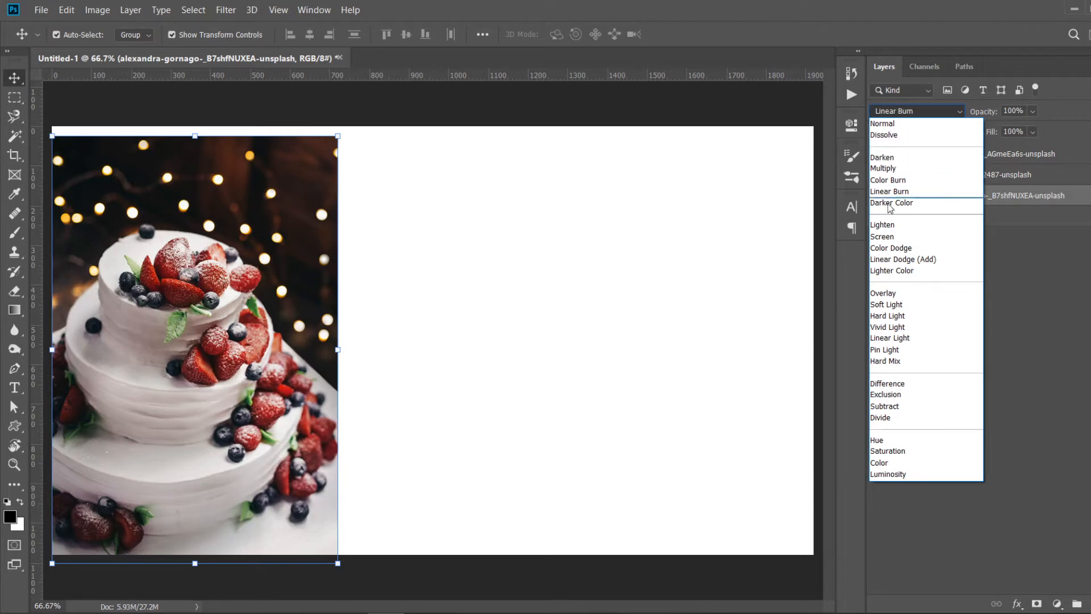
{"action": "left_click", "coordinate": [891, 295]}
- Fill the Background layer with a gold foreground colour using the Paint Bucket tool
{"action": "left_click", "coordinate": [968, 216]}
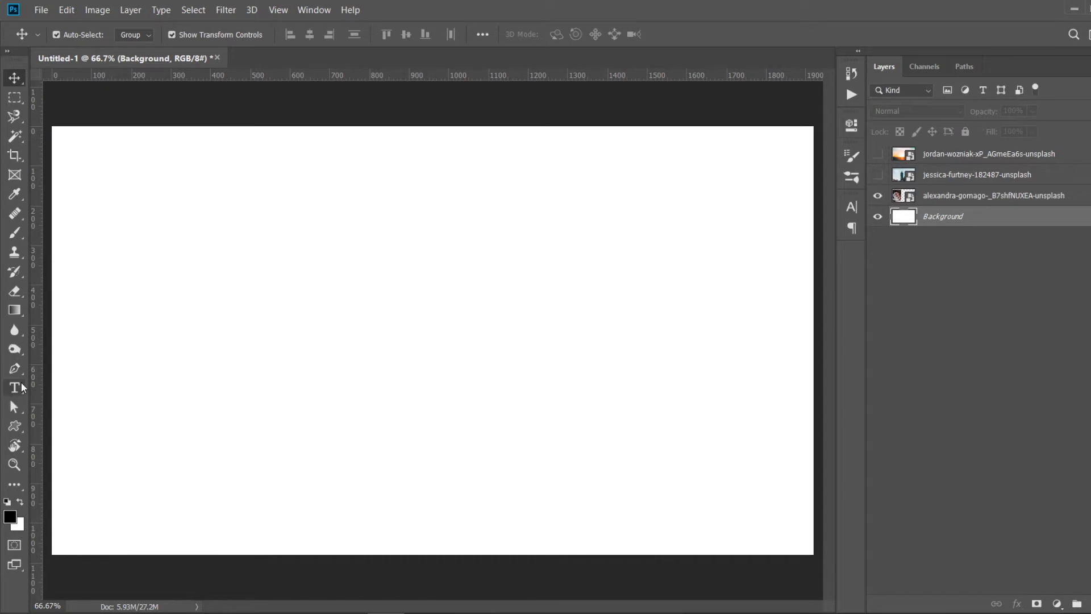
{"action": "left_click", "coordinate": [15, 312]}
{"action": "left_click", "coordinate": [59, 327]}
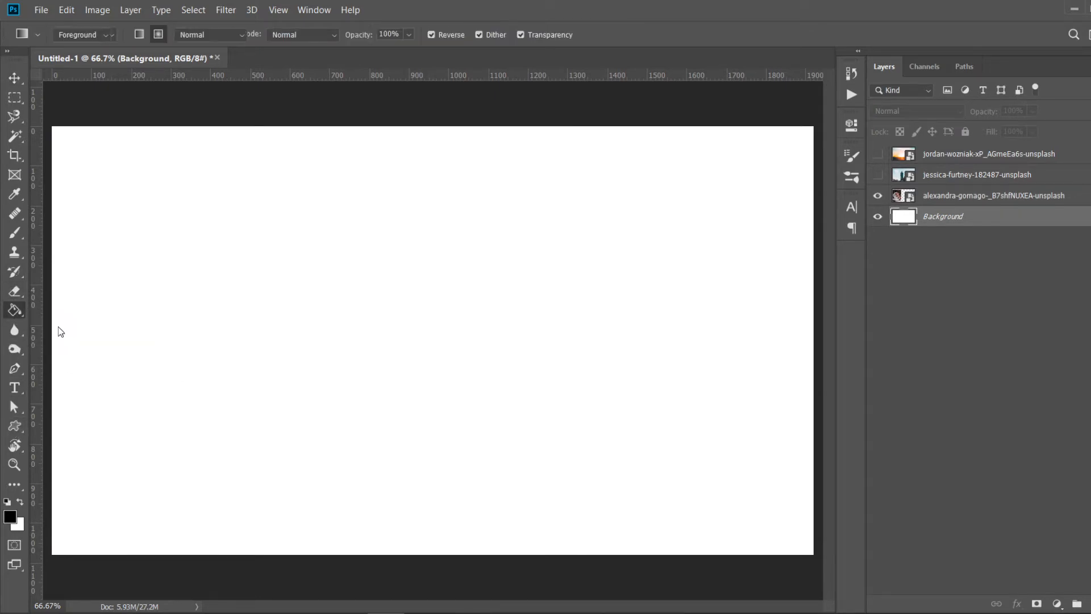
{"action": "left_click", "coordinate": [10, 517]}
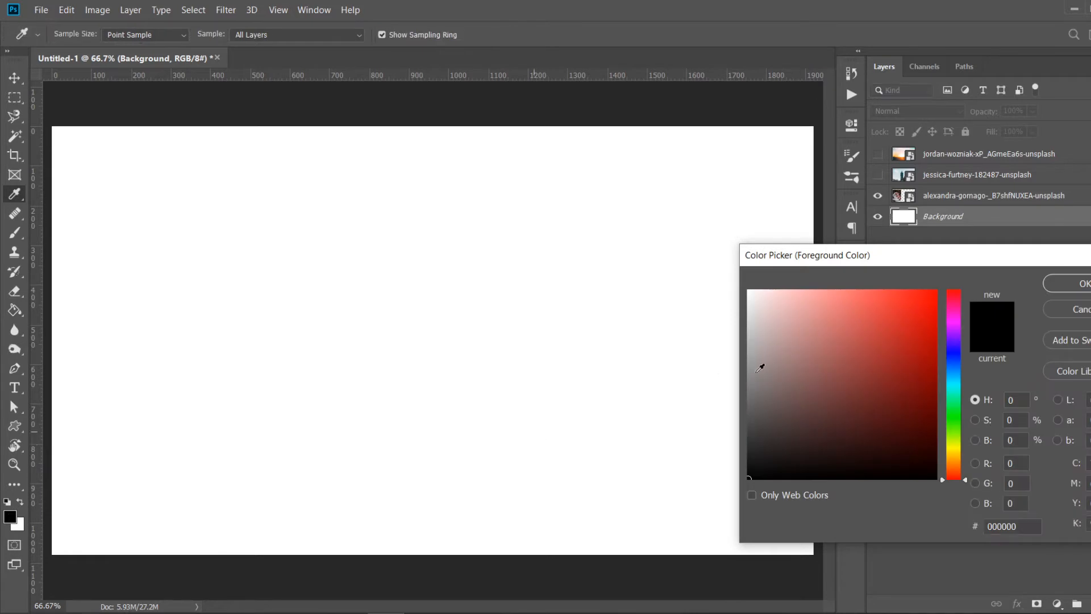
{"action": "left_click", "coordinate": [914, 323]}
{"action": "left_click_drag", "start_coordinate": [914, 323], "coordinate": [918, 344]}
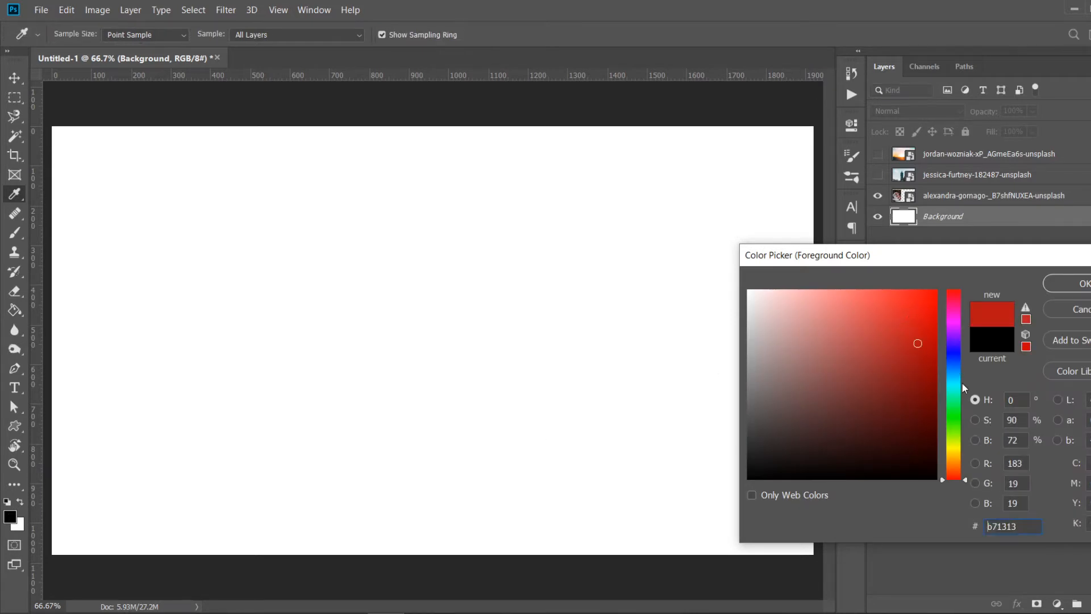
{"action": "mouse_move", "coordinate": [962, 382]}
{"action": "left_mouse_down"}
{"action": "mouse_move", "coordinate": [947, 362]}
{"action": "mouse_move", "coordinate": [956, 454]}
{"action": "left_mouse_up"}
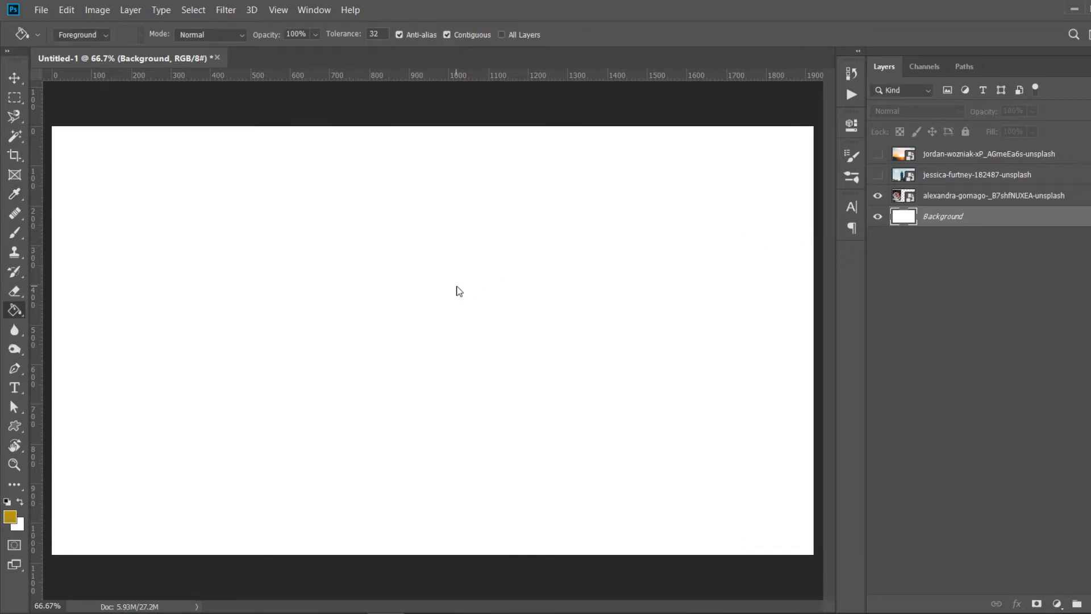
{"action": "left_click", "coordinate": [456, 287]}
{"action": "key", "text": "v"}
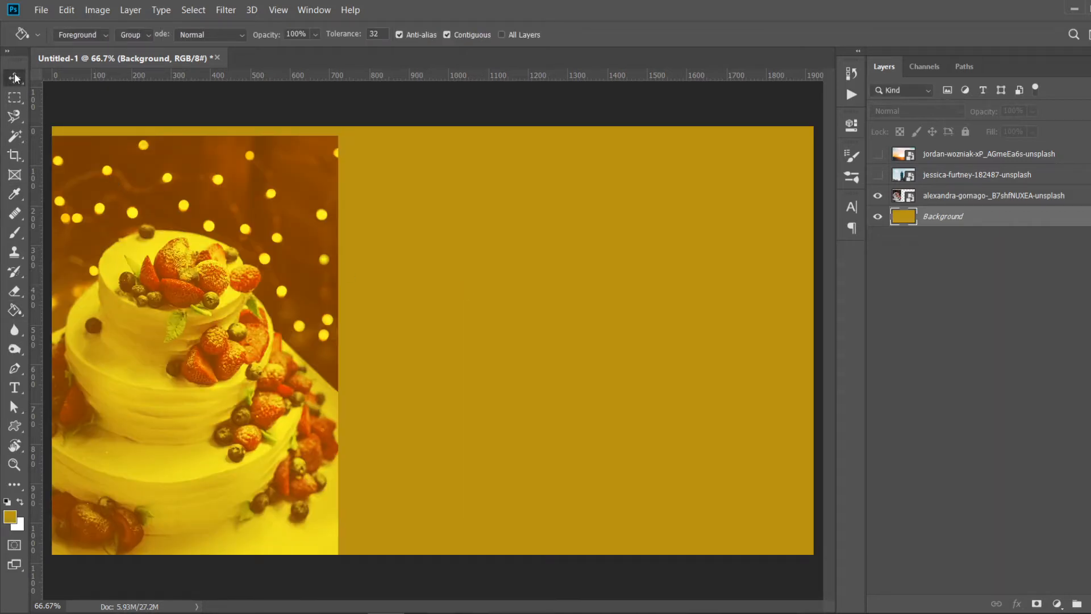
- Lower the cake layer's opacity to 34%
{"action": "left_click", "coordinate": [529, 560]}
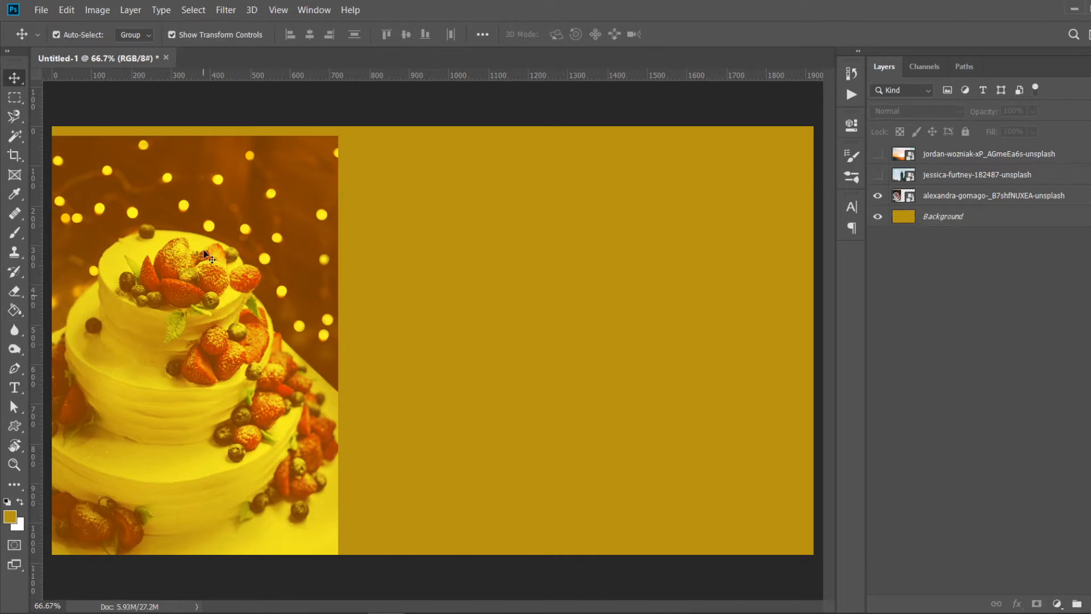
{"action": "left_click", "coordinate": [956, 197]}
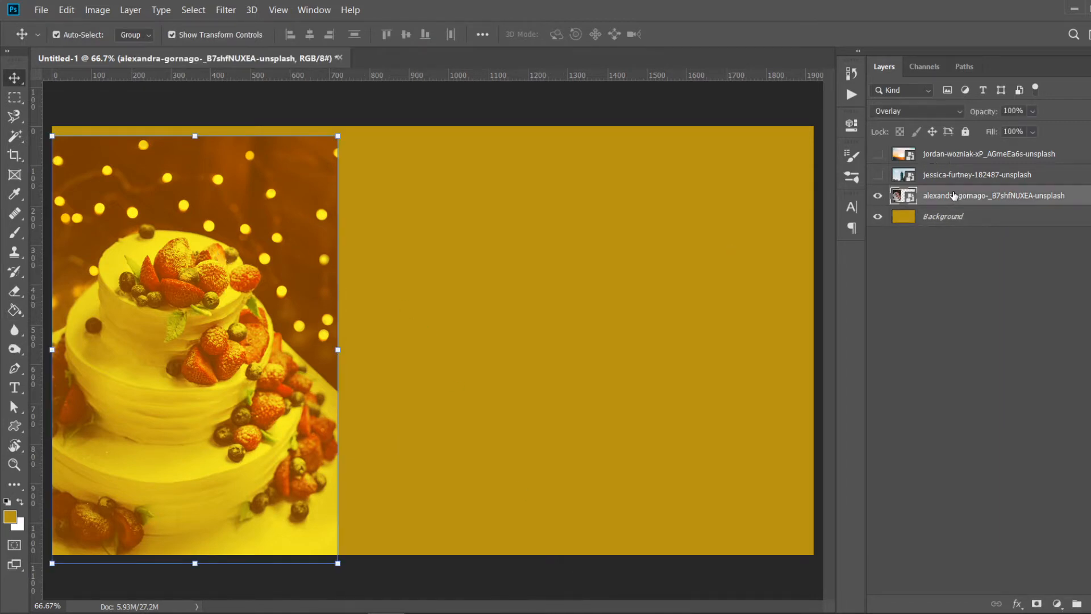
{"action": "left_click", "coordinate": [1033, 111]}
{"action": "left_click_drag", "start_coordinate": [1049, 131], "coordinate": [1005, 131]}
{"action": "left_click", "coordinate": [930, 404]}
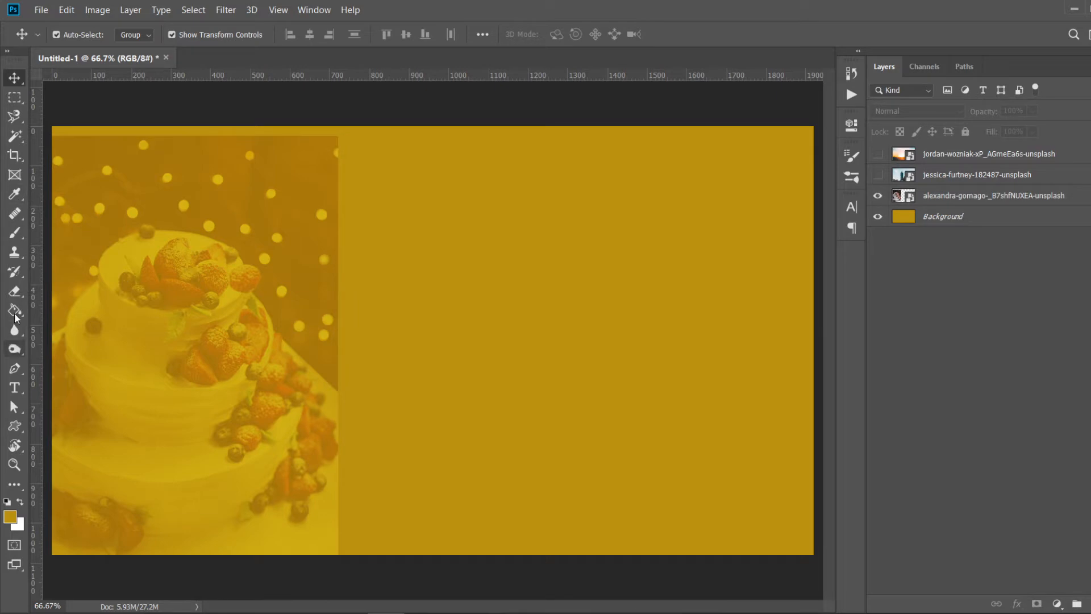
{"action": "left_click", "coordinate": [14, 389]}
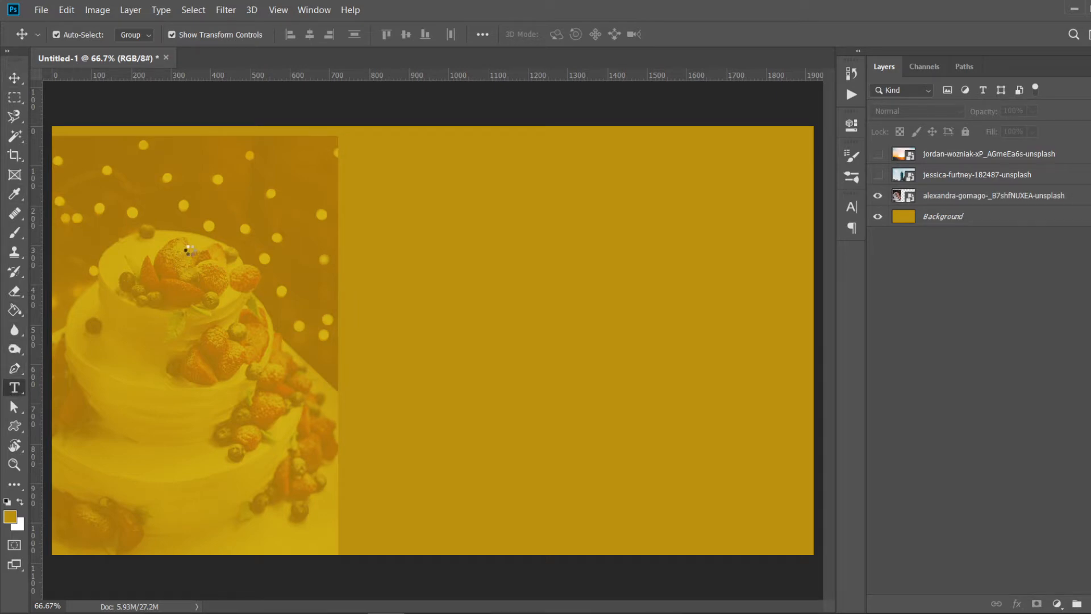
{"action": "left_click", "coordinate": [14, 78]}
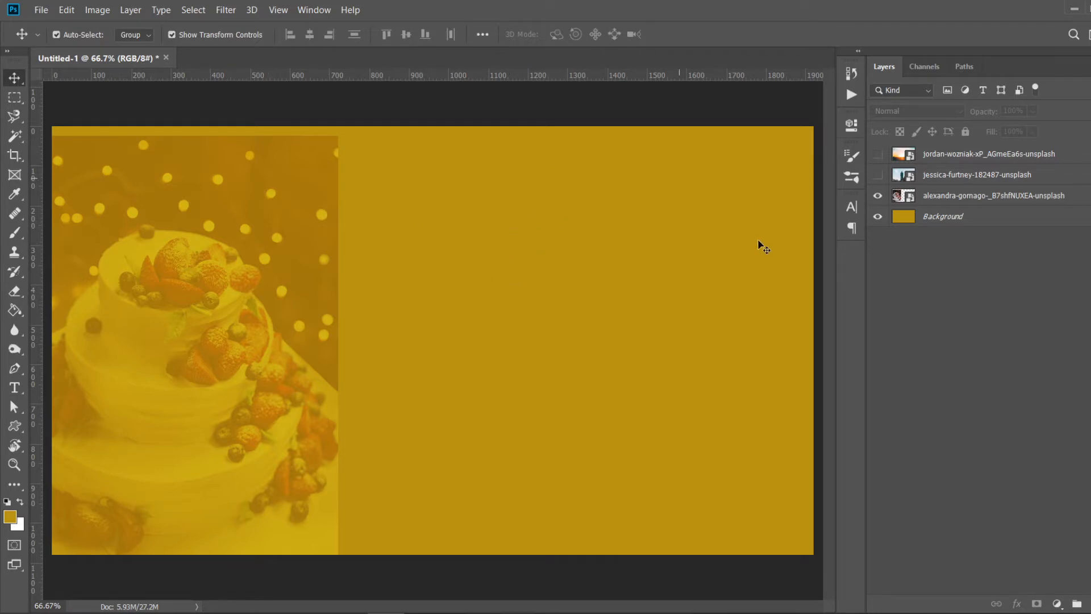
- Show the skyline layer and hide the cake layer
{"action": "left_click", "coordinate": [878, 176]}
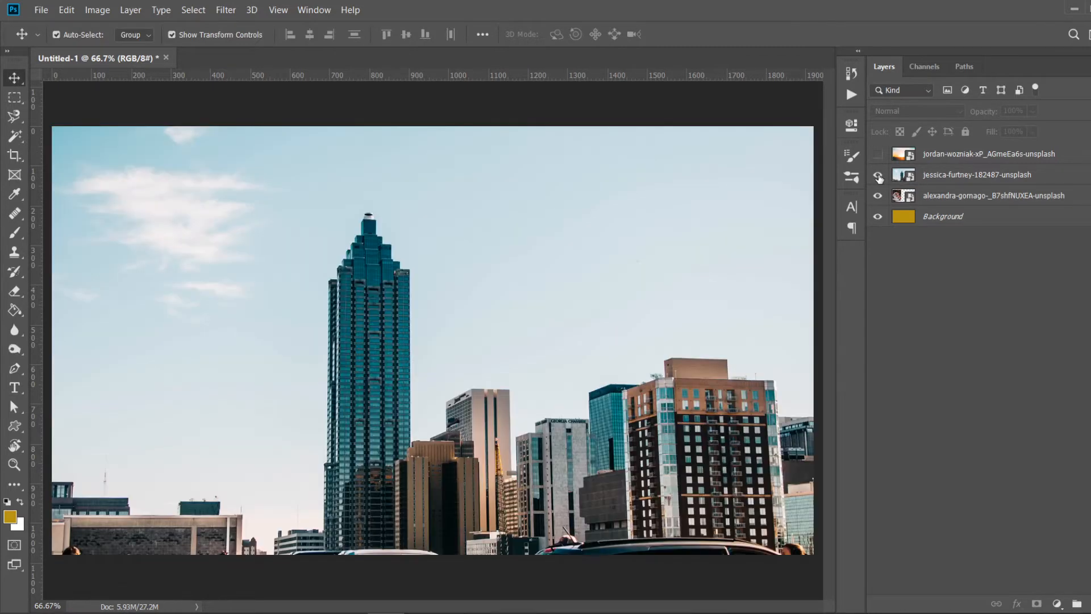
{"action": "left_click", "coordinate": [936, 177]}
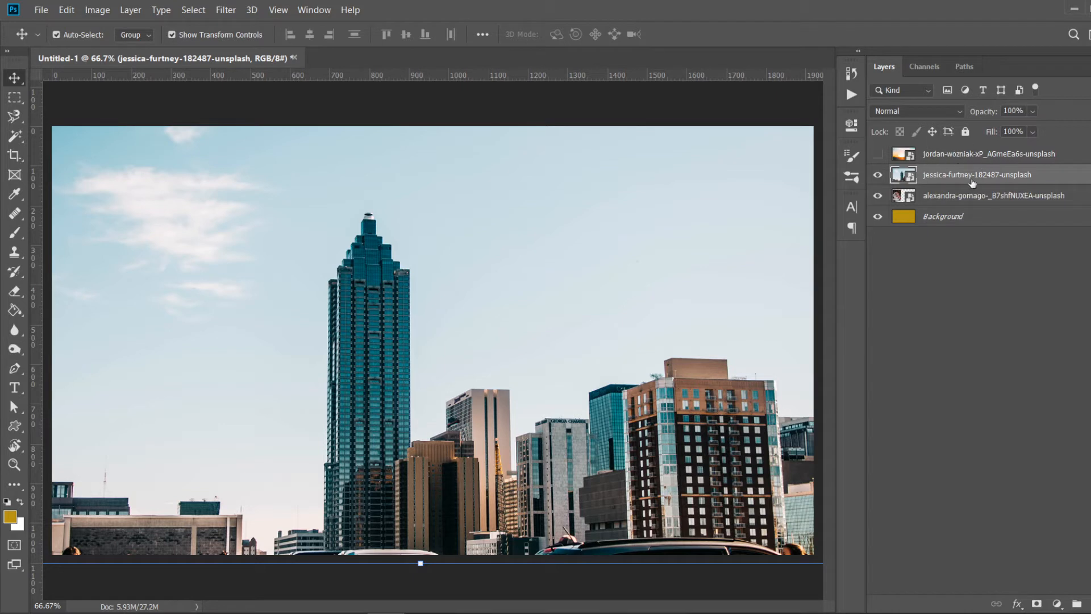
{"action": "left_click", "coordinate": [955, 197]}
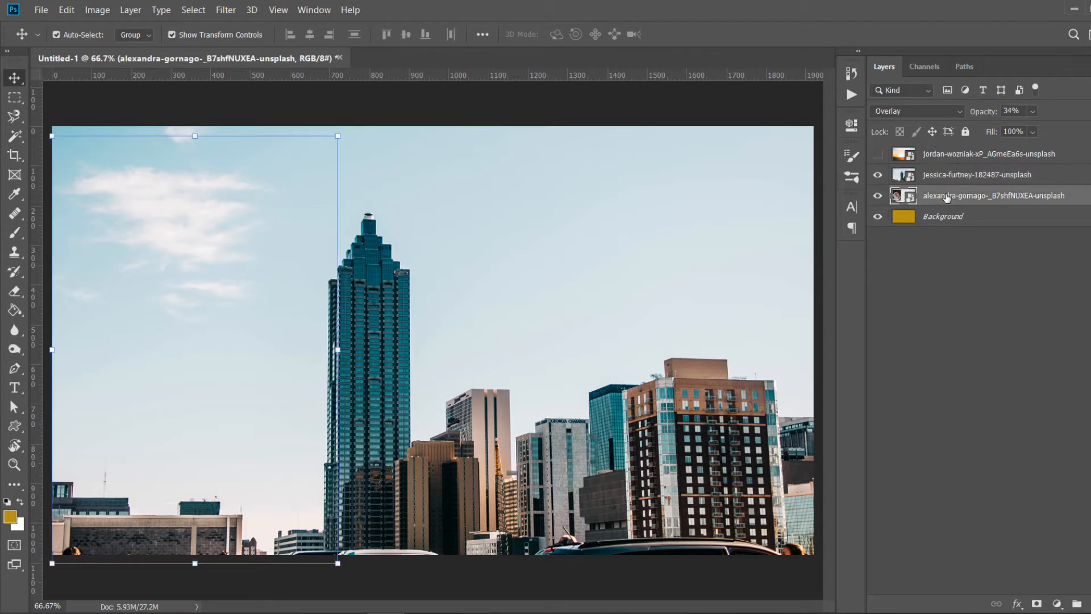
{"action": "left_click", "coordinate": [878, 196]}
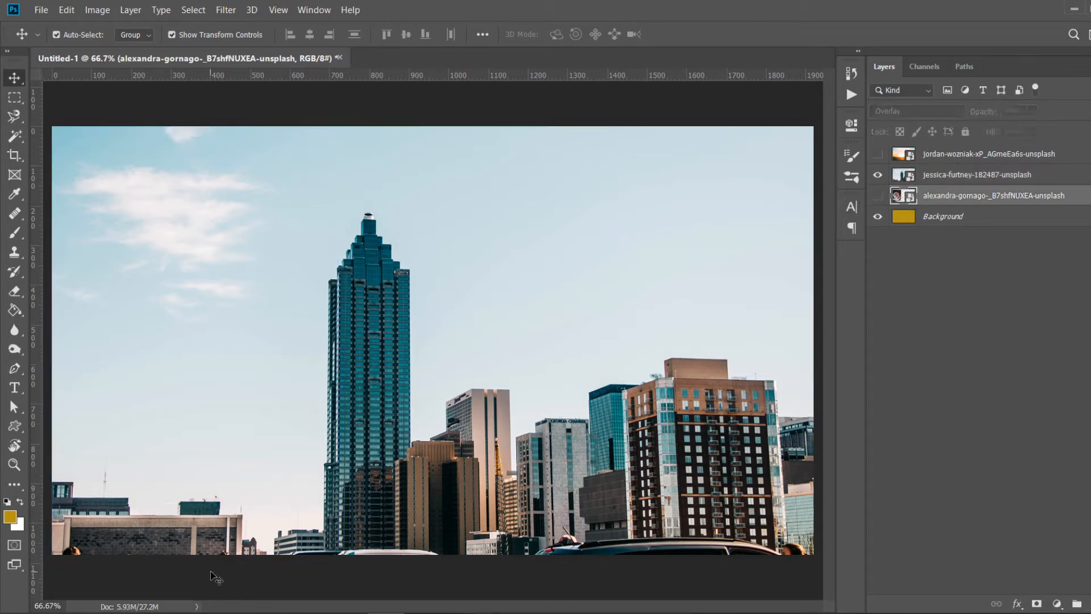
- Import the anton-levin photo from Saved Pictures into the document and commit its placement
{"action": "left_click", "coordinate": [361, 551]}
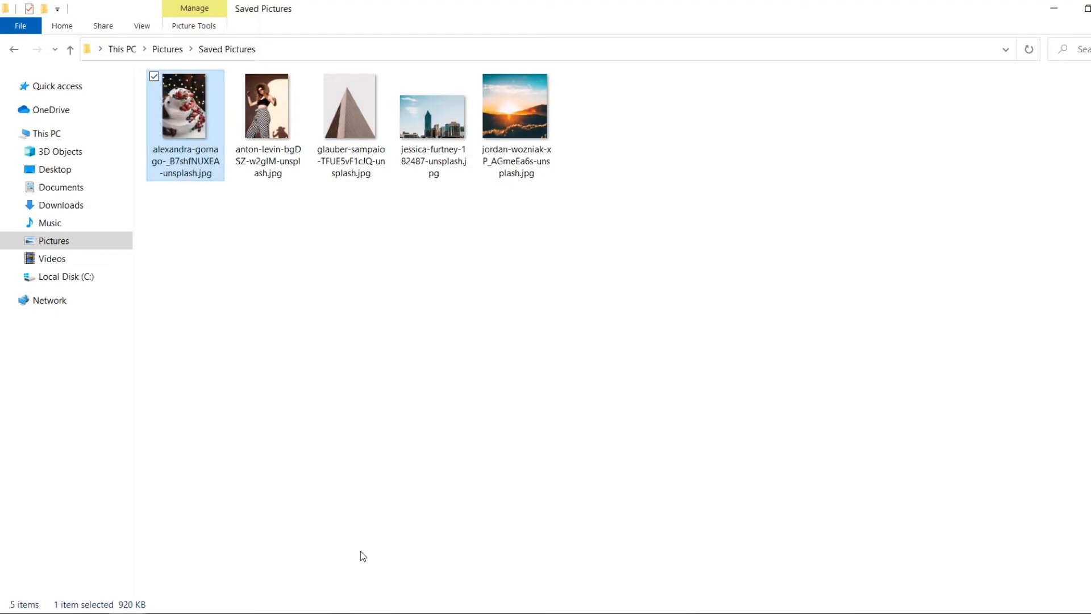
{"action": "left_click_drag", "start_coordinate": [244, 120], "coordinate": [548, 395]}
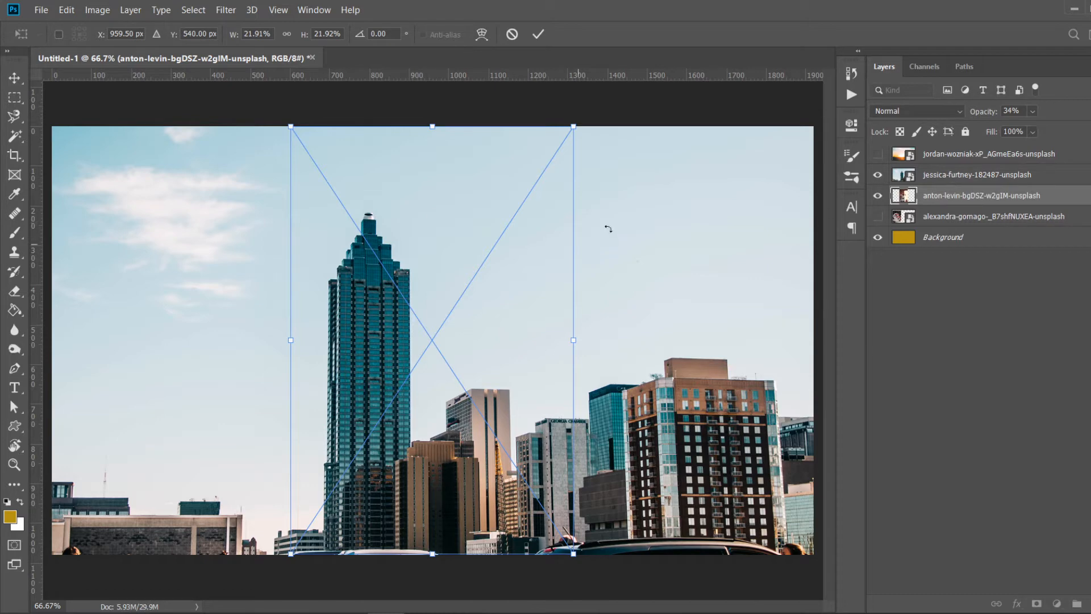
{"action": "left_click", "coordinate": [541, 33]}
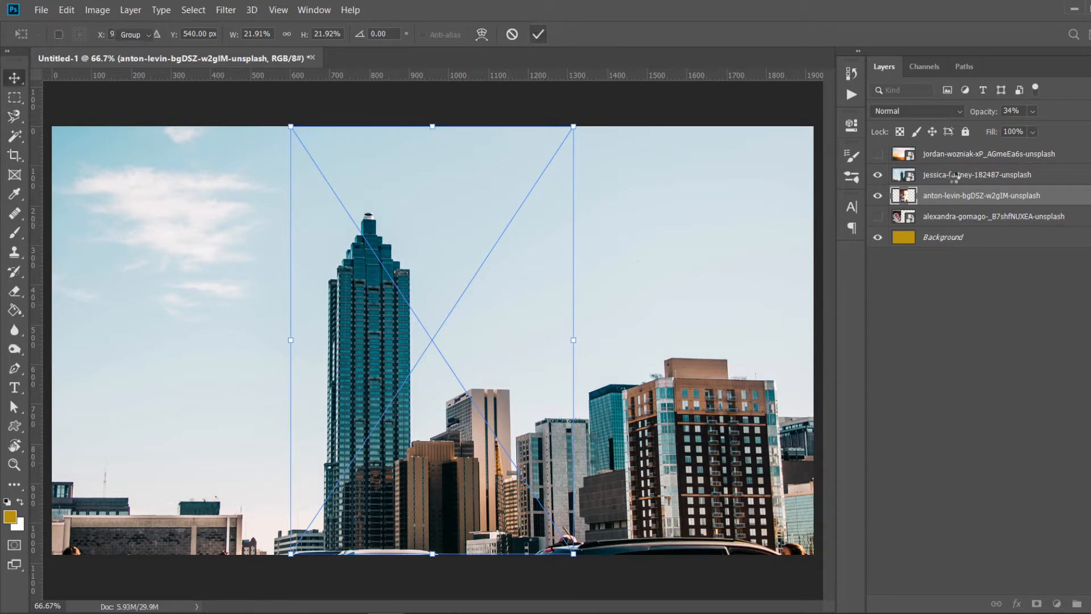
- Hide the skyline layer and move the portrait photo to the right half of the canvas
{"action": "left_click", "coordinate": [878, 177]}
{"action": "left_click_drag", "start_coordinate": [478, 325], "coordinate": [715, 321]}
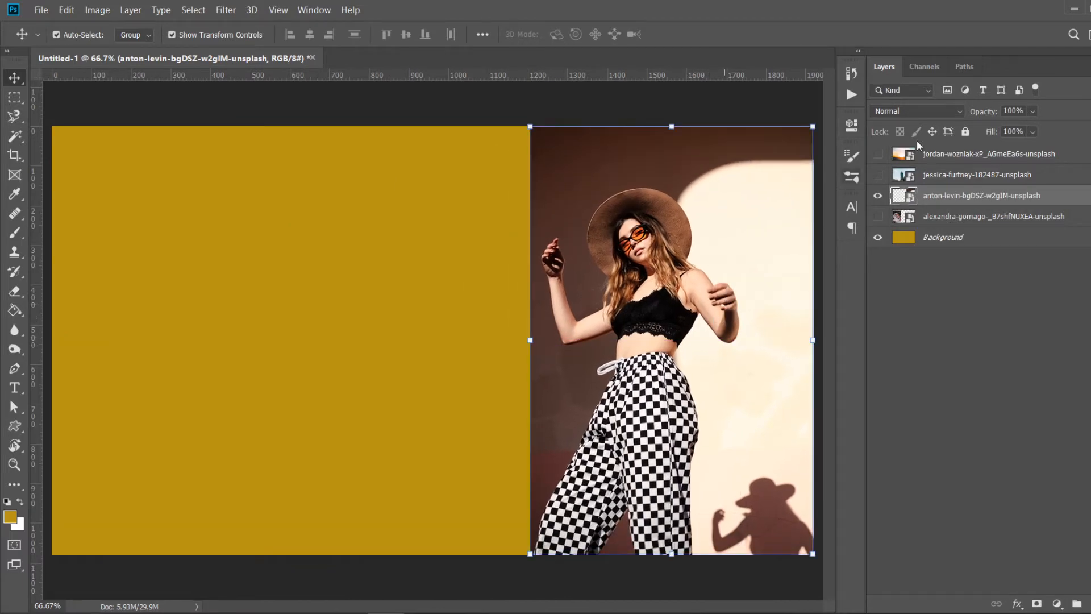
- Set the portrait layer's blend mode to Overlay
{"action": "left_click", "coordinate": [941, 111]}
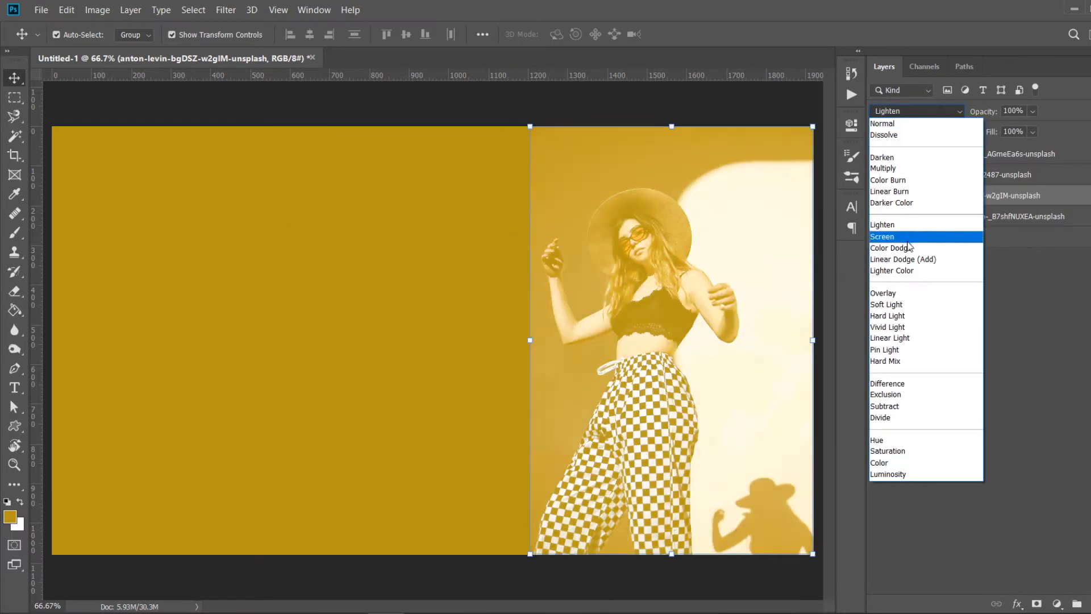
{"action": "left_click", "coordinate": [898, 293]}
{"action": "left_click", "coordinate": [599, 91]}
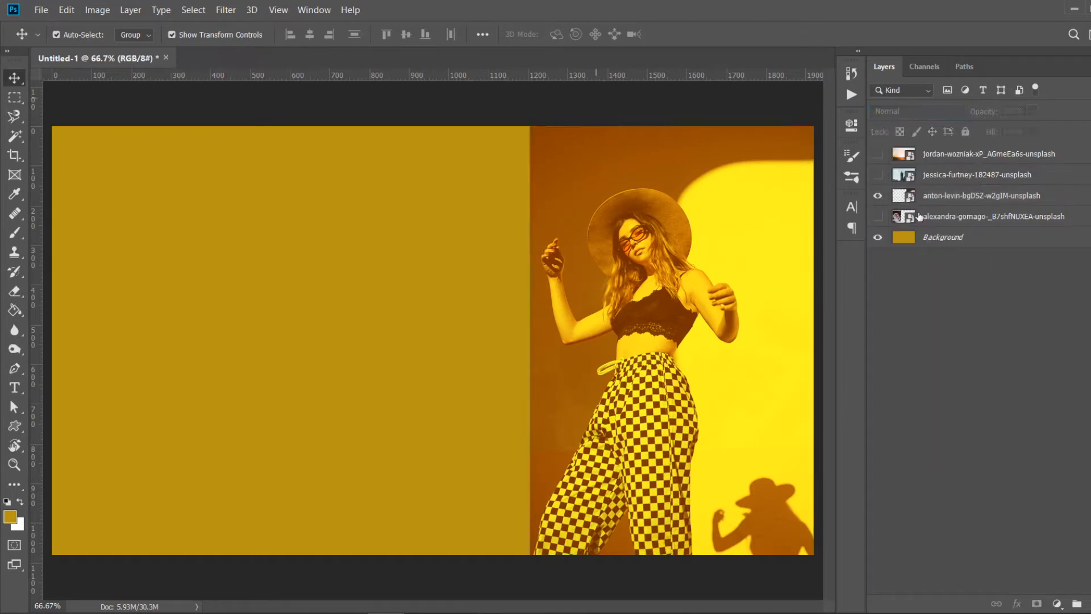
- Show the cake layer and raise its opacity to 100%
{"action": "left_click", "coordinate": [879, 216]}
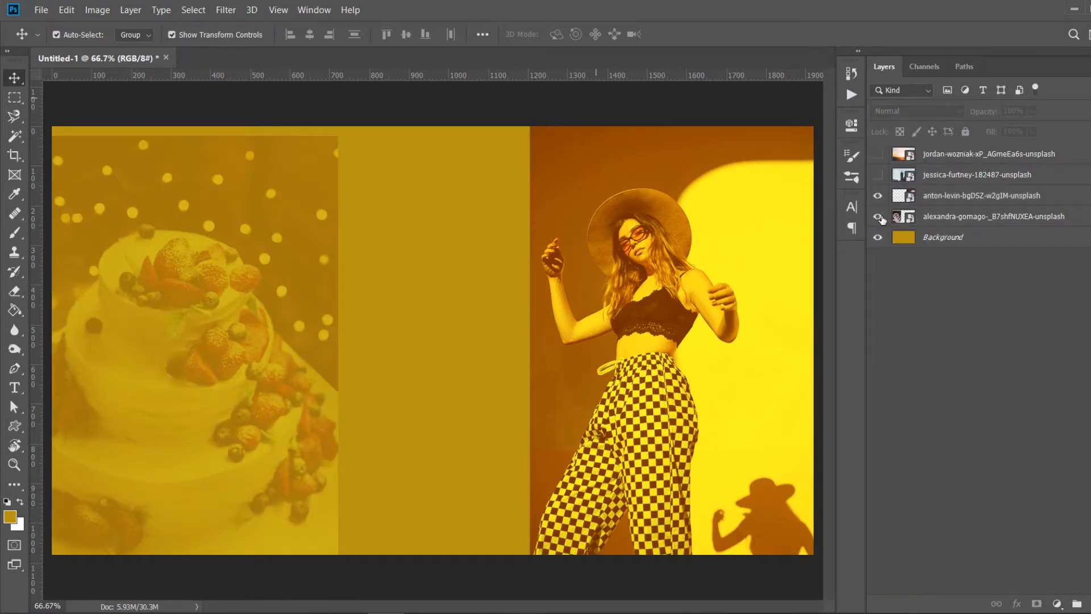
{"action": "left_click", "coordinate": [955, 216]}
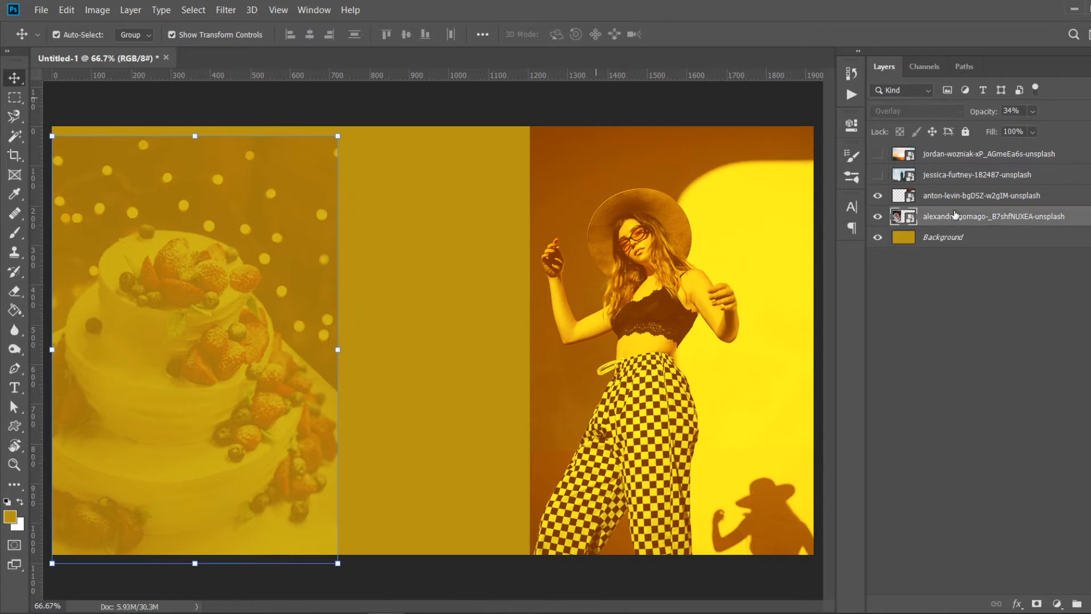
{"action": "left_click", "coordinate": [1033, 112]}
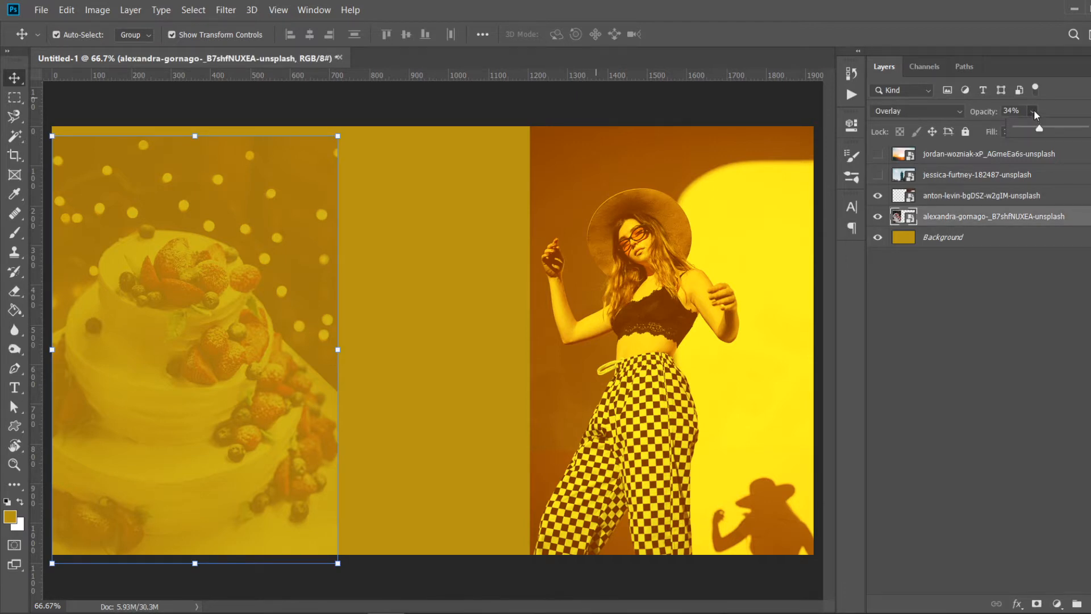
{"action": "left_click_drag", "start_coordinate": [1046, 126], "coordinate": [1086, 128]}
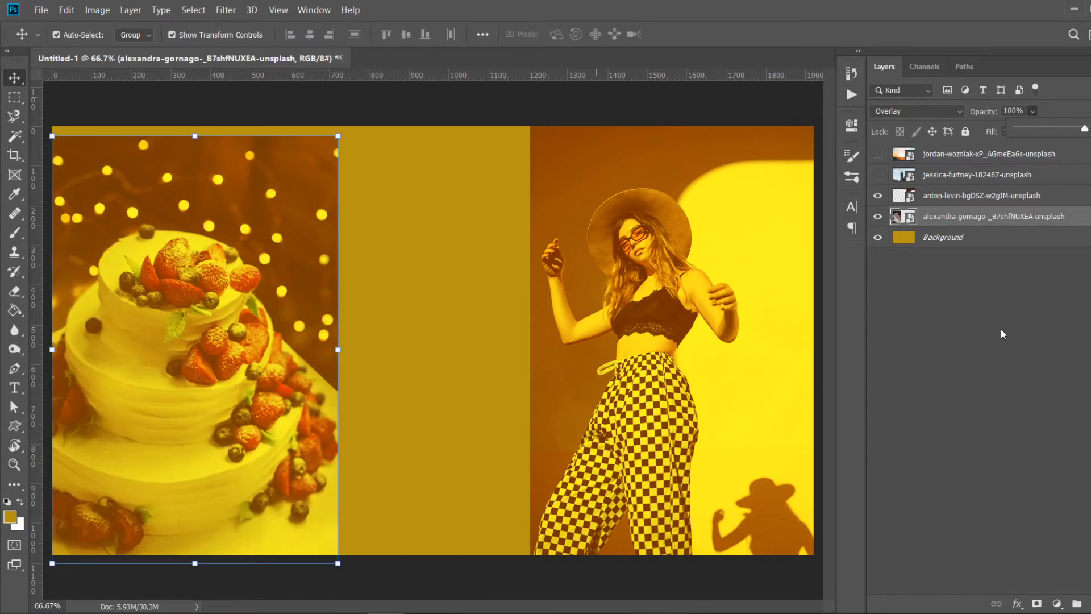
{"action": "left_click", "coordinate": [1001, 329]}
{"action": "left_click", "coordinate": [251, 228]}
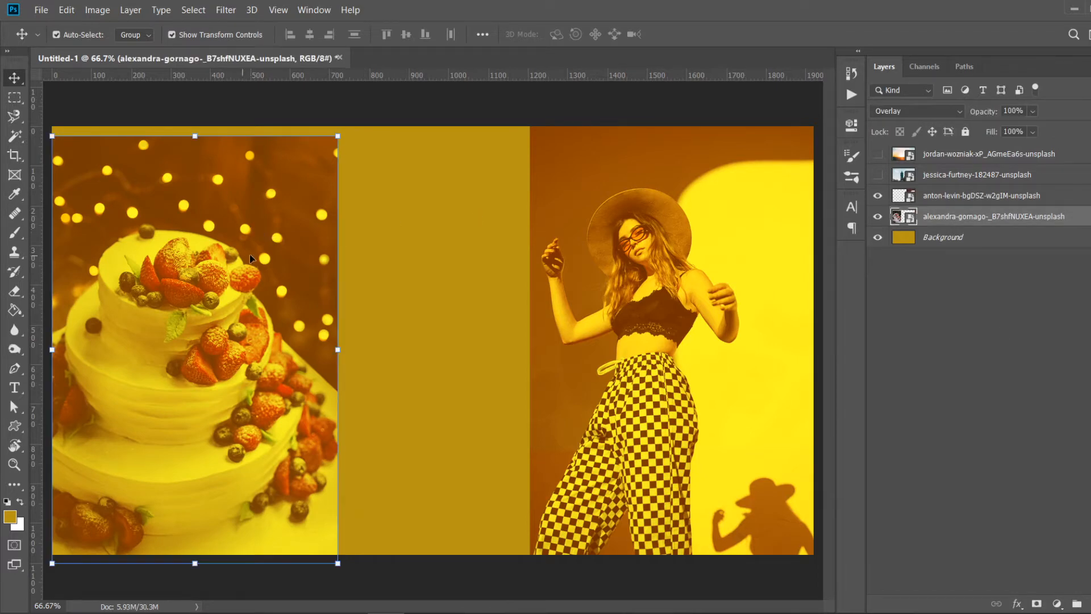
- Show the skyline layer and move it down directly above the Background layer
{"action": "left_click", "coordinate": [878, 176]}
{"action": "left_click_drag", "start_coordinate": [933, 175], "coordinate": [942, 226]}
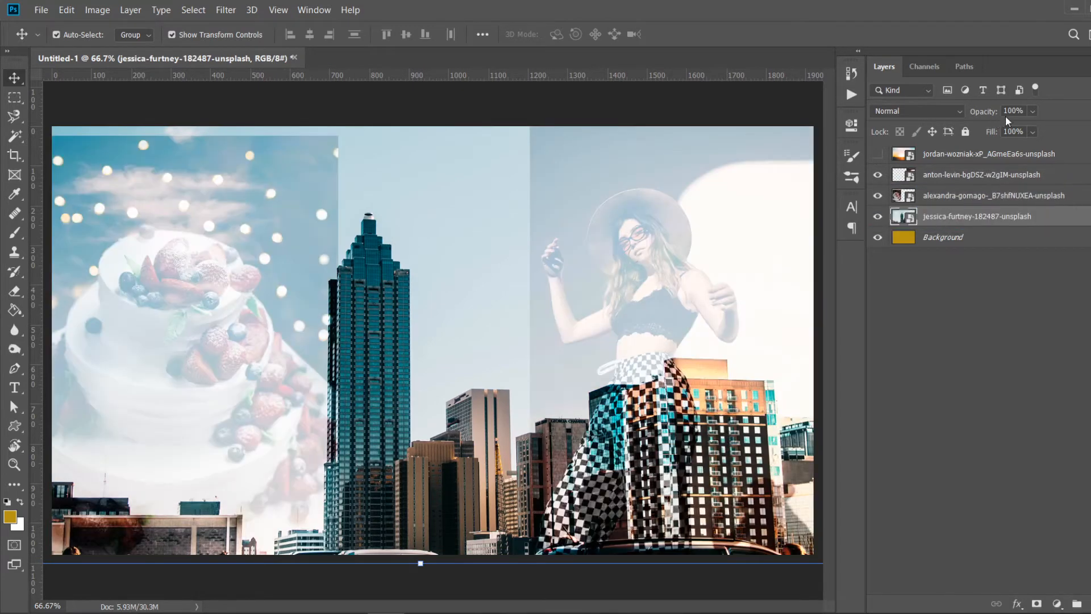
- Set the skyline layer's blend mode to Overlay
{"action": "left_click", "coordinate": [959, 110]}
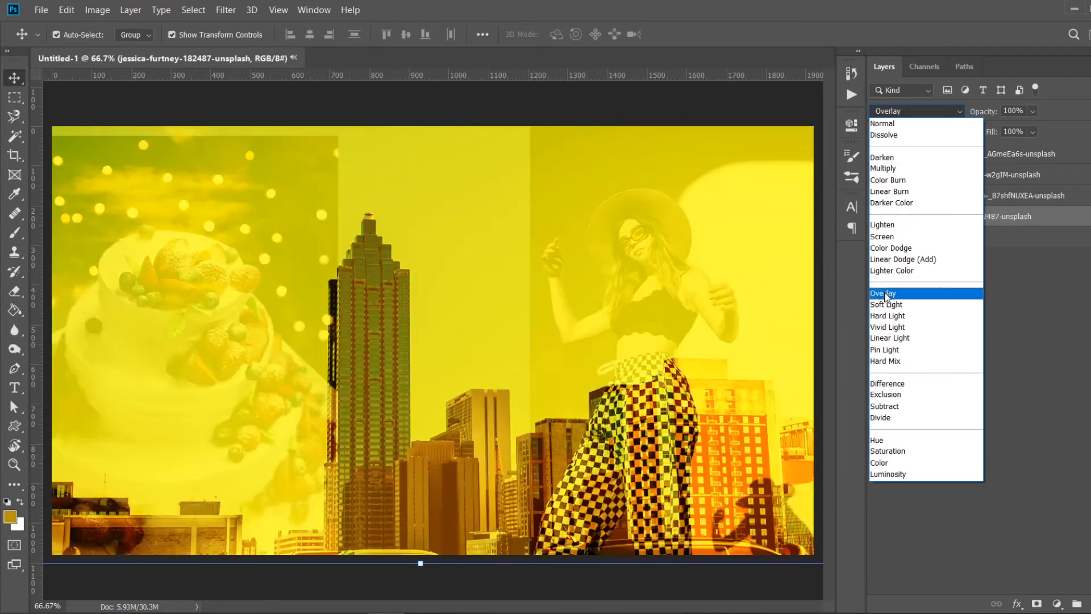
{"action": "left_click", "coordinate": [885, 294]}
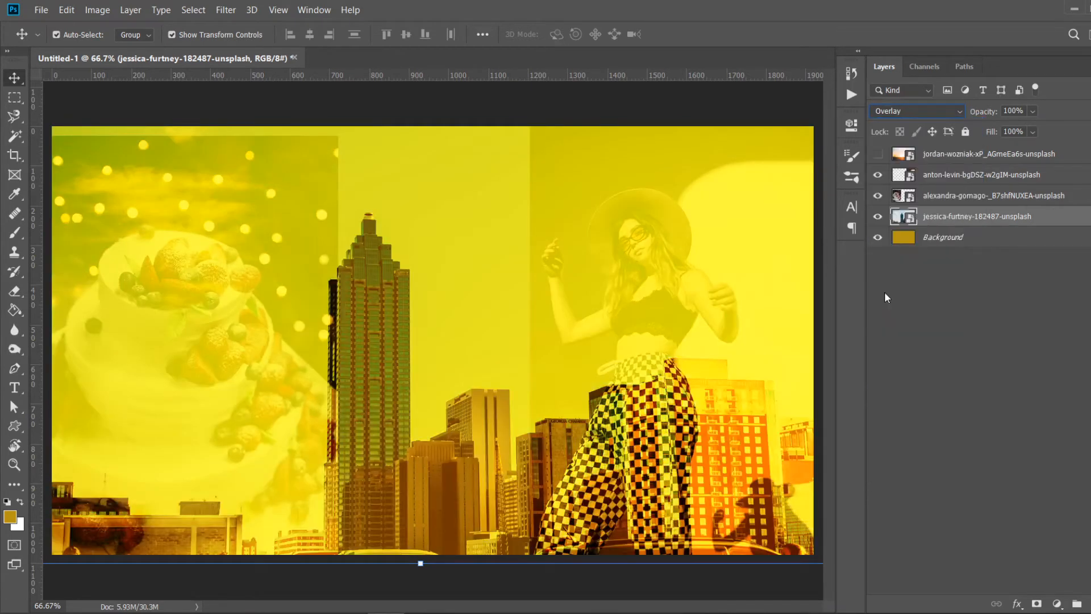
- Hide the cake and portrait layers so only the skyline blends with the background
{"action": "left_click", "coordinate": [878, 196]}
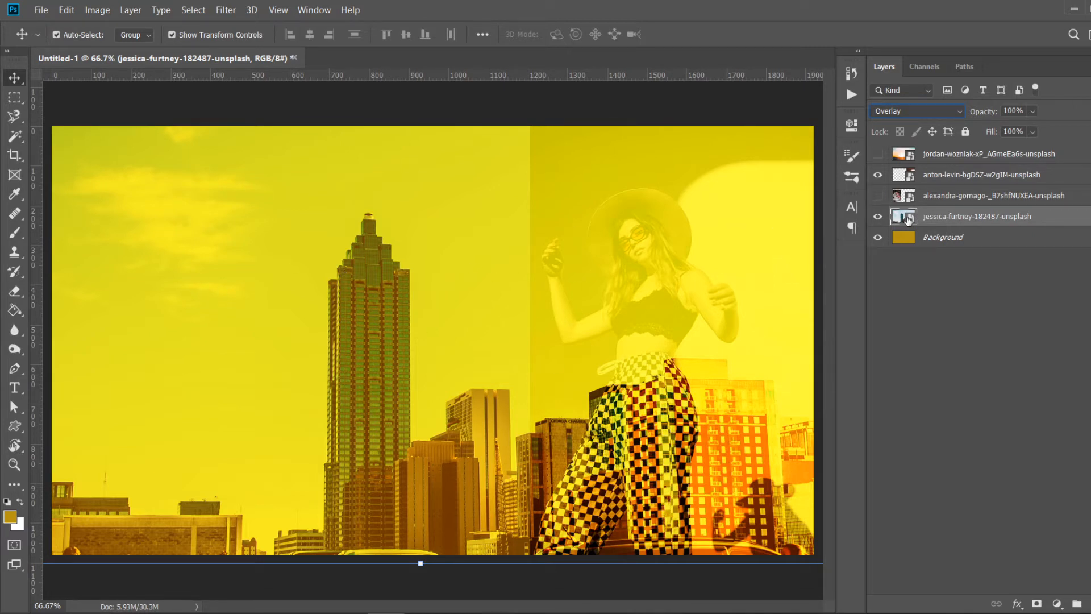
{"action": "left_click", "coordinate": [909, 337]}
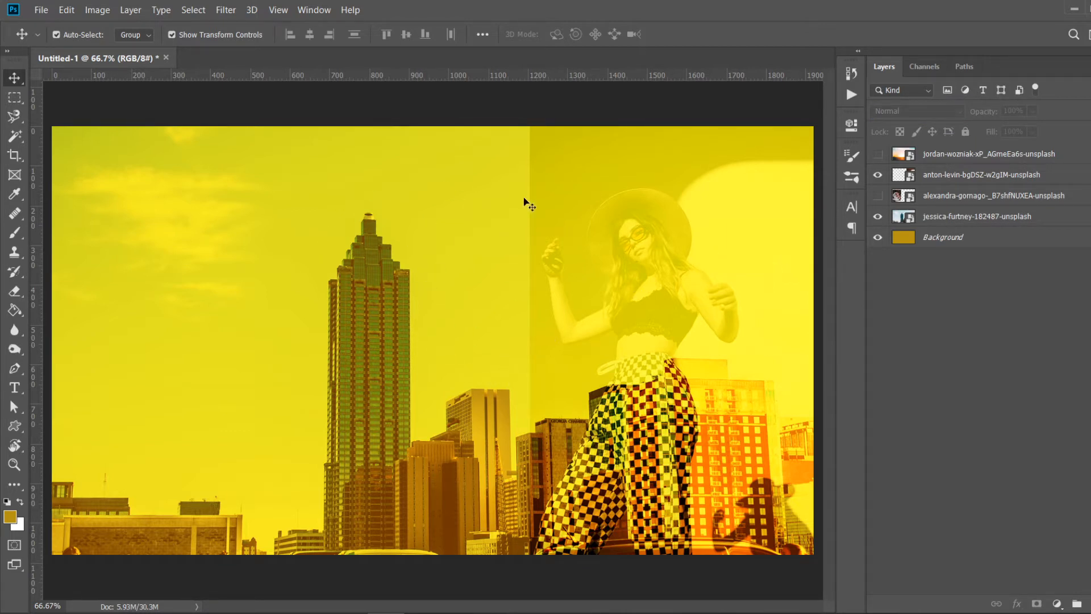
{"action": "left_click", "coordinate": [879, 176]}
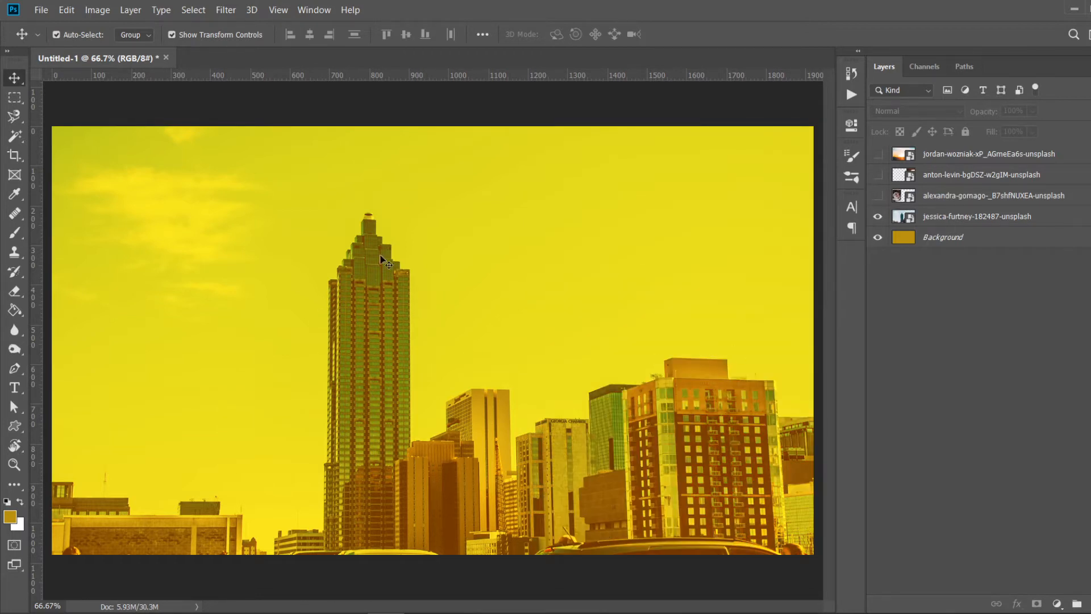
- Create a new empty layer directly above the Background layer
{"action": "left_click", "coordinate": [941, 237]}
{"action": "left_click", "coordinate": [1090, 604]}
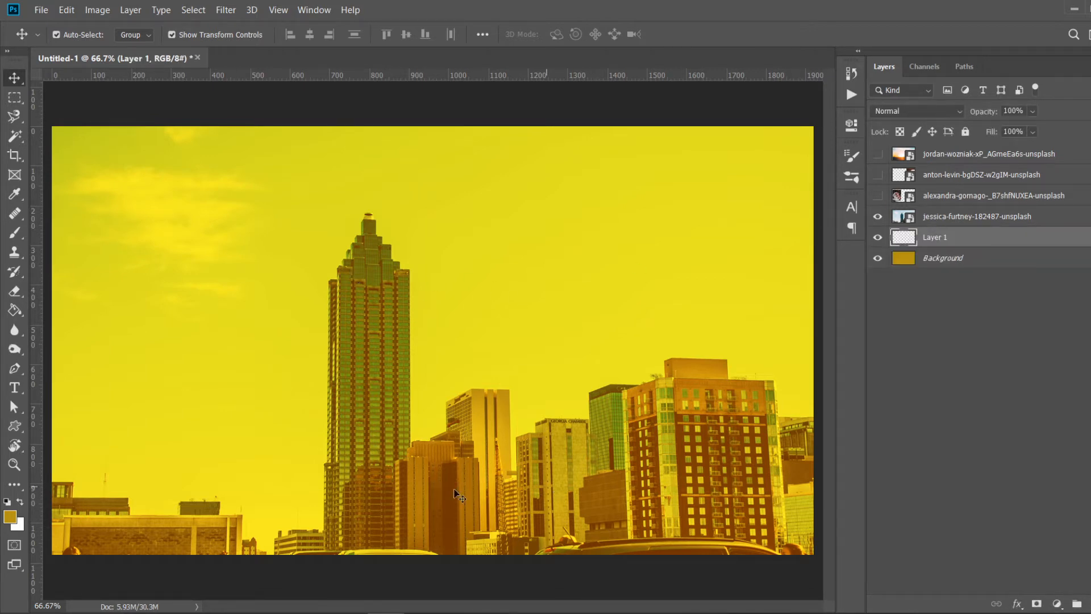
- Set the foreground colour to blue 1345b7
{"action": "left_click", "coordinate": [14, 518]}
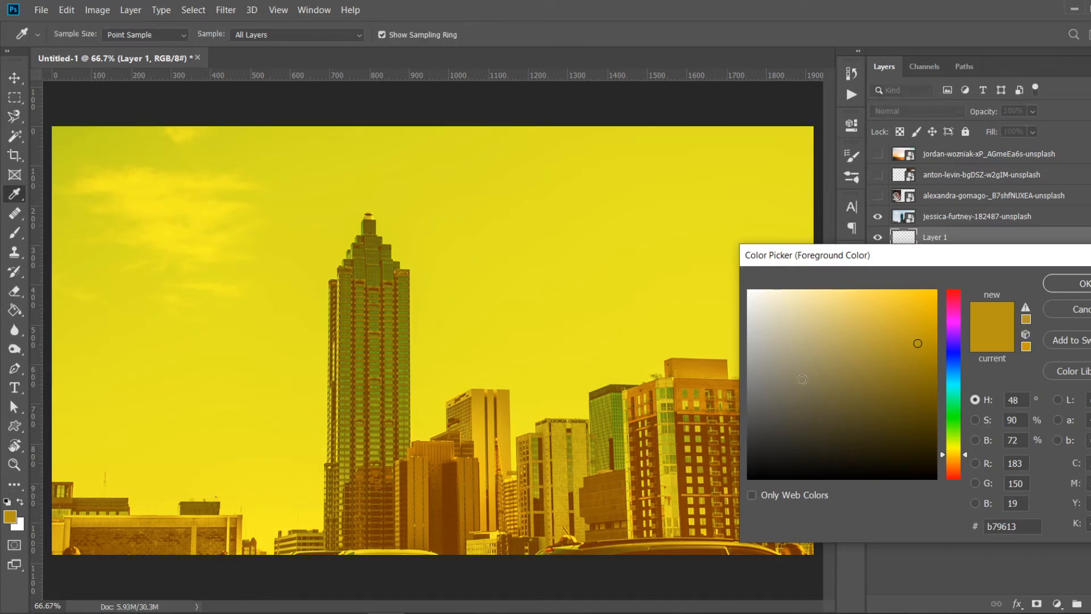
{"action": "left_click", "coordinate": [948, 362]}
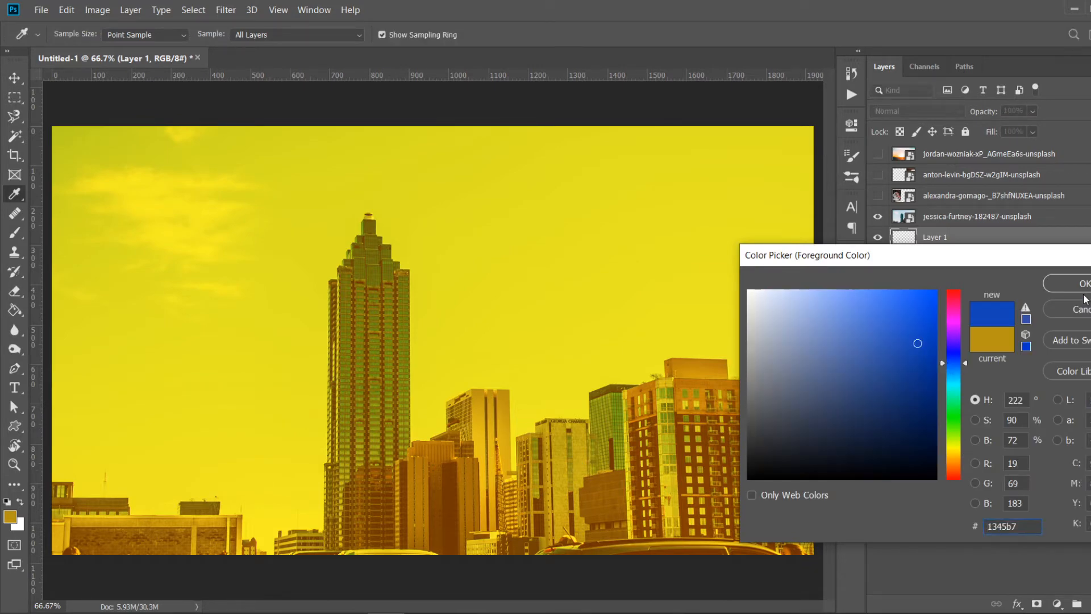
{"action": "left_click", "coordinate": [1068, 283]}
- Fill the new layer with the blue using the Paint Bucket tool, then hide it
{"action": "left_click", "coordinate": [17, 312]}
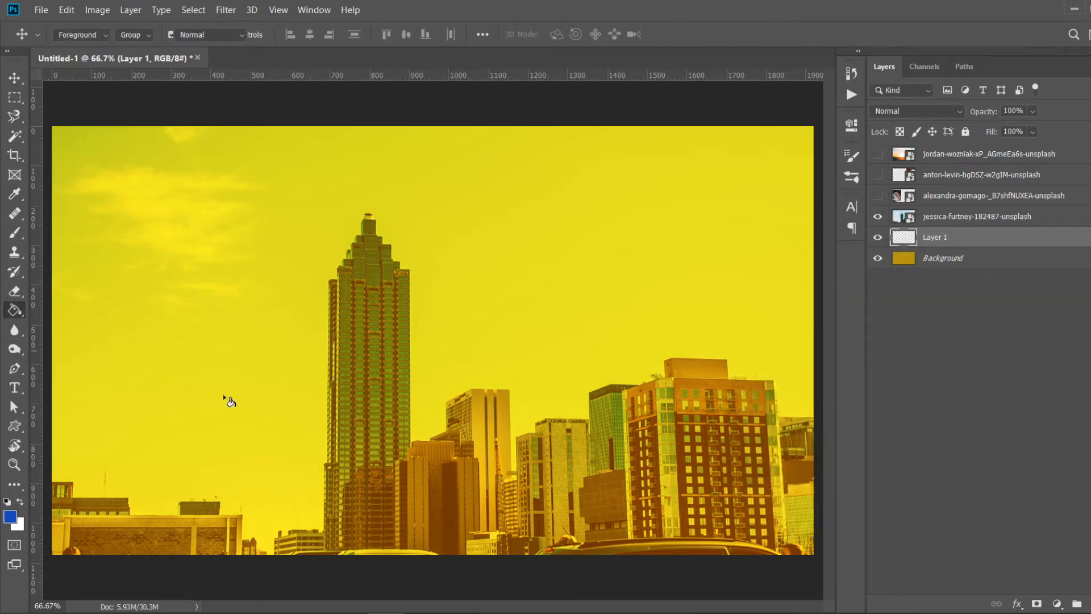
{"action": "left_click", "coordinate": [227, 396]}
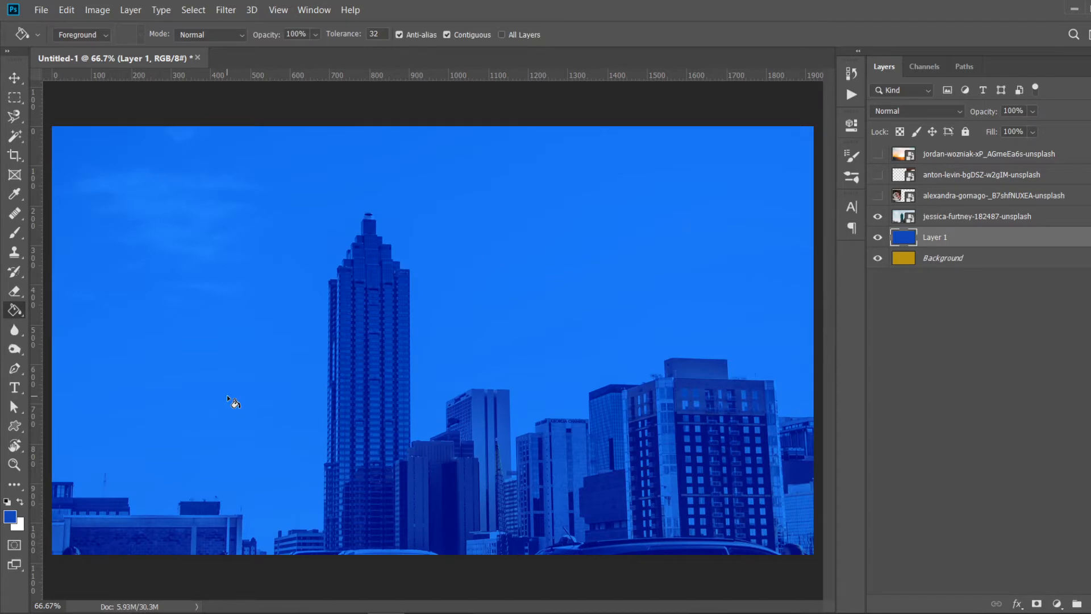
{"action": "left_click", "coordinate": [879, 238]}
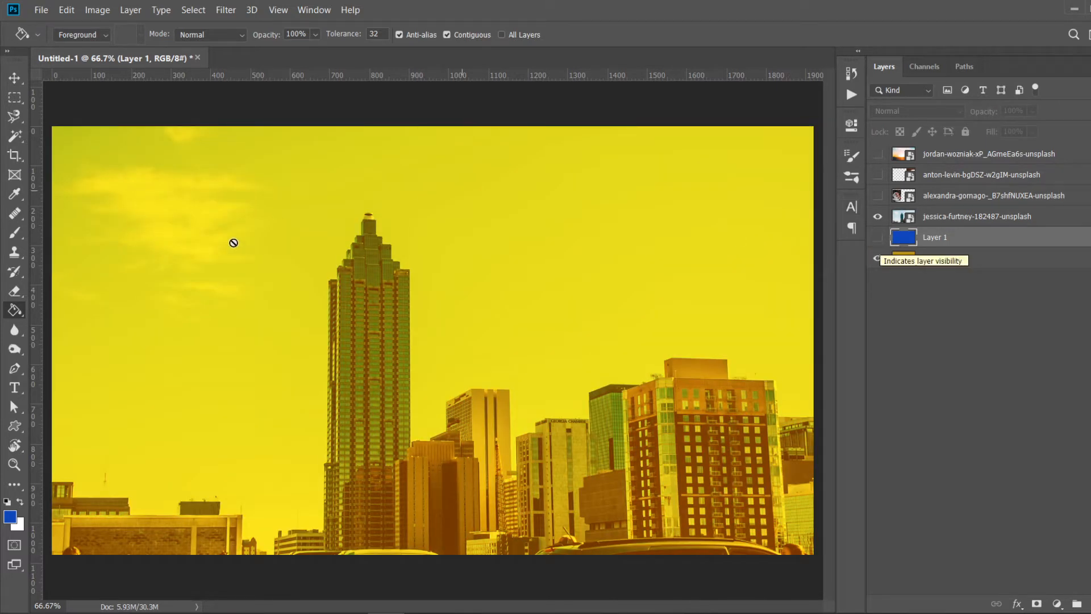
- Add a SKYSCRAPER text layer over the skyline and scale it up to span about half the canvas
{"action": "left_click", "coordinate": [17, 387]}
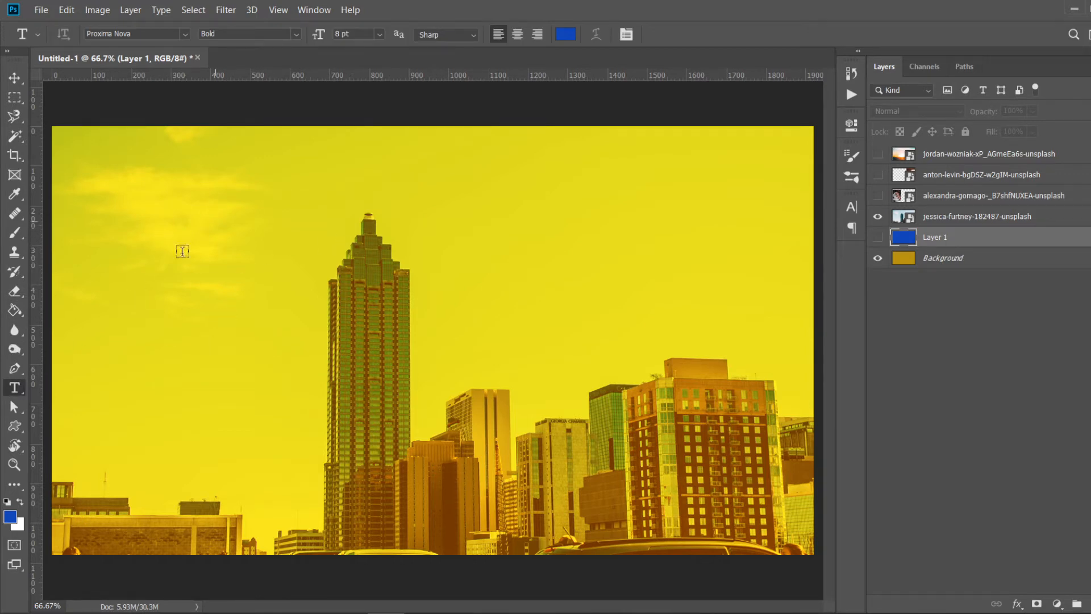
{"action": "left_click", "coordinate": [135, 256]}
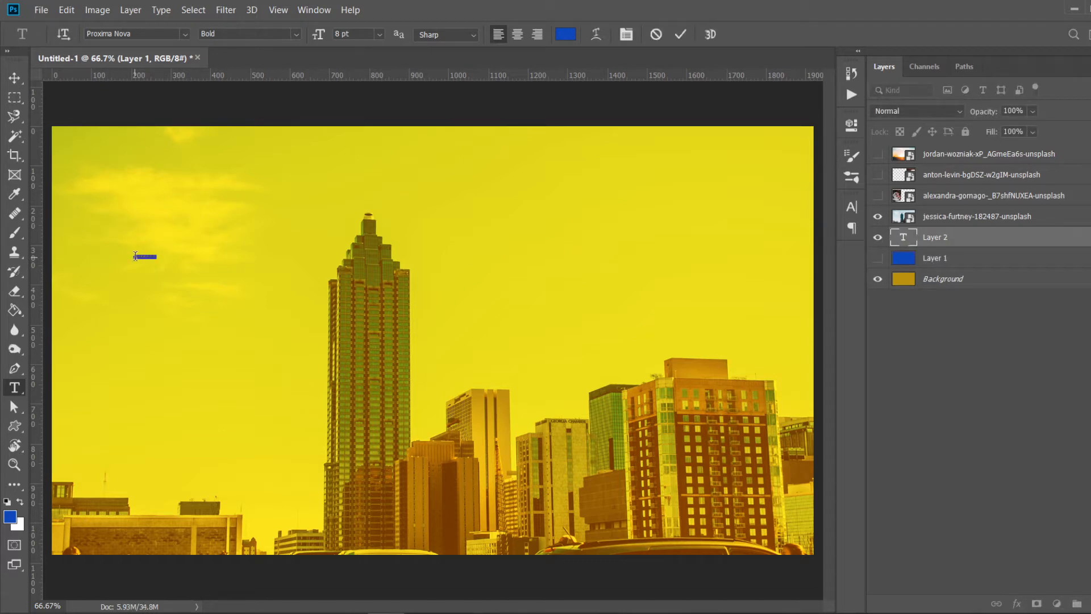
{"action": "type", "text": "CI"}
{"action": "left_click", "coordinate": [16, 76]}
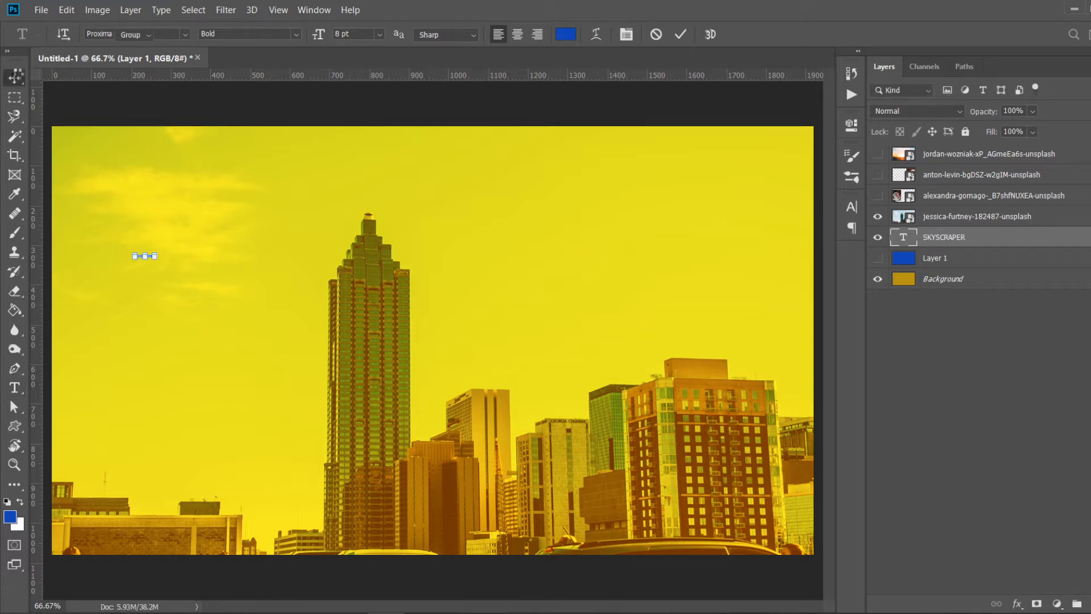
{"action": "left_click_drag", "start_coordinate": [160, 263], "coordinate": [498, 368]}
{"action": "key", "text": "Return"}
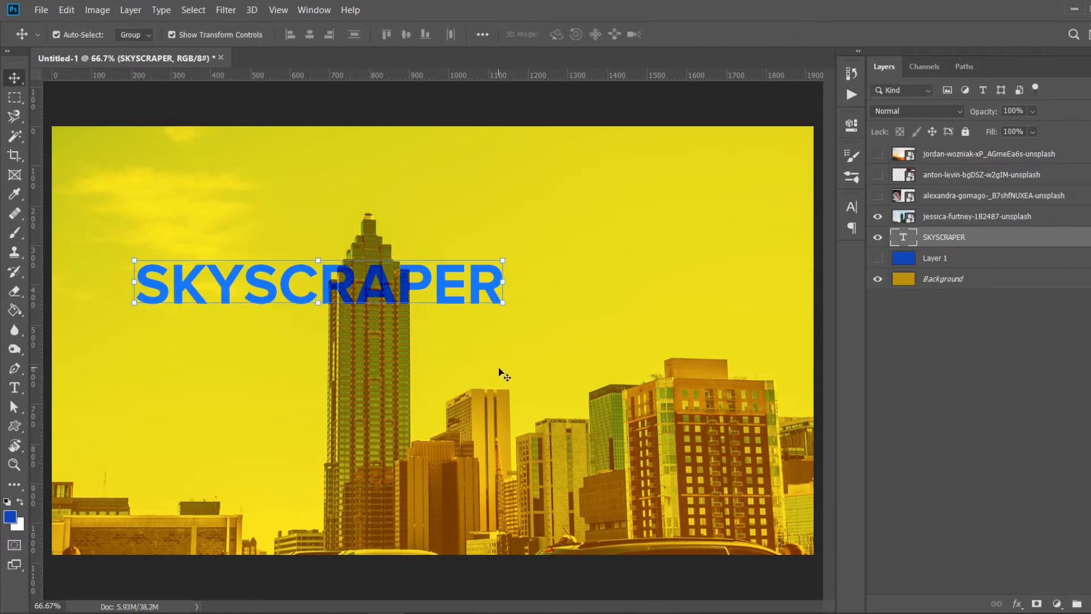
- Move the SKYSCRAPER text layer to the top of the stack and fill it with white
{"action": "mouse_move", "coordinate": [977, 240]}
{"action": "left_mouse_down"}
{"action": "mouse_move", "coordinate": [990, 137]}
{"action": "mouse_move", "coordinate": [959, 153]}
{"action": "left_mouse_up"}
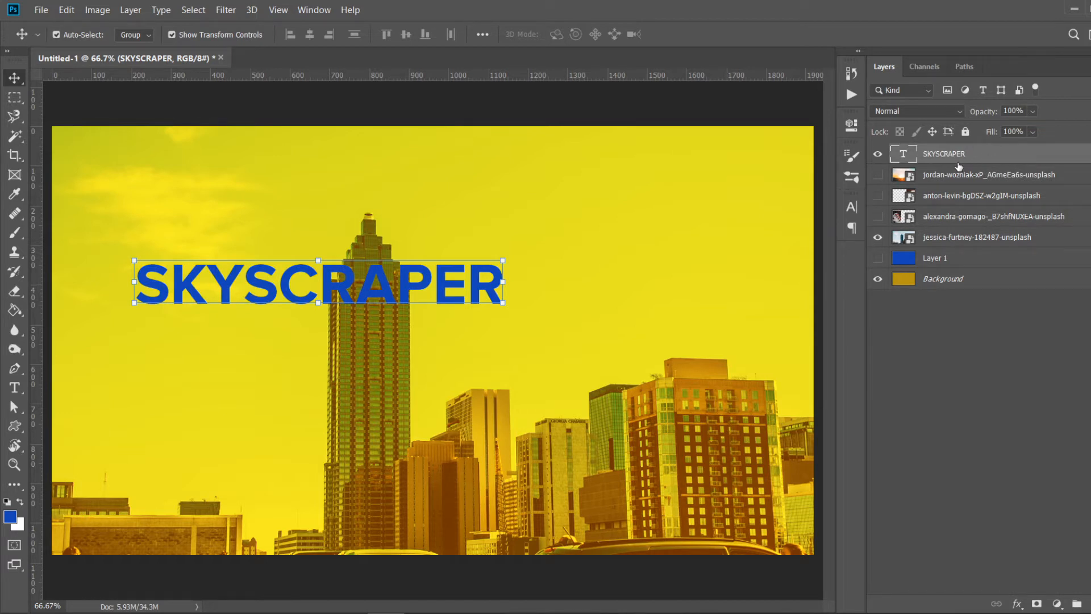
{"action": "key", "text": "ctrl+BackSpace"}
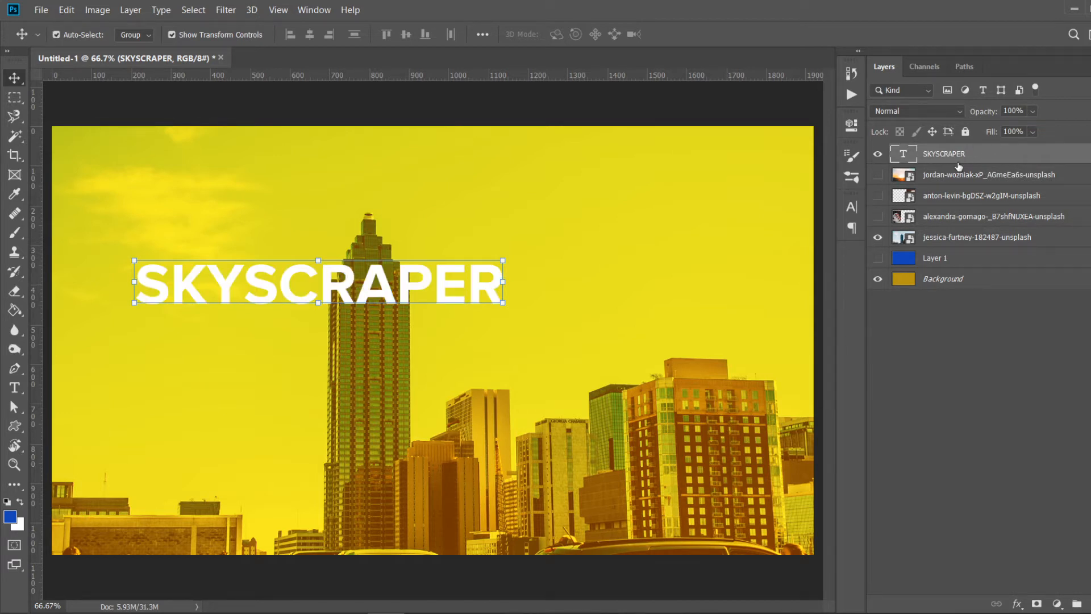
{"action": "left_click", "coordinate": [641, 117]}
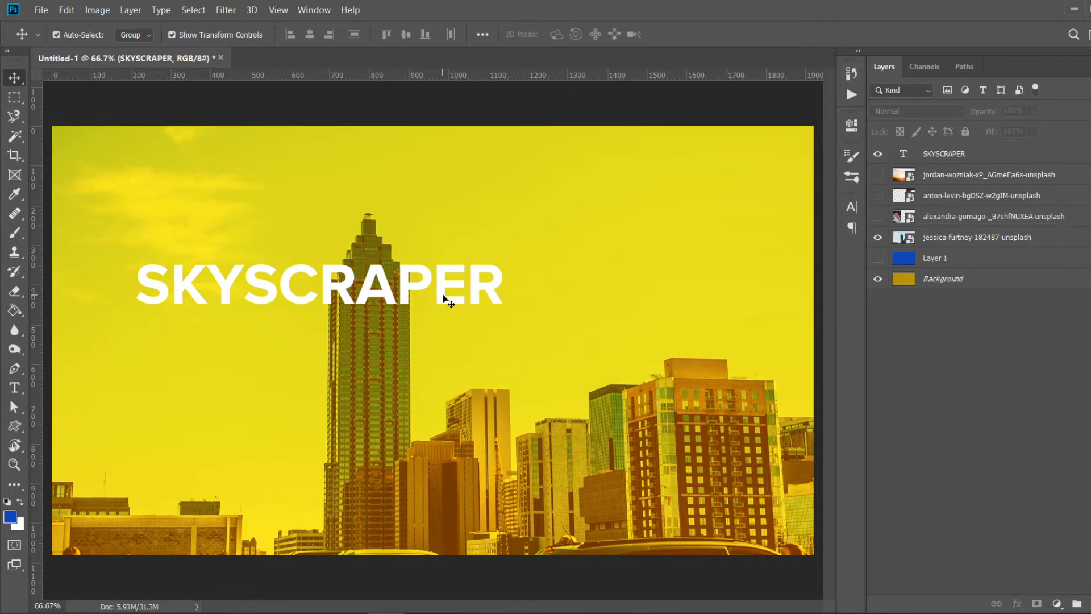
- Enlarge the SKYSCRAPER text and place it across the upper-left part of the canvas
{"action": "left_click_drag", "start_coordinate": [446, 299], "coordinate": [401, 249]}
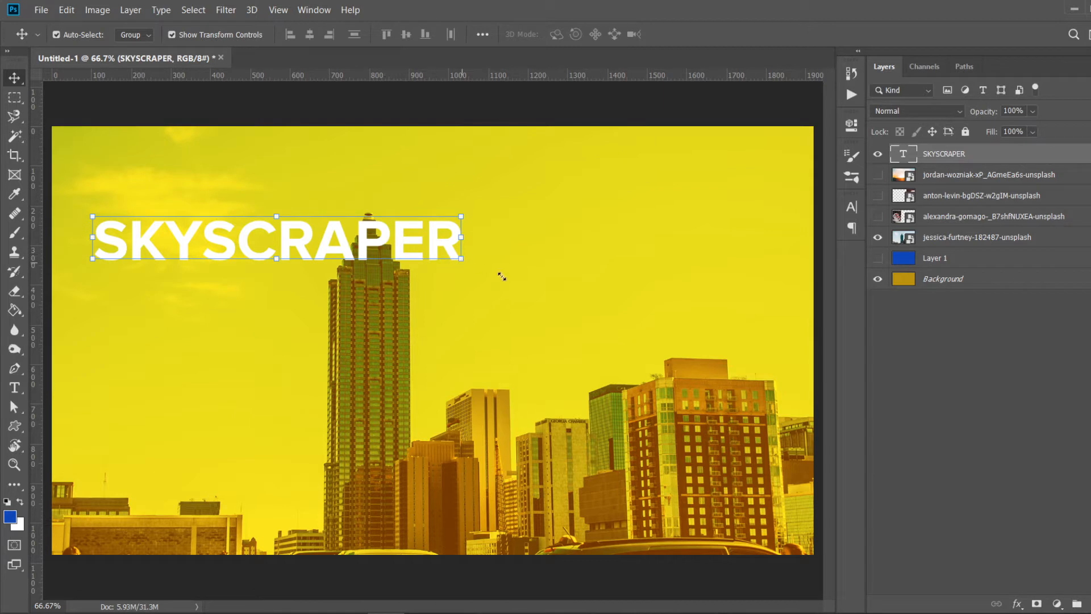
{"action": "left_click_drag", "start_coordinate": [463, 263], "coordinate": [718, 405]}
{"action": "key", "text": "Return"}
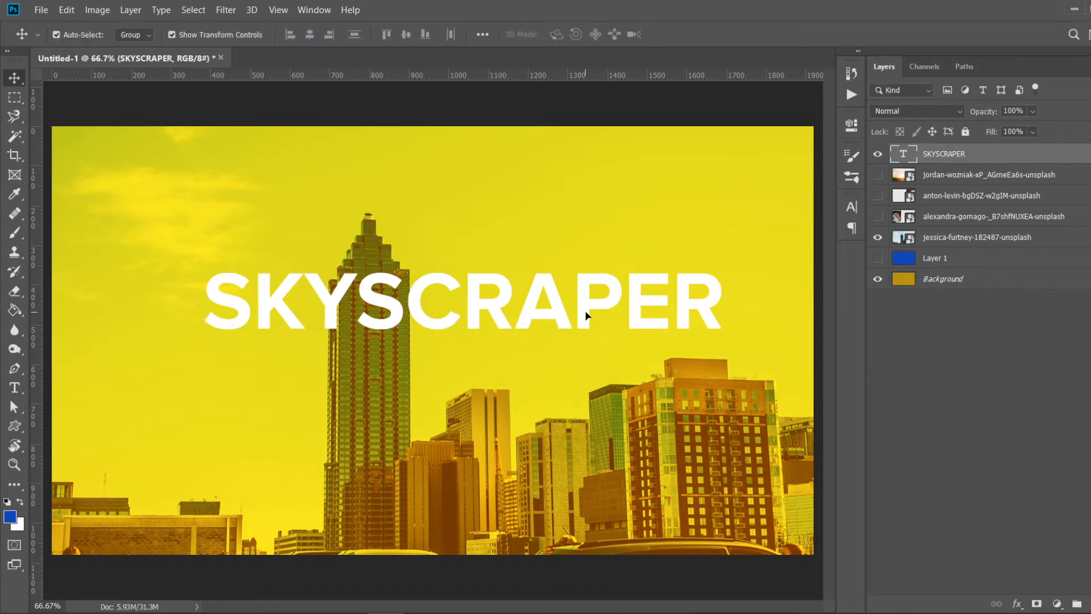
{"action": "left_click_drag", "start_coordinate": [586, 316], "coordinate": [461, 216]}
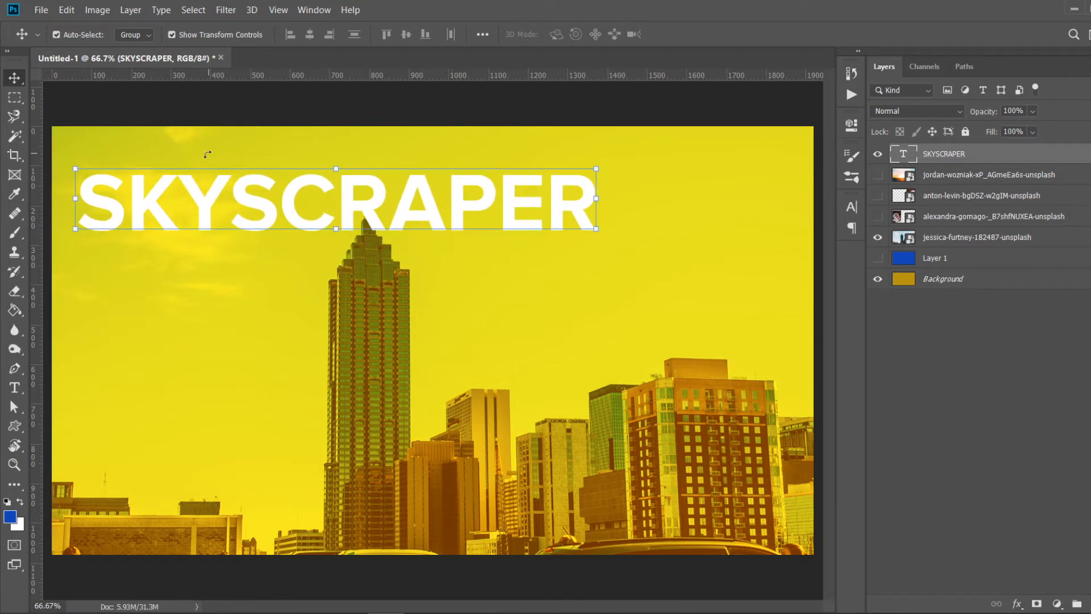
- Break the text into two lines after SKYSC and nudge it toward the top-left corner
{"action": "left_click", "coordinate": [21, 387]}
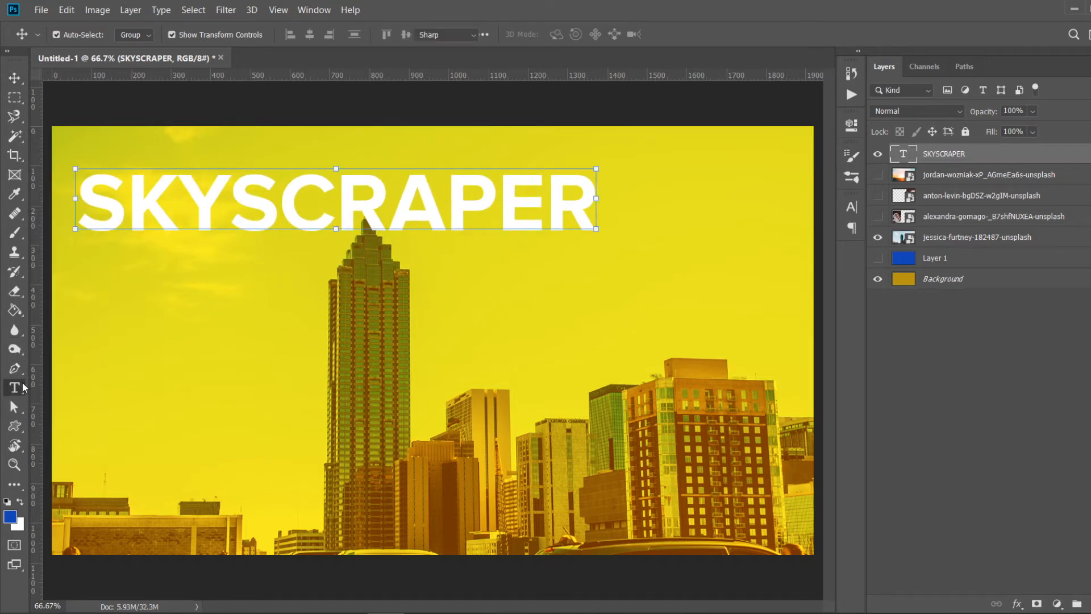
{"action": "left_click", "coordinate": [344, 205]}
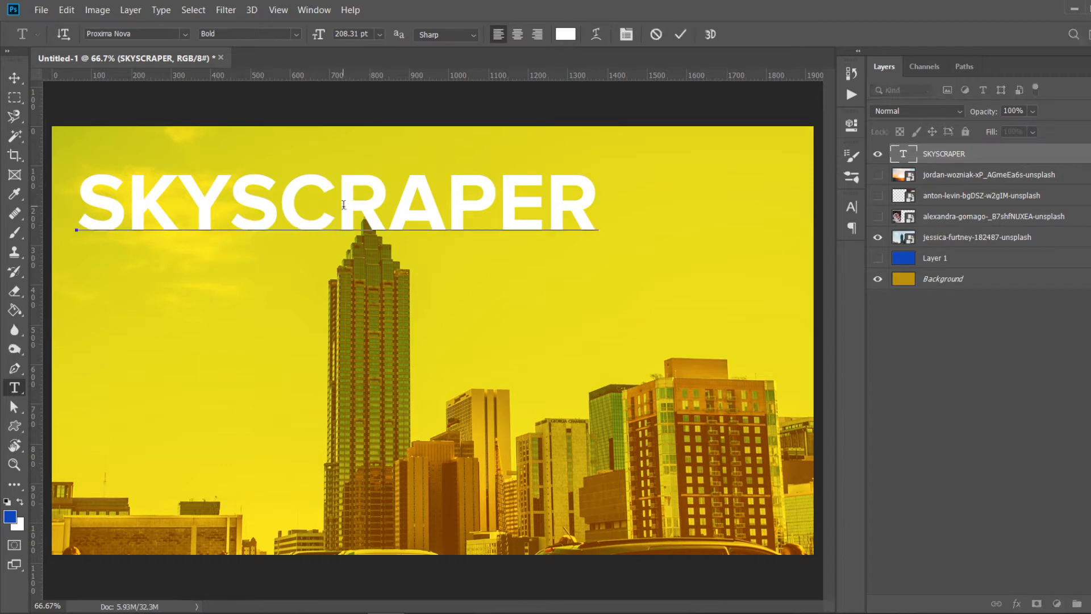
{"action": "key", "text": "Return"}
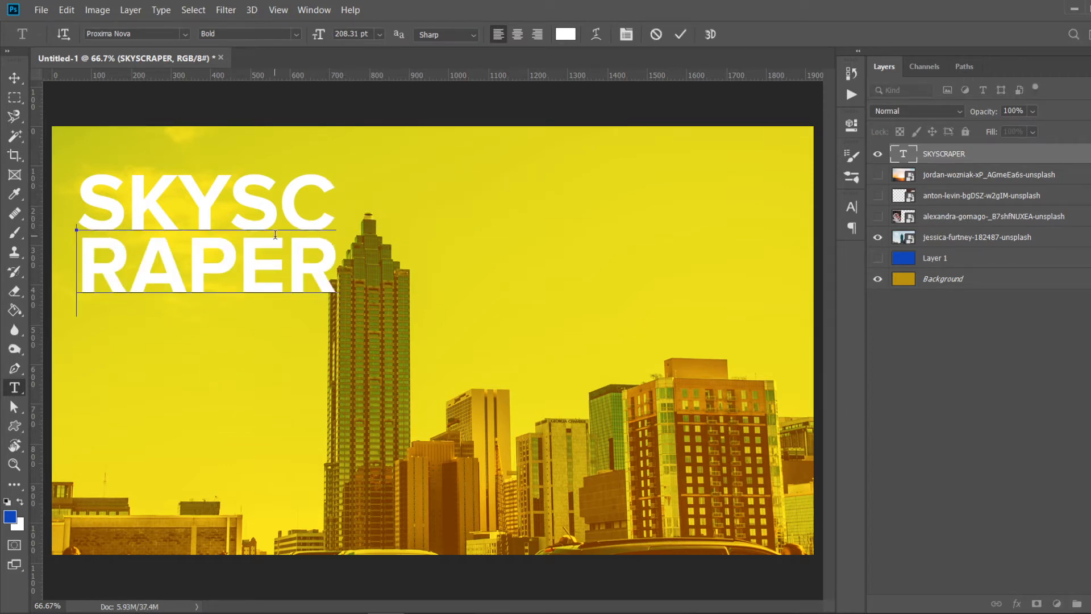
{"action": "left_click", "coordinate": [14, 77]}
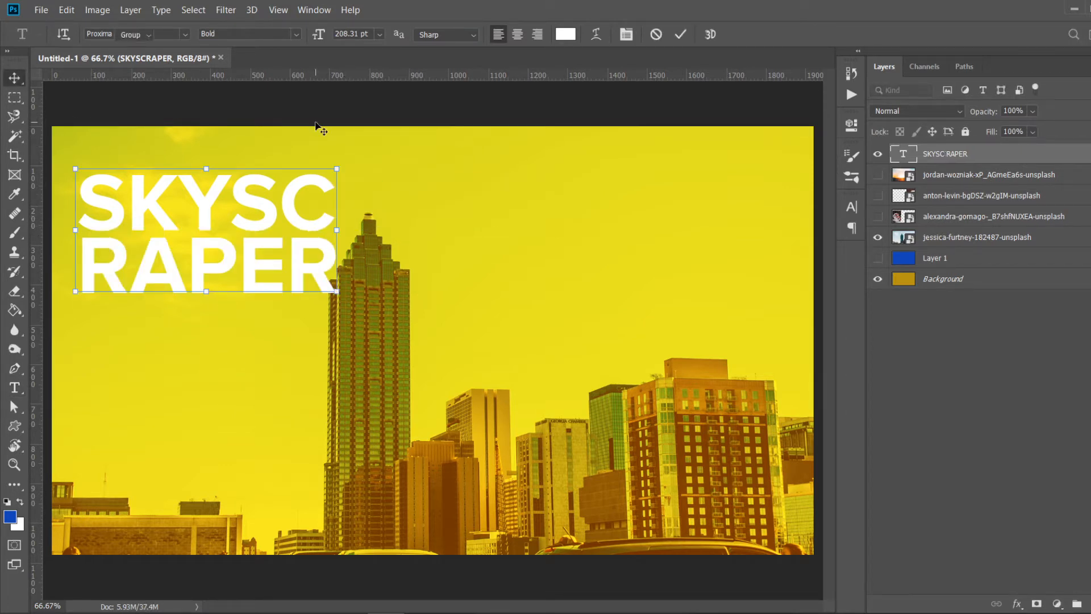
{"action": "left_click", "coordinate": [364, 169]}
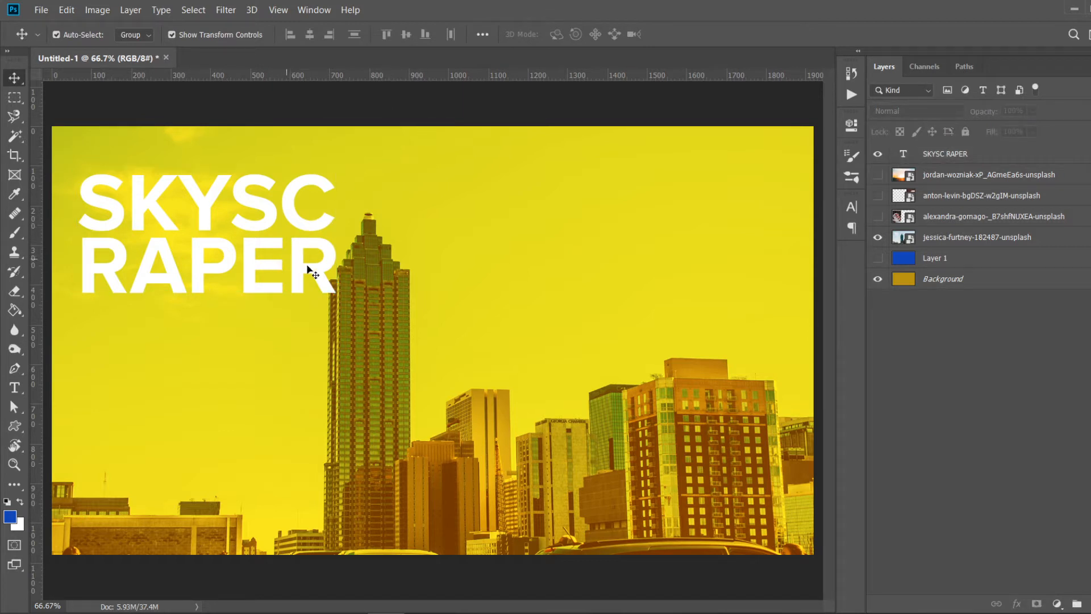
{"action": "left_click_drag", "start_coordinate": [307, 270], "coordinate": [296, 254]}
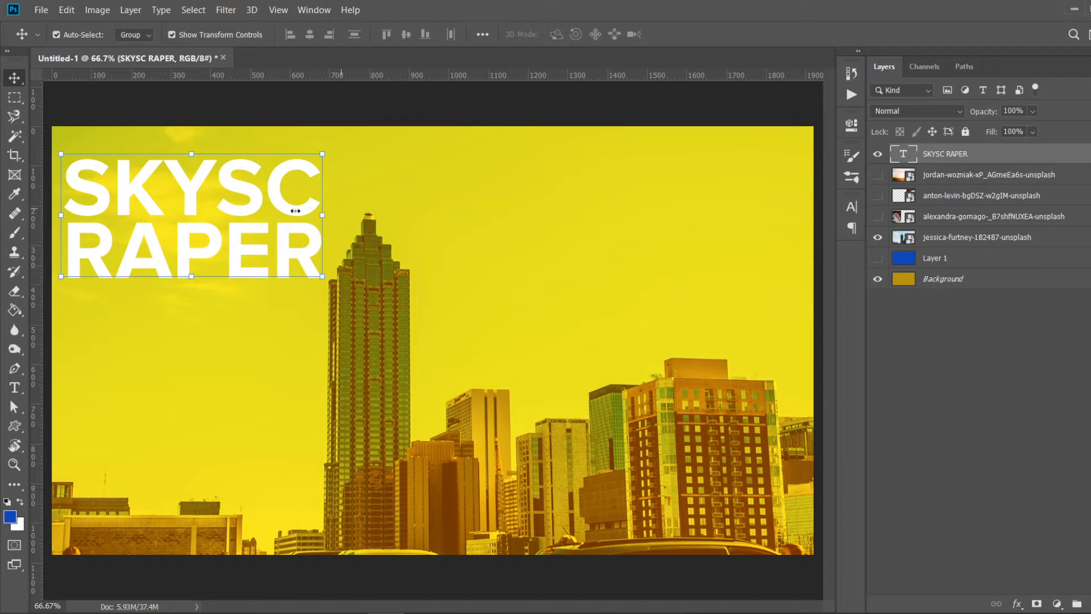
- Rejoin the title text into a single line reading SKYSCRAPER
{"action": "key", "text": "t"}
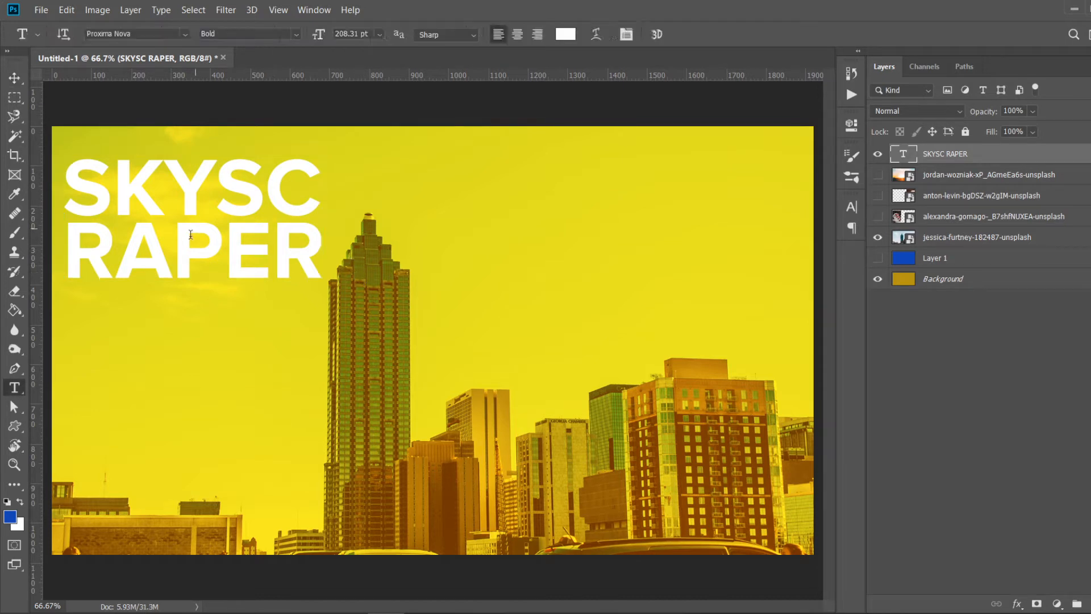
{"action": "left_click", "coordinate": [65, 257]}
{"action": "key", "text": "BackSpace"}
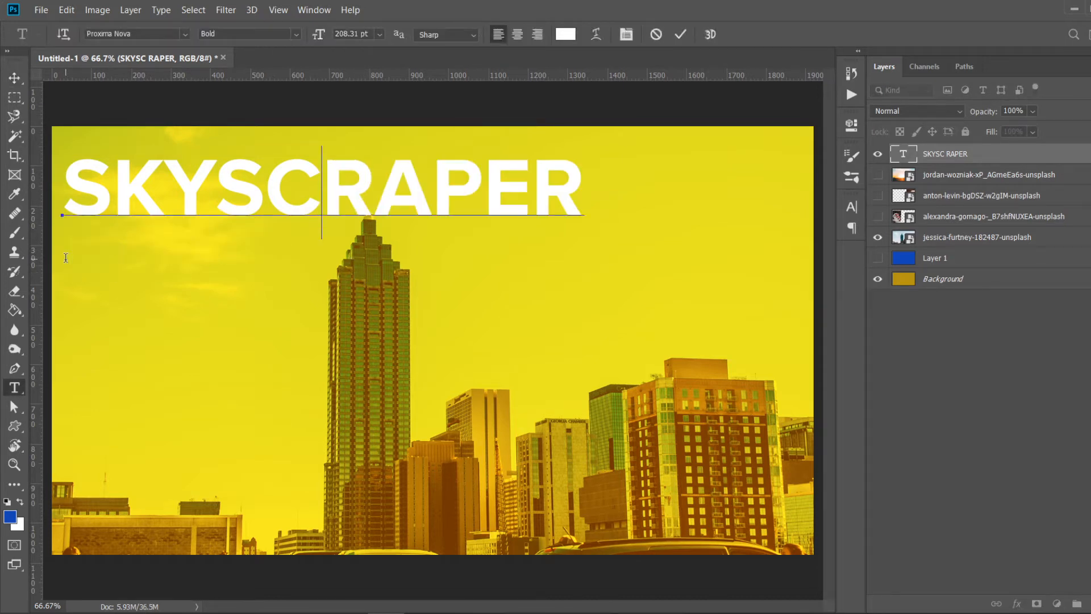
{"action": "left_click", "coordinate": [15, 76]}
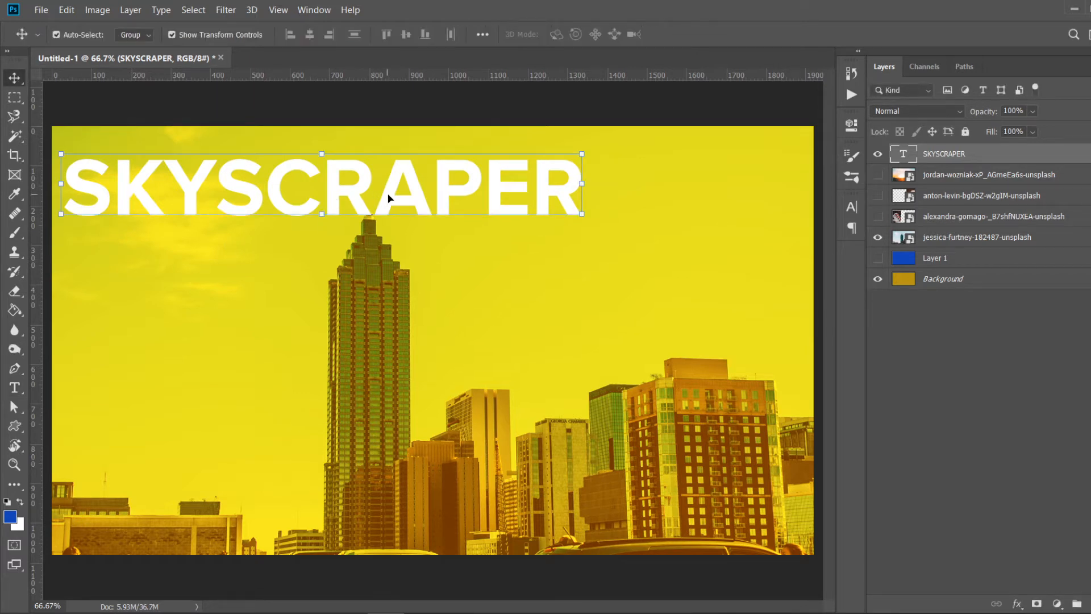
- Nudge the SKYSCRAPER text slightly up and left toward the canvas's top-left corner
{"action": "left_click_drag", "start_coordinate": [392, 187], "coordinate": [393, 186]}
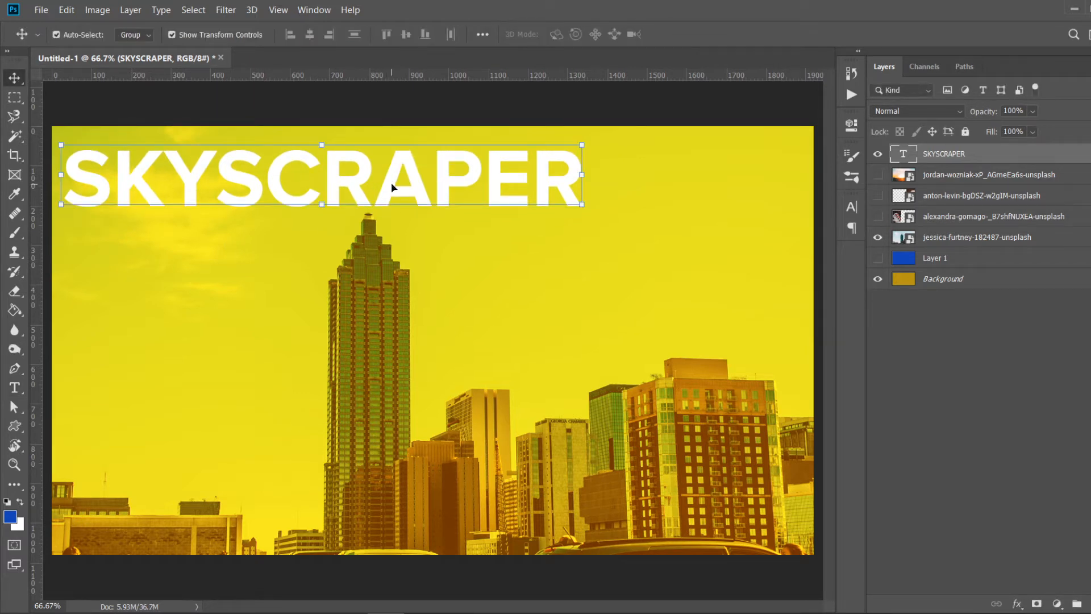
{"action": "left_click", "coordinate": [600, 260]}
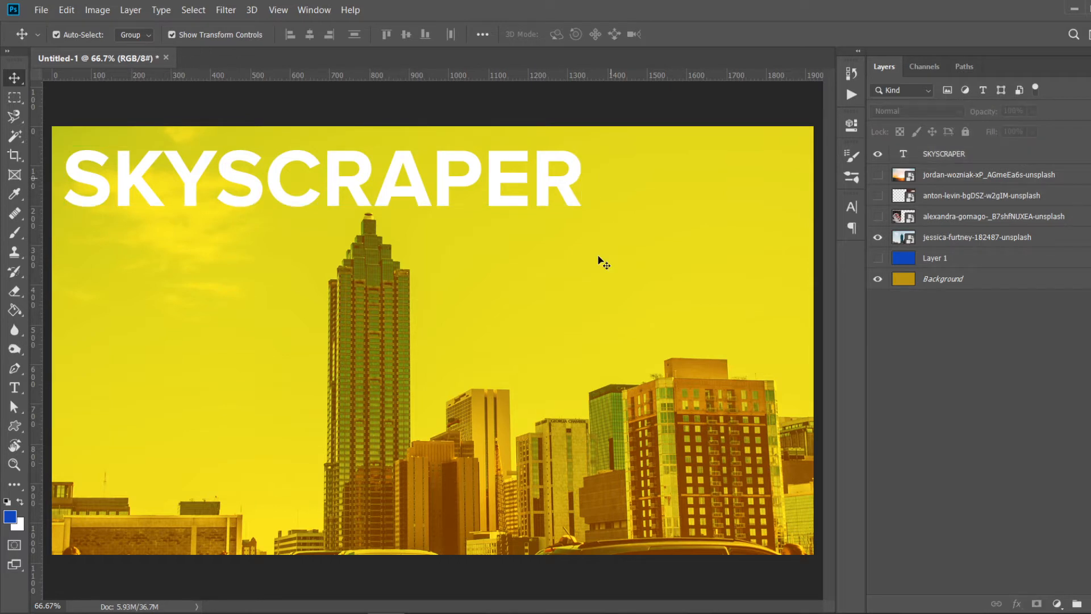
{"action": "left_click_drag", "start_coordinate": [455, 181], "coordinate": [453, 176]}
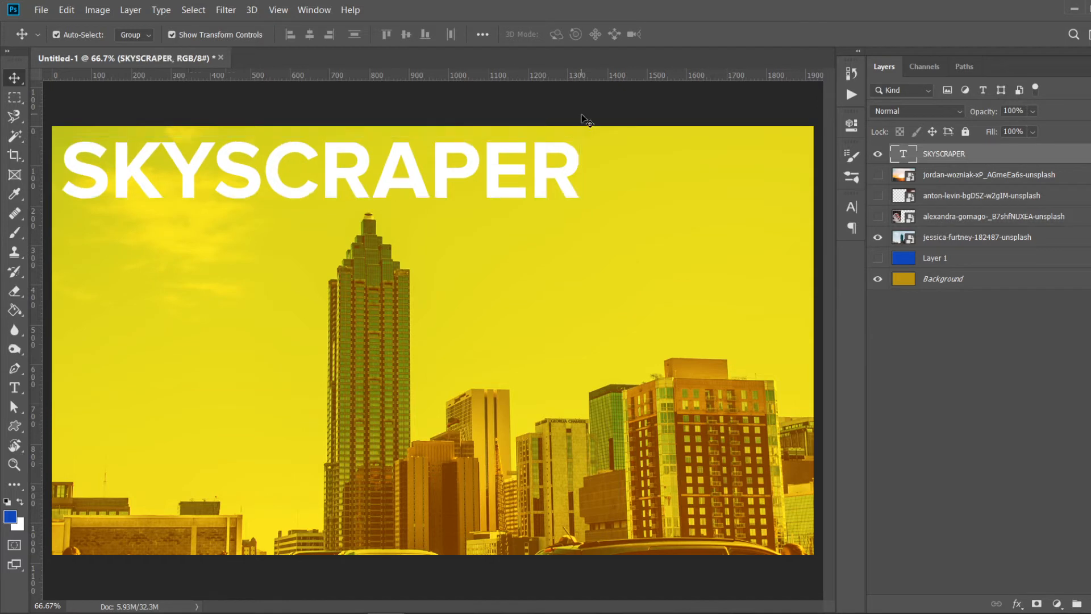
{"action": "left_click", "coordinate": [610, 331]}
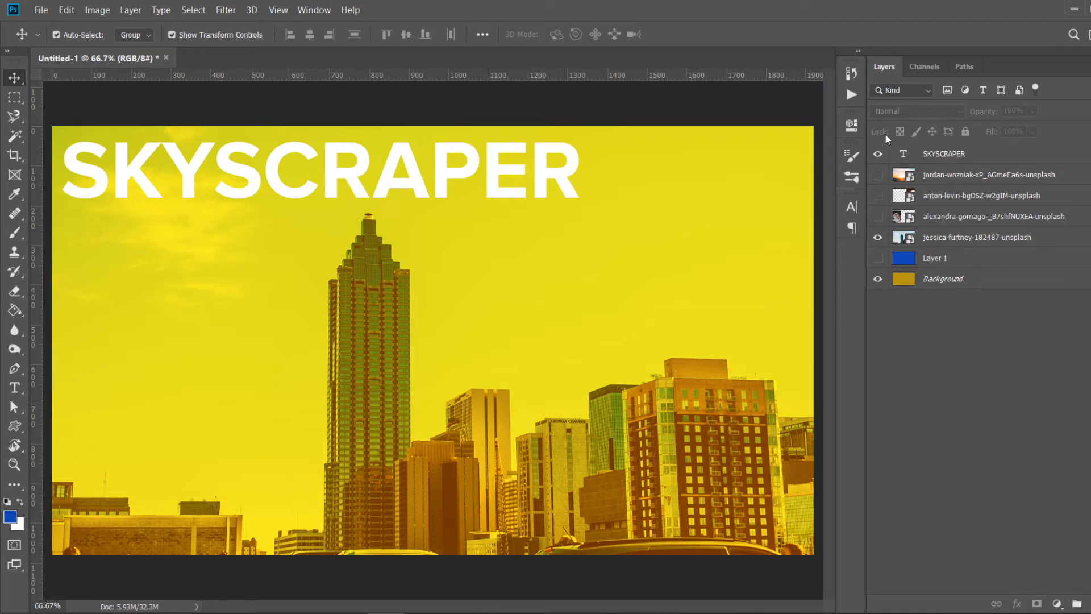
- Select the sunset photo layer and switch its visibility on
{"action": "left_click", "coordinate": [944, 175]}
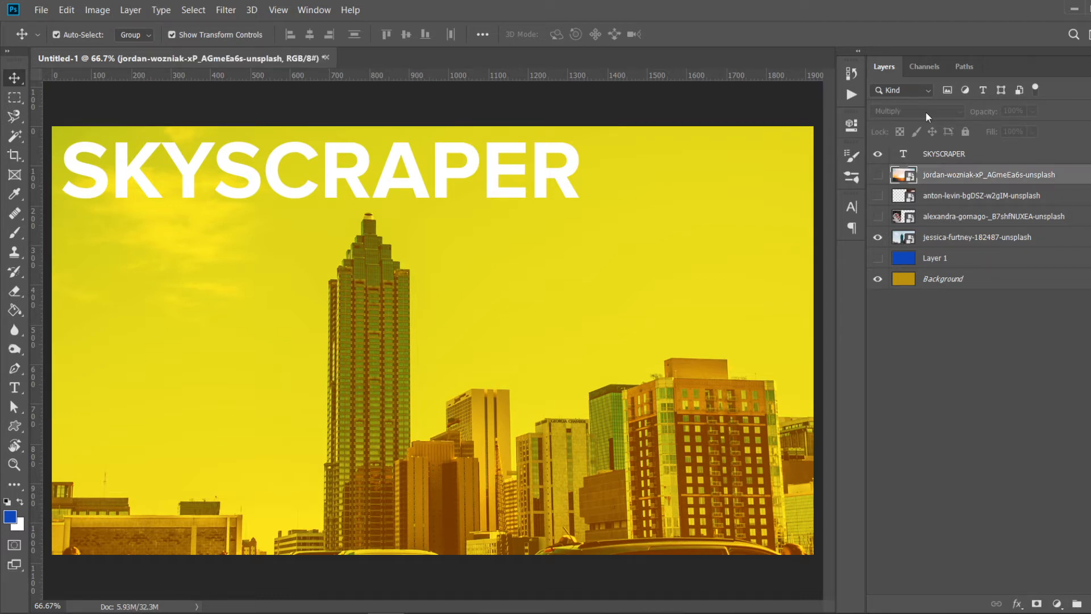
{"action": "left_click", "coordinate": [879, 175]}
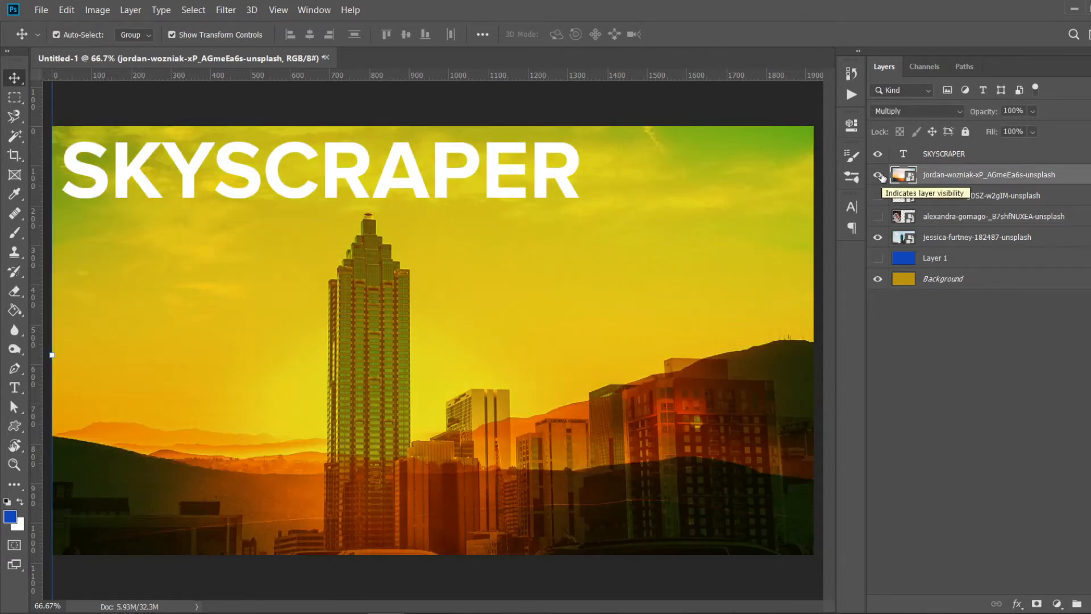
{"action": "left_click", "coordinate": [879, 175]}
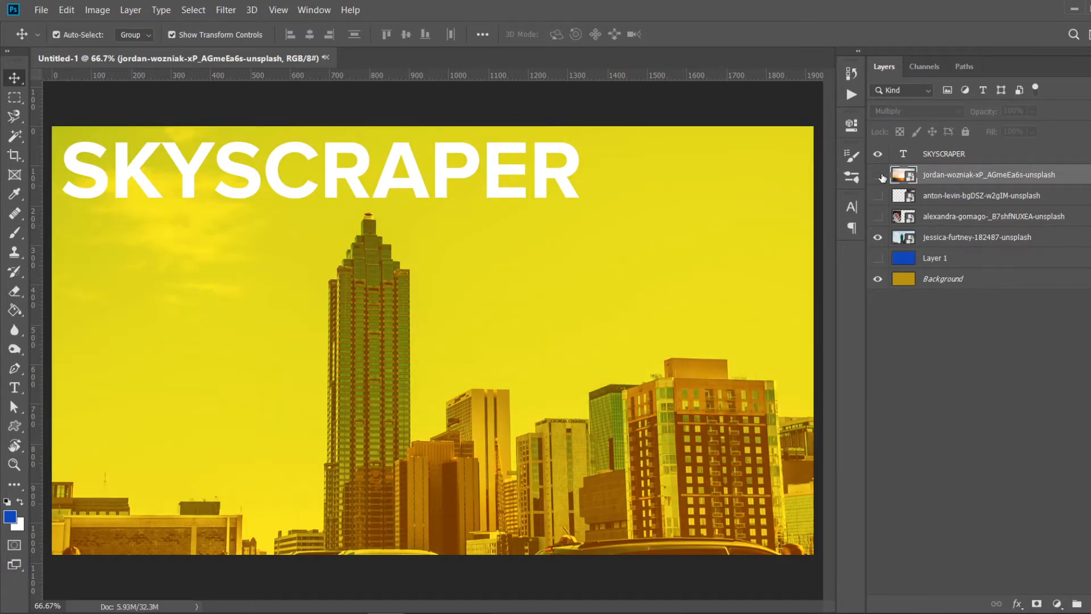
{"action": "left_click", "coordinate": [879, 175]}
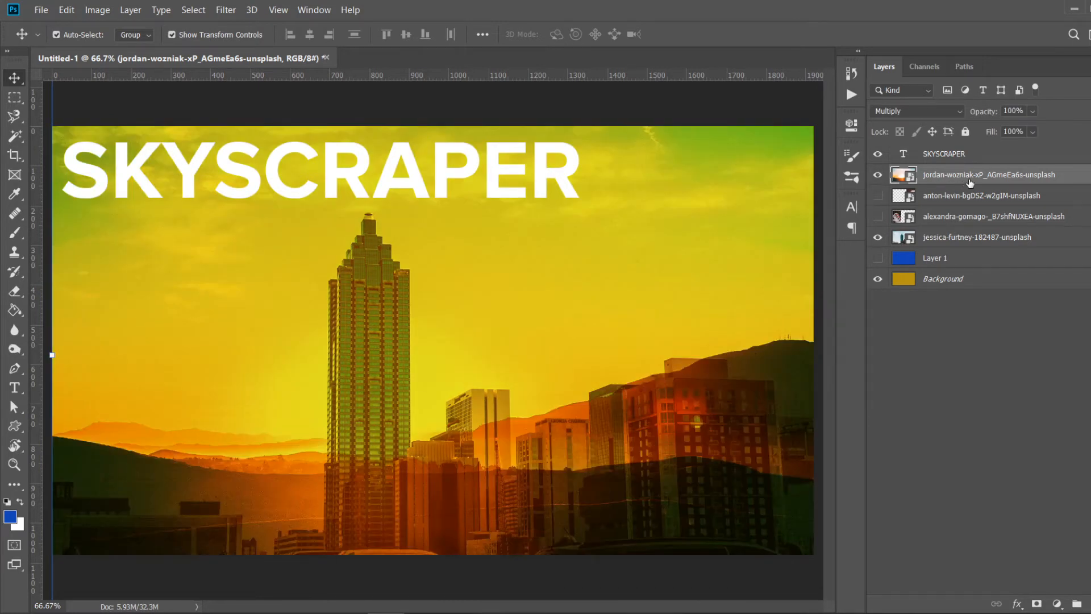
- Switch the sunset layer's blend mode to Normal and back to Multiply
{"action": "left_click", "coordinate": [953, 112]}
{"action": "left_click", "coordinate": [895, 119]}
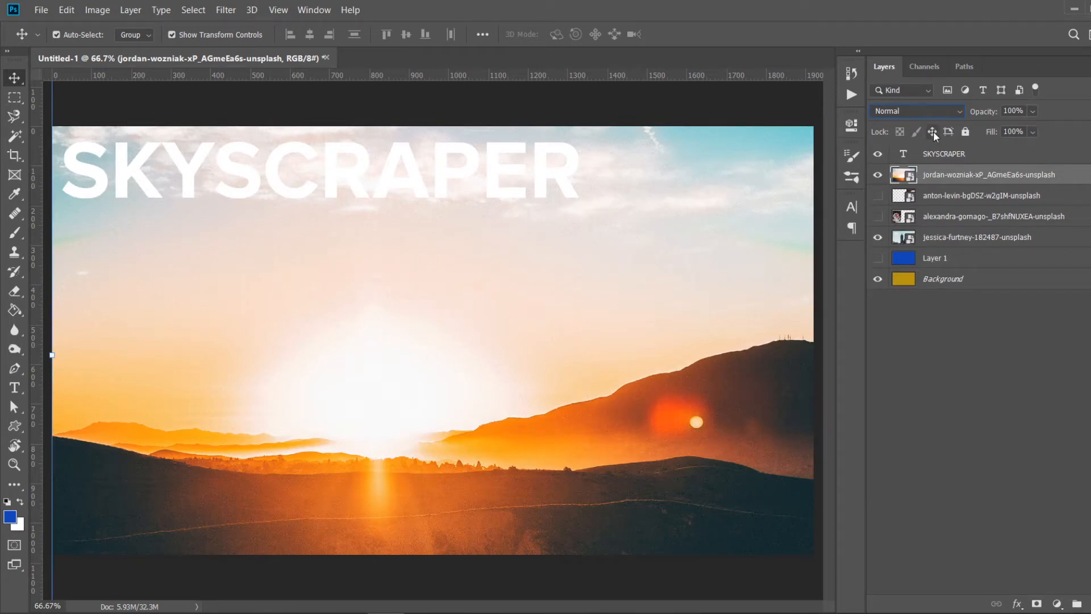
{"action": "left_click", "coordinate": [944, 120]}
{"action": "left_click", "coordinate": [944, 117]}
{"action": "left_click", "coordinate": [944, 116]}
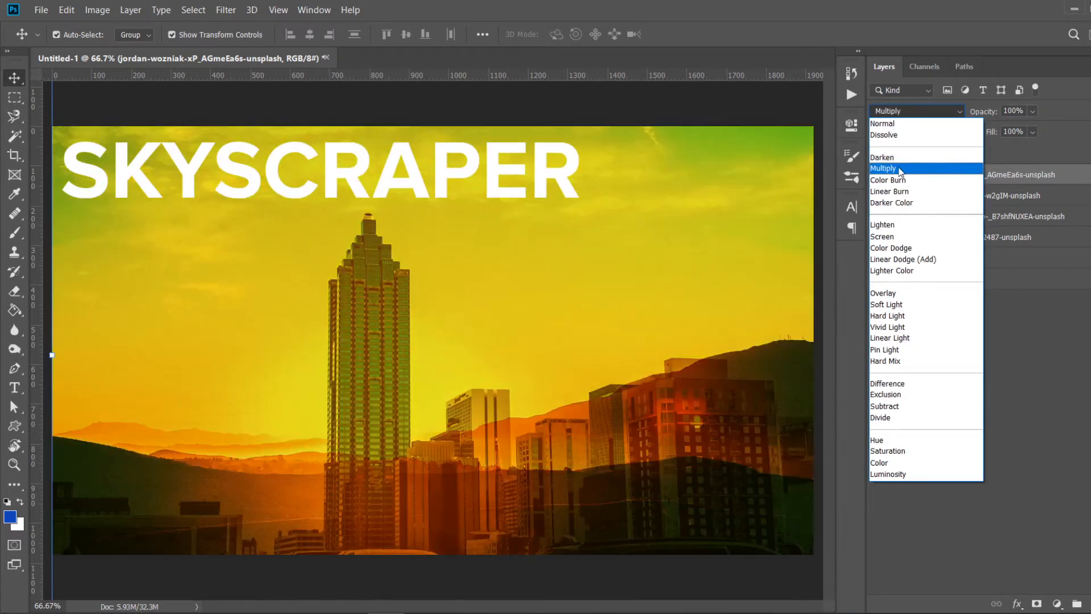
{"action": "left_click", "coordinate": [900, 170]}
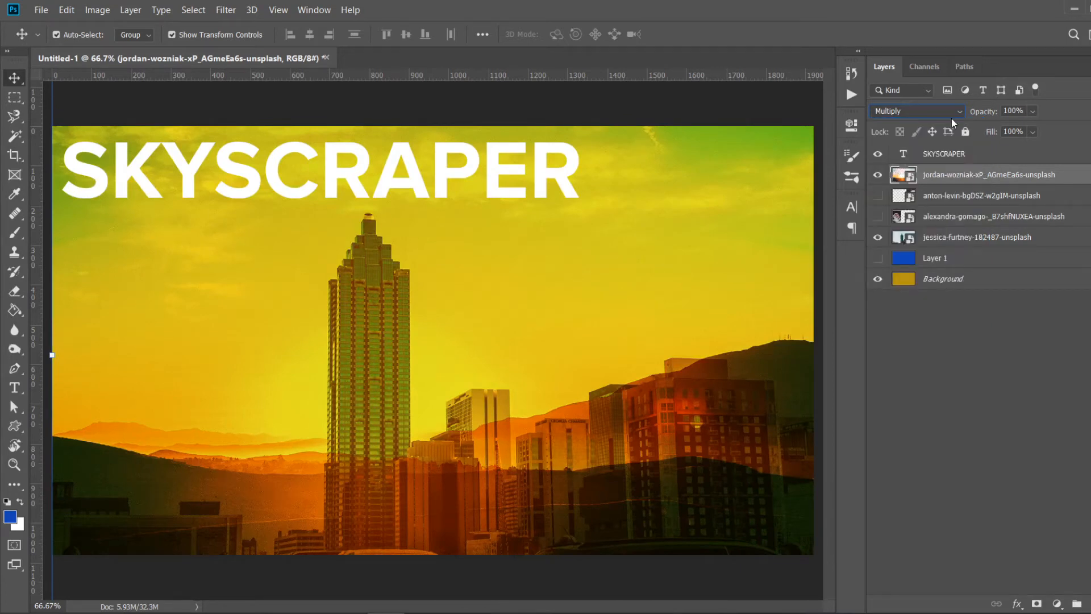
- Set the sunset layer's opacity to 51%
{"action": "left_click", "coordinate": [1031, 112]}
{"action": "mouse_move", "coordinate": [1029, 126]}
{"action": "left_mouse_down"}
{"action": "mouse_move", "coordinate": [994, 127]}
{"action": "mouse_move", "coordinate": [1016, 130]}
{"action": "left_mouse_up"}
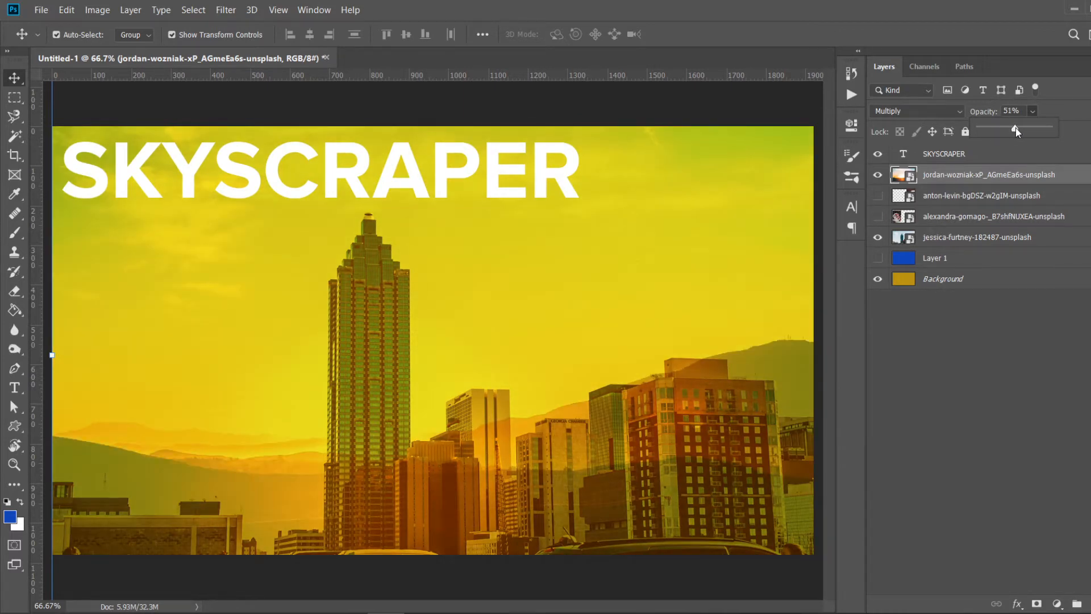
{"action": "key", "text": "Return"}
- Select the skyline photo layer and set its blend mode to Normal
{"action": "left_click", "coordinate": [932, 112]}
{"action": "left_click", "coordinate": [933, 112]}
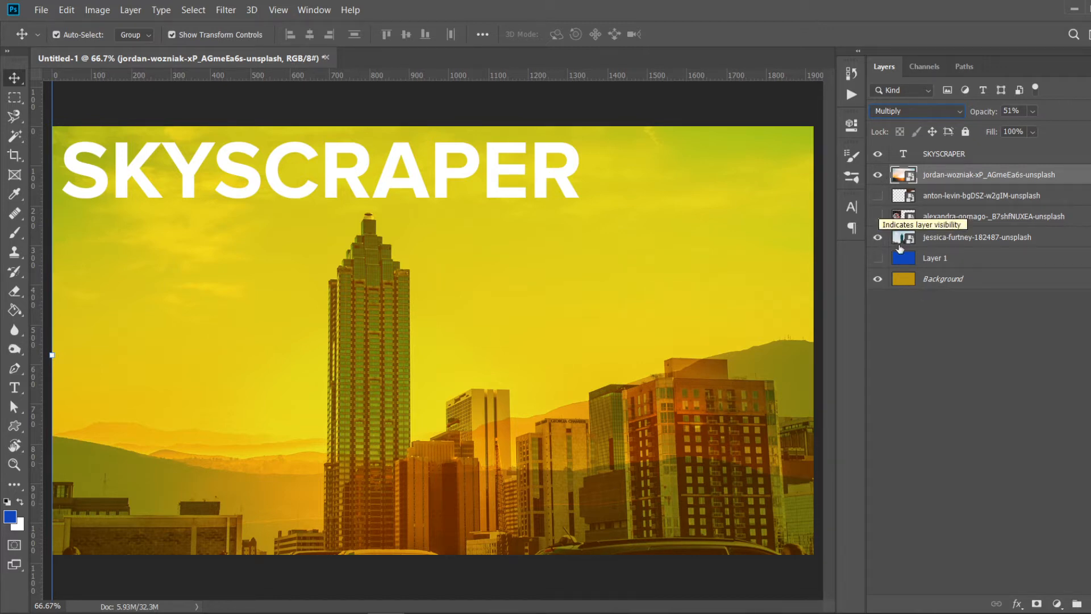
{"action": "left_click", "coordinate": [935, 238]}
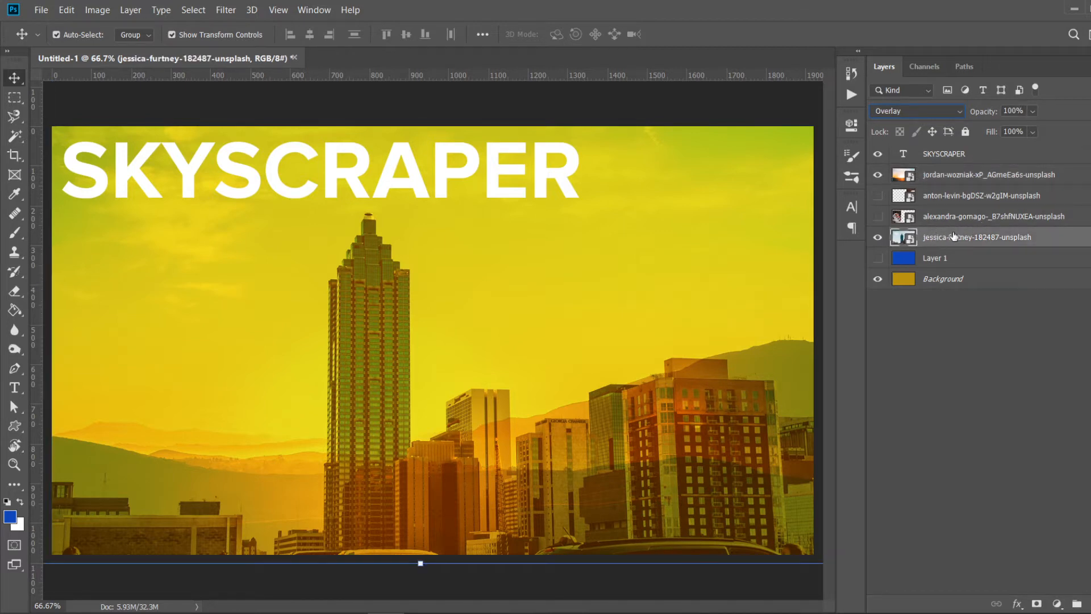
{"action": "left_click", "coordinate": [899, 109]}
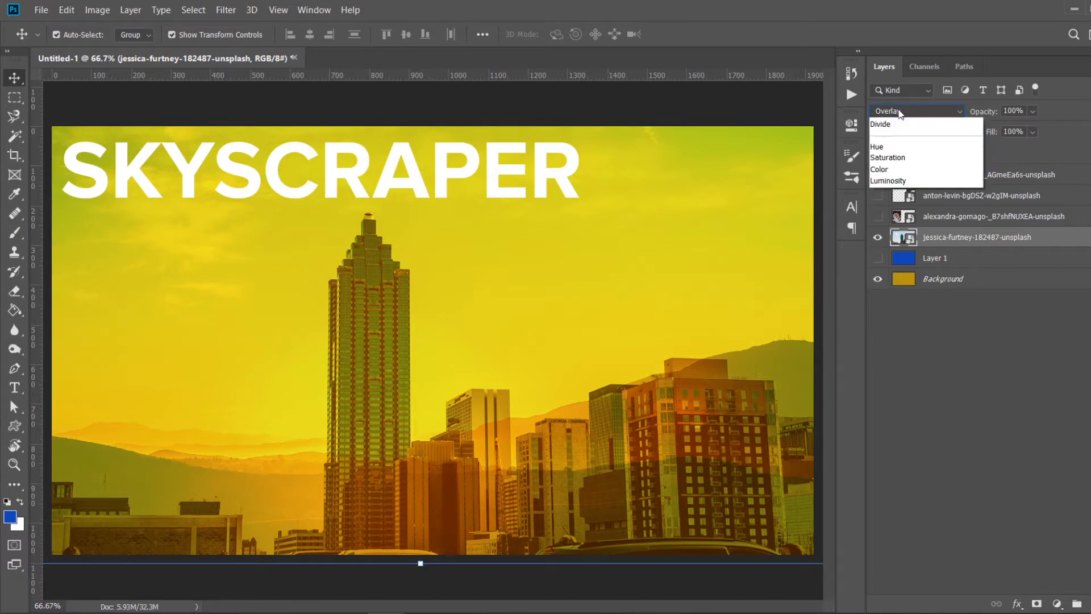
{"action": "left_click", "coordinate": [898, 113]}
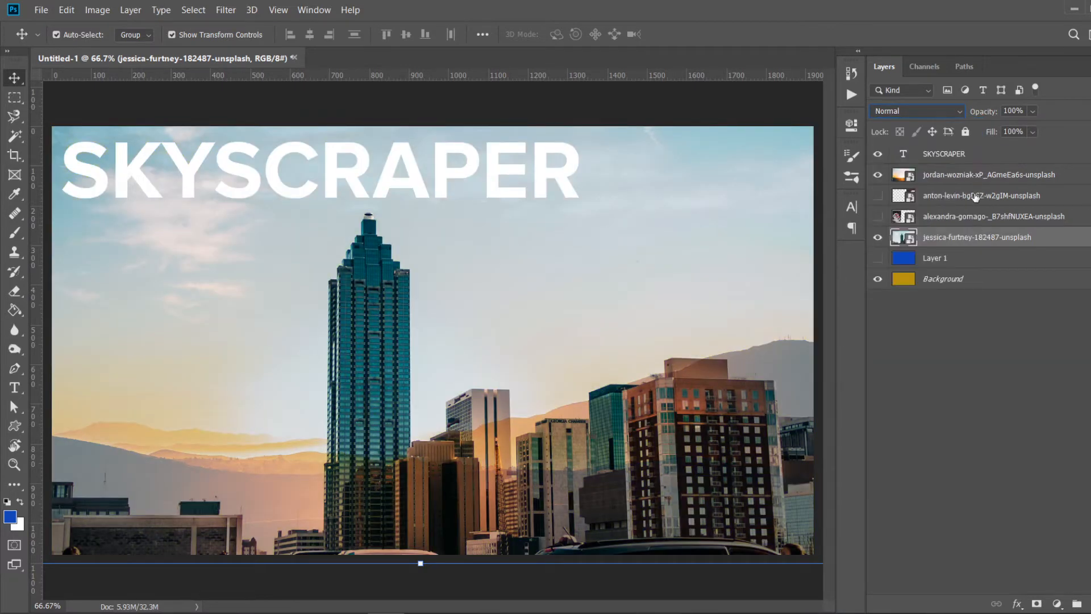
- Move the blue fill layer to the top of the stack, make it visible and blend it with Subtract
{"action": "left_click_drag", "start_coordinate": [948, 265], "coordinate": [974, 147]}
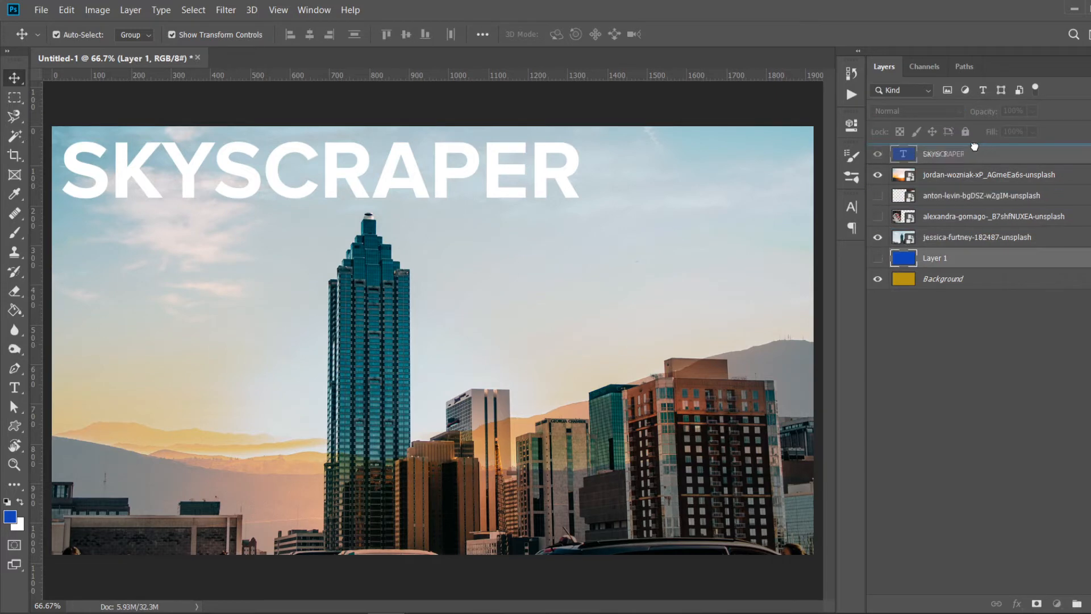
{"action": "left_click", "coordinate": [878, 153]}
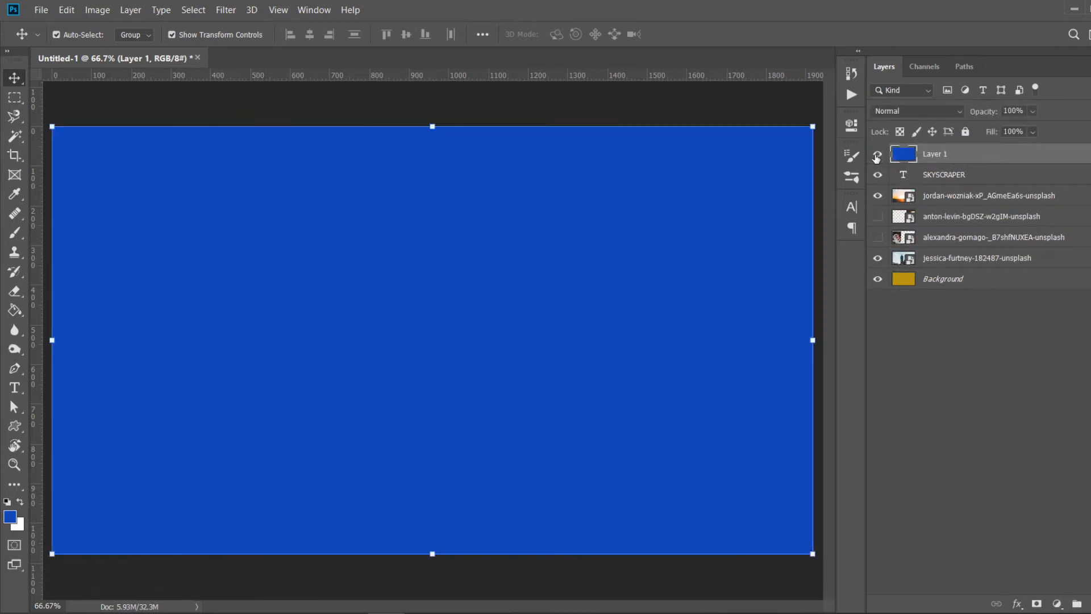
{"action": "left_click", "coordinate": [921, 111]}
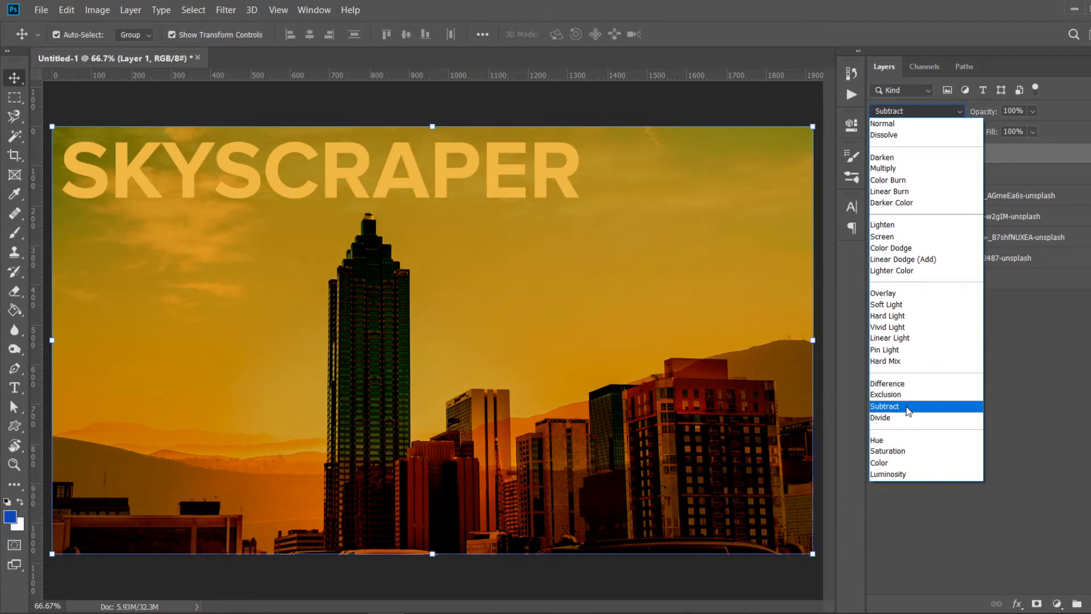
{"action": "left_click", "coordinate": [909, 407]}
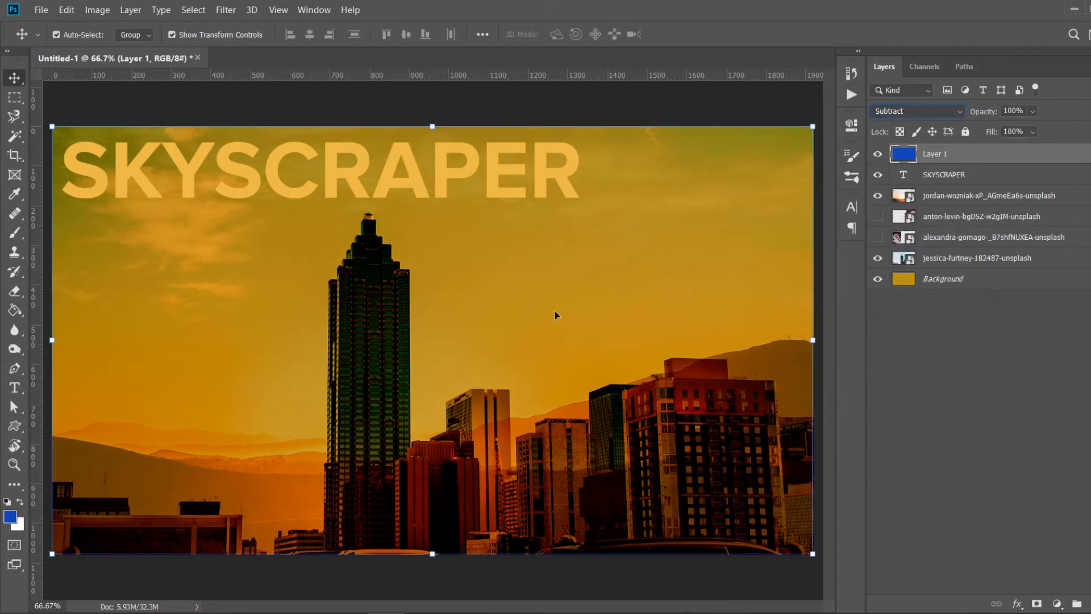
- Try various opacity and fill values on the blue fill layer
{"action": "left_click", "coordinate": [622, 107]}
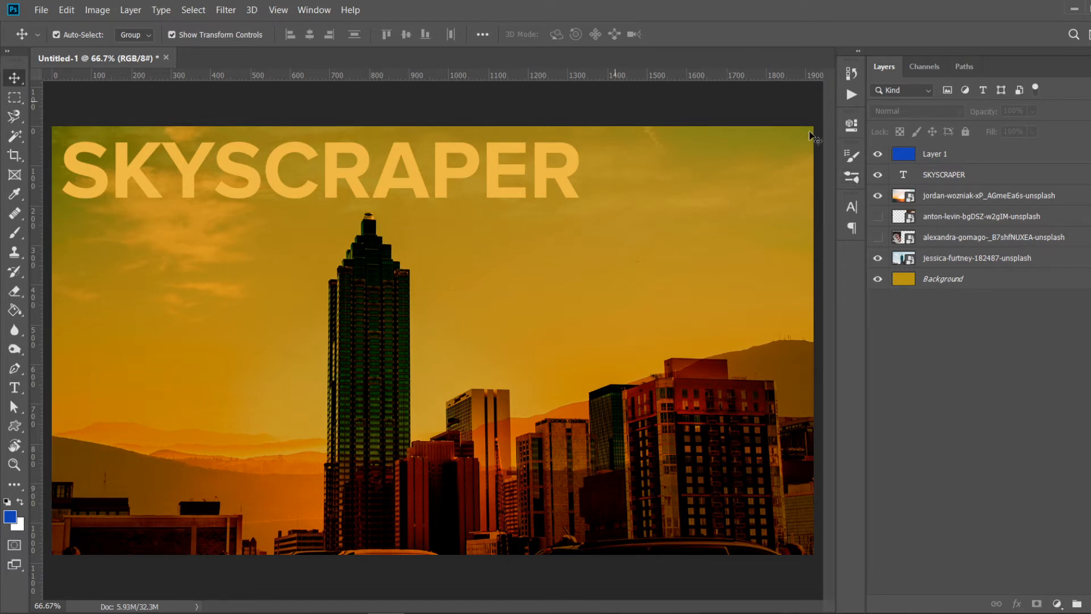
{"action": "left_click", "coordinate": [949, 153]}
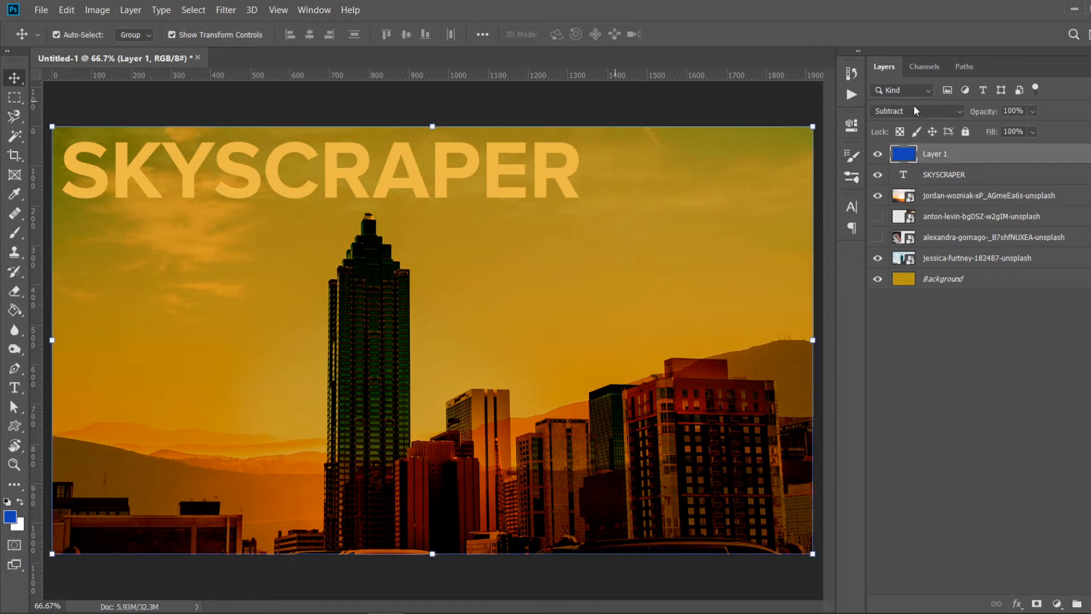
{"action": "left_click", "coordinate": [1034, 111]}
{"action": "left_click", "coordinate": [1043, 112]}
{"action": "left_click", "coordinate": [1034, 113]}
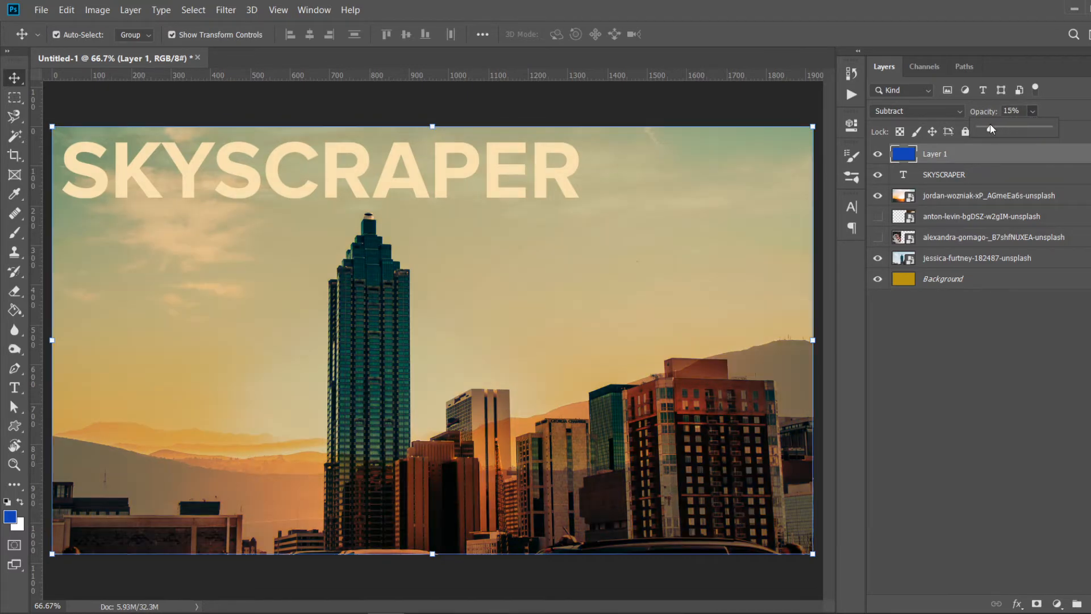
{"action": "left_click_drag", "start_coordinate": [990, 129], "coordinate": [1054, 130]}
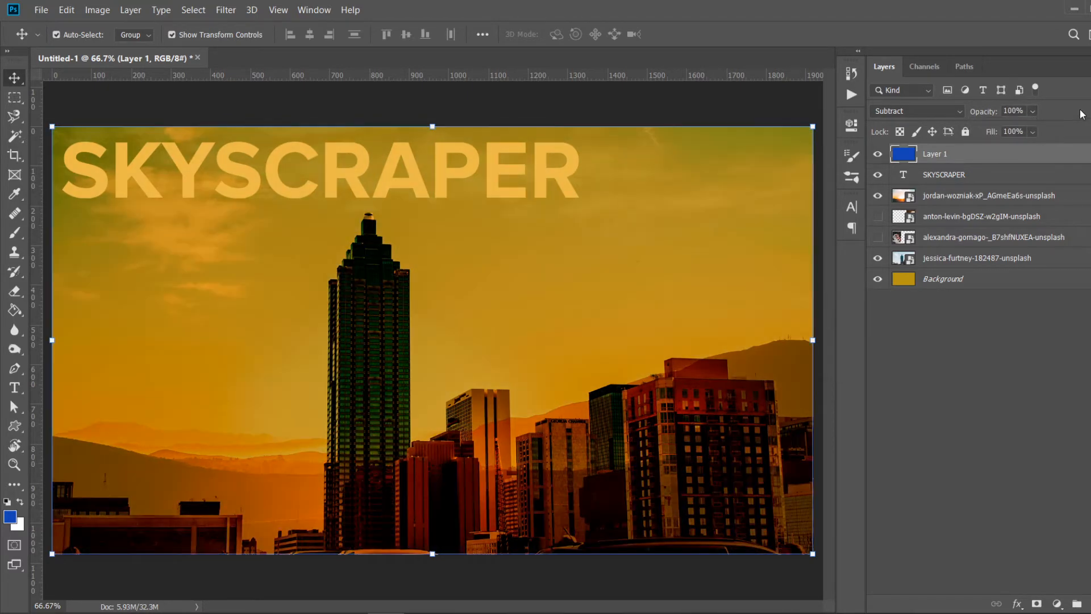
{"action": "left_click", "coordinate": [1033, 112]}
{"action": "left_click_drag", "start_coordinate": [1018, 132], "coordinate": [1066, 131]}
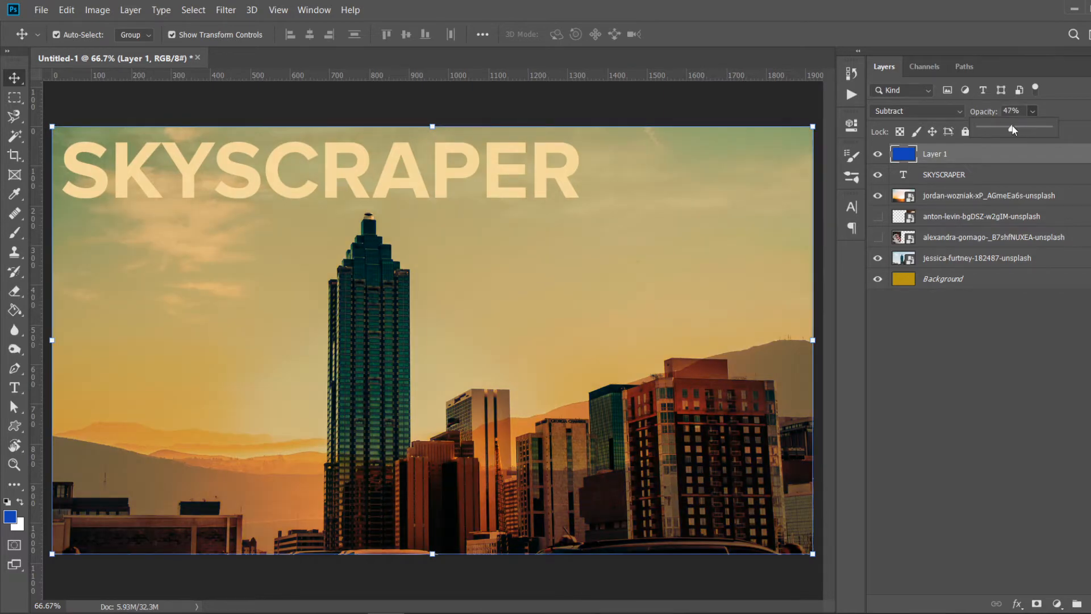
{"action": "left_click_drag", "start_coordinate": [1017, 127], "coordinate": [1011, 127]}
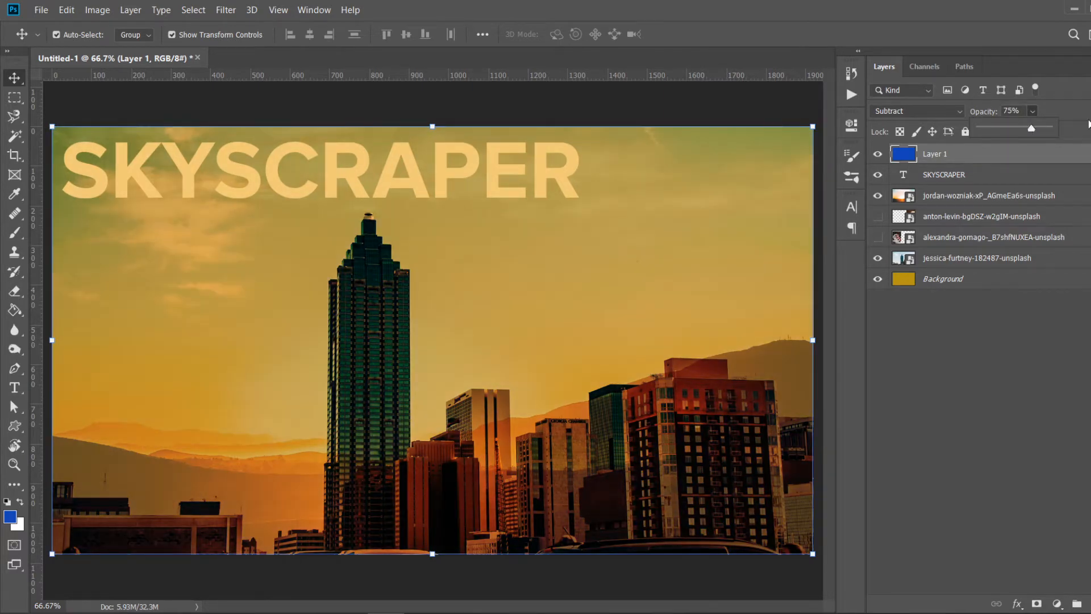
{"action": "left_click", "coordinate": [1087, 124]}
{"action": "left_click", "coordinate": [1034, 112]}
{"action": "left_click_drag", "start_coordinate": [1049, 129], "coordinate": [1068, 127]}
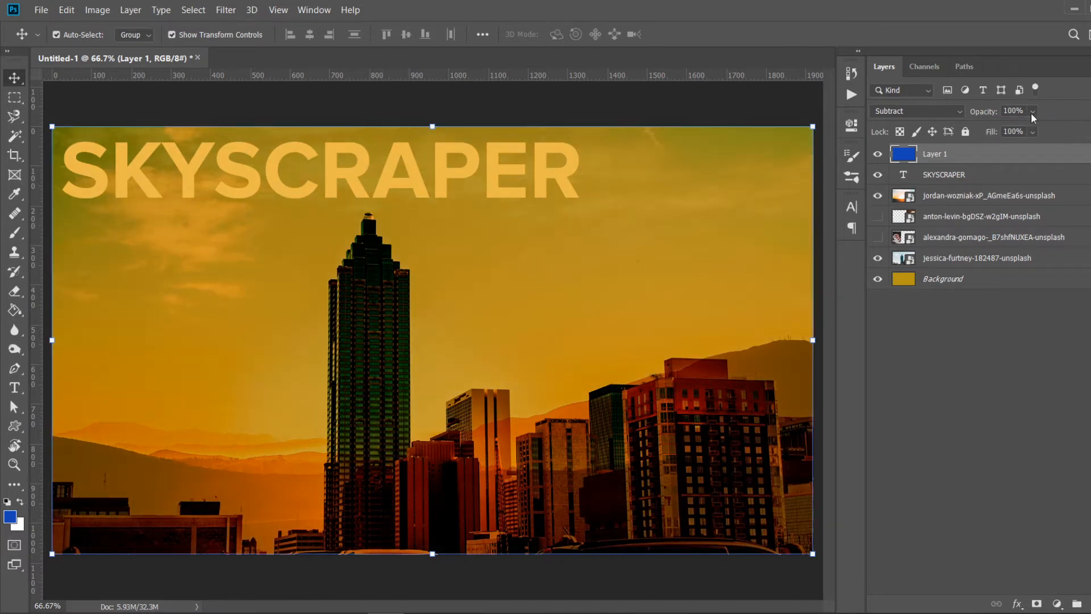
{"action": "left_click", "coordinate": [1032, 132]}
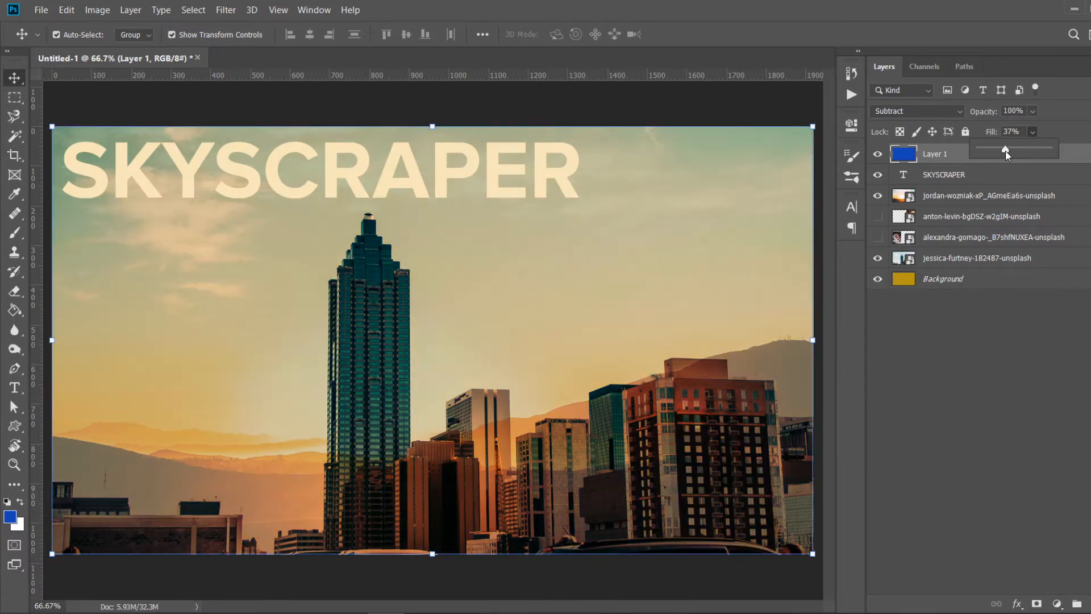
{"action": "left_click_drag", "start_coordinate": [1062, 144], "coordinate": [1072, 120]}
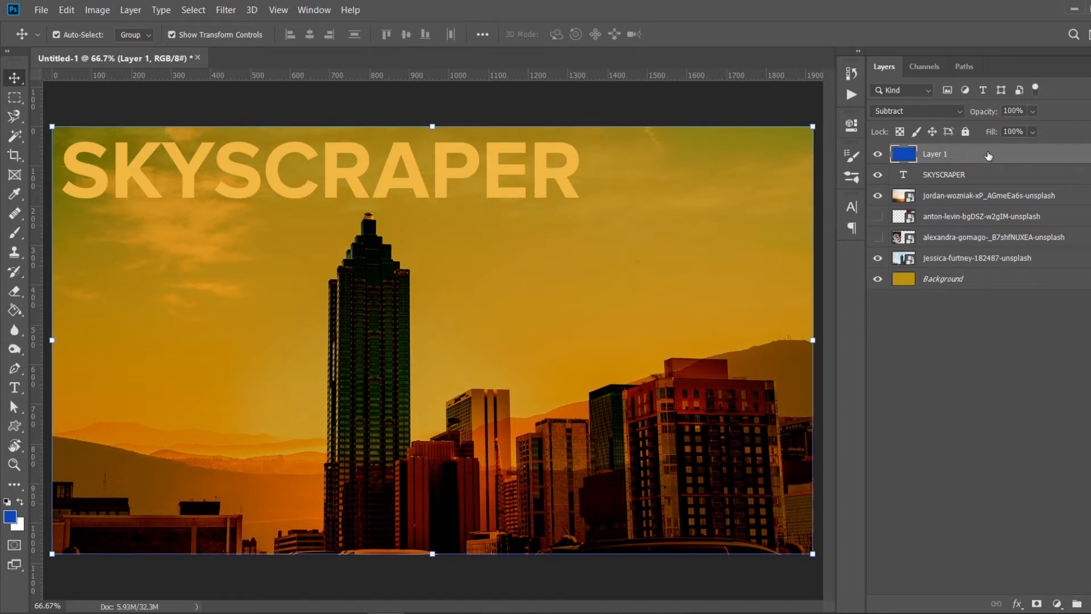
- Hide the blue fill layer and the SKYSCRAPER text layer
{"action": "left_click", "coordinate": [626, 110]}
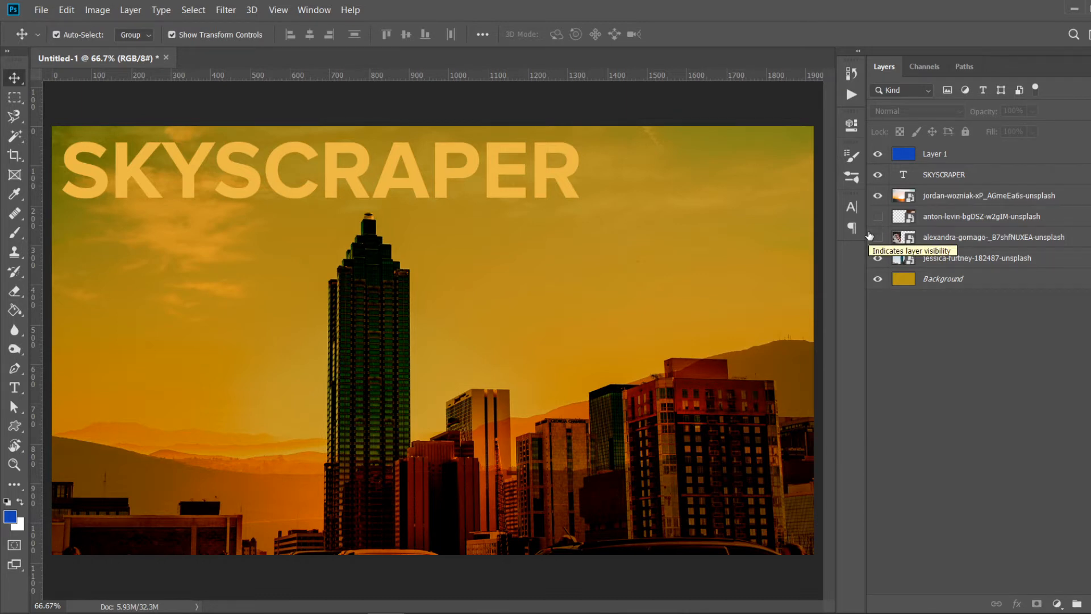
{"action": "left_click", "coordinate": [879, 154]}
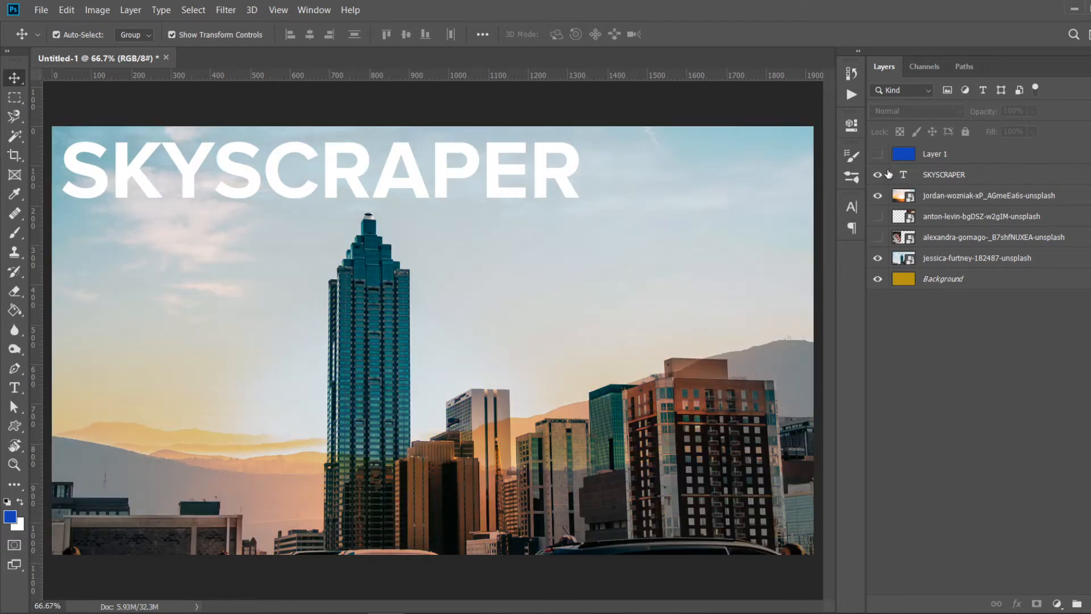
{"action": "left_click", "coordinate": [878, 175]}
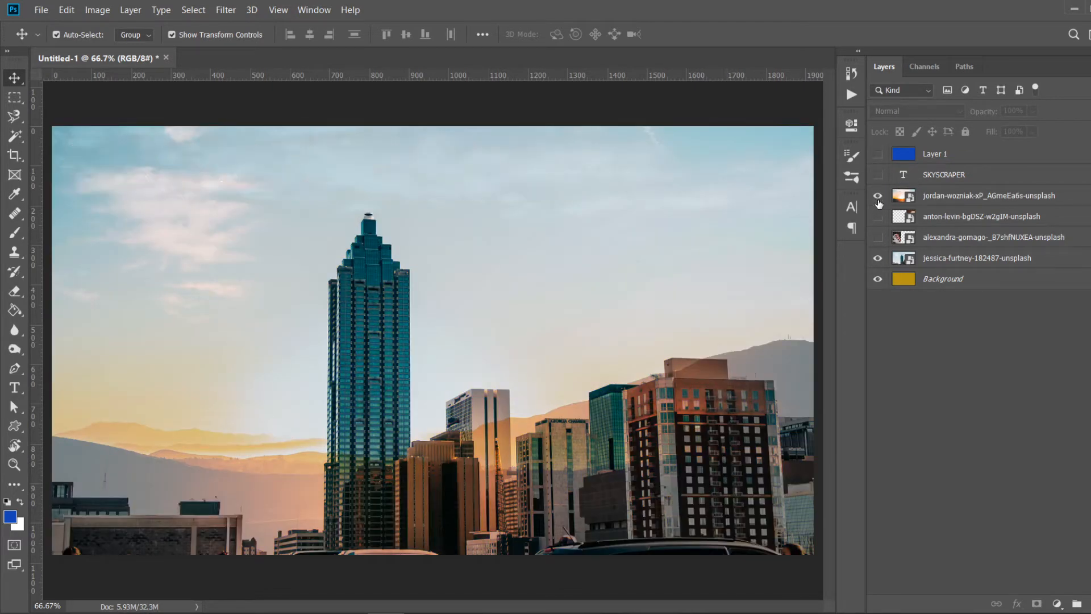
- Hide the skyline layer and set the sunset photo layer to Normal blend mode at 100% opacity
{"action": "left_click", "coordinate": [879, 259]}
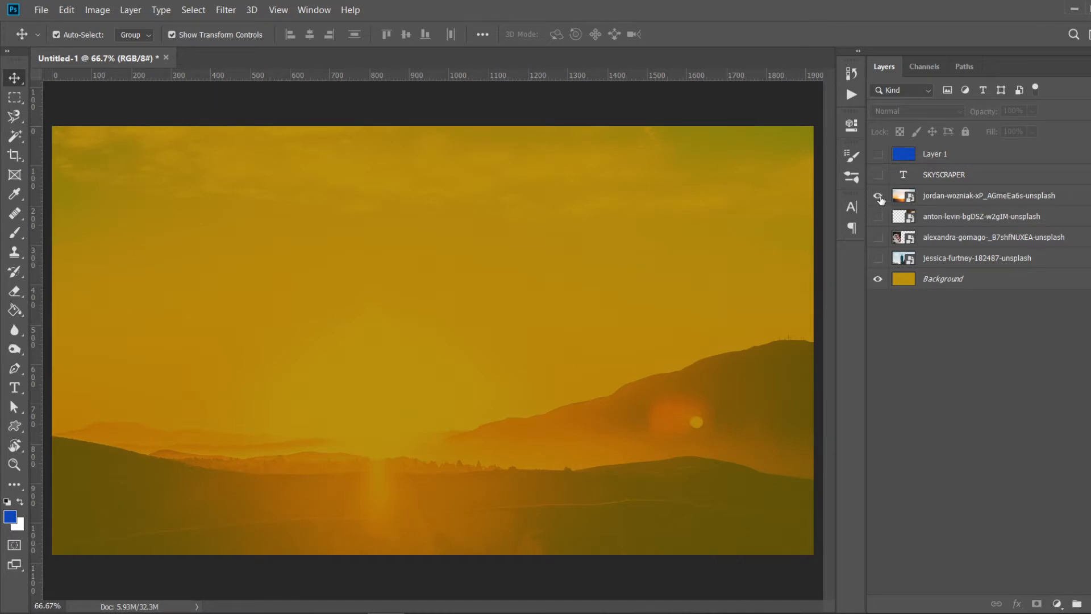
{"action": "left_click", "coordinate": [945, 199]}
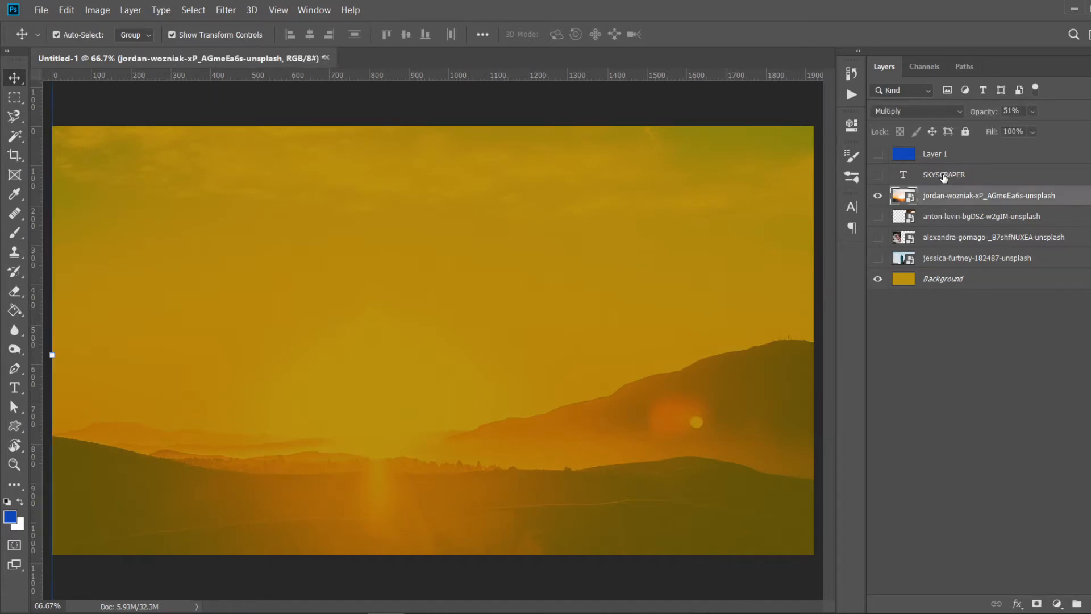
{"action": "left_click", "coordinate": [938, 111]}
{"action": "left_click", "coordinate": [910, 124]}
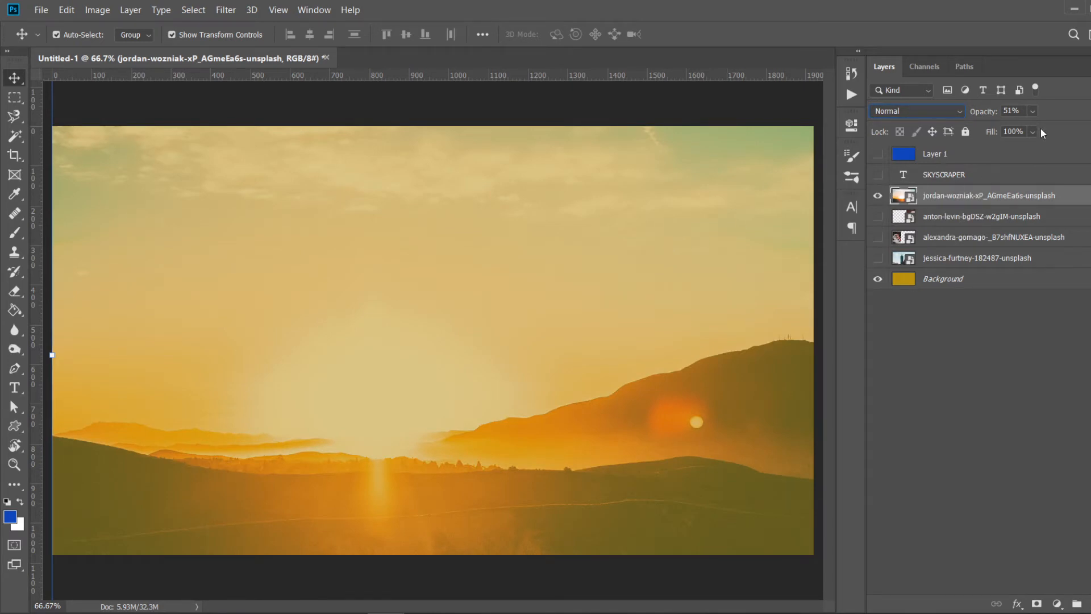
{"action": "left_click_drag", "start_coordinate": [1042, 126], "coordinate": [1079, 126]}
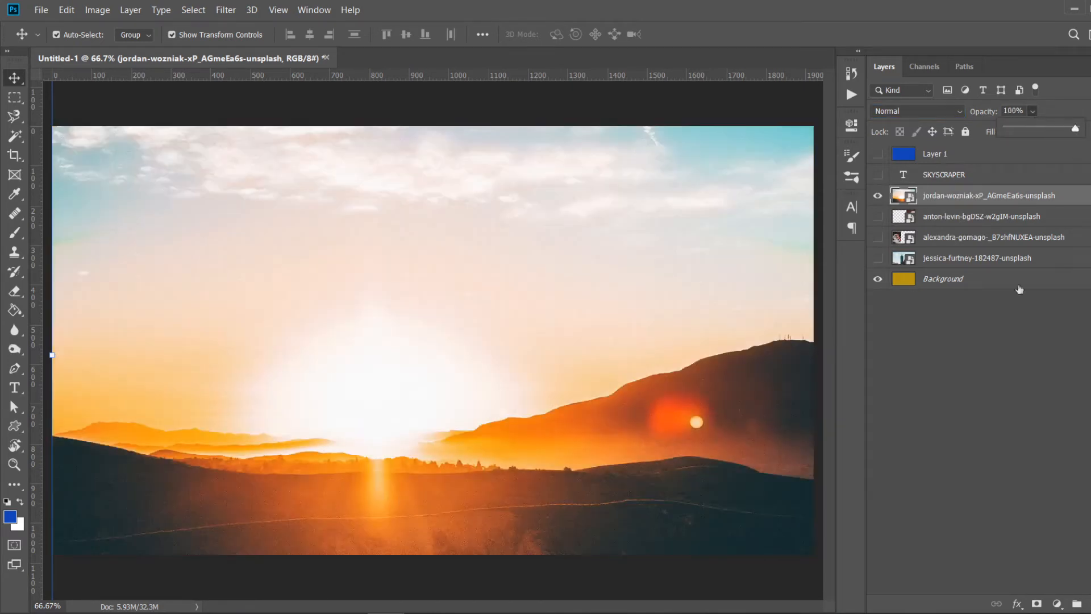
{"action": "left_click", "coordinate": [997, 381]}
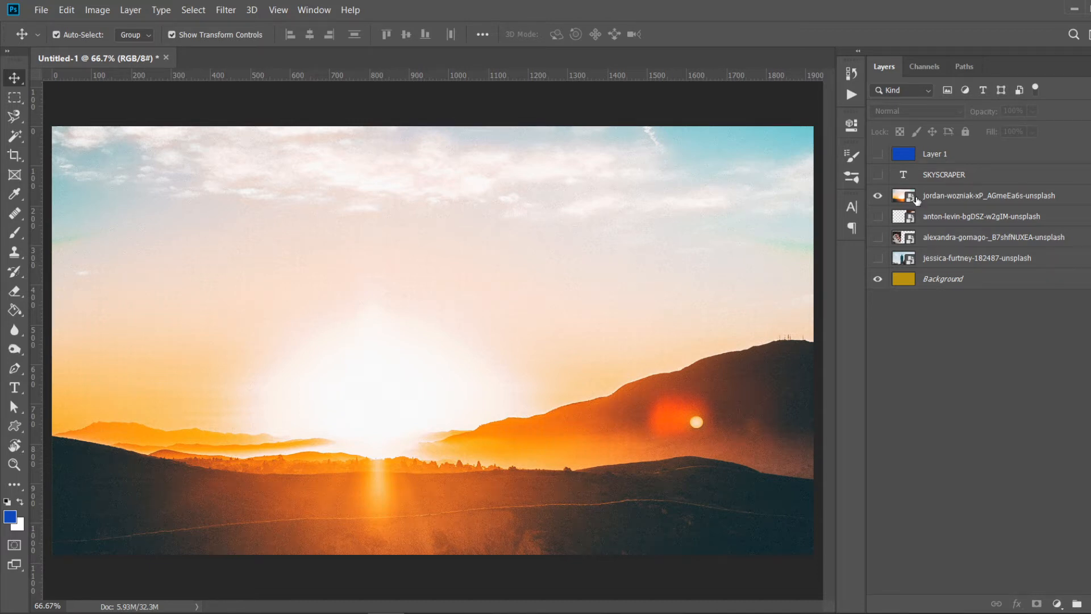
- Add a layer mask to the sunset layer and paint black on it with the Brush tool
{"action": "left_click", "coordinate": [954, 199]}
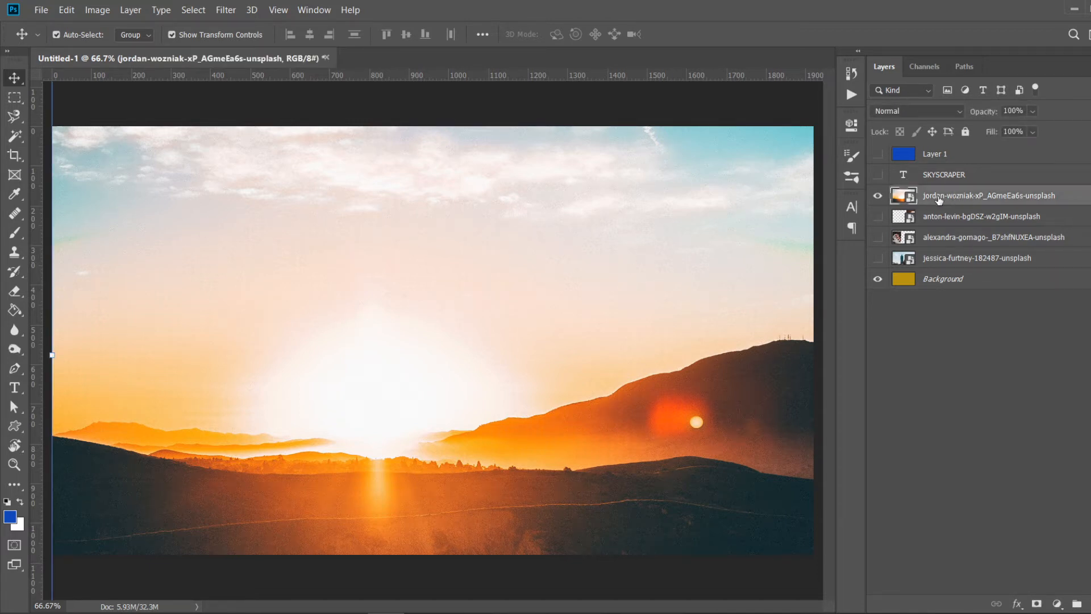
{"action": "left_click", "coordinate": [1037, 604]}
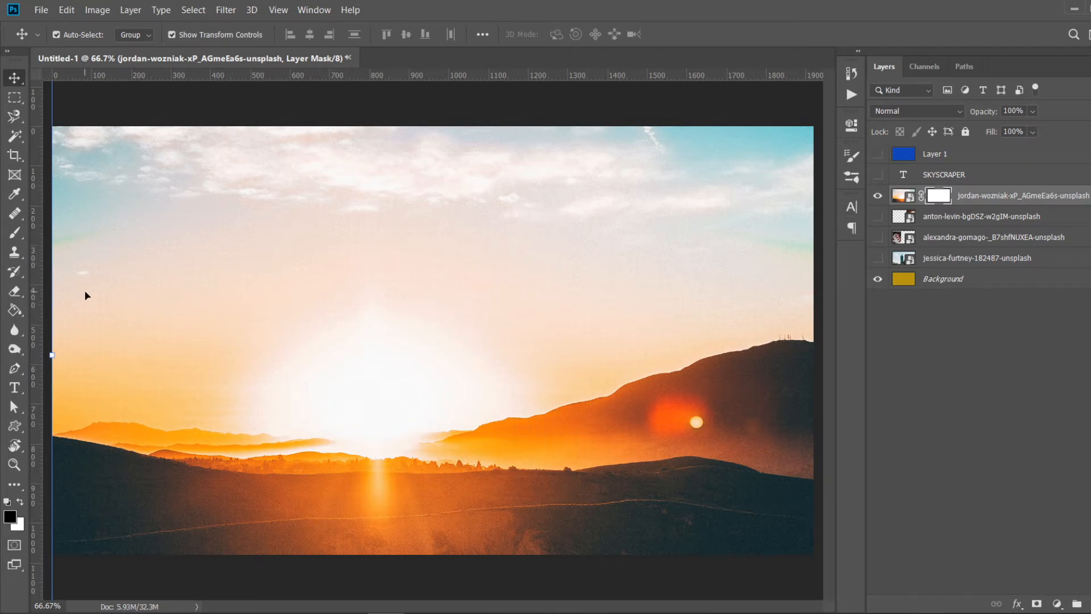
{"action": "left_click", "coordinate": [13, 236]}
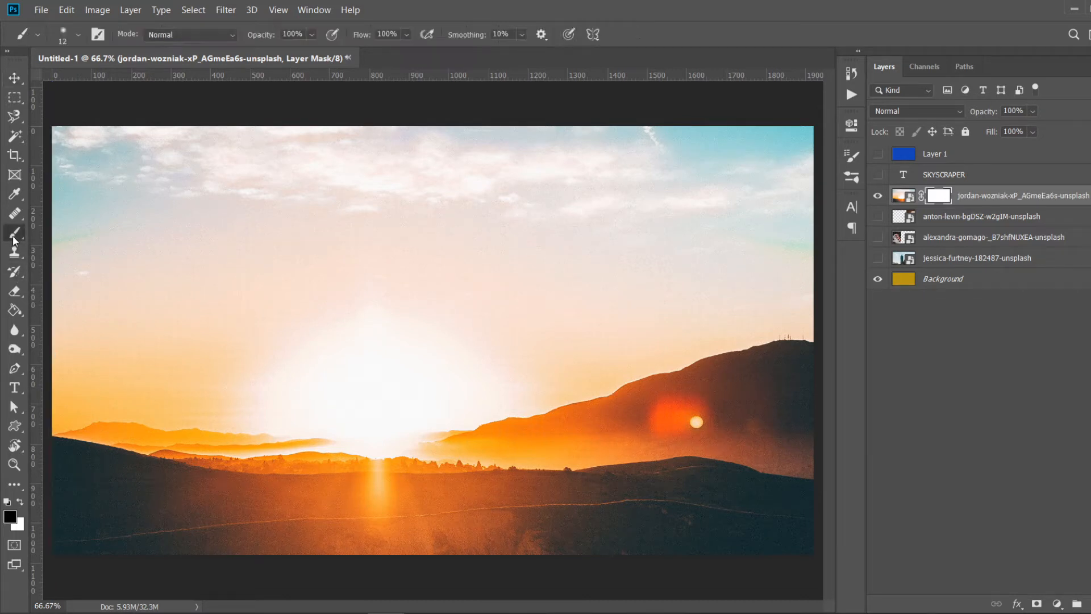
{"action": "mouse_move", "coordinate": [216, 262]}
{"action": "left_mouse_down"}
{"action": "mouse_move", "coordinate": [294, 277]}
{"action": "mouse_move", "coordinate": [224, 264]}
{"action": "mouse_move", "coordinate": [317, 249]}
{"action": "mouse_move", "coordinate": [245, 257]}
{"action": "mouse_move", "coordinate": [265, 230]}
{"action": "mouse_move", "coordinate": [264, 201]}
{"action": "mouse_move", "coordinate": [357, 199]}
{"action": "mouse_move", "coordinate": [358, 170]}
{"action": "mouse_move", "coordinate": [407, 211]}
{"action": "left_mouse_up"}
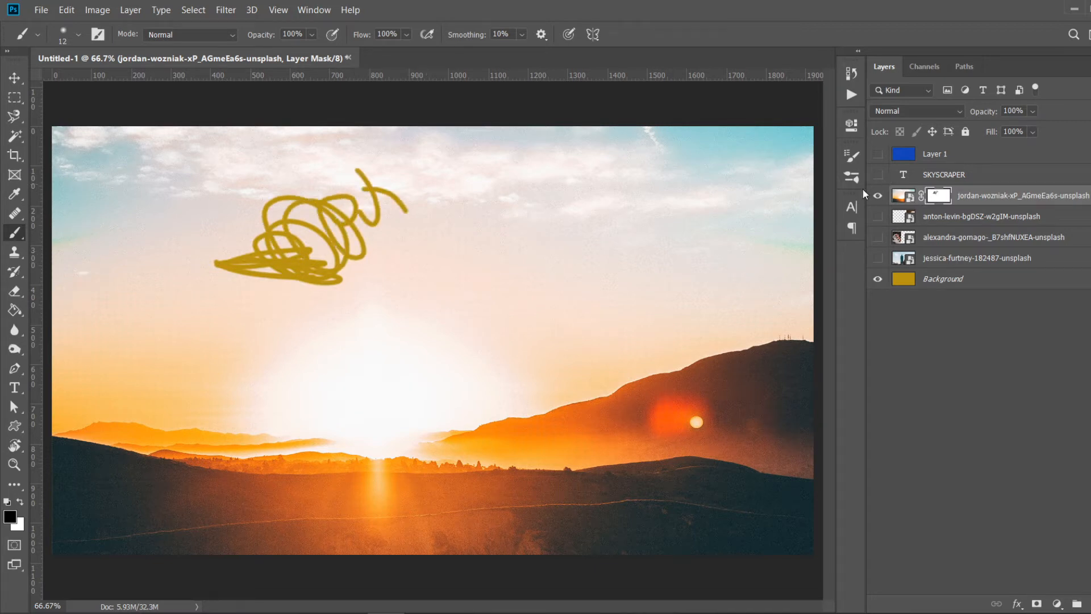
- Show the skyline layer and enlarge the brush to paint more of the sunset mask around the skyscraper
{"action": "left_click", "coordinate": [878, 279]}
{"action": "left_click", "coordinate": [878, 279]}
{"action": "left_click", "coordinate": [879, 259]}
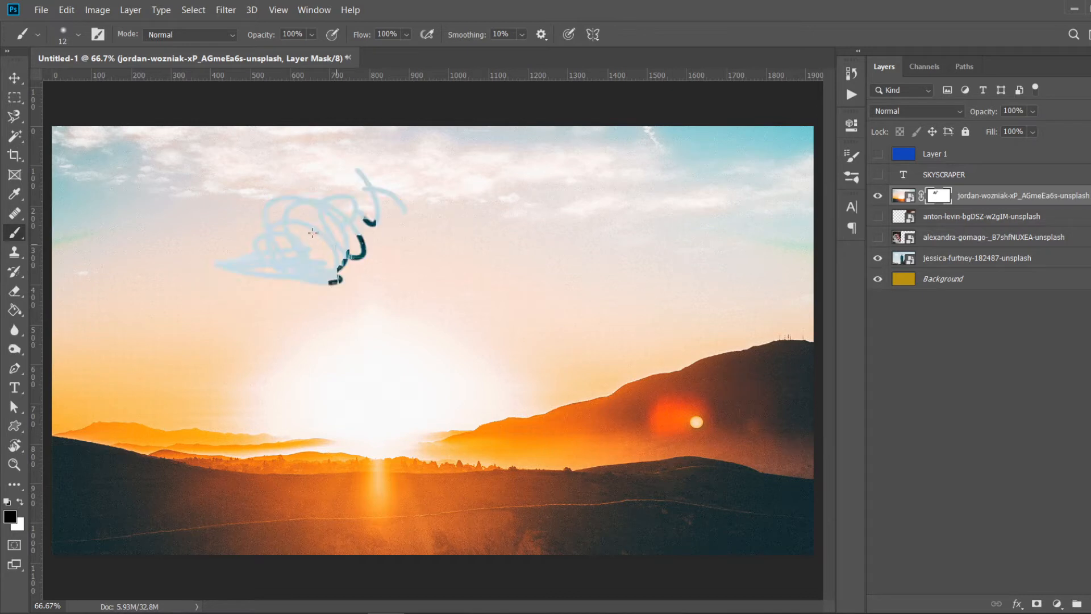
{"action": "mouse_move", "coordinate": [341, 260]}
{"action": "left_mouse_down"}
{"action": "mouse_move", "coordinate": [429, 239]}
{"action": "mouse_move", "coordinate": [472, 255]}
{"action": "mouse_move", "coordinate": [486, 190]}
{"action": "mouse_move", "coordinate": [498, 213]}
{"action": "left_mouse_up"}
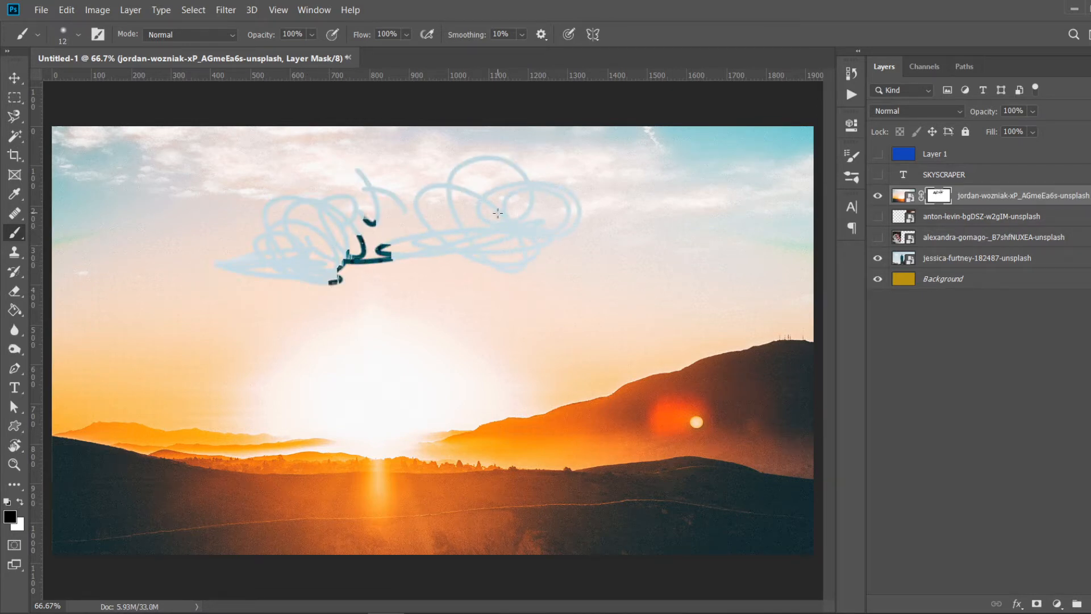
{"action": "key", "text": "bracketright"}
{"action": "key", "text": "bracketright"}
{"action": "mouse_move", "coordinate": [498, 213]}
{"action": "left_mouse_down"}
{"action": "mouse_move", "coordinate": [517, 249]}
{"action": "mouse_move", "coordinate": [481, 241]}
{"action": "mouse_move", "coordinate": [499, 203]}
{"action": "mouse_move", "coordinate": [470, 178]}
{"action": "mouse_move", "coordinate": [452, 134]}
{"action": "mouse_move", "coordinate": [524, 141]}
{"action": "mouse_move", "coordinate": [481, 141]}
{"action": "left_mouse_up"}
{"action": "mouse_move", "coordinate": [562, 131]}
{"action": "left_mouse_down"}
{"action": "mouse_move", "coordinate": [575, 196]}
{"action": "mouse_move", "coordinate": [579, 167]}
{"action": "mouse_move", "coordinate": [564, 149]}
{"action": "mouse_move", "coordinate": [493, 212]}
{"action": "mouse_move", "coordinate": [585, 221]}
{"action": "mouse_move", "coordinate": [436, 231]}
{"action": "mouse_move", "coordinate": [456, 271]}
{"action": "mouse_move", "coordinate": [376, 231]}
{"action": "mouse_move", "coordinate": [337, 229]}
{"action": "mouse_move", "coordinate": [334, 189]}
{"action": "mouse_move", "coordinate": [325, 281]}
{"action": "mouse_move", "coordinate": [425, 274]}
{"action": "mouse_move", "coordinate": [418, 317]}
{"action": "mouse_move", "coordinate": [386, 304]}
{"action": "left_mouse_up"}
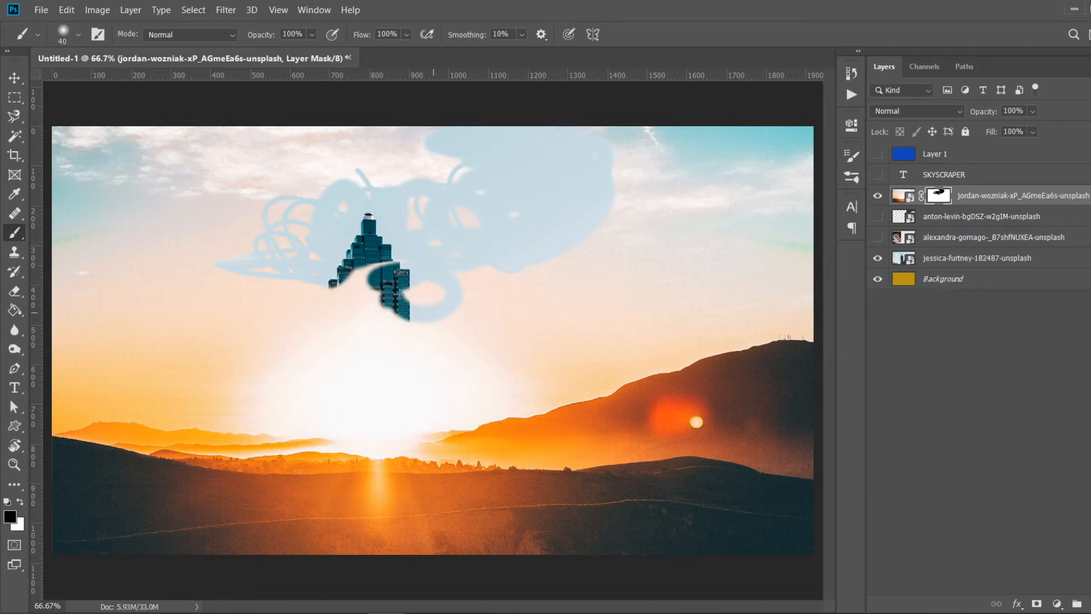
- Switch to the sunset image thumbnail and select the dark foreground hills along the horizon with the lasso tools
{"action": "left_click", "coordinate": [899, 197]}
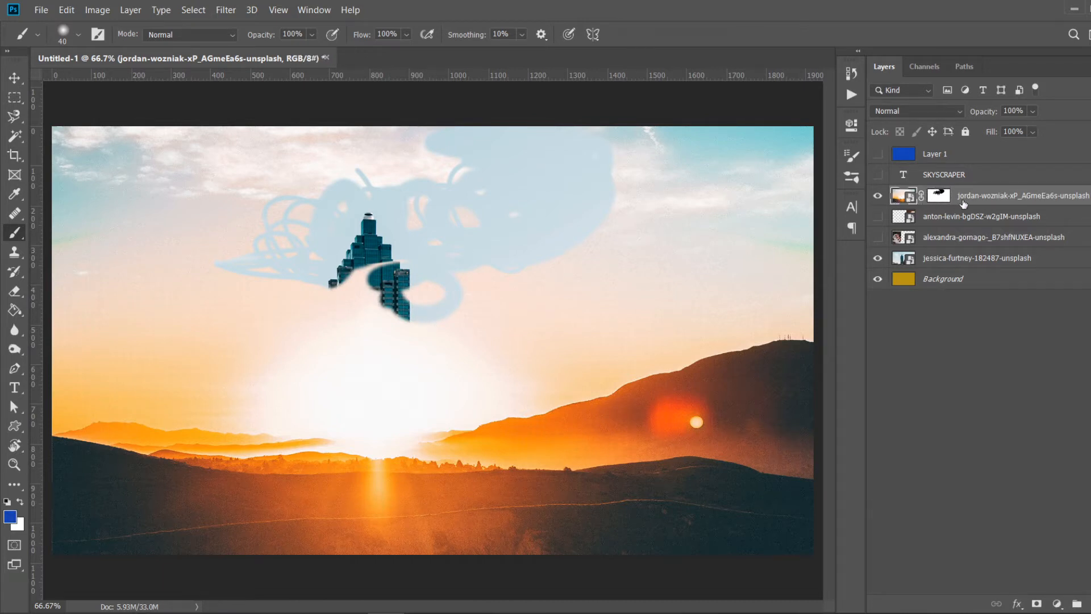
{"action": "left_click", "coordinate": [931, 196]}
{"action": "left_click", "coordinate": [912, 199]}
{"action": "left_click", "coordinate": [939, 196]}
{"action": "left_click", "coordinate": [898, 196]}
{"action": "left_click", "coordinate": [941, 199]}
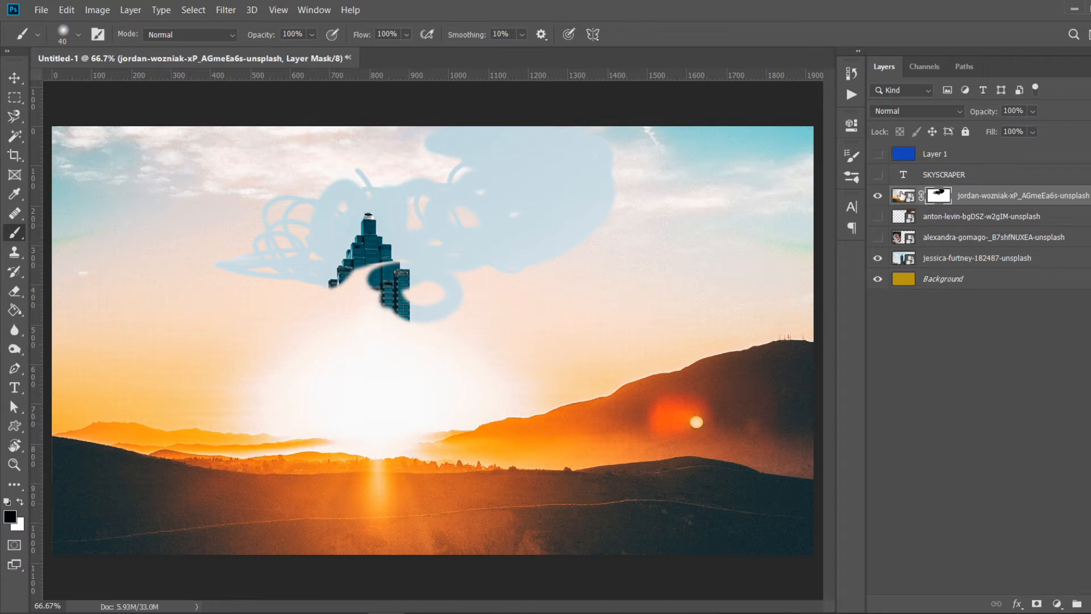
{"action": "left_click", "coordinate": [902, 197]}
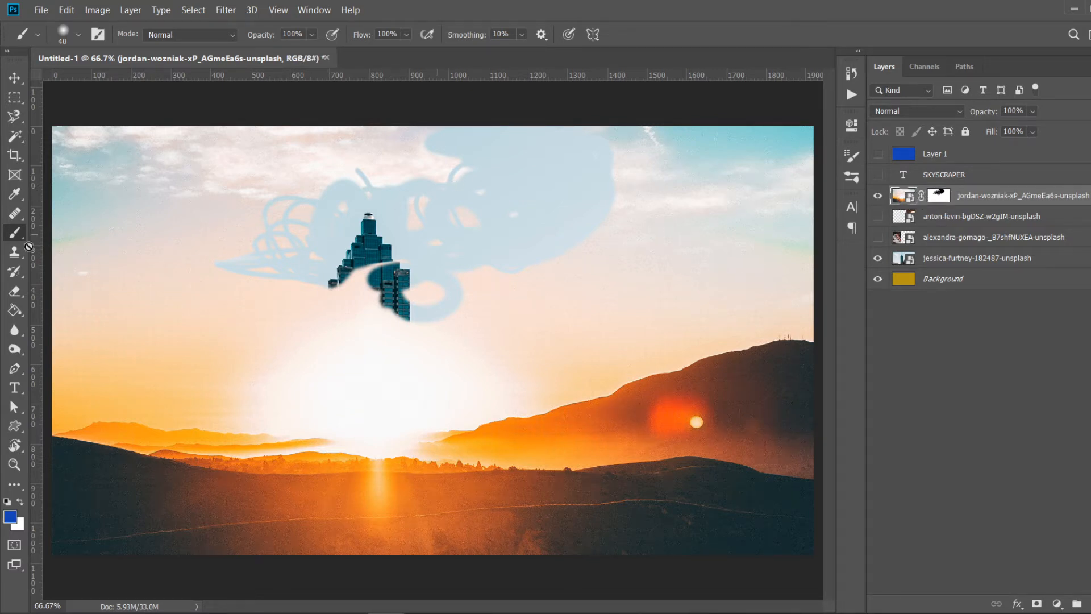
{"action": "left_click", "coordinate": [15, 117]}
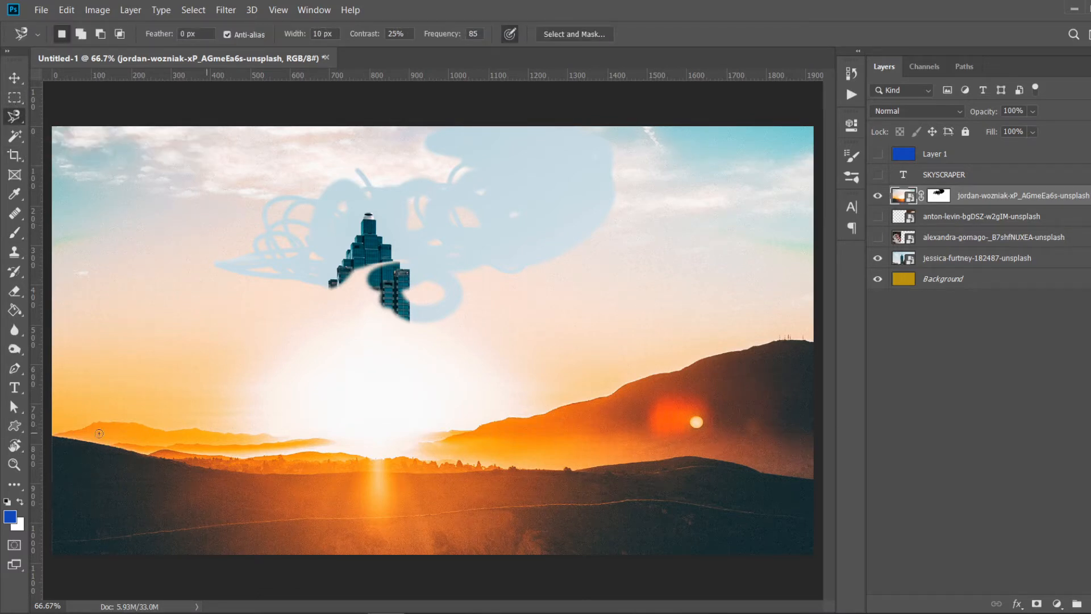
{"action": "left_click", "coordinate": [52, 434]}
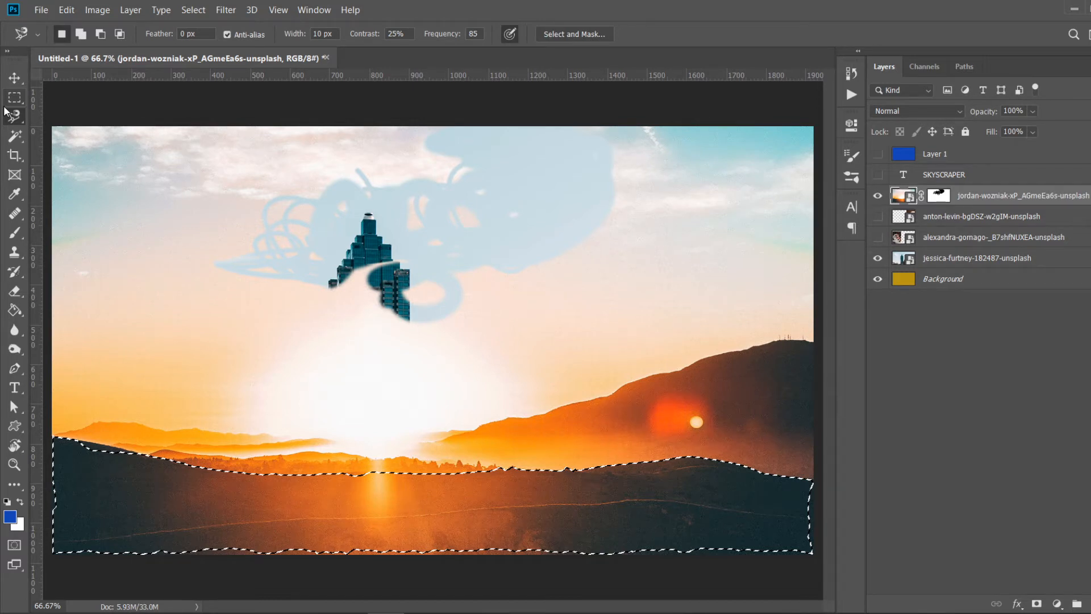
{"action": "key", "text": "shift+l"}
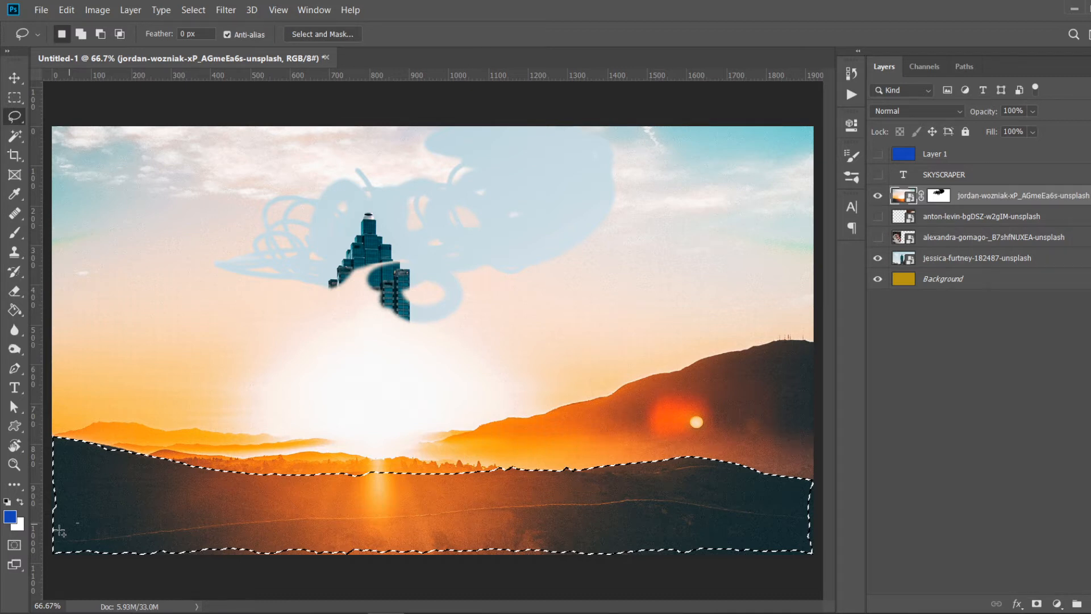
{"action": "left_click_drag", "start_coordinate": [60, 531], "coordinate": [327, 507]}
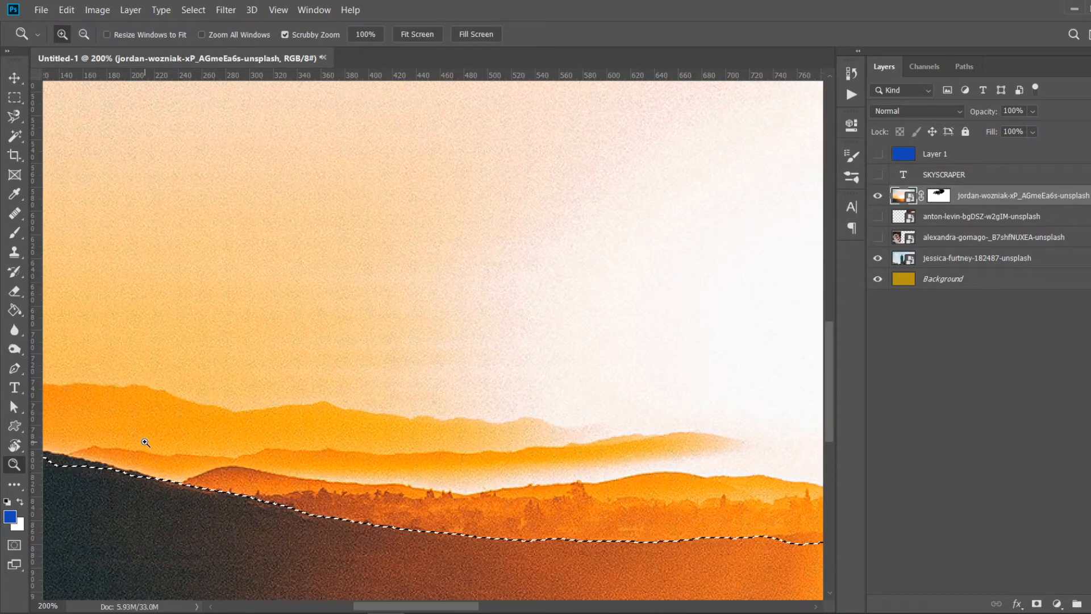
{"action": "scroll", "coordinate": [145, 442], "scroll_direction": "left", "scroll_amount": 5}
{"action": "left_click", "coordinate": [14, 118]}
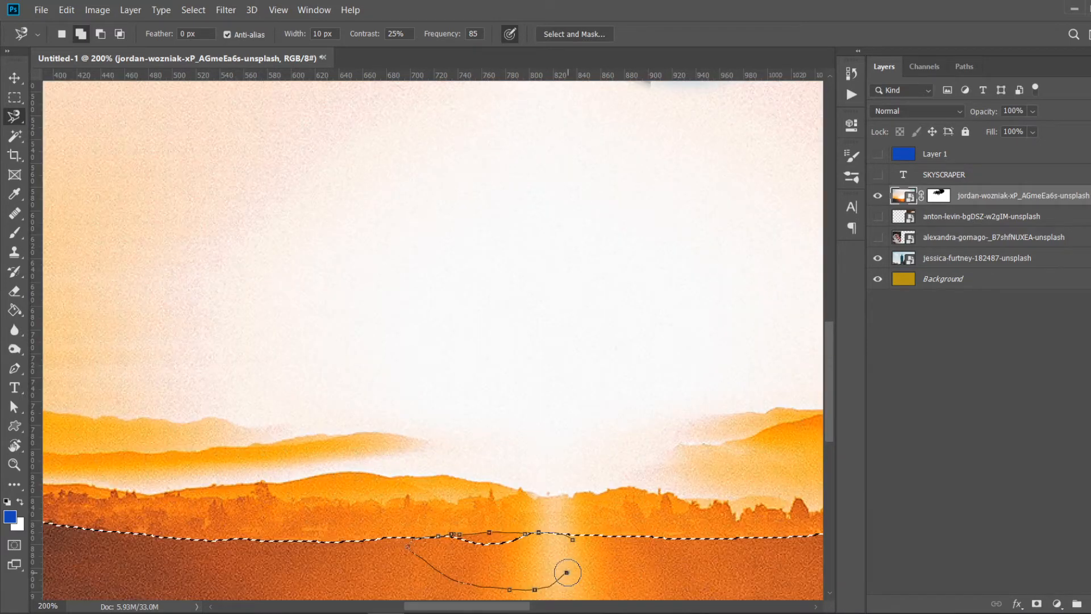
{"action": "double_click", "coordinate": [568, 572]}
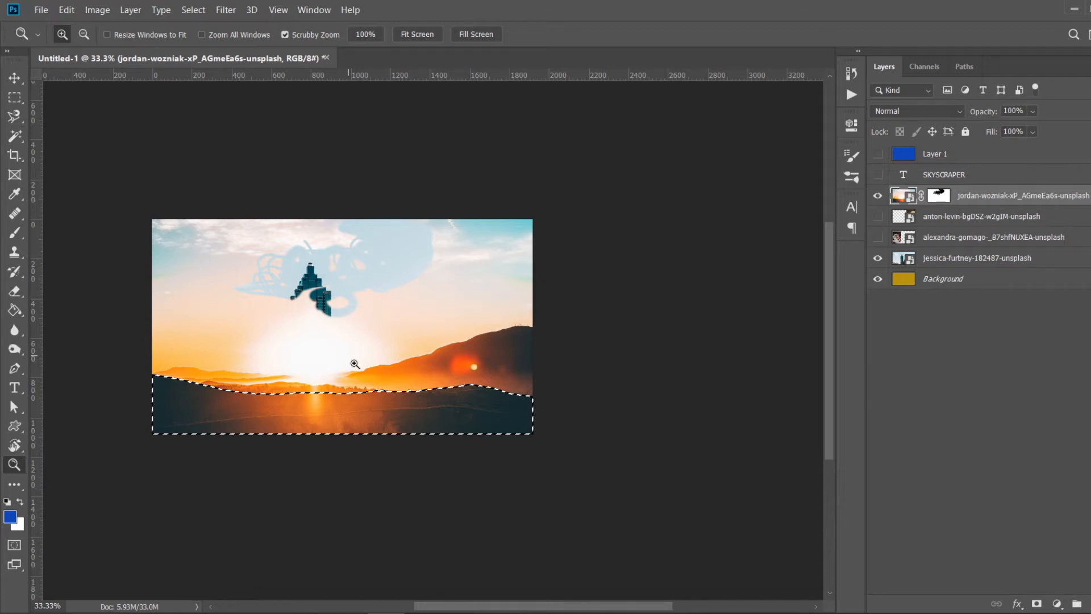
- Invert the selection, reset the default colours and try filling it with the Paint Bucket on the sunset image
{"action": "left_click", "coordinate": [201, 8]}
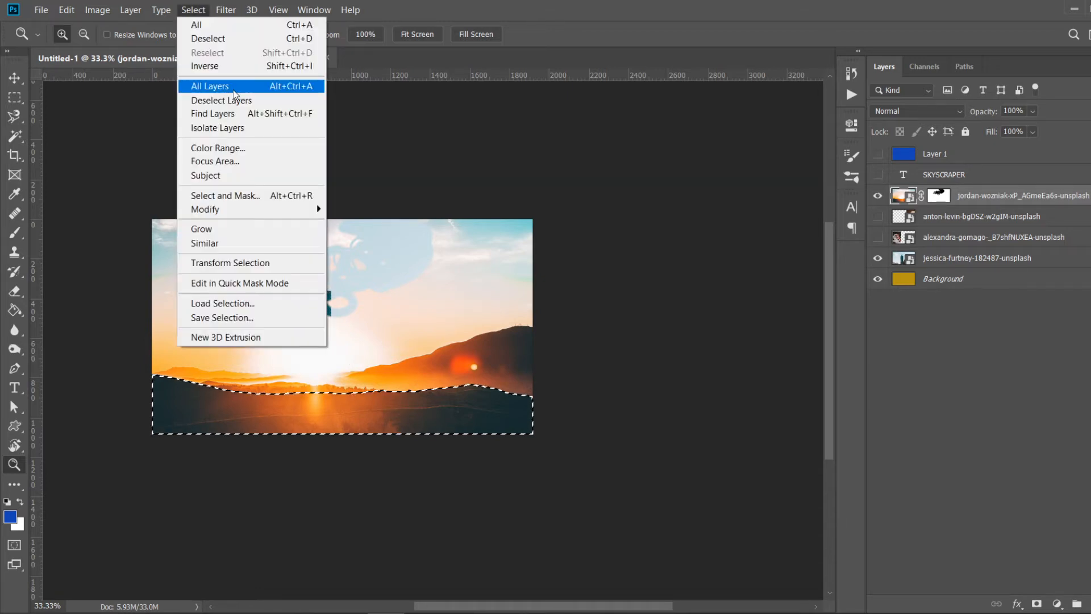
{"action": "left_click", "coordinate": [225, 67]}
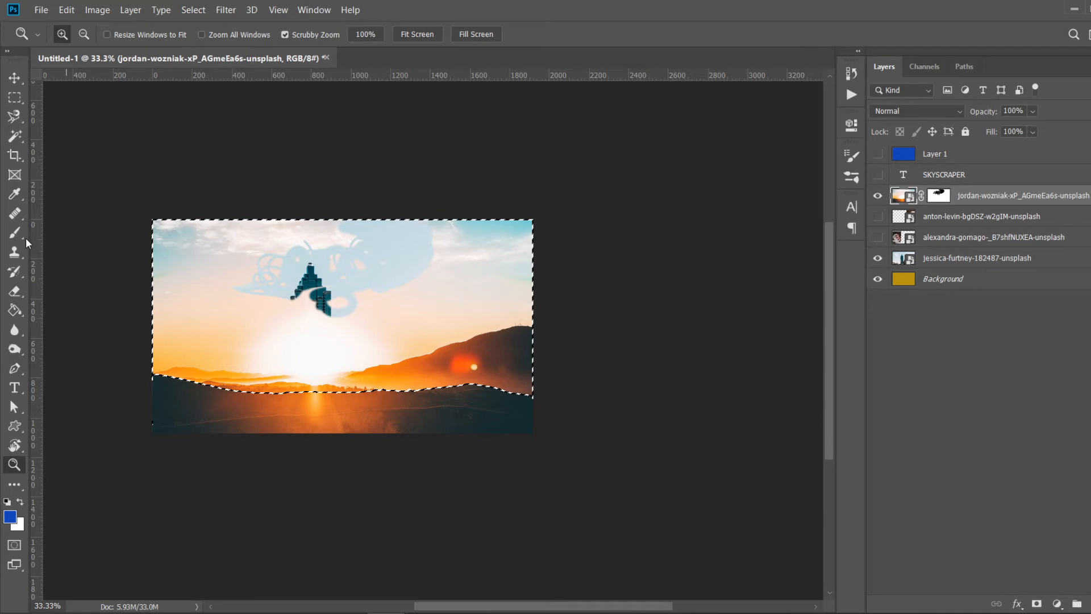
{"action": "left_click", "coordinate": [15, 310]}
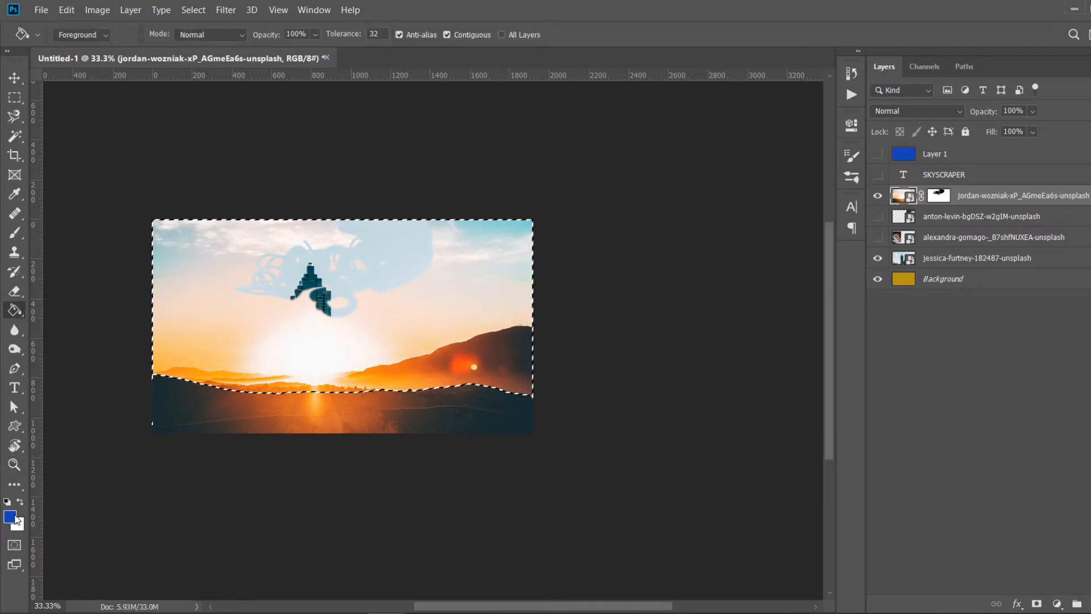
{"action": "left_click", "coordinate": [7, 501]}
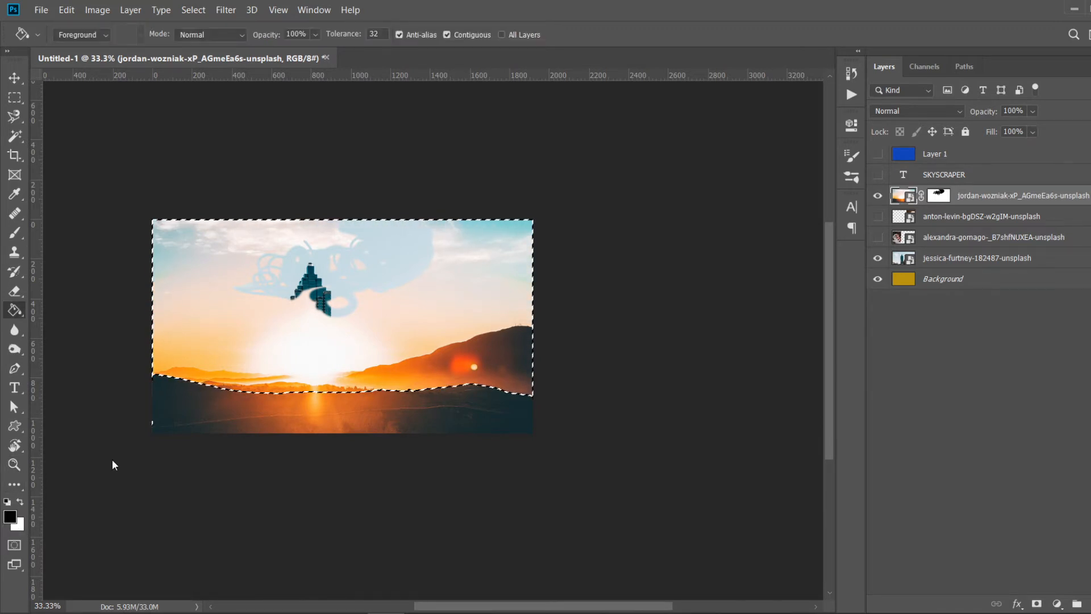
{"action": "left_click", "coordinate": [249, 337]}
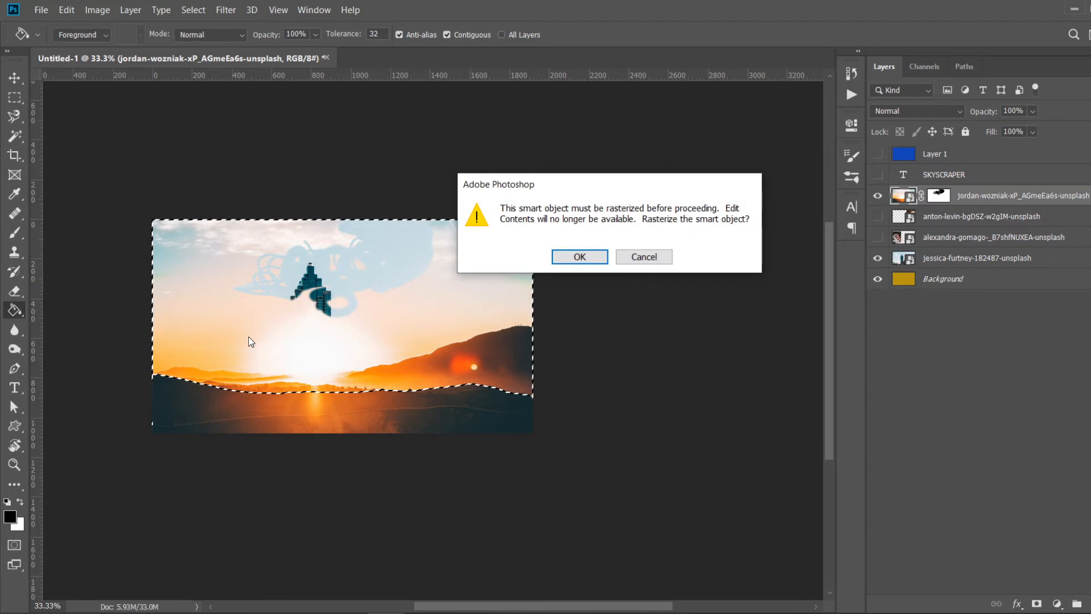
{"action": "left_click", "coordinate": [643, 256]}
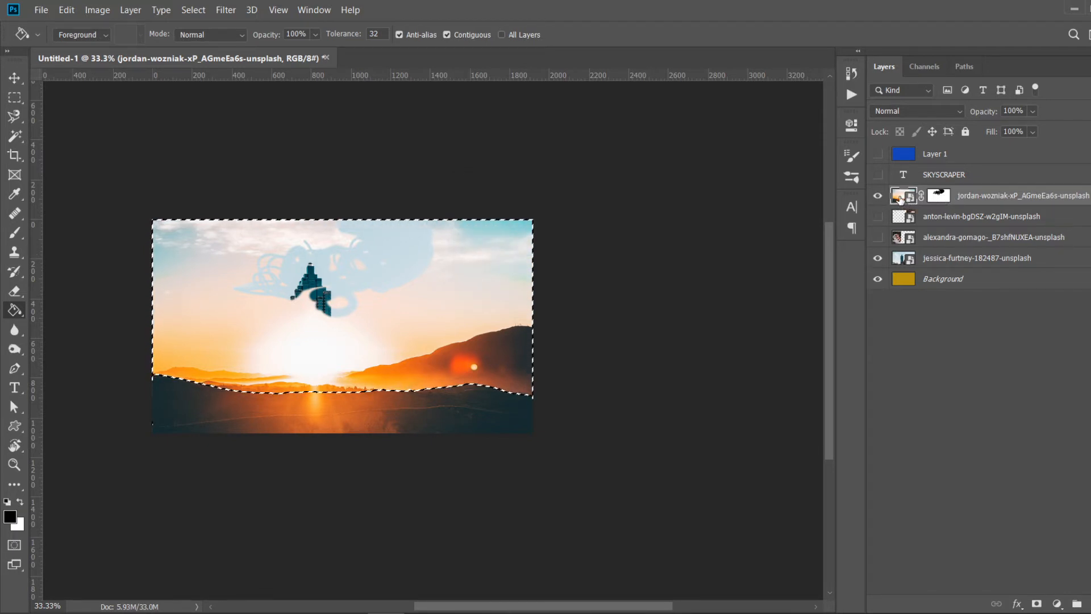
- Fill the inverted selection on the sunset layer's mask with black to reveal the skyline sky, then deselect
{"action": "left_click", "coordinate": [942, 198]}
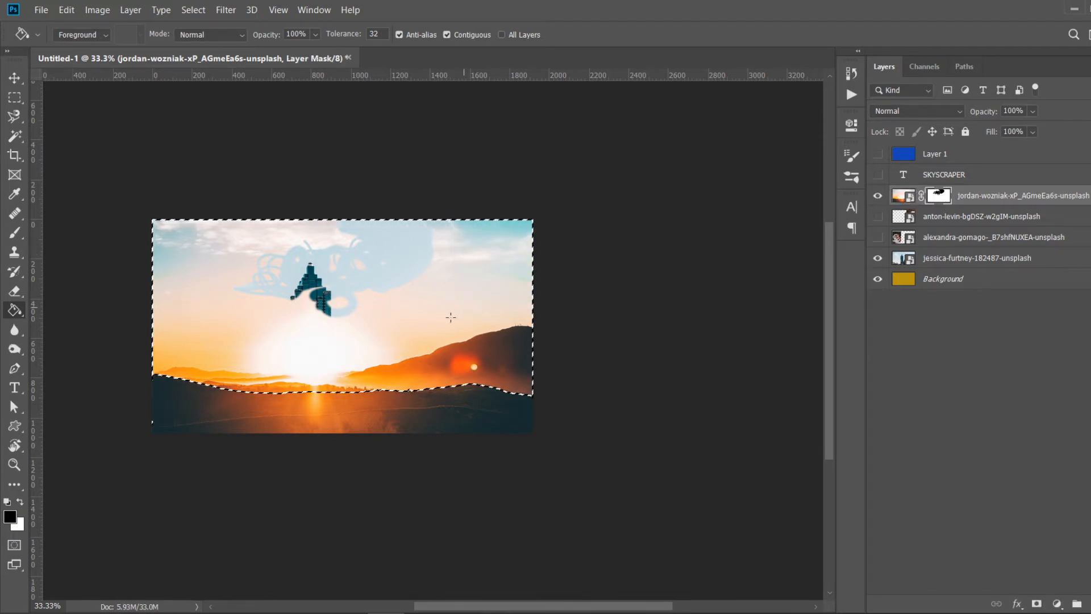
{"action": "left_click", "coordinate": [444, 338]}
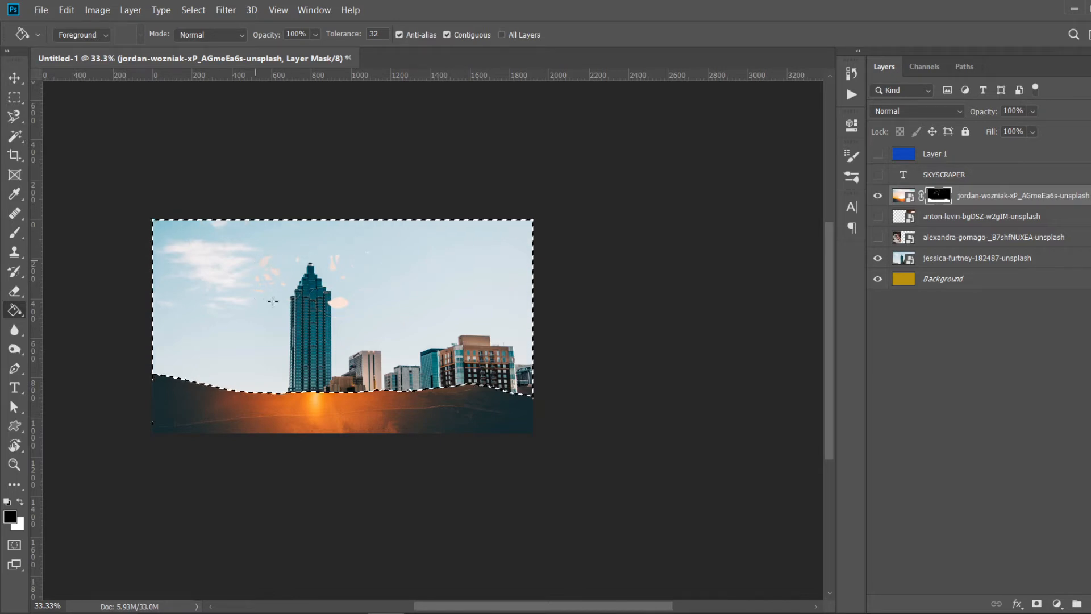
{"action": "left_click", "coordinate": [286, 269]}
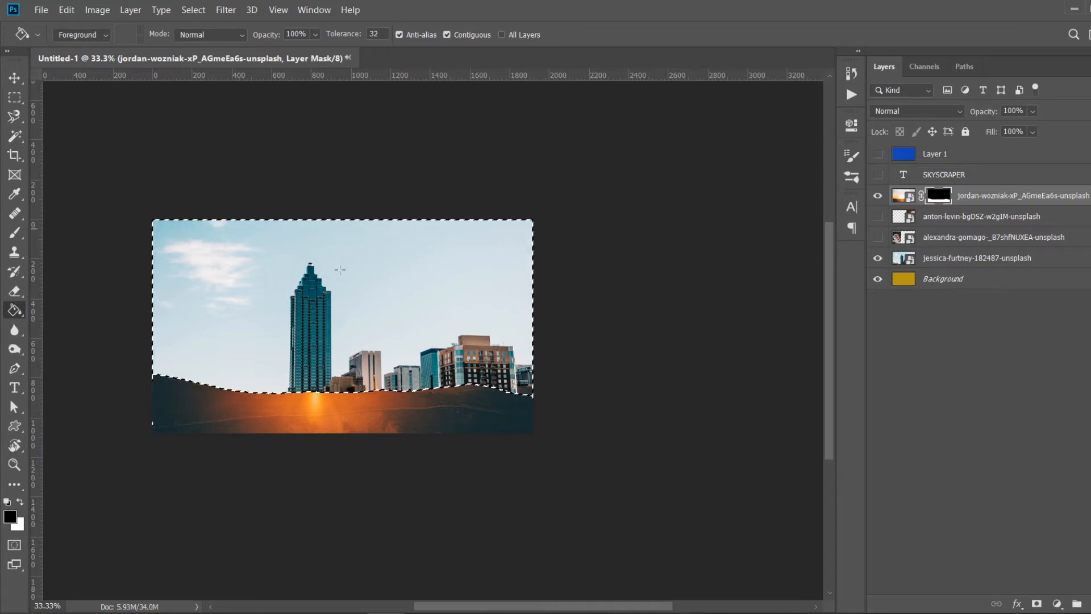
{"action": "key", "text": "z"}
{"action": "left_click", "coordinate": [410, 307]}
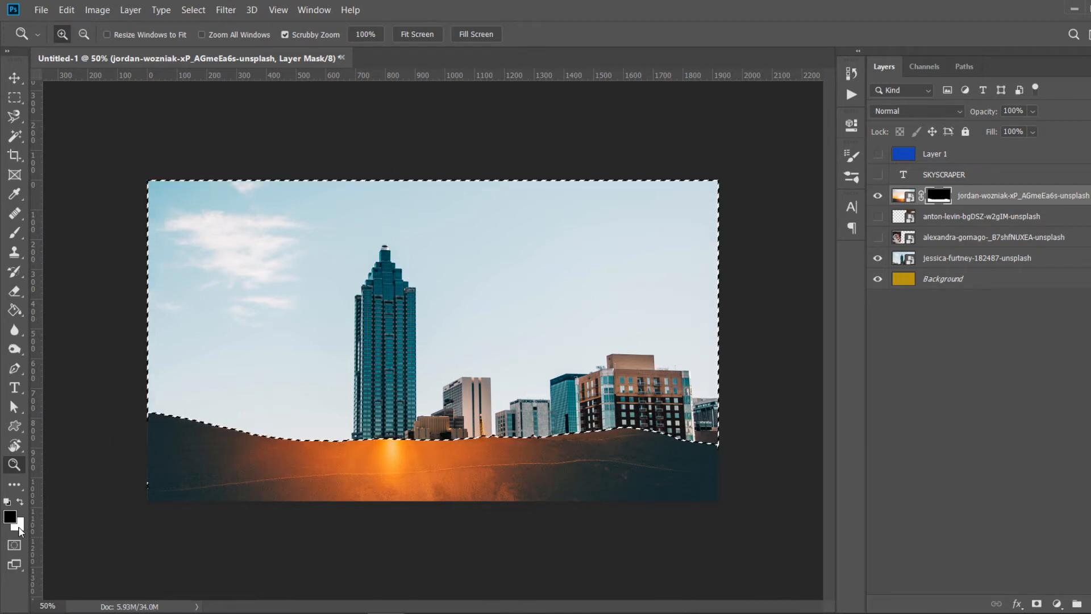
{"action": "key", "text": "ctrl+BackSpace"}
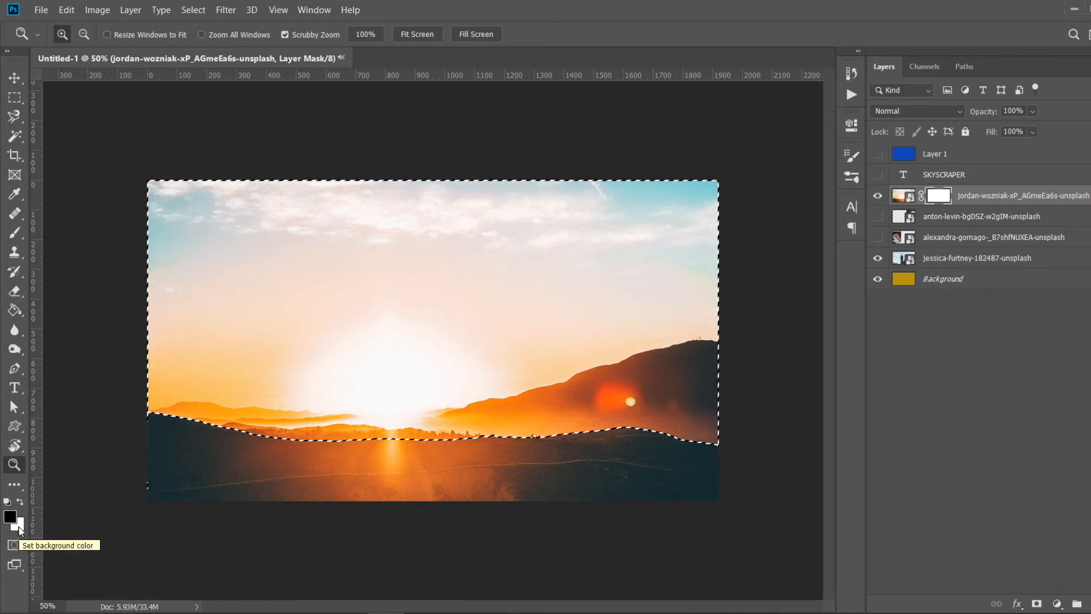
{"action": "key", "text": "alt+BackSpace"}
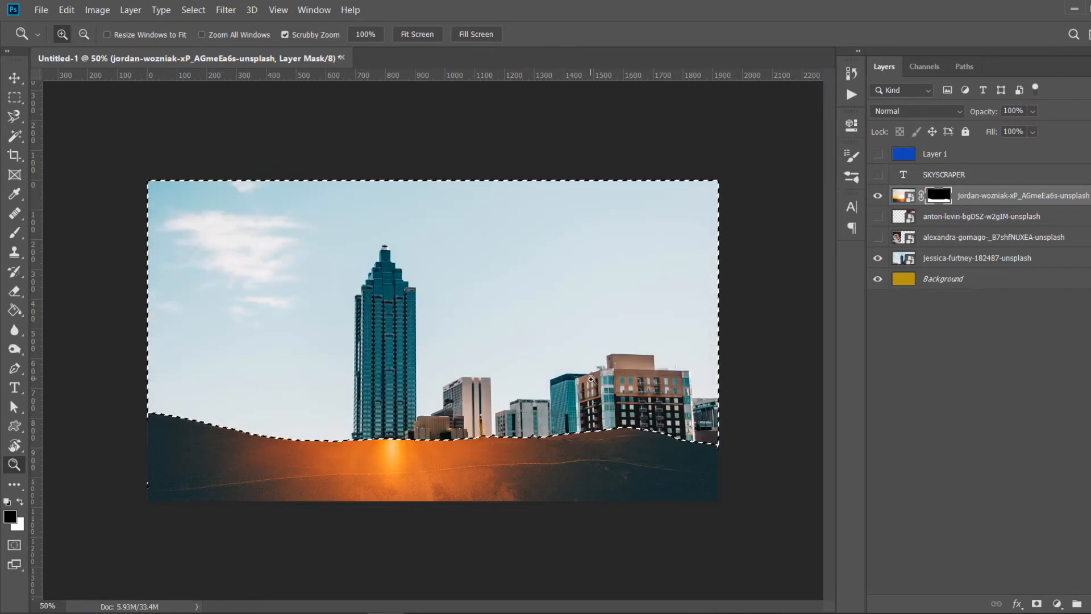
{"action": "key", "text": "ctrl+d"}
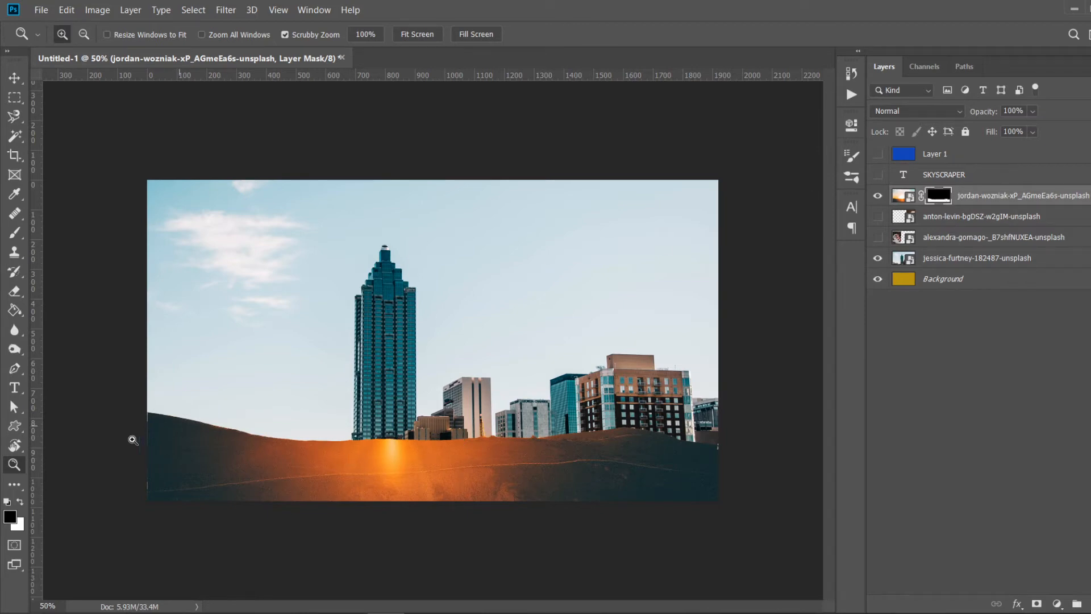
{"action": "left_click", "coordinate": [150, 446]}
{"action": "left_click", "coordinate": [112, 476]}
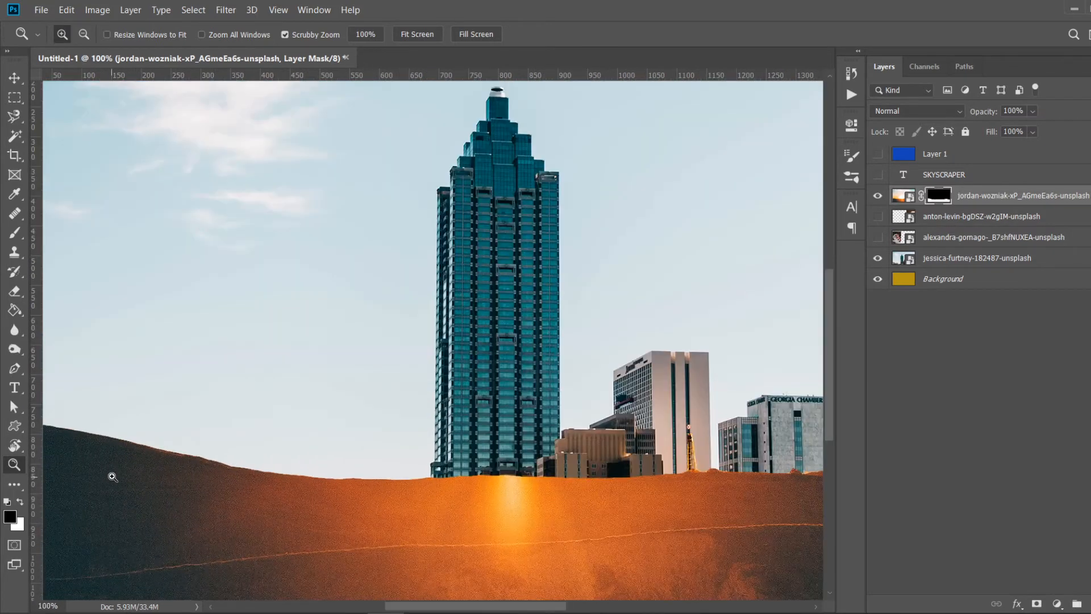
- Move the skyline photo layer upward so its buildings rise higher above the sunset hills
{"action": "left_click_drag", "start_coordinate": [462, 606], "coordinate": [343, 607]}
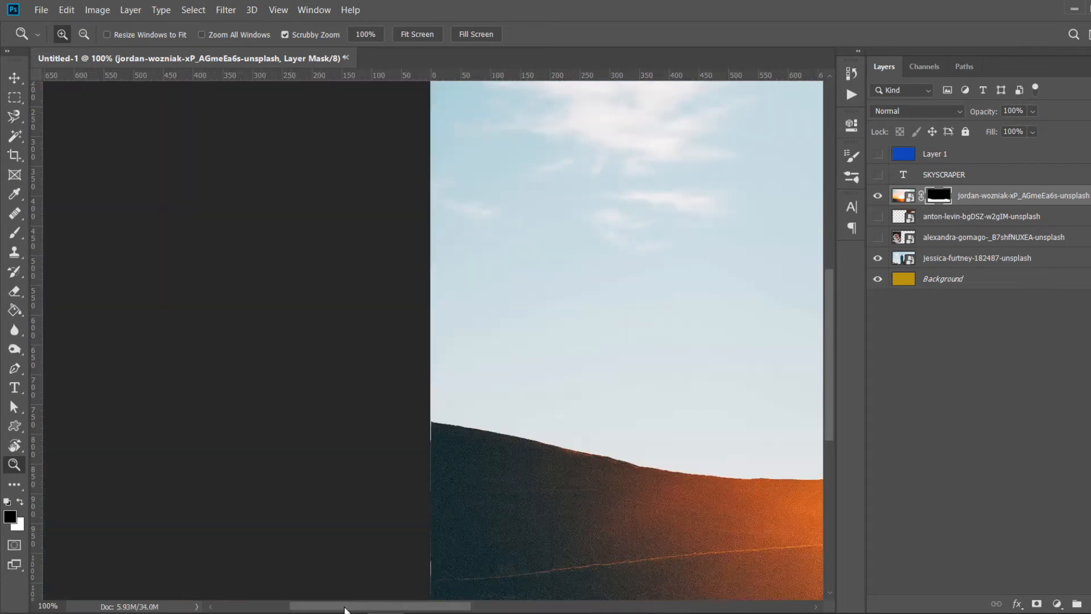
{"action": "key", "text": "b"}
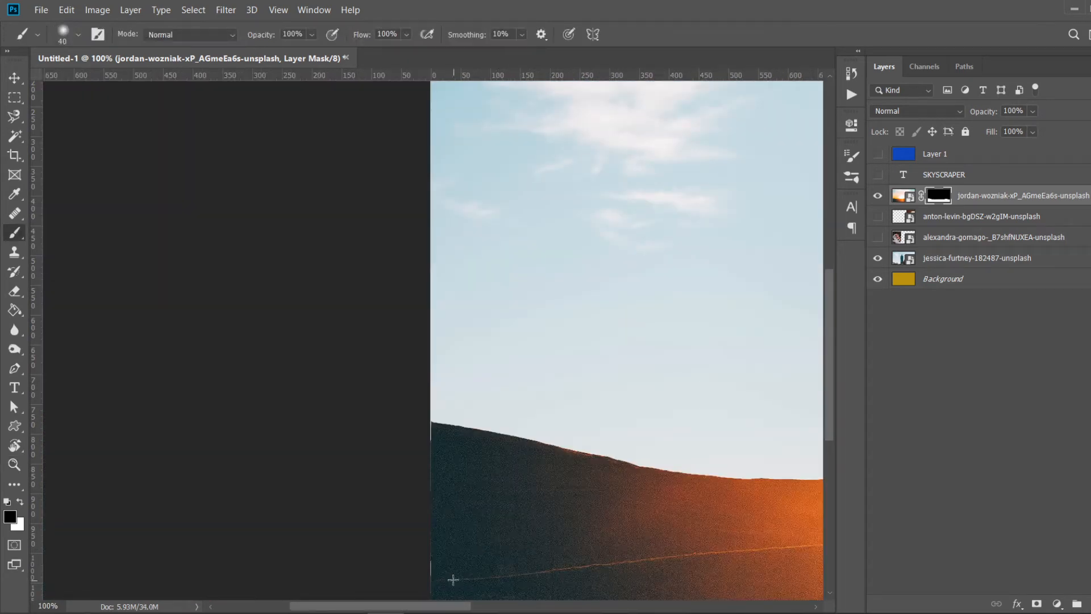
{"action": "key", "text": "x"}
{"action": "key", "text": "z"}
{"action": "left_click", "coordinate": [607, 535], "text": "alt"}
{"action": "left_click", "coordinate": [659, 318], "text": "alt"}
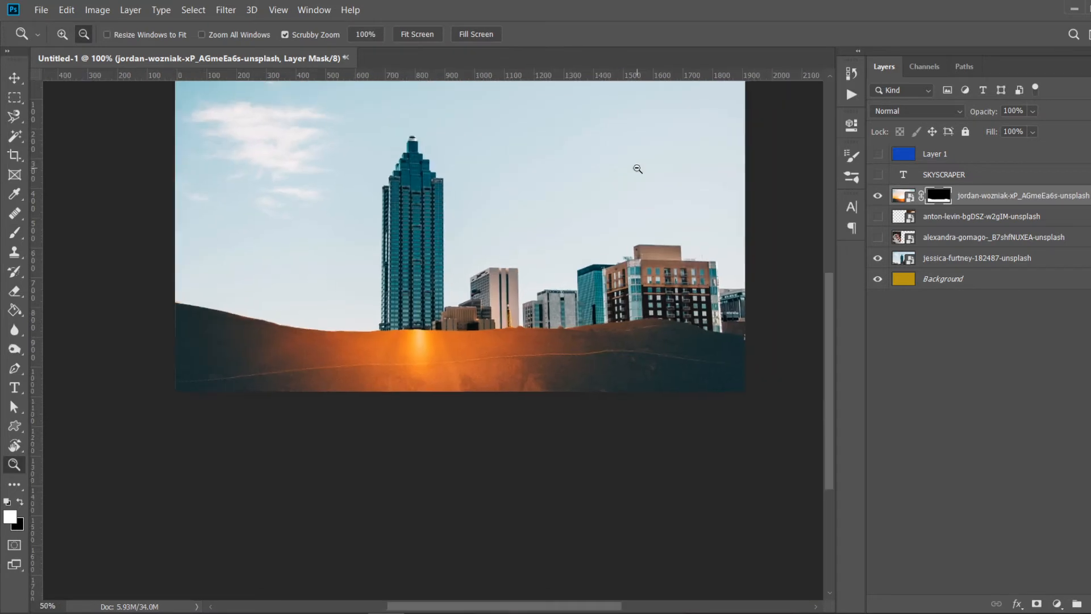
{"action": "left_click", "coordinate": [636, 186], "text": "alt"}
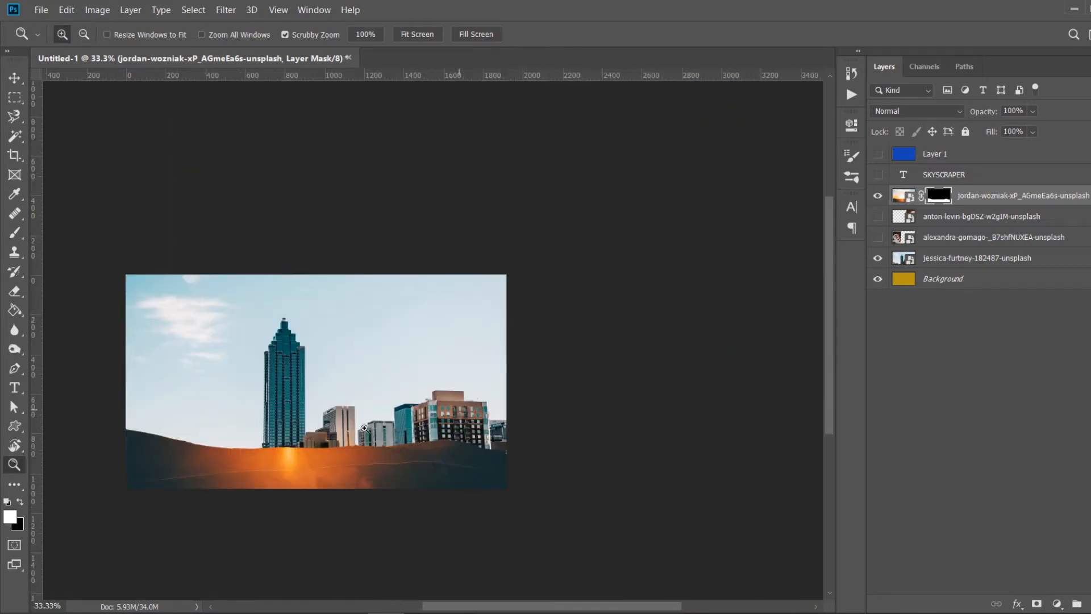
{"action": "key", "text": "v"}
{"action": "left_click", "coordinate": [342, 353]}
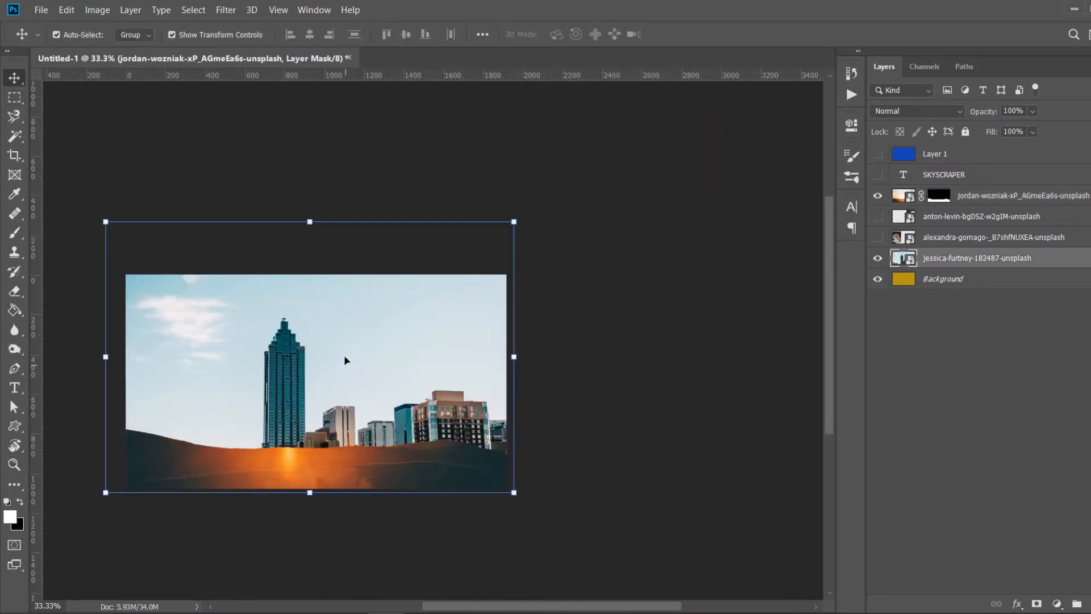
{"action": "left_click_drag", "start_coordinate": [381, 363], "coordinate": [398, 337]}
{"action": "left_click_drag", "start_coordinate": [399, 336], "coordinate": [399, 336]}
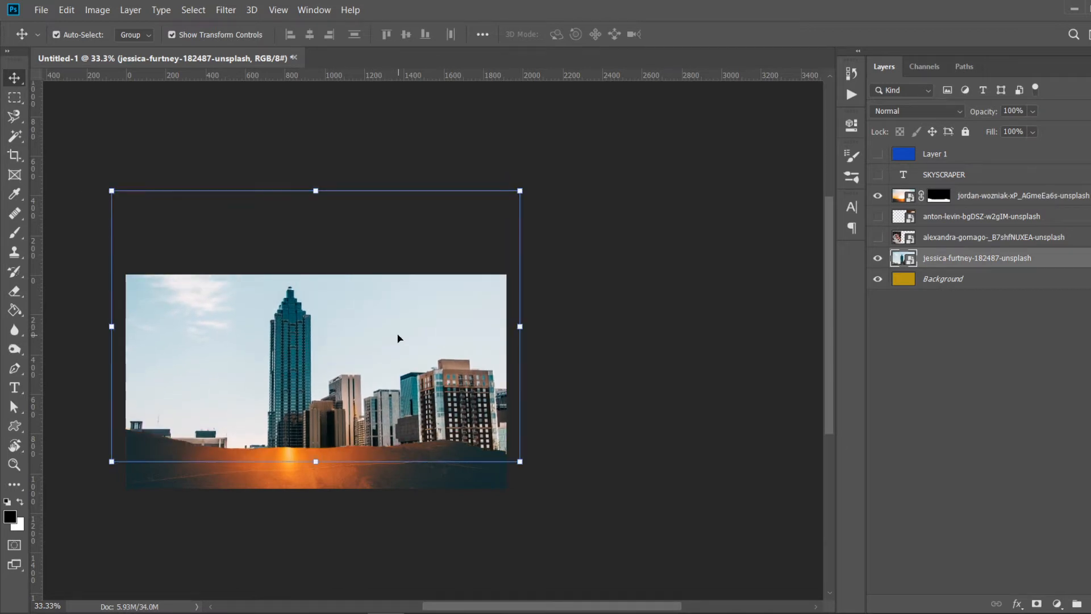
{"action": "left_click", "coordinate": [615, 425]}
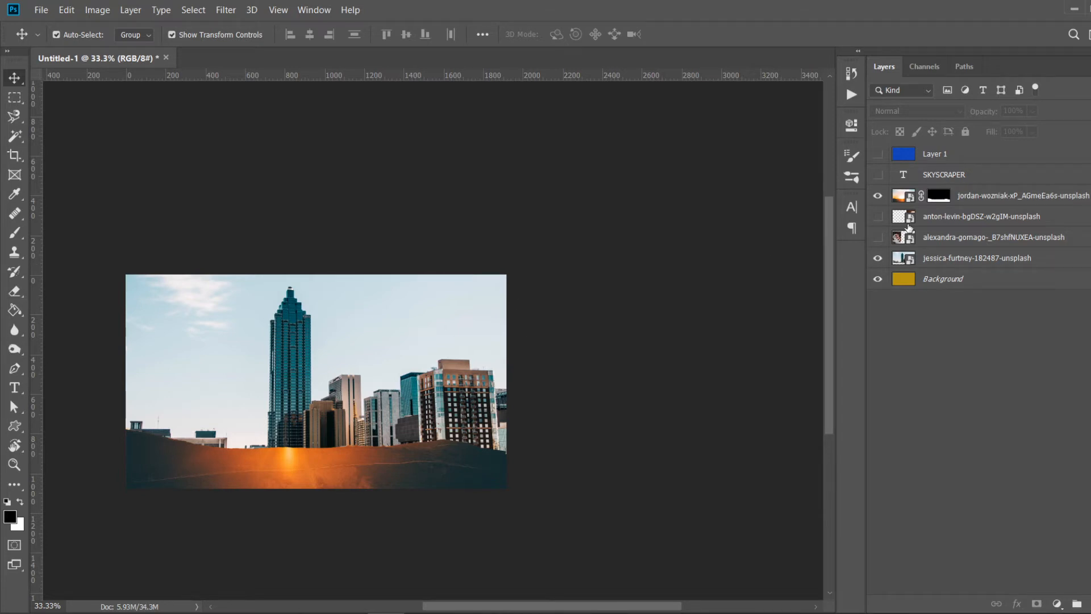
{"action": "left_click", "coordinate": [878, 155]}
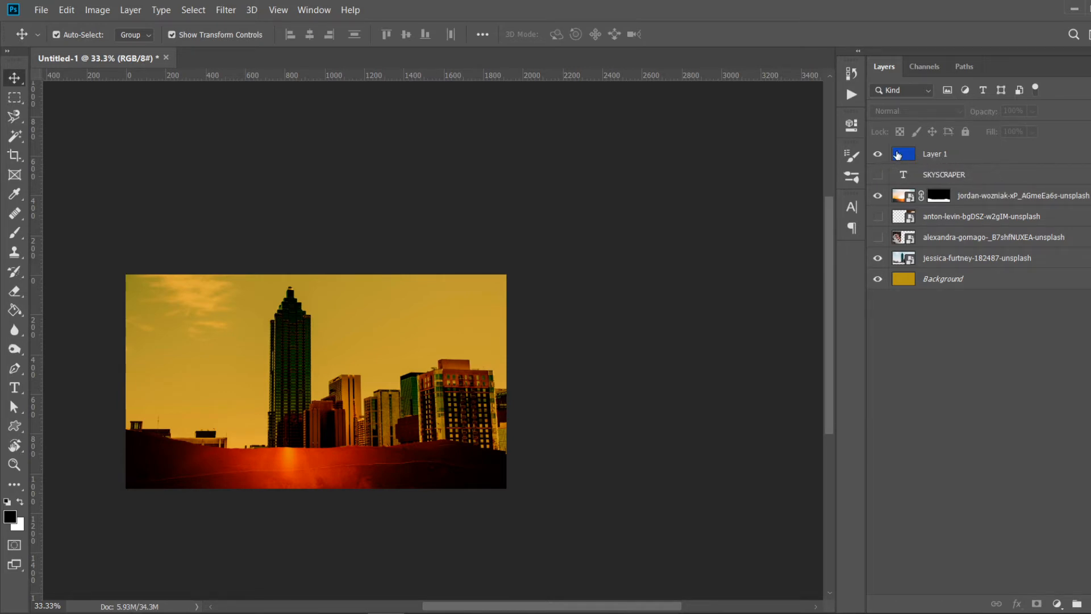
{"action": "left_click", "coordinate": [878, 154]}
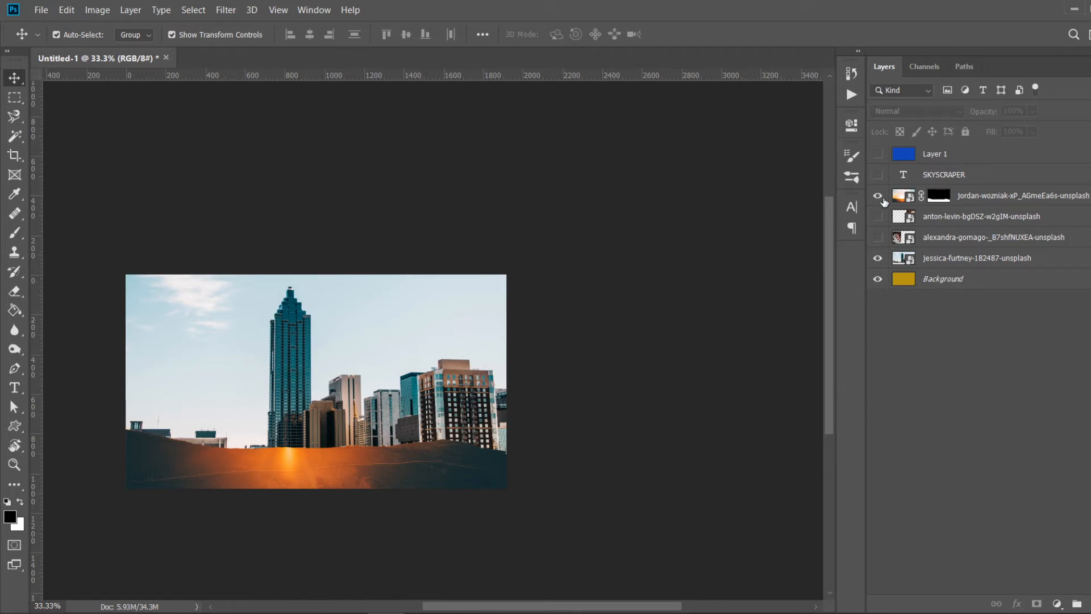
{"action": "left_click", "coordinate": [939, 197]}
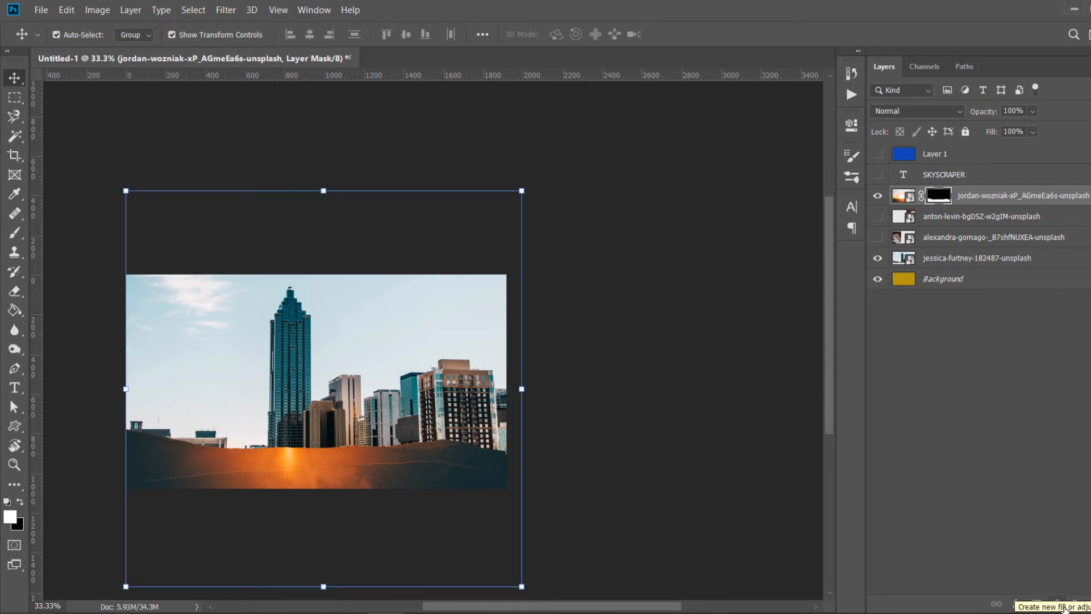
{"action": "left_click", "coordinate": [1058, 603]}
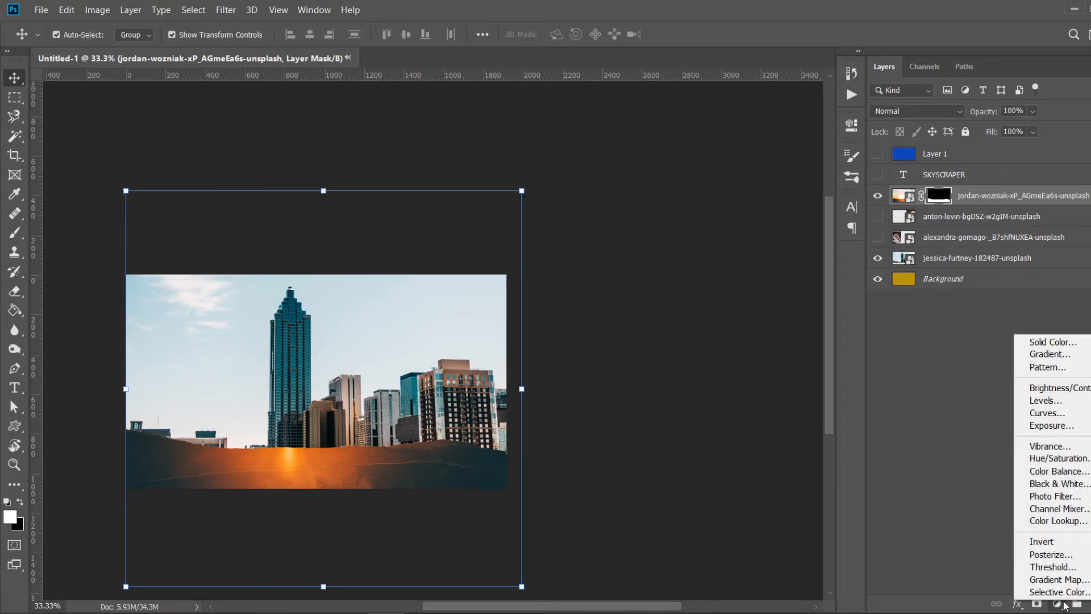
{"action": "left_click", "coordinate": [913, 355]}
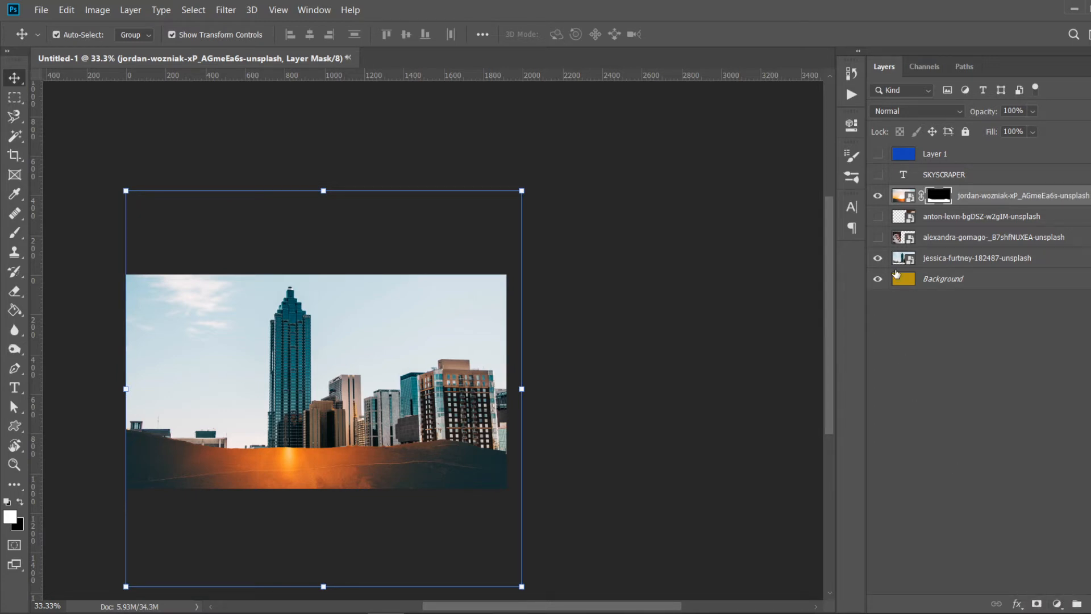
- Show the portrait layer, hide the sunset layer, and reorder the portrait layer above the sunset layer
{"action": "left_click", "coordinate": [878, 216]}
{"action": "left_click", "coordinate": [879, 198]}
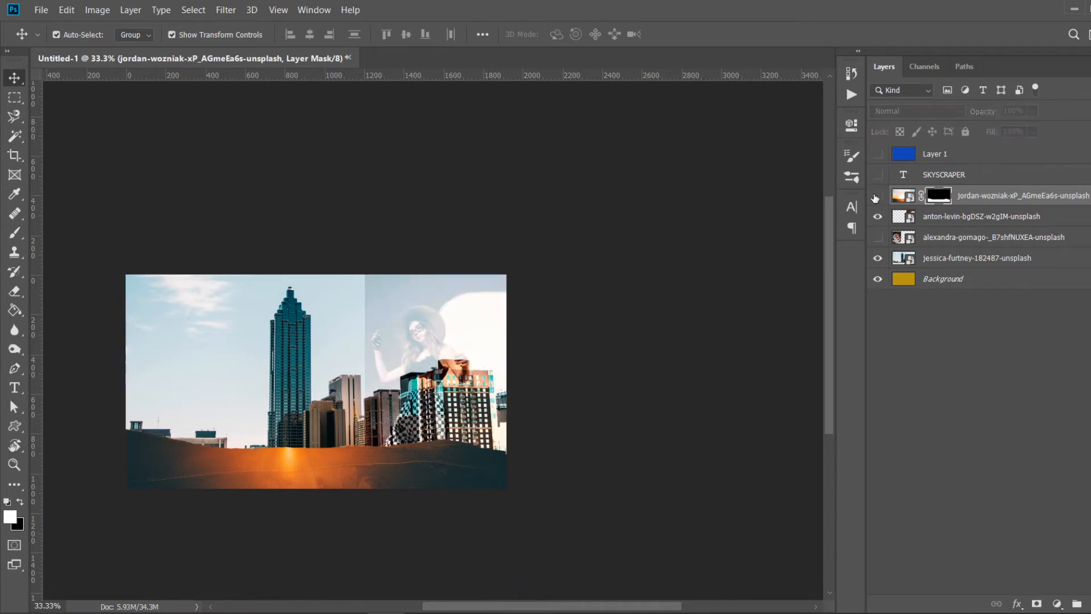
{"action": "left_click_drag", "start_coordinate": [942, 216], "coordinate": [955, 188]}
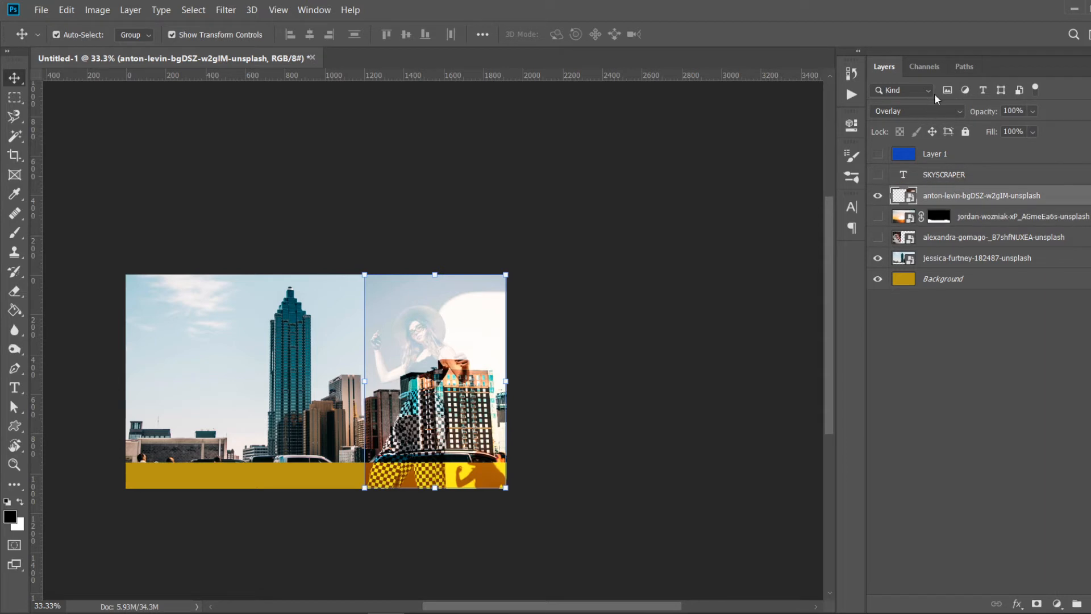
- Set the portrait layer's blend mode to Normal and move the portrait into the middle of the canvas
{"action": "left_click", "coordinate": [947, 108]}
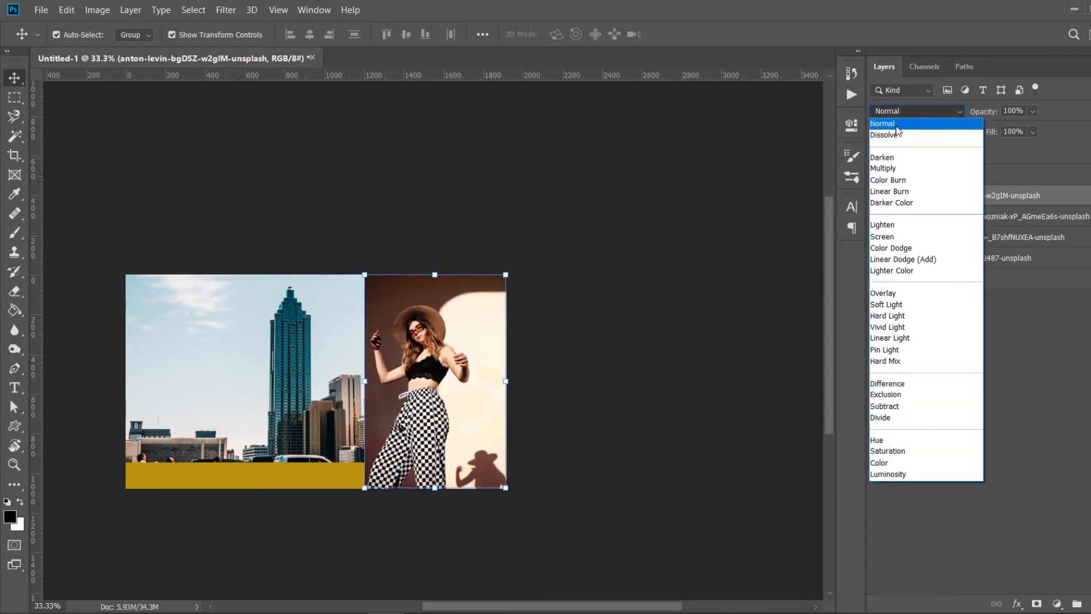
{"action": "left_click", "coordinate": [897, 125]}
{"action": "left_click_drag", "start_coordinate": [446, 429], "coordinate": [331, 431]}
{"action": "left_click", "coordinate": [585, 436]}
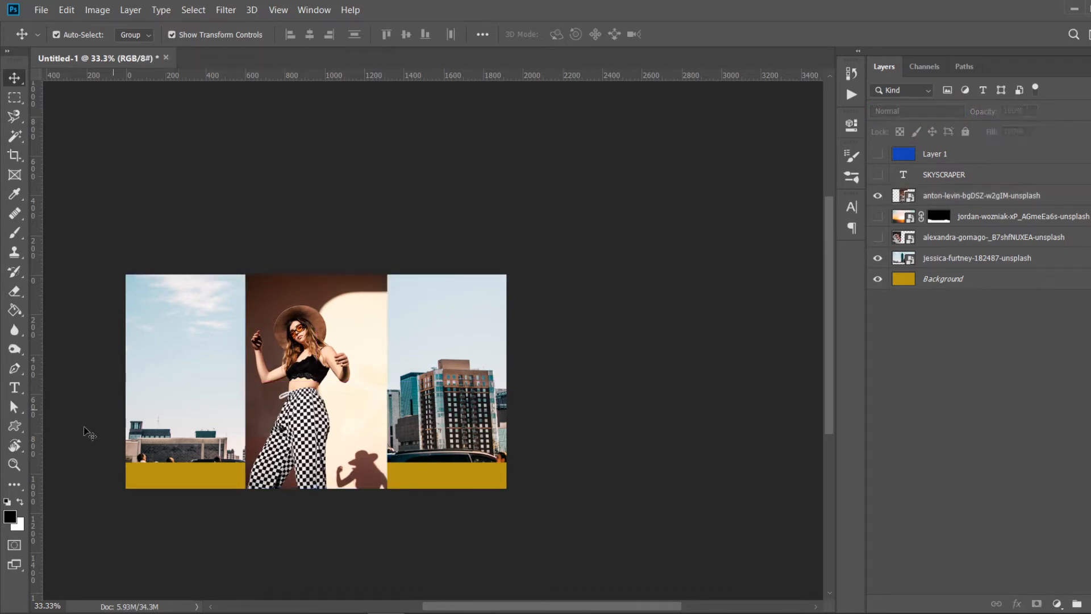
- Zoom in on the portrait and add a Black & White adjustment layer
{"action": "left_click", "coordinate": [14, 464]}
{"action": "left_click", "coordinate": [279, 377]}
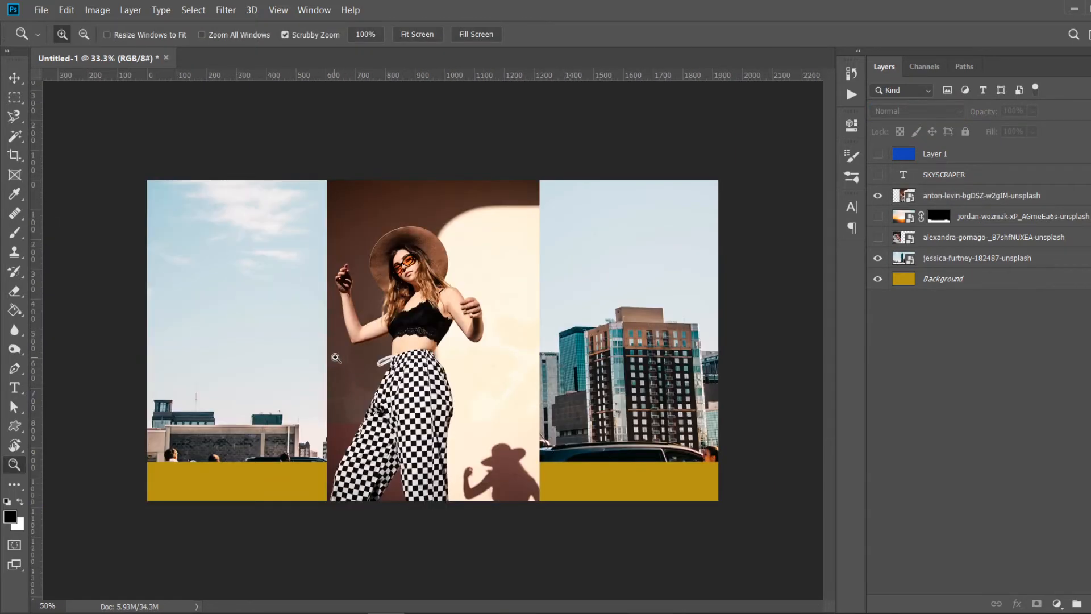
{"action": "left_click", "coordinate": [336, 358]}
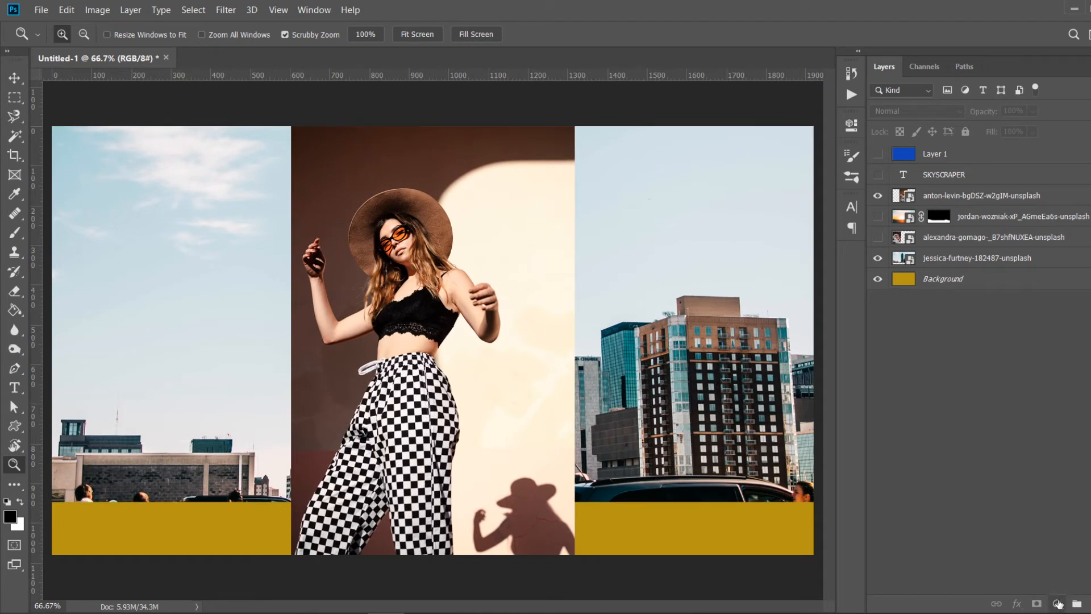
{"action": "left_click", "coordinate": [1056, 606]}
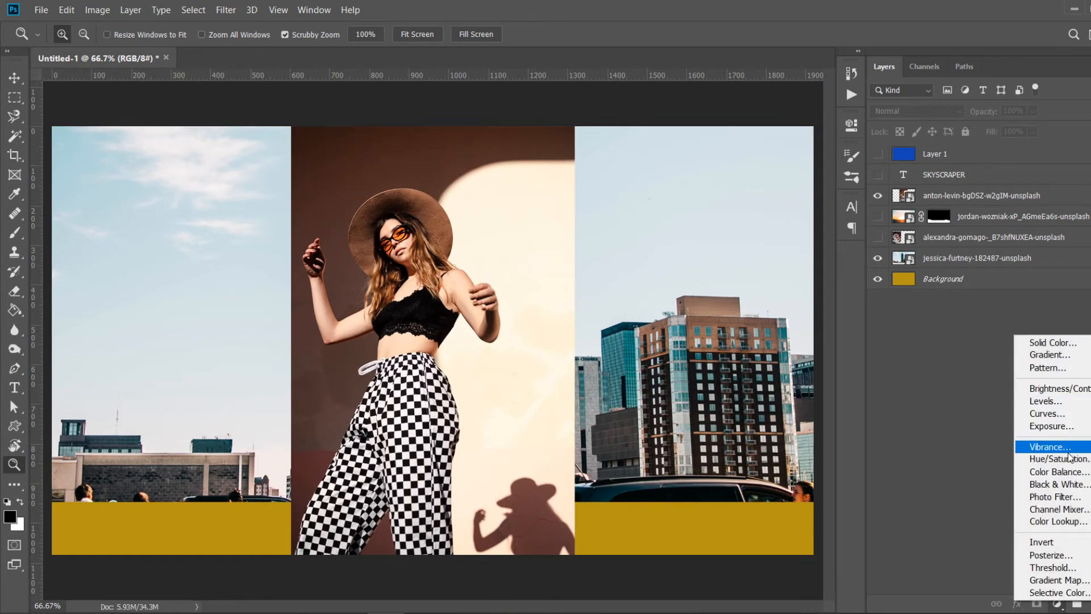
{"action": "left_click", "coordinate": [1062, 485]}
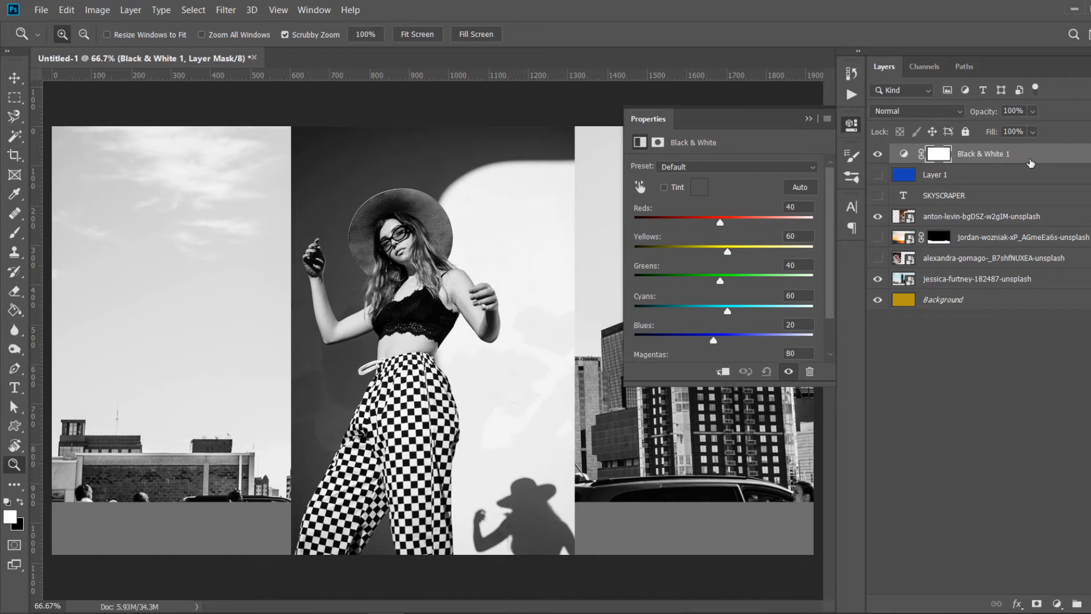
- Move the Black & White layer directly above the portrait layer and clip it to the portrait as a clipping mask
{"action": "left_click_drag", "start_coordinate": [1031, 163], "coordinate": [1004, 197]}
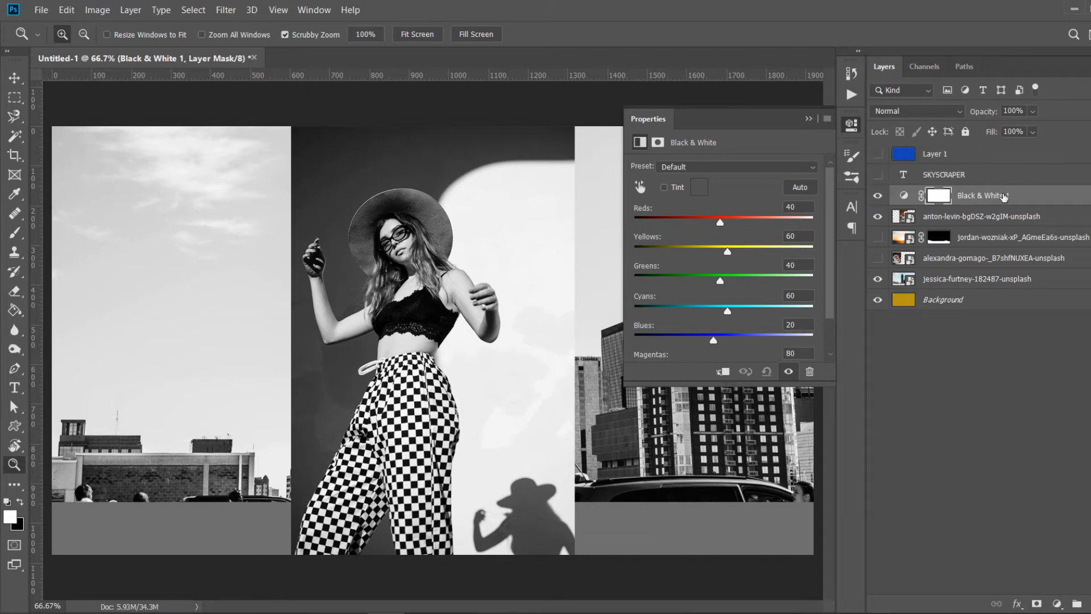
{"action": "right_click", "coordinate": [1007, 197]}
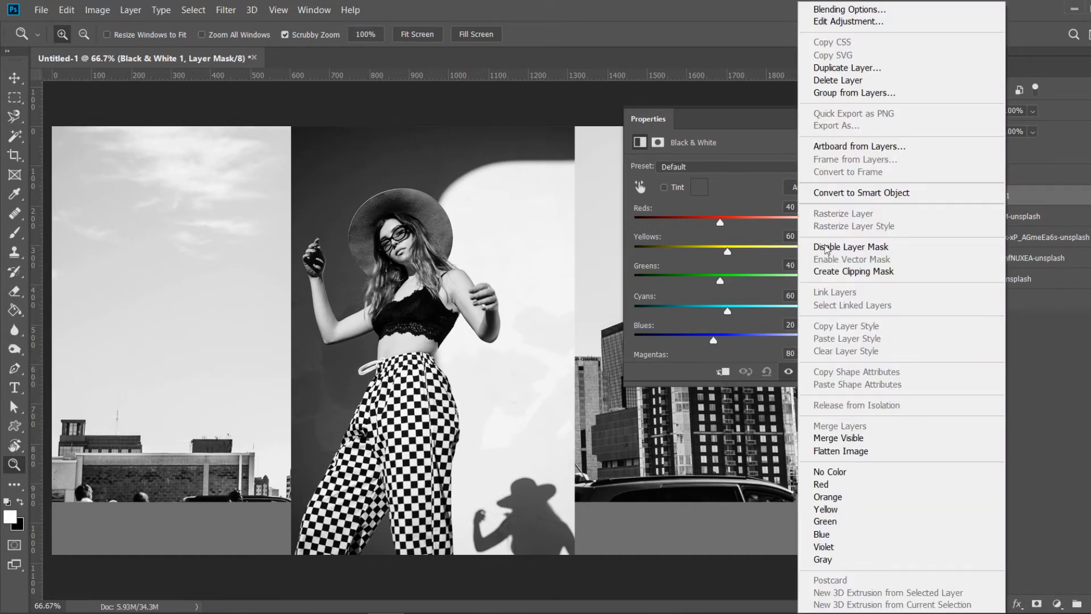
{"action": "left_click", "coordinate": [836, 271]}
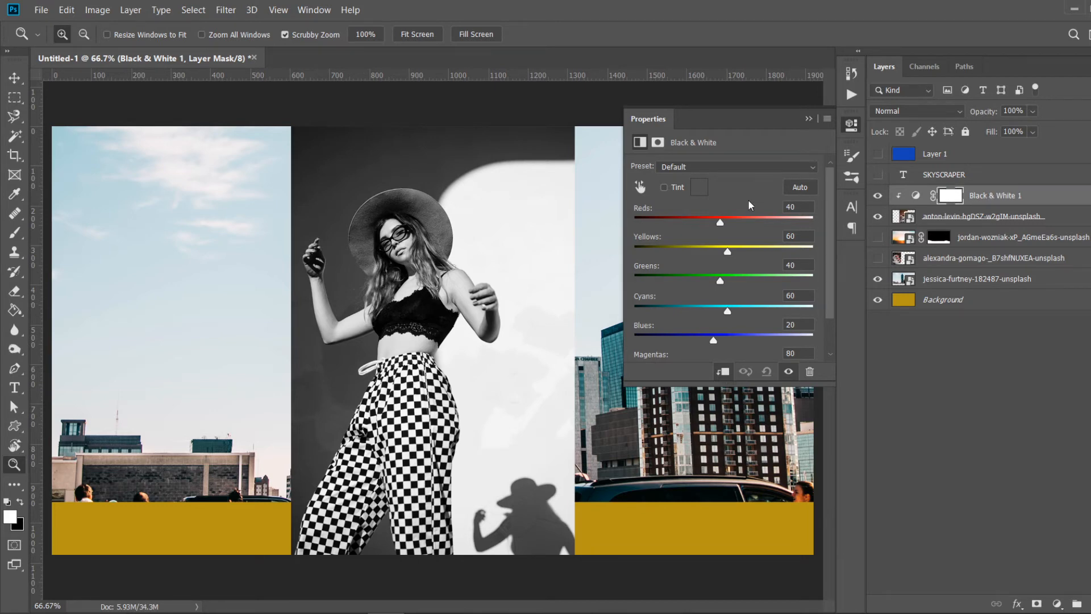
- Try the Red Filter preset, then set the Black & White adjustment's preset to Darker and collapse its properties
{"action": "mouse_move", "coordinate": [721, 218]}
{"action": "left_mouse_down"}
{"action": "mouse_move", "coordinate": [676, 224]}
{"action": "mouse_move", "coordinate": [758, 219]}
{"action": "mouse_move", "coordinate": [722, 223]}
{"action": "mouse_move", "coordinate": [755, 243]}
{"action": "mouse_move", "coordinate": [731, 232]}
{"action": "left_mouse_up"}
{"action": "left_click", "coordinate": [733, 165]}
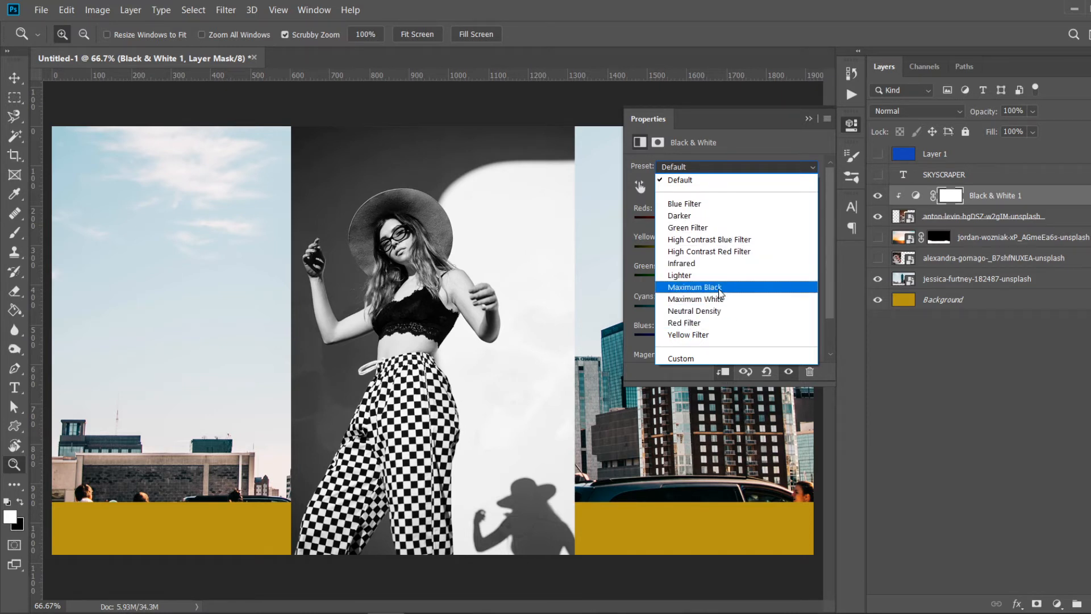
{"action": "left_click", "coordinate": [717, 325]}
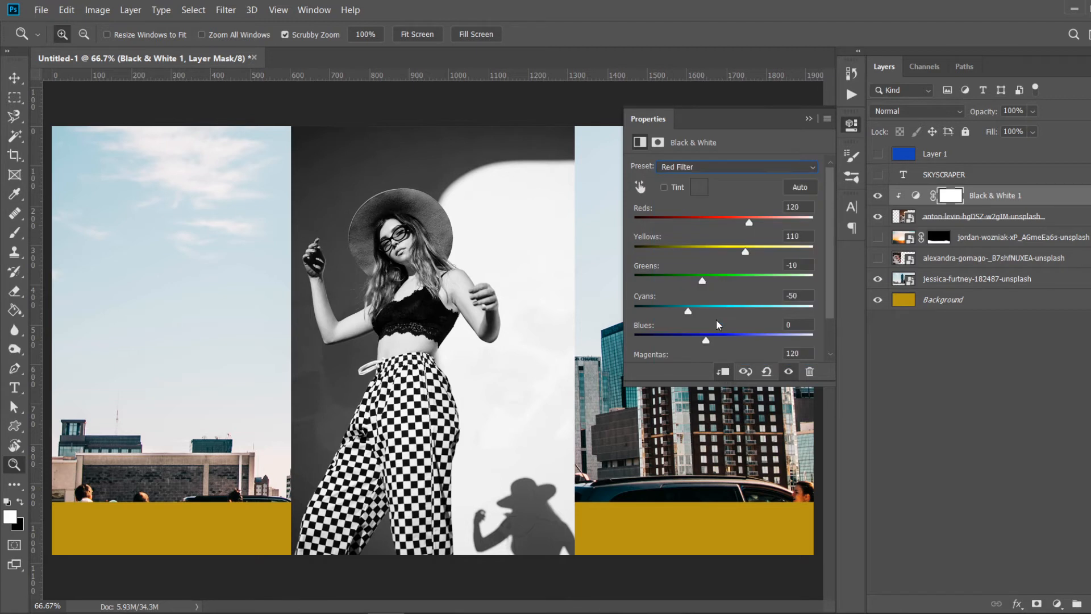
{"action": "left_click", "coordinate": [737, 166]}
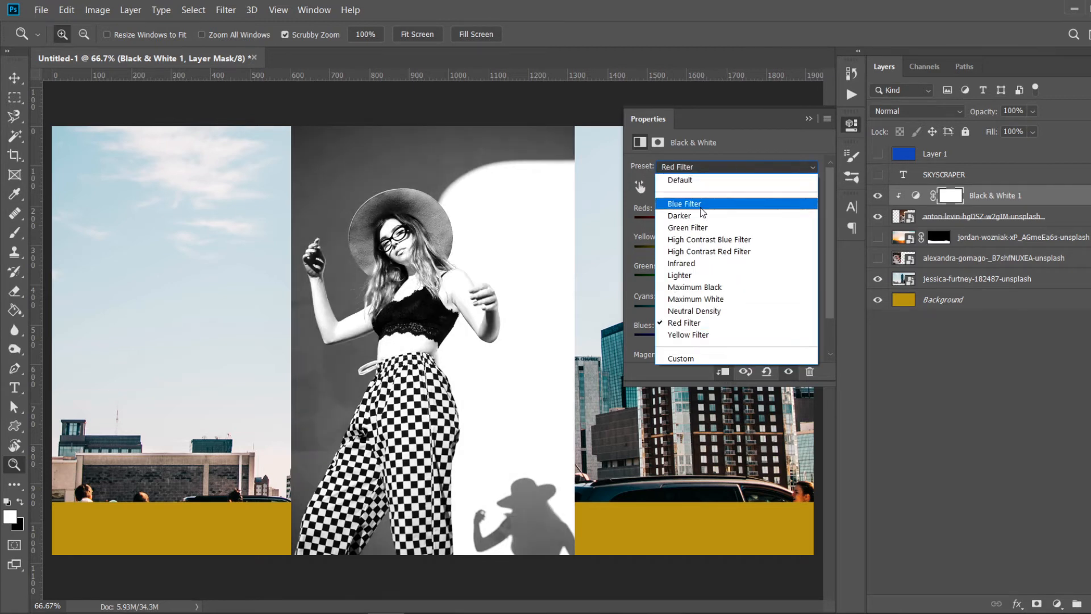
{"action": "left_click", "coordinate": [695, 215]}
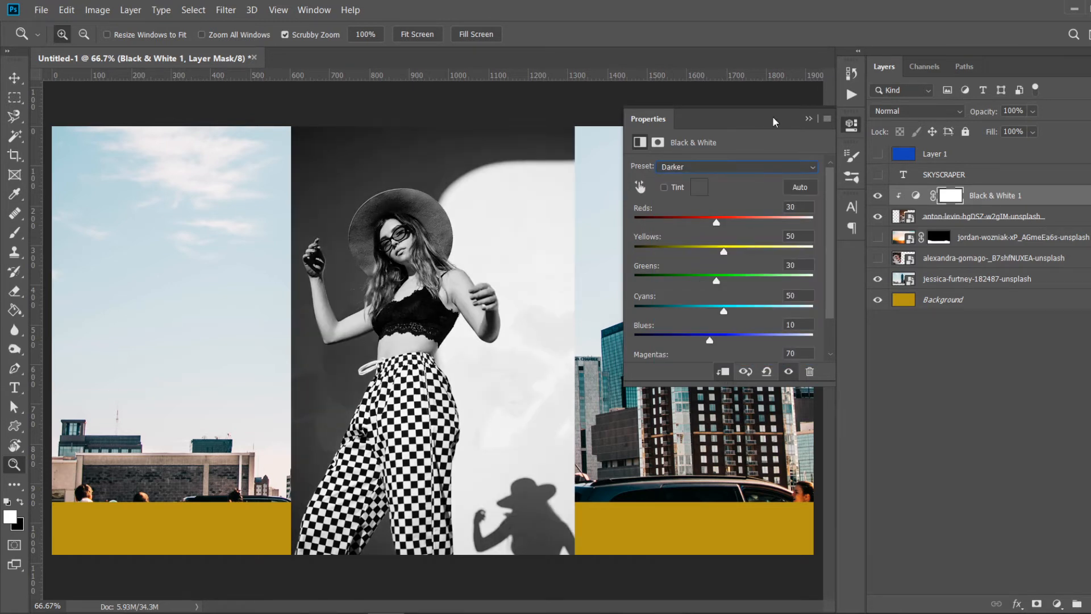
{"action": "left_click", "coordinate": [808, 119]}
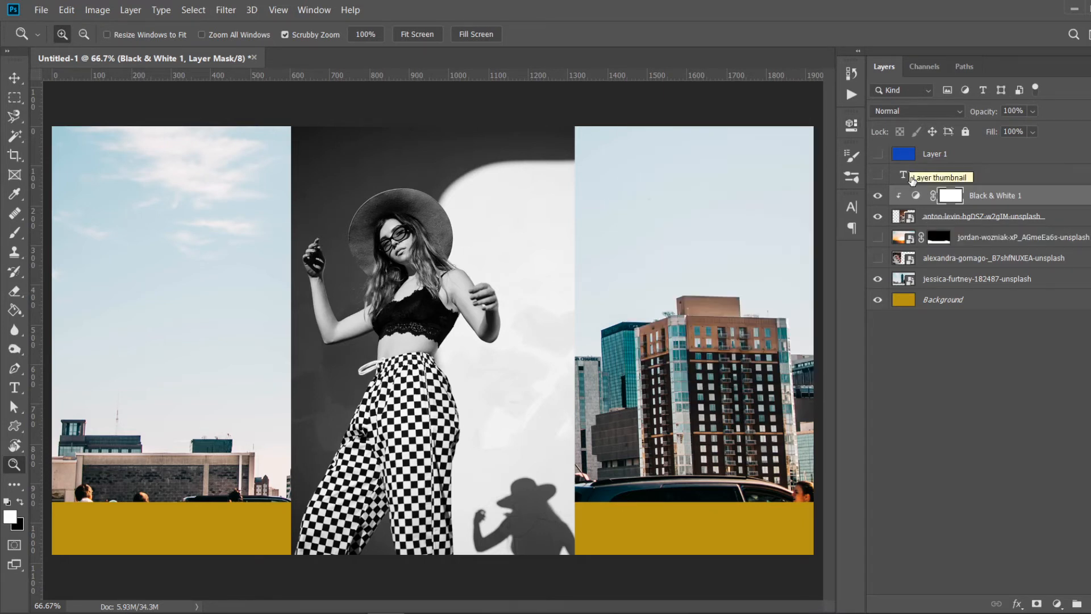
- Reopen the Black & White properties, enable Tint and set Reds 38, Yellows 142, Greens 142, Cyans -106, Blues 138
{"action": "left_click", "coordinate": [916, 197]}
{"action": "left_click", "coordinate": [916, 196]}
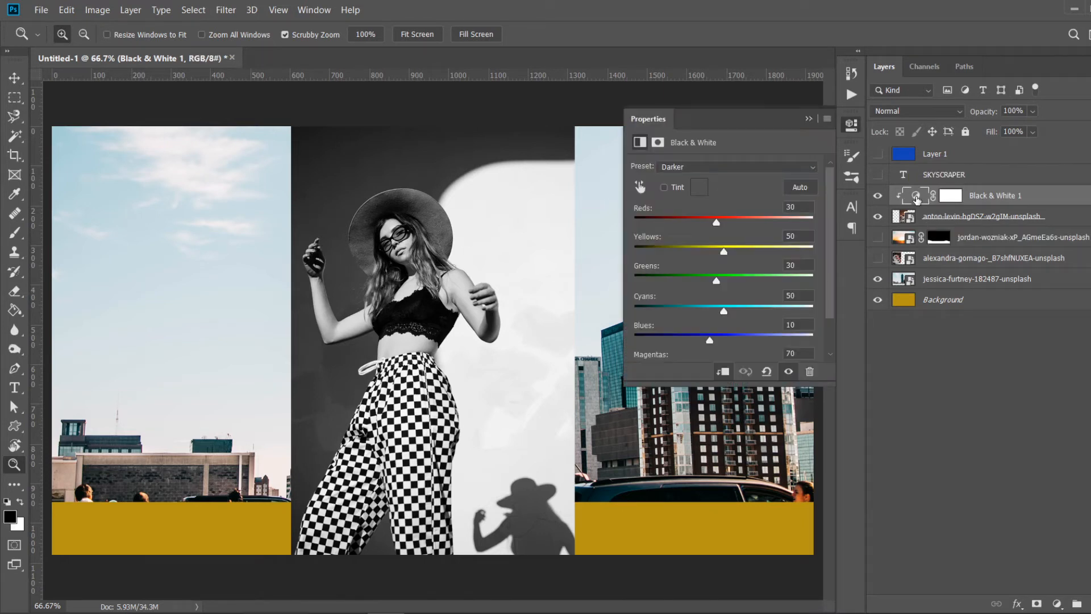
{"action": "left_click_drag", "start_coordinate": [830, 295], "coordinate": [830, 329]}
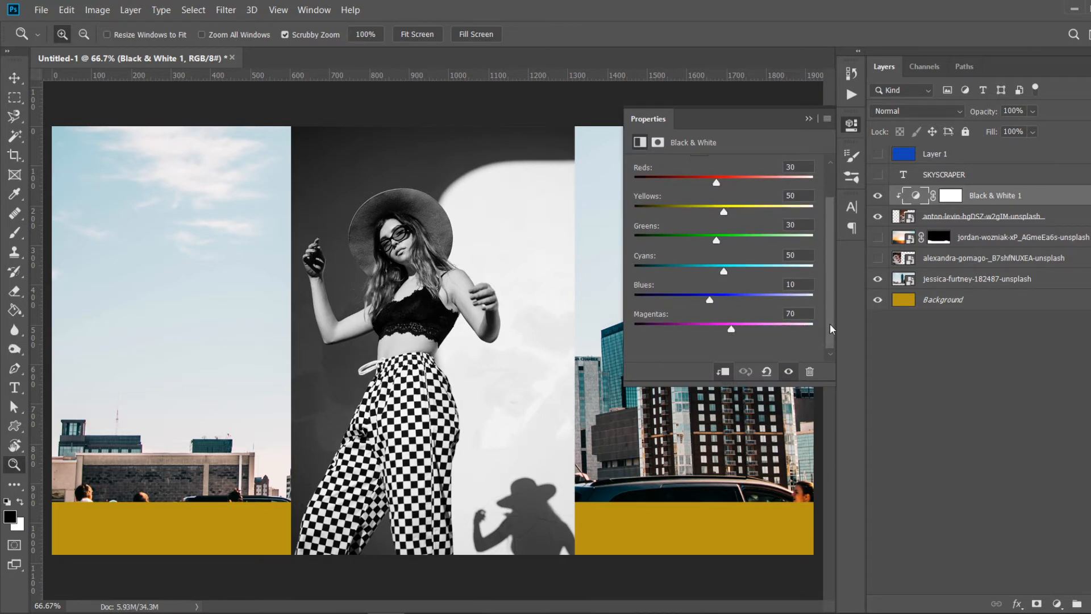
{"action": "scroll", "coordinate": [830, 334], "scroll_direction": "up", "scroll_amount": 2}
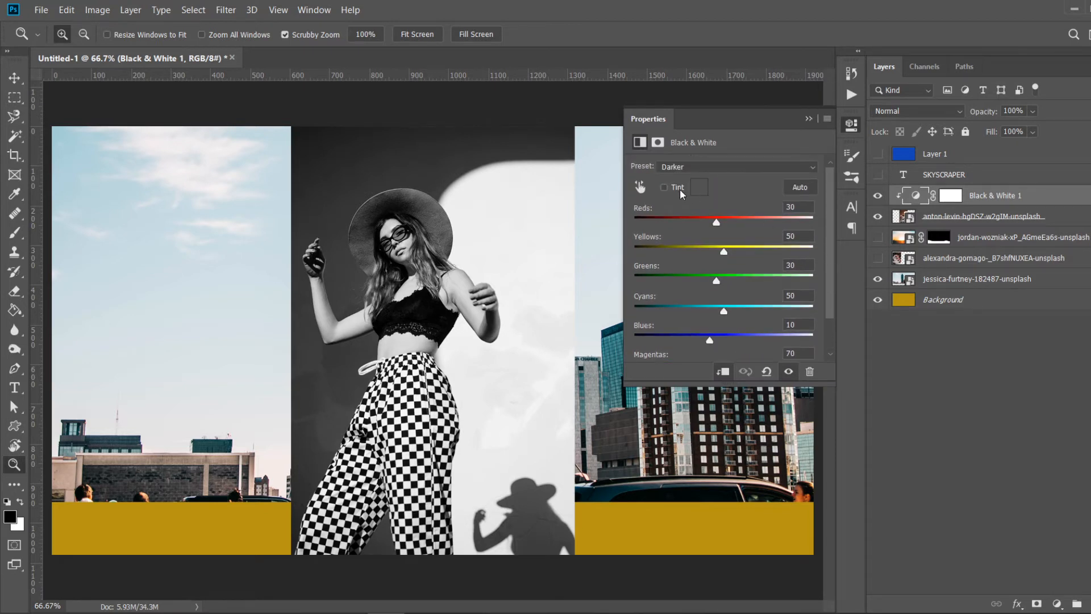
{"action": "left_click", "coordinate": [665, 187]}
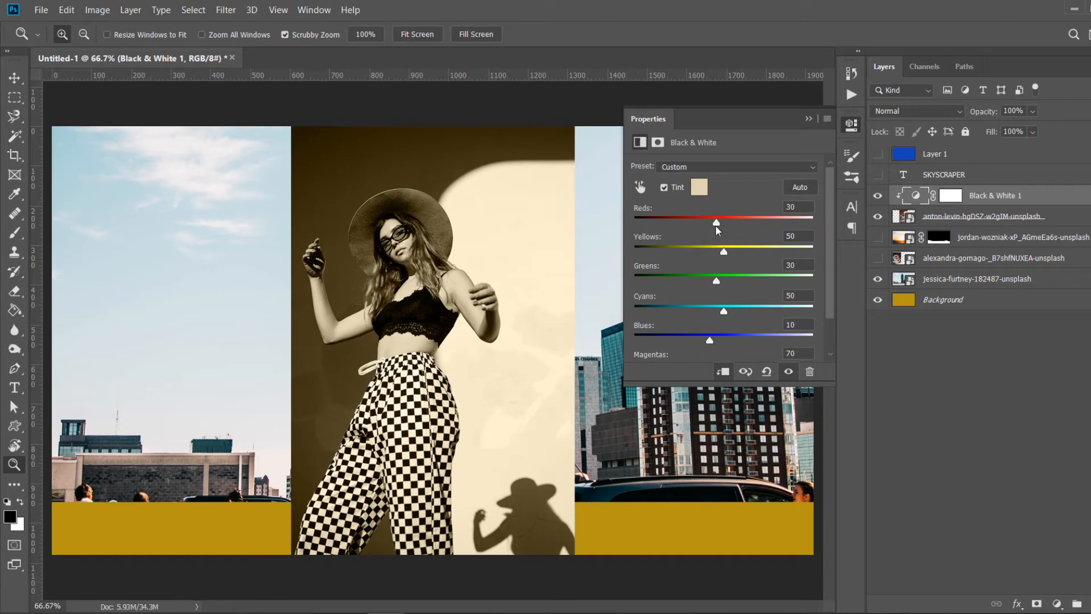
{"action": "left_click_drag", "start_coordinate": [719, 218], "coordinate": [669, 311]}
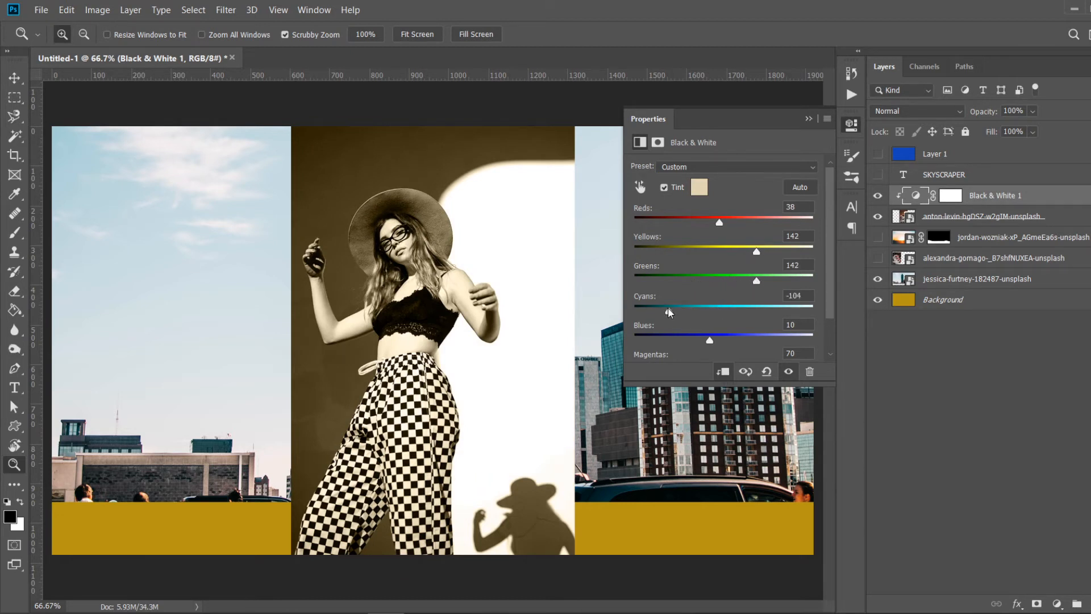
{"action": "left_click_drag", "start_coordinate": [711, 340], "coordinate": [755, 340]}
- Set the Black & White tint colour to the pale blue b3bce1
{"action": "left_click", "coordinate": [700, 187]}
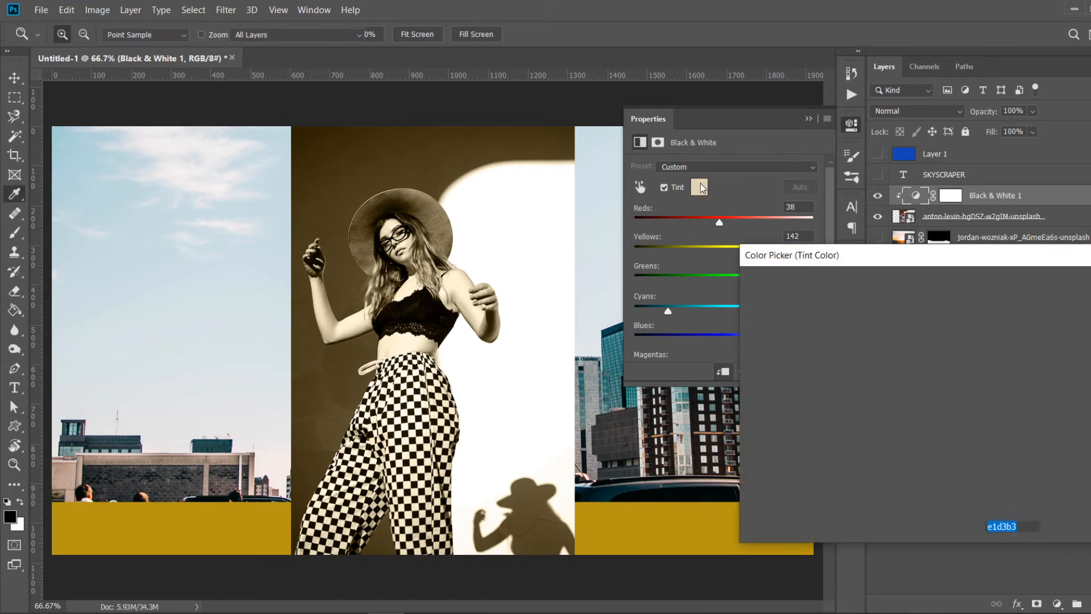
{"action": "left_click", "coordinate": [952, 359]}
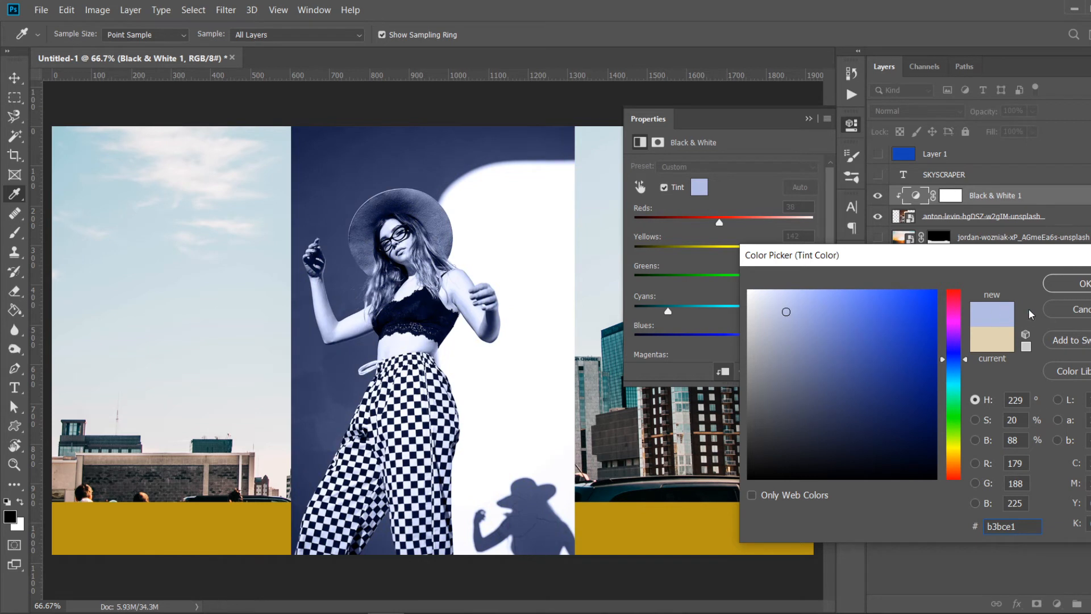
{"action": "key", "text": "z"}
{"action": "left_click", "coordinate": [1075, 286]}
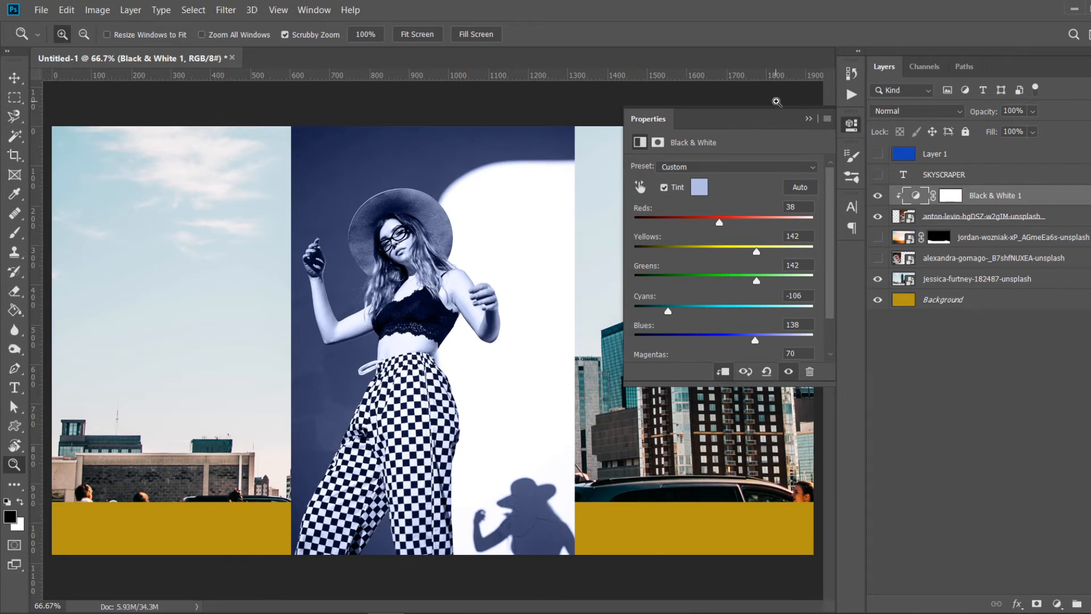
- Add a Hue/Saturation adjustment layer and hide the Black & White adjustment
{"action": "left_click", "coordinate": [810, 119]}
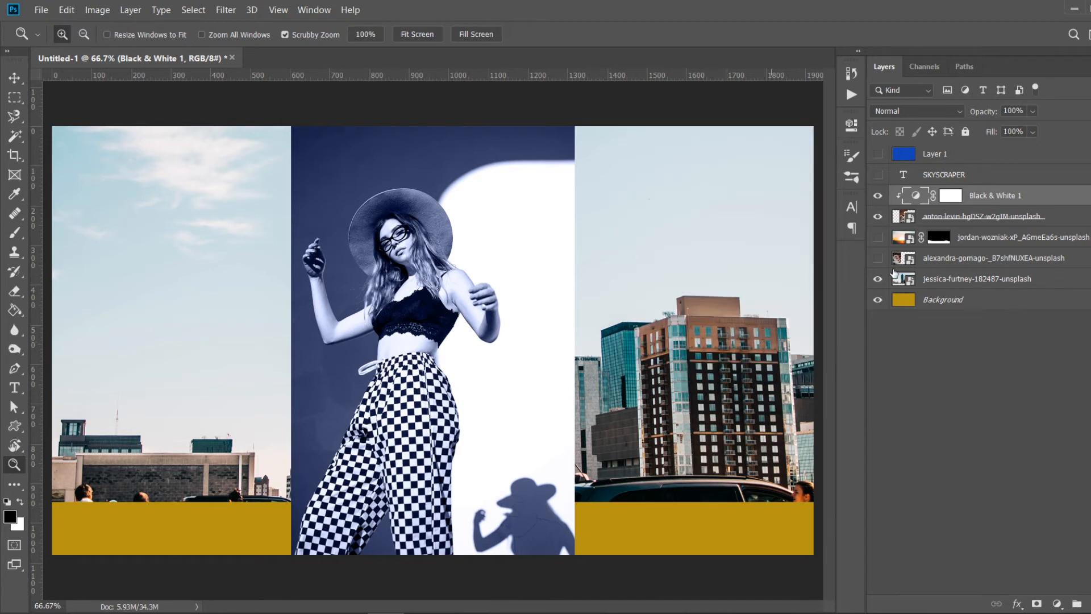
{"action": "left_click", "coordinate": [1057, 603]}
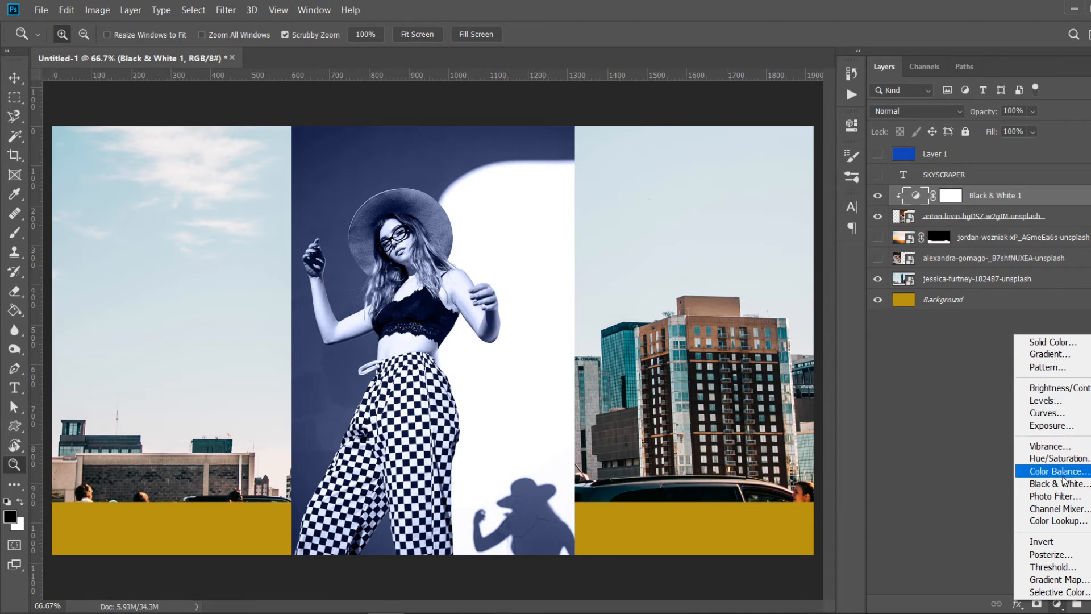
{"action": "left_click", "coordinate": [1057, 458]}
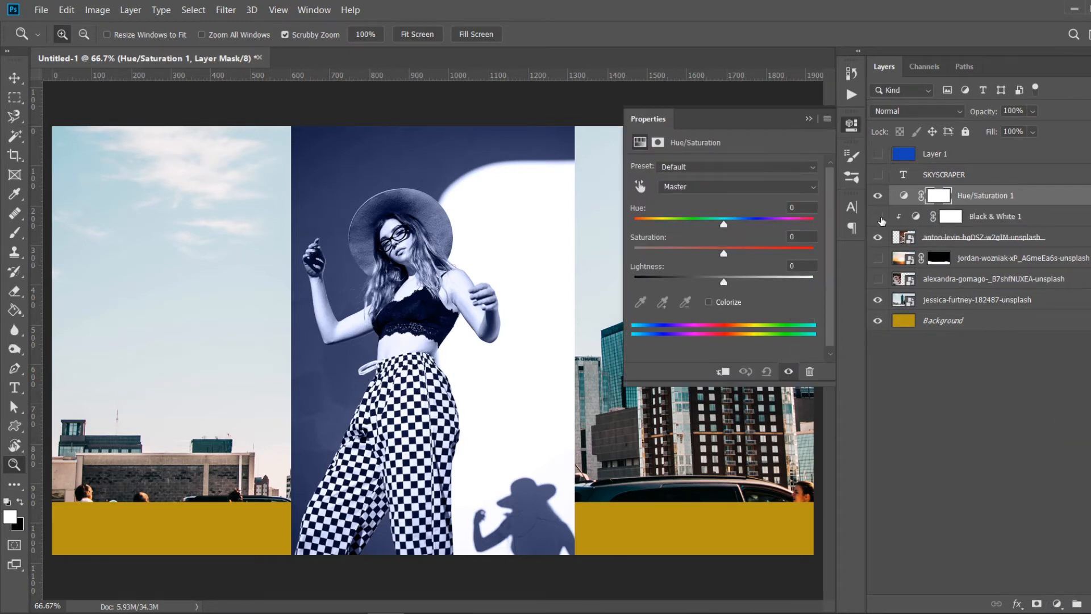
{"action": "left_click", "coordinate": [878, 217]}
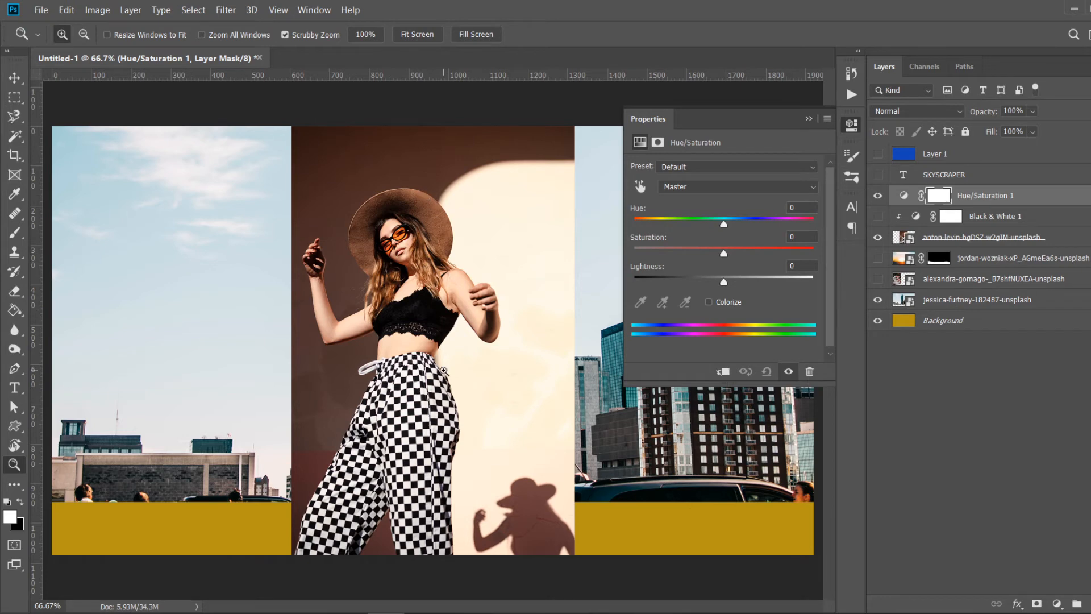
- Zoom in on the portrait and set the Hue/Saturation adjustment to Hue 0, Saturation +2 and Lightness -5
{"action": "left_click", "coordinate": [444, 371]}
{"action": "left_click", "coordinate": [445, 260]}
{"action": "scroll", "coordinate": [445, 261], "scroll_direction": "up", "scroll_amount": 1}
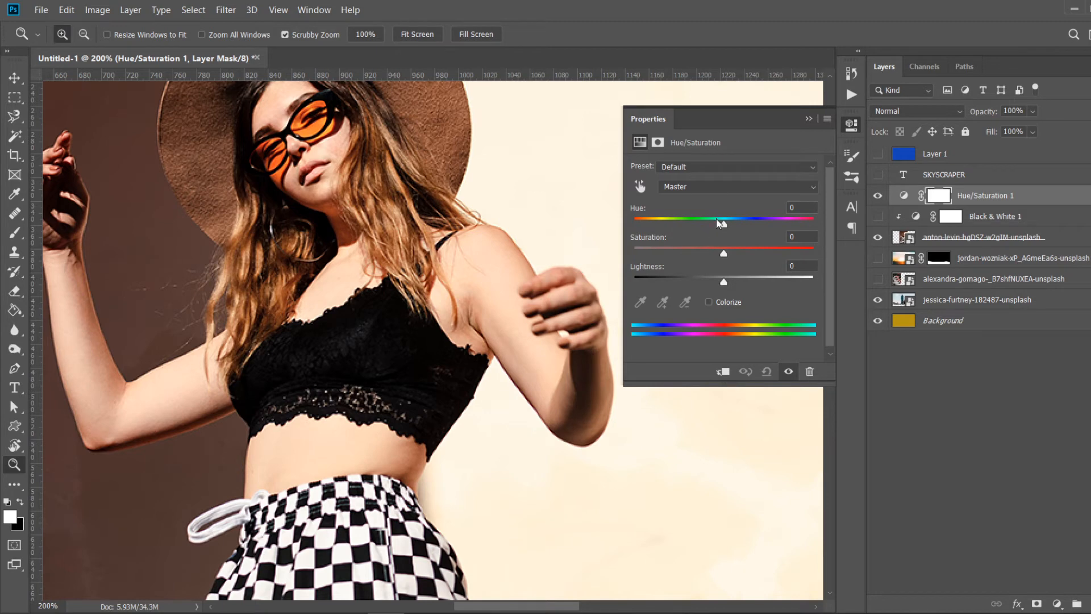
{"action": "mouse_move", "coordinate": [726, 227]}
{"action": "left_mouse_down"}
{"action": "mouse_move", "coordinate": [655, 226]}
{"action": "mouse_move", "coordinate": [807, 226]}
{"action": "mouse_move", "coordinate": [687, 226]}
{"action": "mouse_move", "coordinate": [716, 222]}
{"action": "left_mouse_up"}
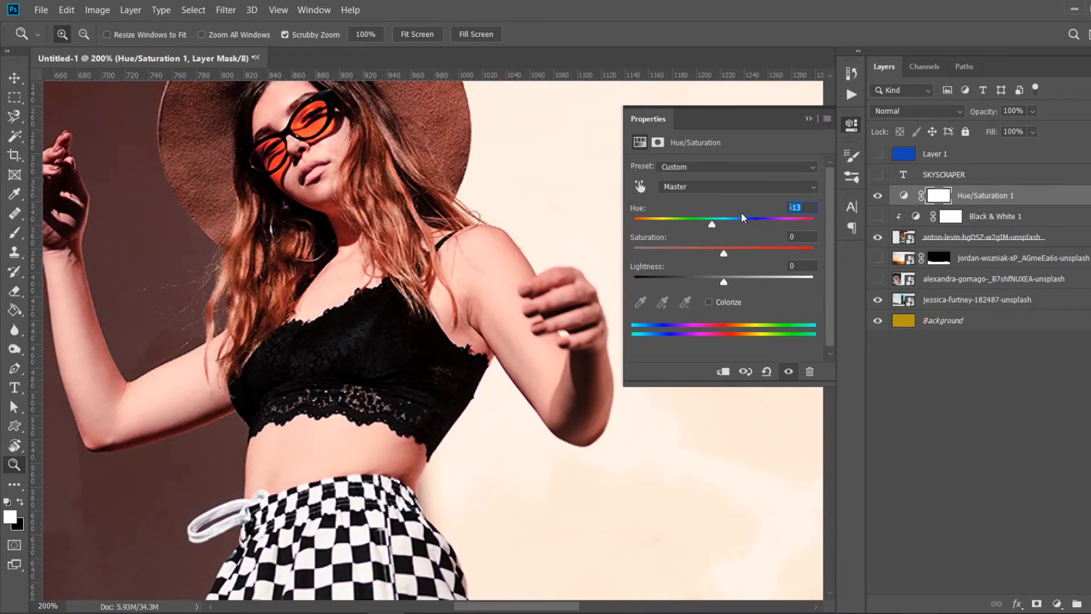
{"action": "type", "text": "0"}
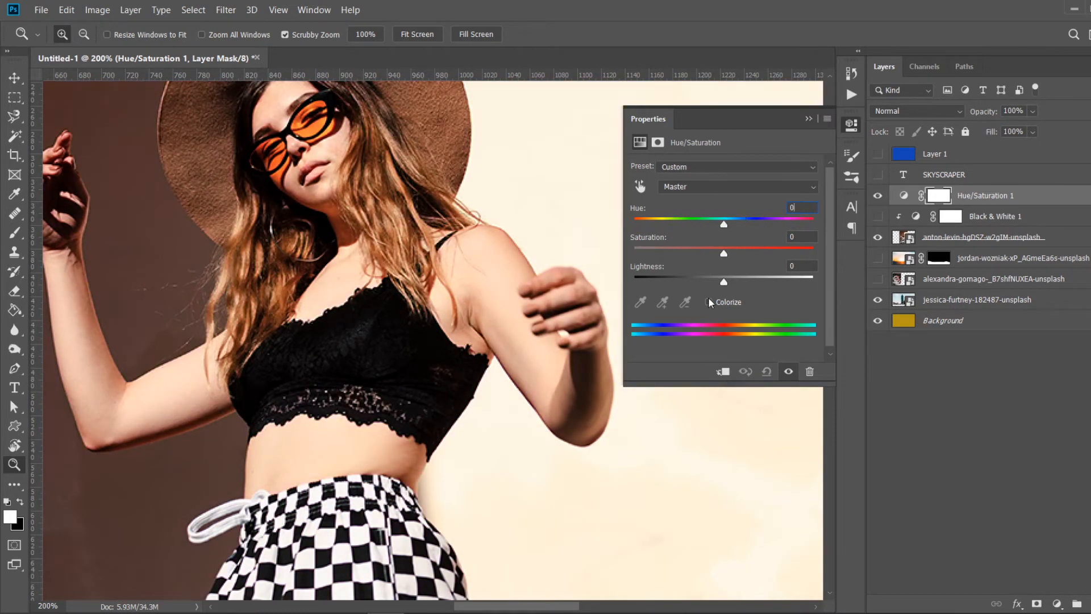
{"action": "left_click_drag", "start_coordinate": [730, 253], "coordinate": [753, 250]}
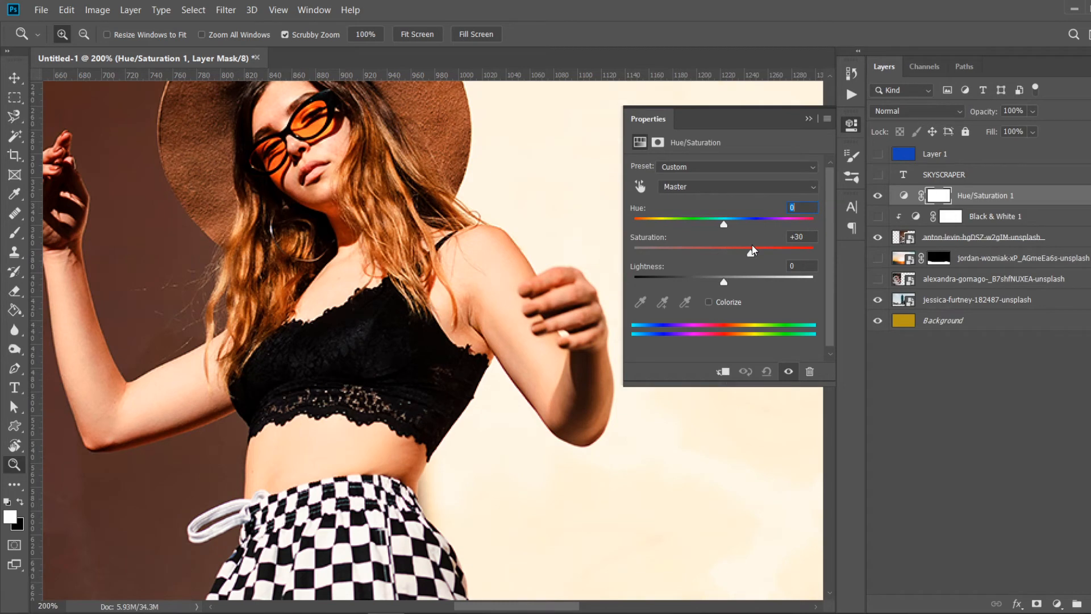
{"action": "left_click_drag", "start_coordinate": [752, 250], "coordinate": [725, 252]}
{"action": "left_click", "coordinate": [718, 281]}
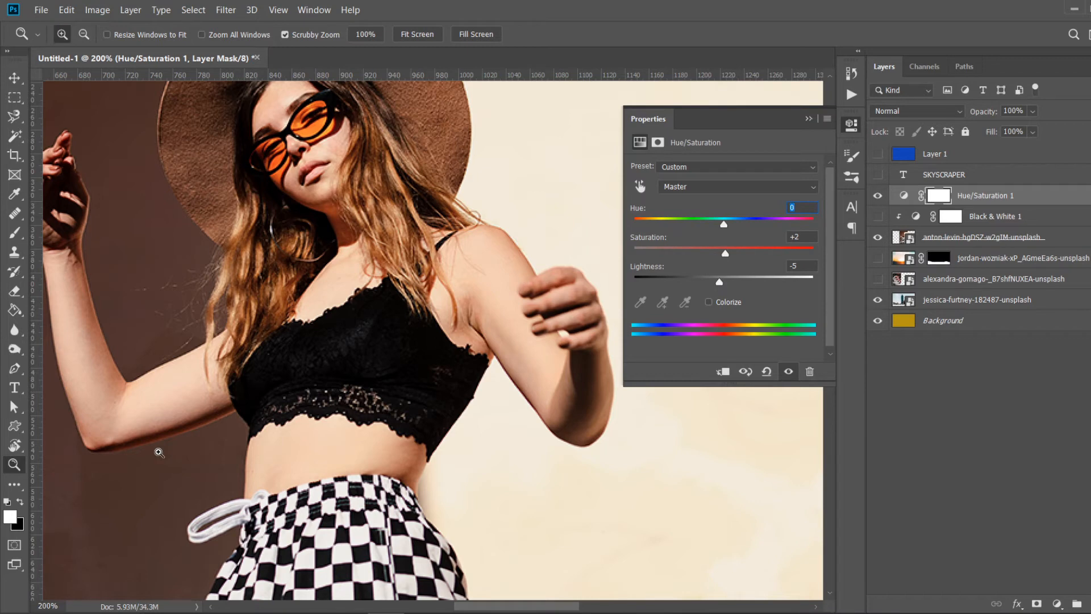
{"action": "key", "text": "alt"}
{"action": "left_click", "coordinate": [159, 452], "text": "alt"}
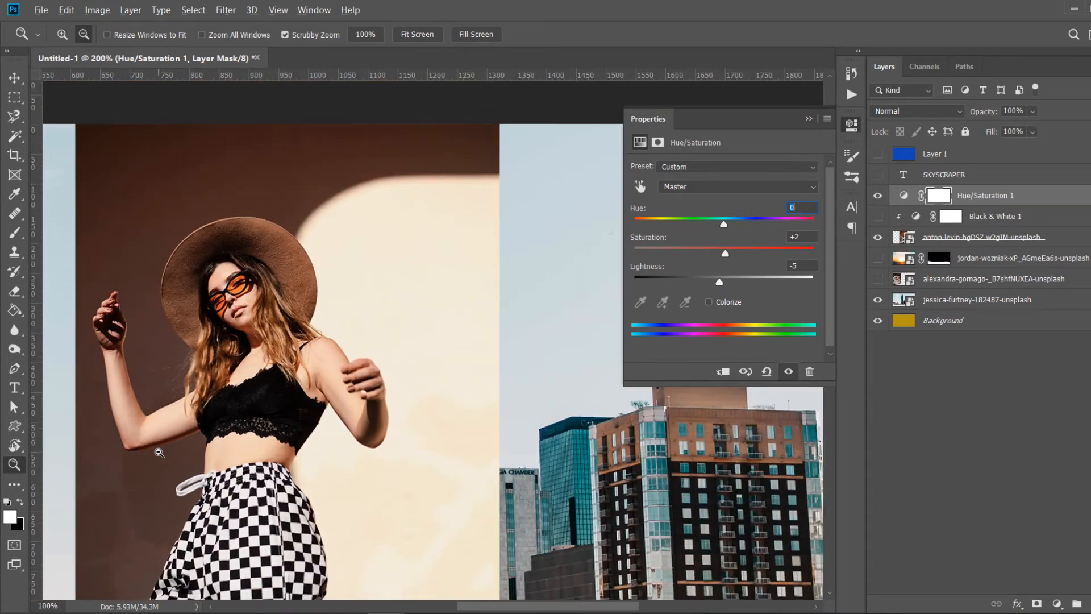
{"action": "left_click", "coordinate": [159, 452], "text": "alt"}
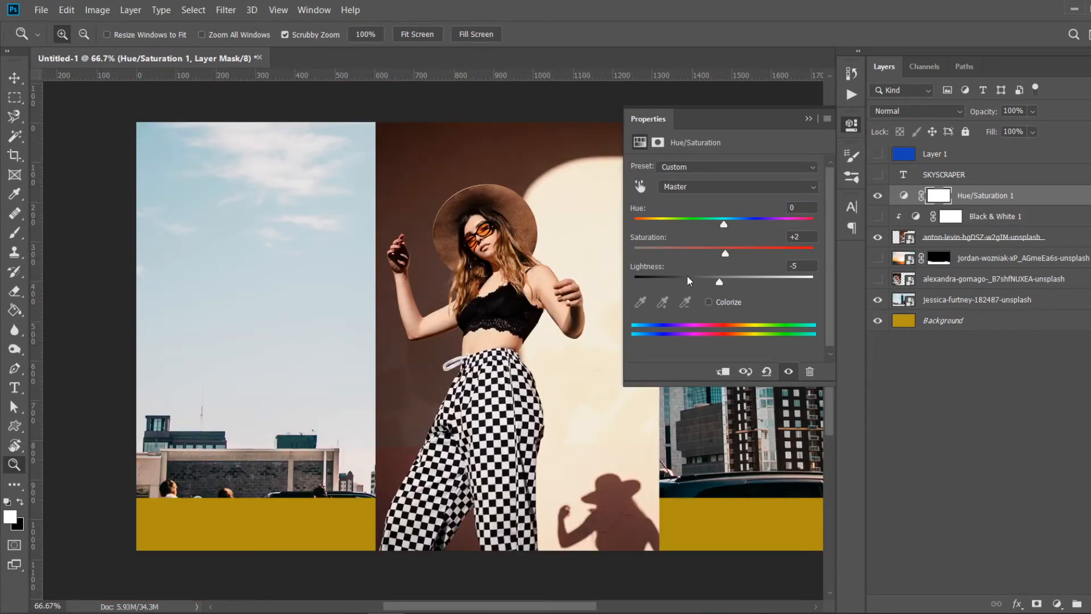
{"action": "left_click", "coordinate": [852, 125]}
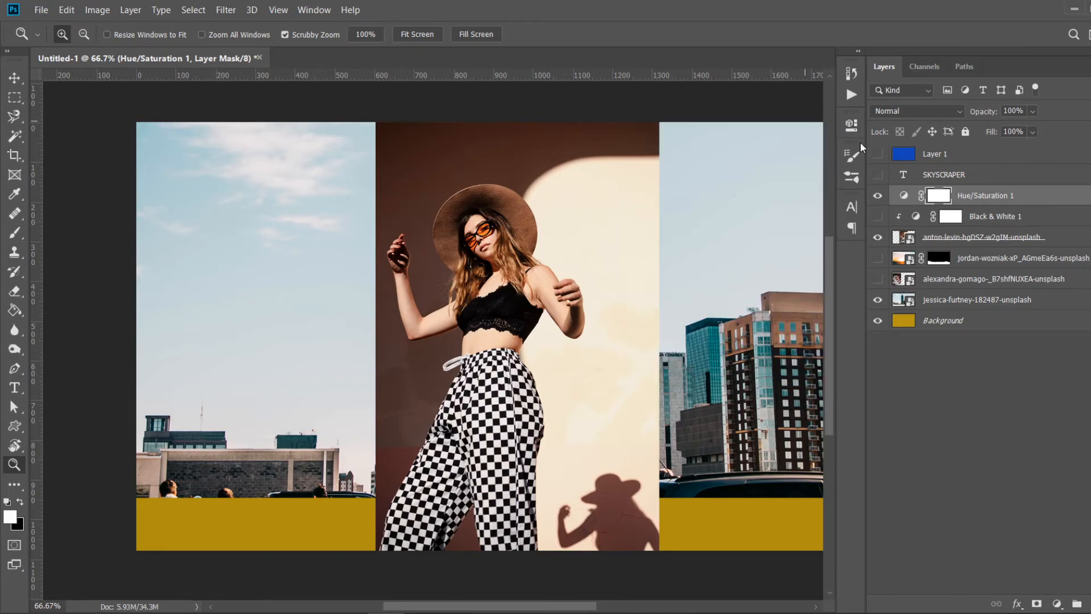
- Show Layer 1 and move the Hue/Saturation adjustment layer to the top of the layer stack
{"action": "left_click", "coordinate": [978, 159]}
{"action": "left_click", "coordinate": [878, 154]}
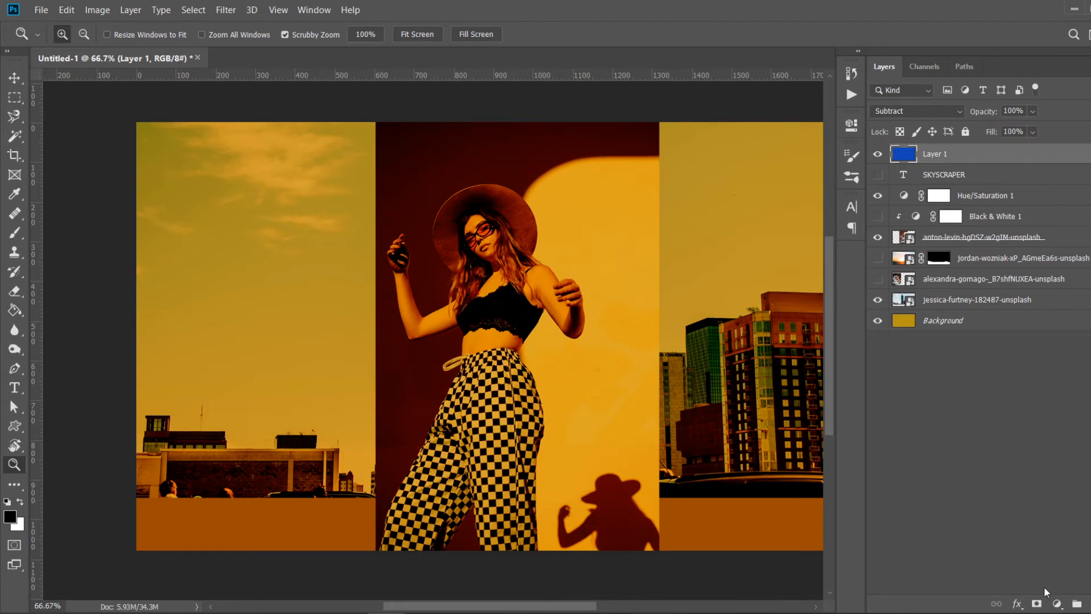
{"action": "left_click", "coordinate": [991, 187]}
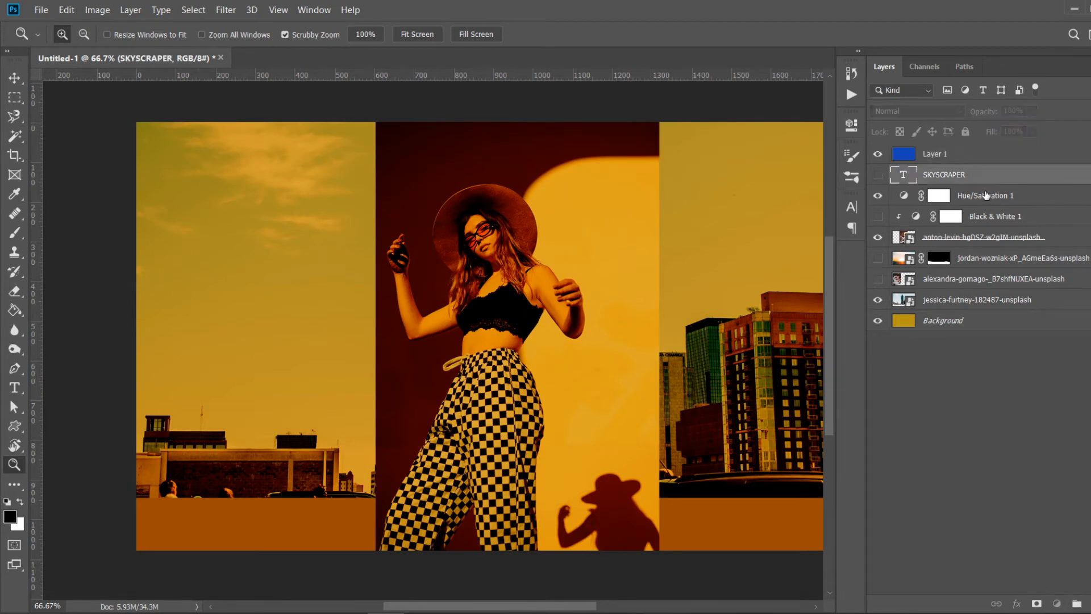
{"action": "left_click_drag", "start_coordinate": [987, 195], "coordinate": [995, 146]}
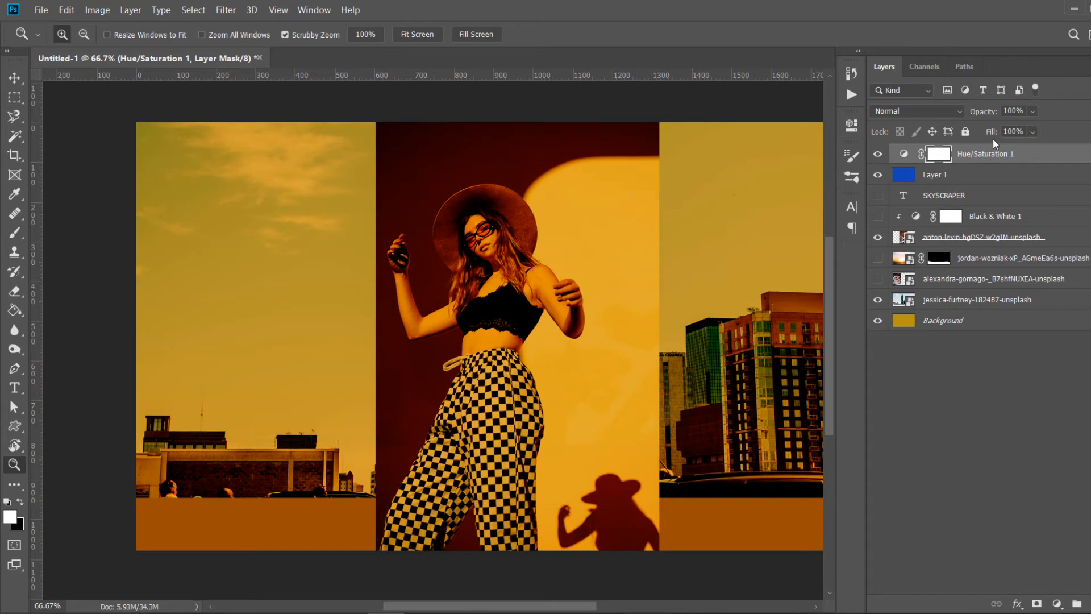
- Show the cake photo layer and set the top Hue/Saturation adjustment to Hue -49 and Lightness +4
{"action": "left_click", "coordinate": [878, 154]}
{"action": "left_click", "coordinate": [954, 174]}
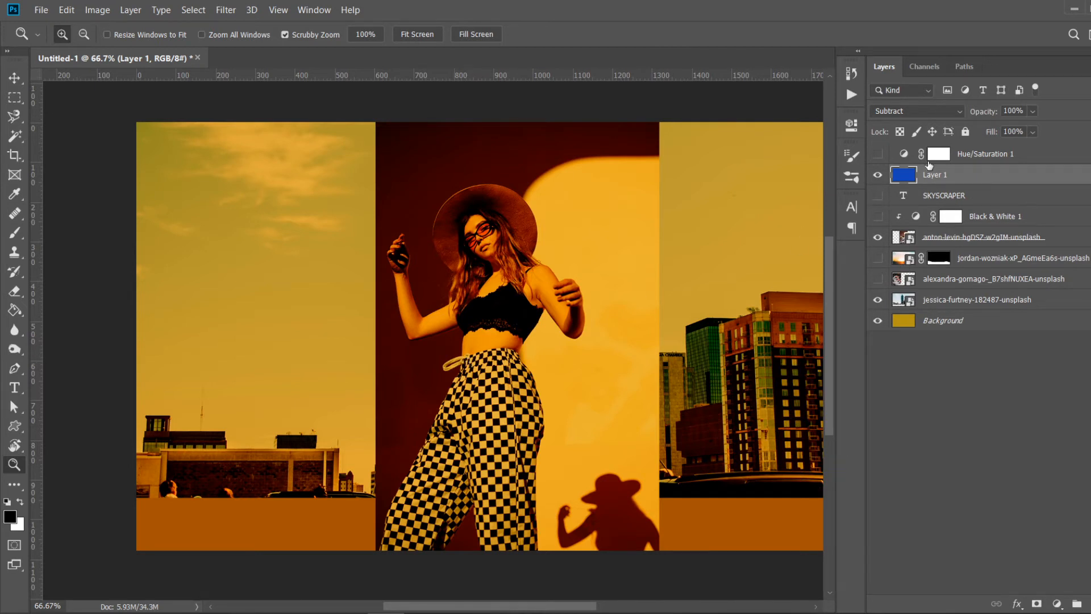
{"action": "left_click", "coordinate": [877, 280]}
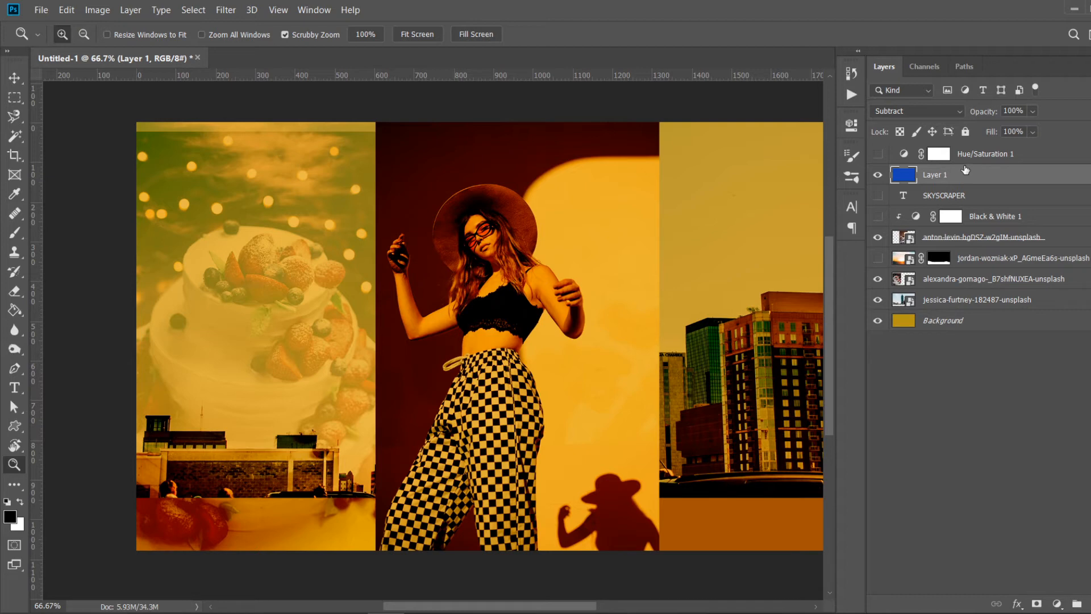
{"action": "left_click", "coordinate": [878, 154]}
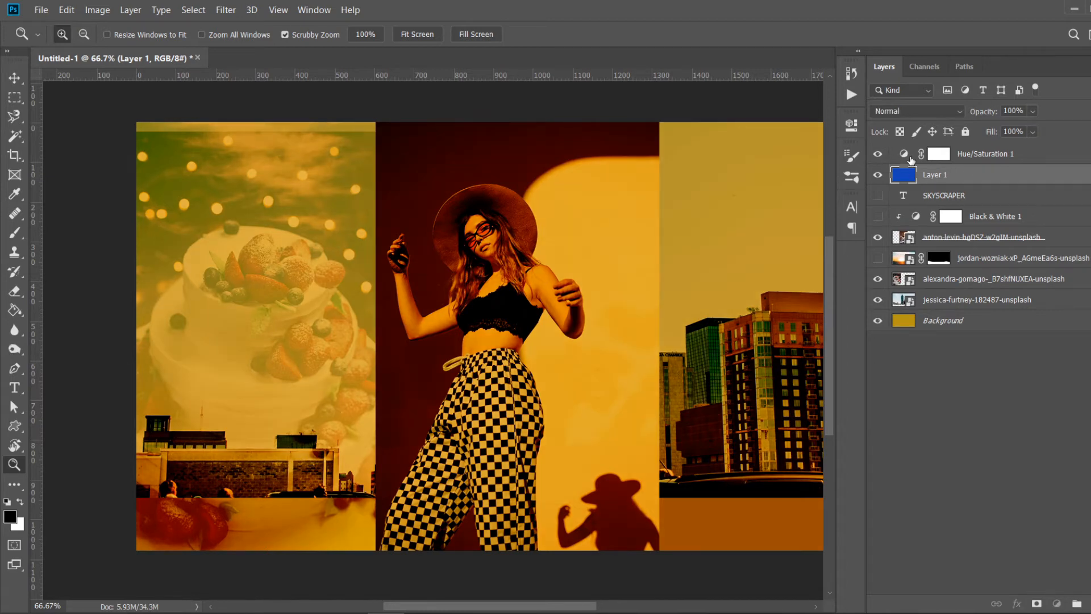
{"action": "left_click", "coordinate": [910, 160]}
{"action": "double_click", "coordinate": [908, 159]}
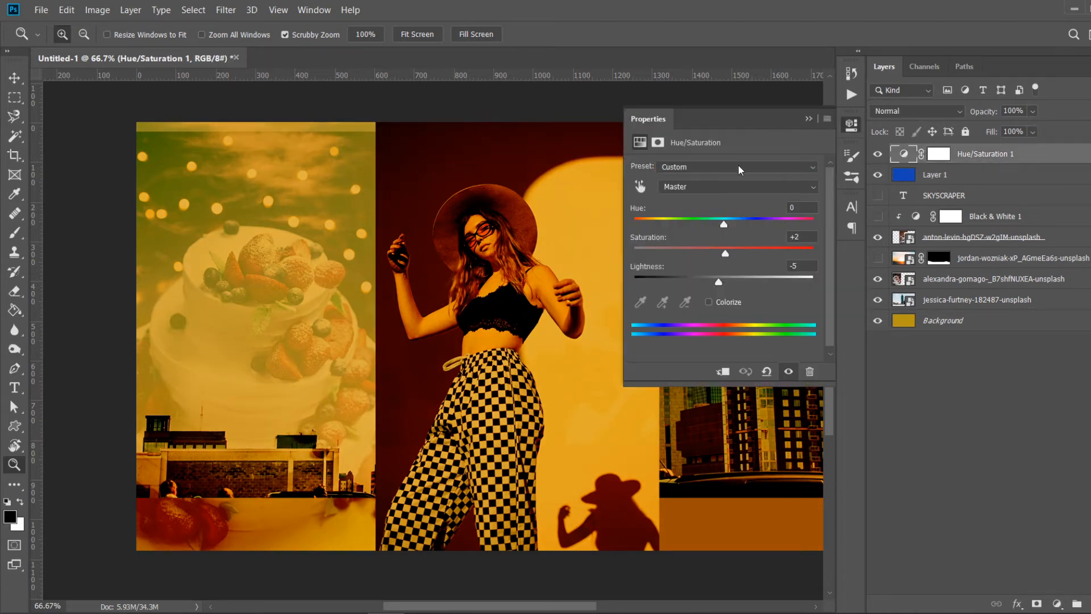
{"action": "left_click_drag", "start_coordinate": [721, 224], "coordinate": [682, 221]}
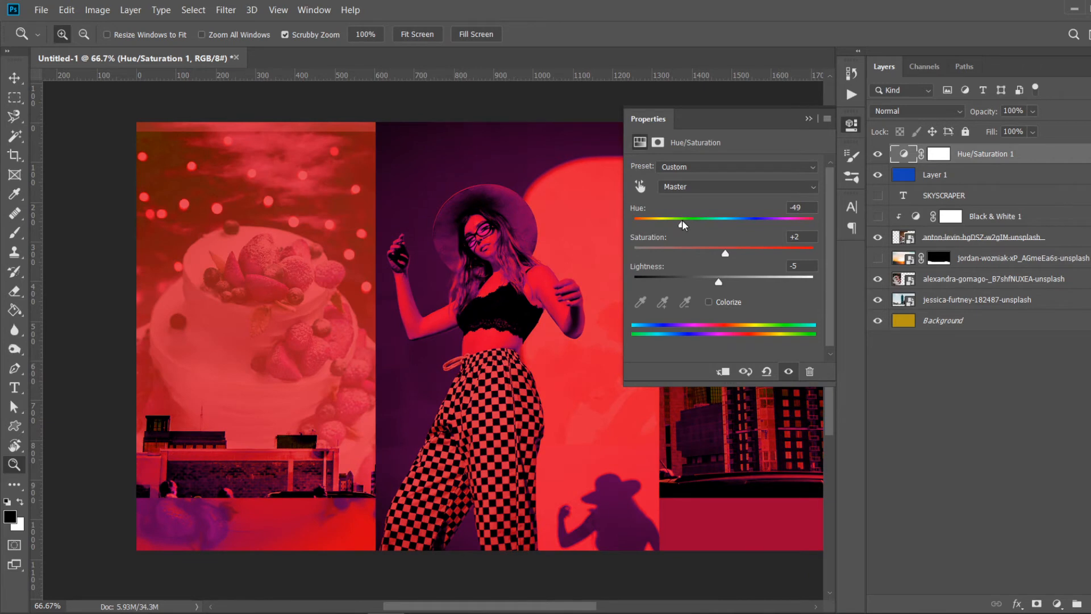
{"action": "left_click_drag", "start_coordinate": [725, 252], "coordinate": [727, 278]}
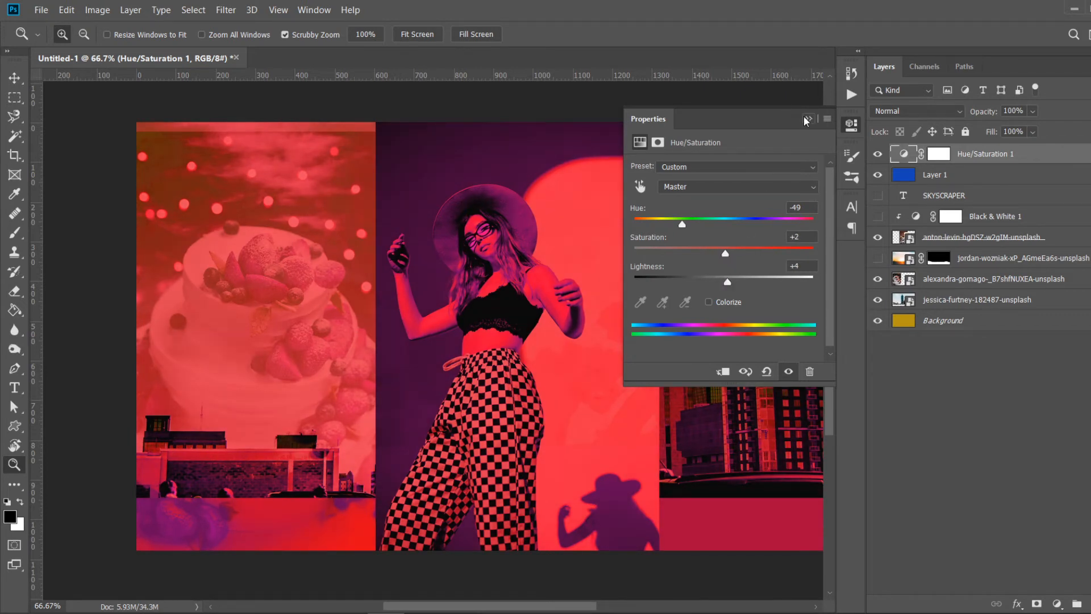
{"action": "left_click", "coordinate": [804, 117]}
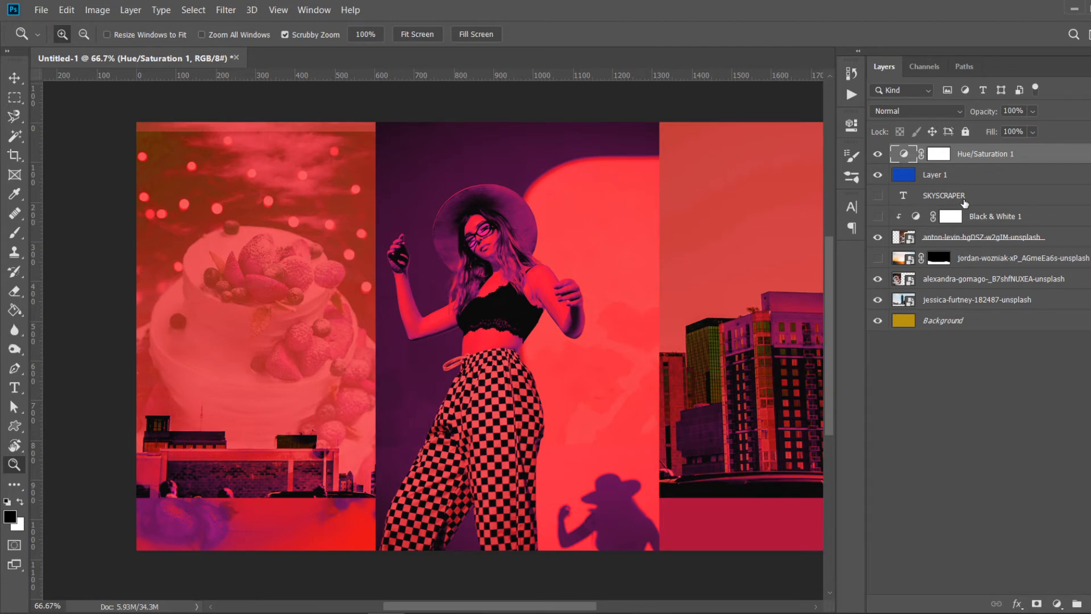
- Reopen the Hue/Saturation settings, then hide both the Hue/Saturation adjustment and Layer 1
{"action": "left_click", "coordinate": [965, 199]}
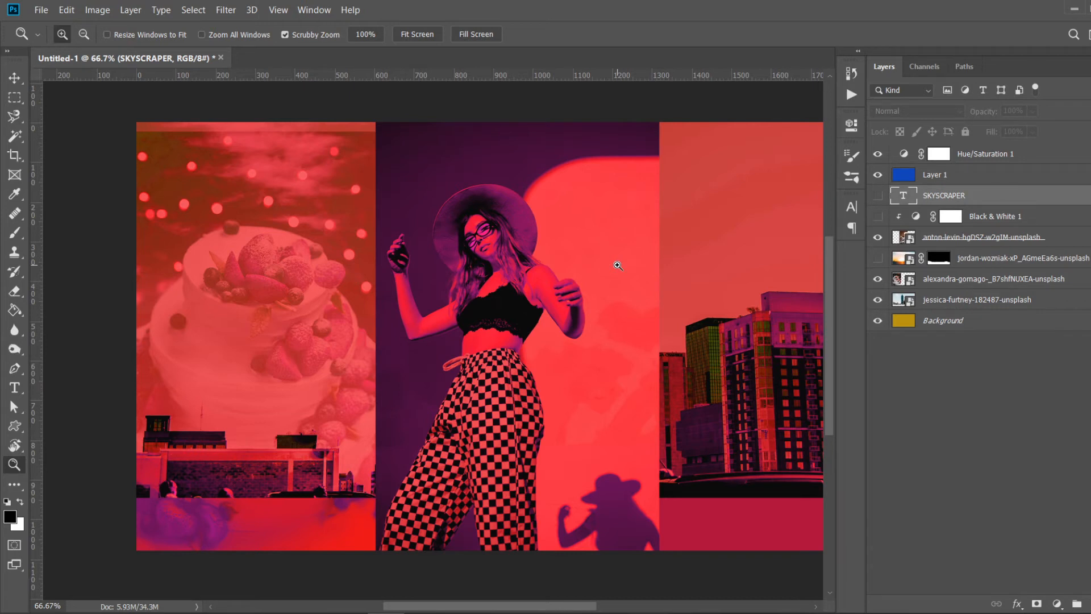
{"action": "left_click", "coordinate": [906, 154]}
{"action": "double_click", "coordinate": [905, 155]}
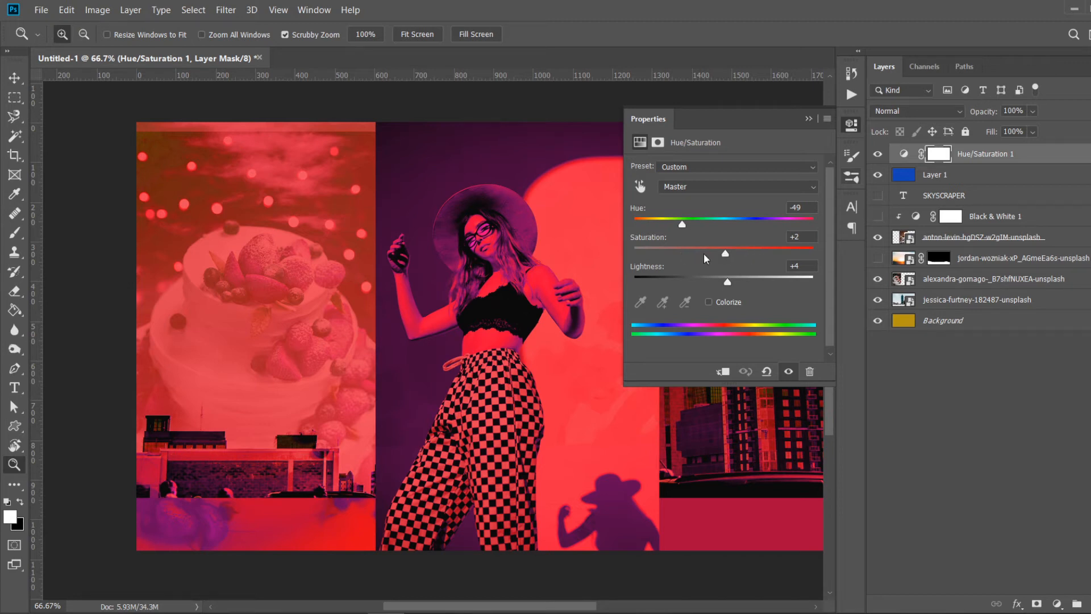
{"action": "left_click", "coordinate": [808, 118]}
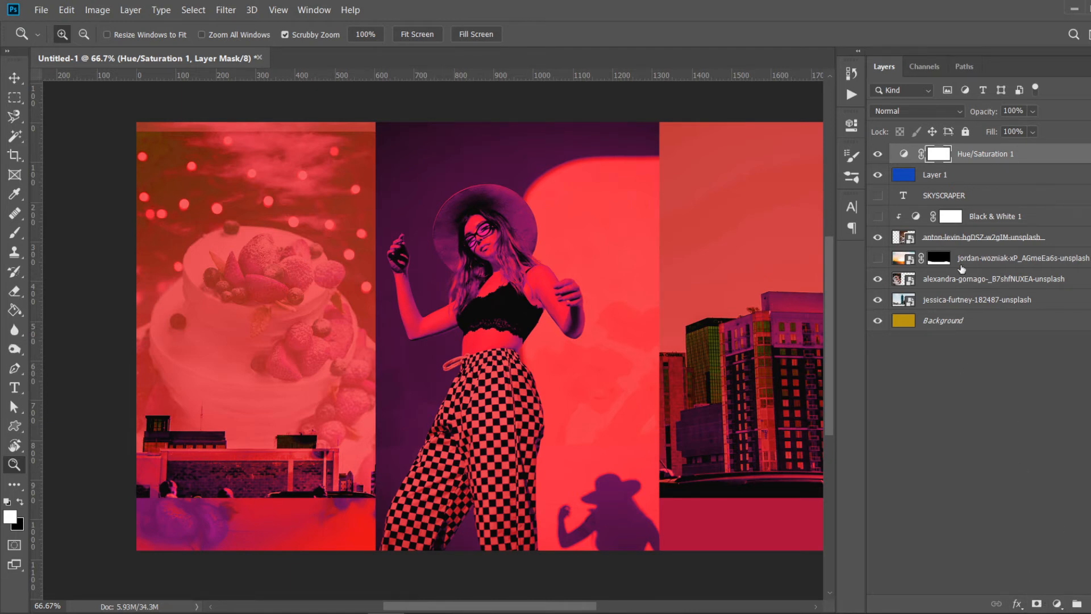
{"action": "left_click", "coordinate": [877, 154]}
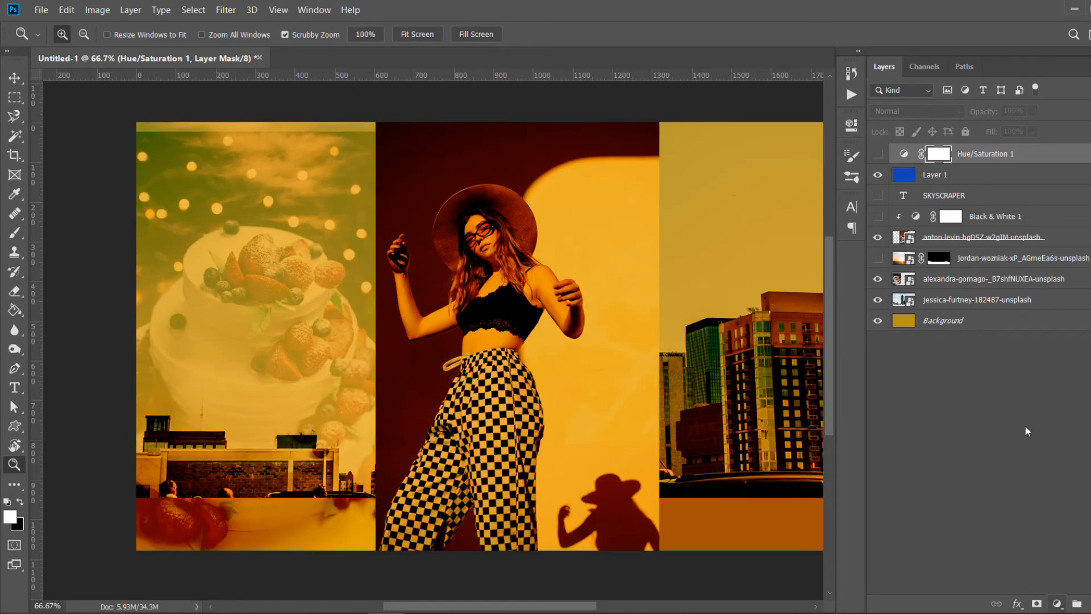
{"action": "left_click", "coordinate": [878, 174]}
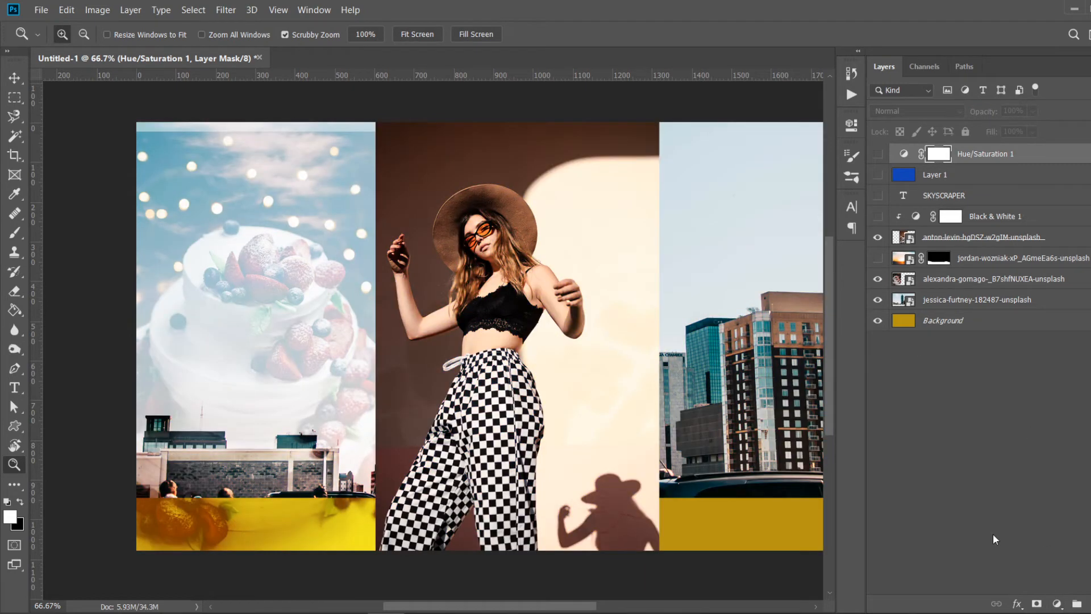
- Add a Levels adjustment layer and set its black point by sampling dark areas of the portrait
{"action": "left_click", "coordinate": [1057, 604]}
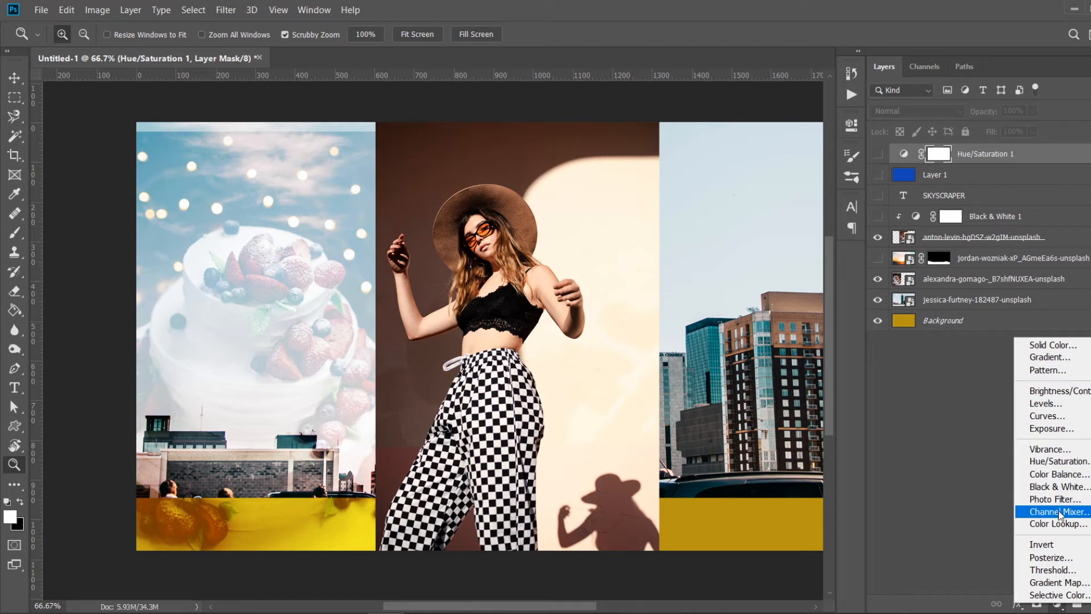
{"action": "left_click", "coordinate": [1049, 403]}
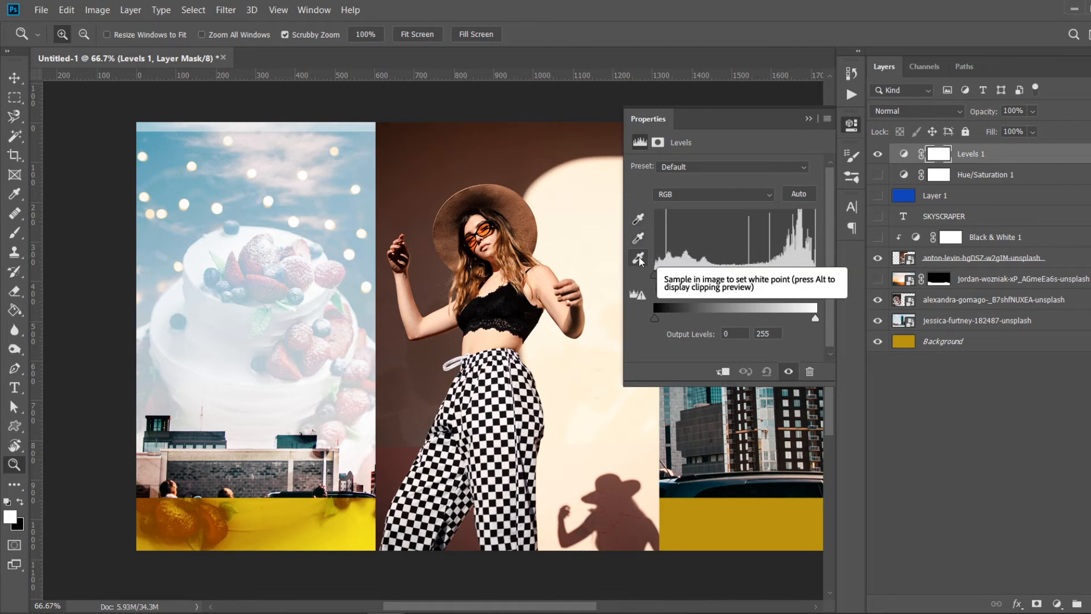
{"action": "left_click", "coordinate": [638, 220]}
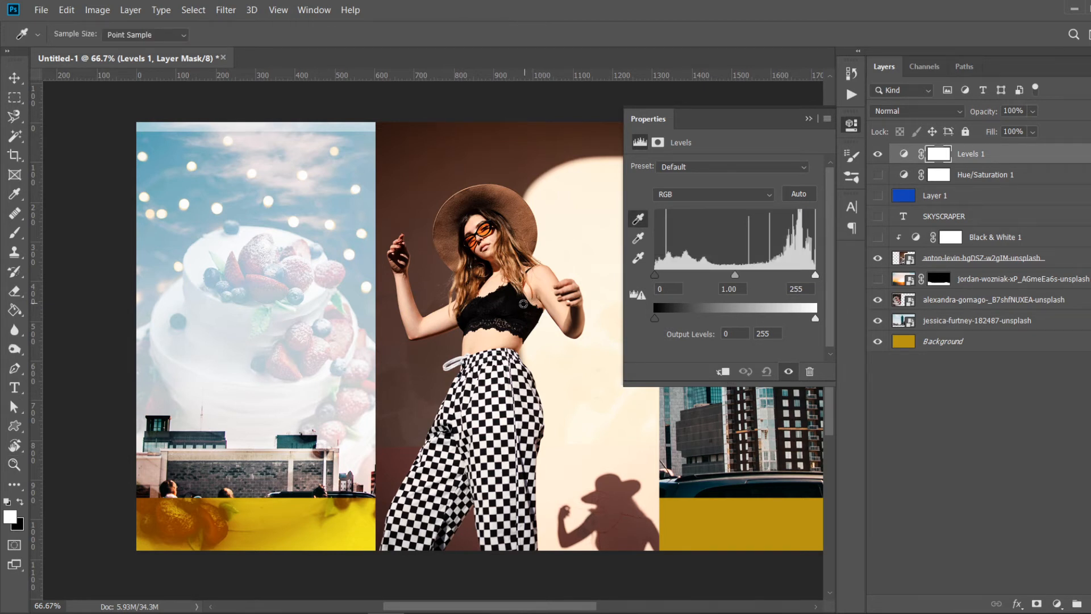
{"action": "left_click", "coordinate": [511, 303]}
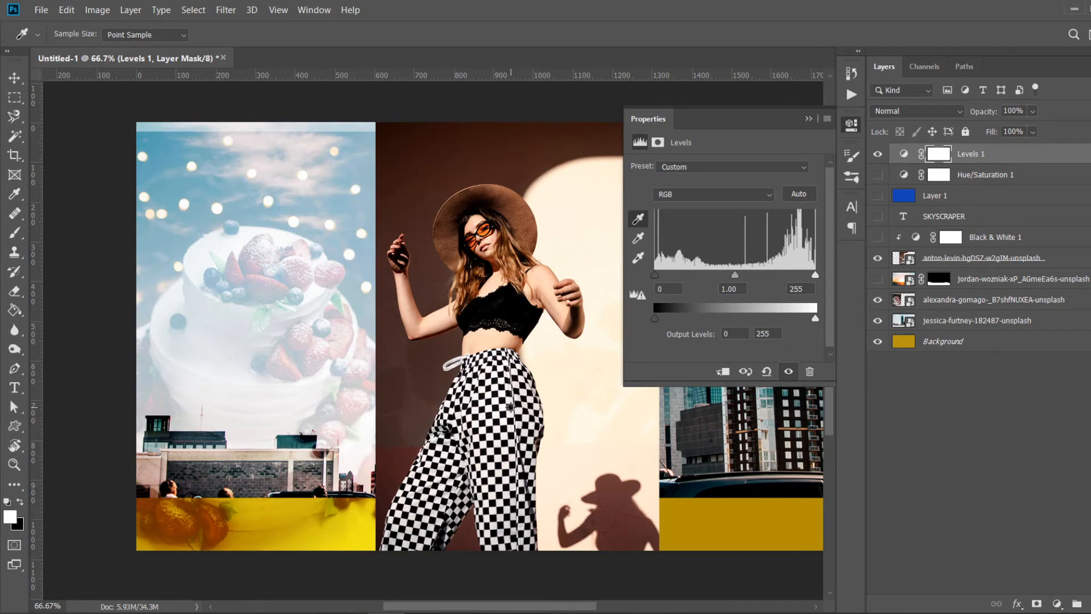
{"action": "left_click", "coordinate": [445, 229]}
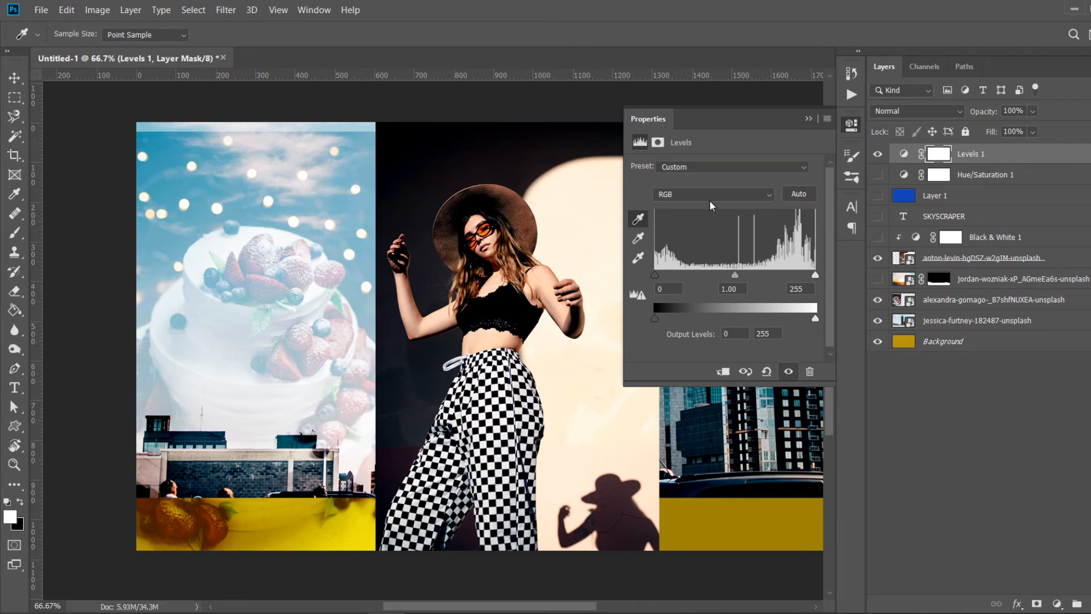
- Set the Levels white point by sampling the bright wall, then set midtones to 0.97 and the highlight input to 228
{"action": "left_click", "coordinate": [644, 259]}
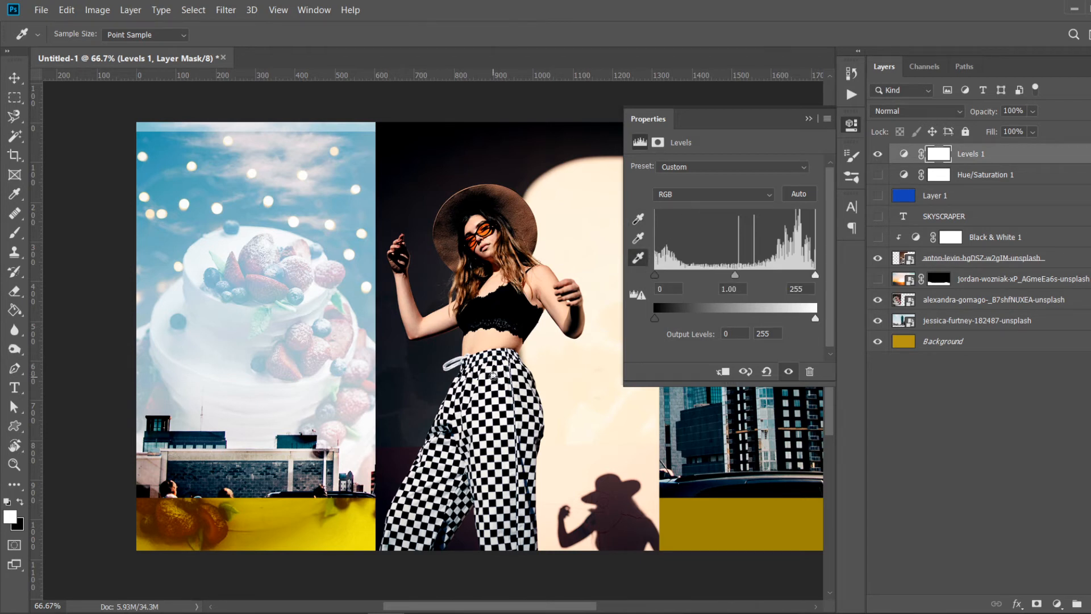
{"action": "left_click", "coordinate": [493, 375]}
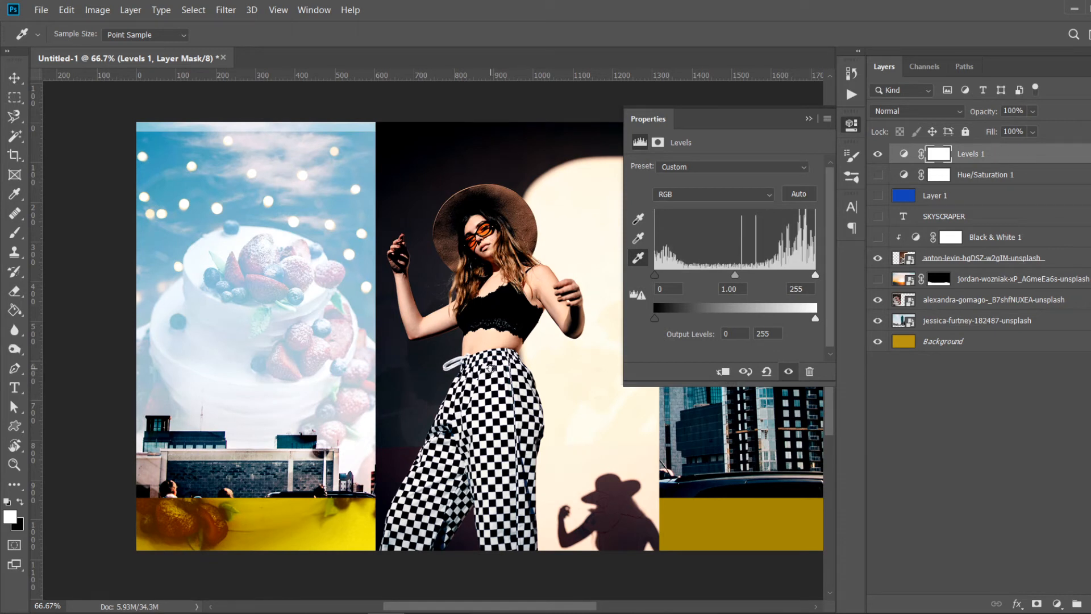
{"action": "left_click", "coordinate": [558, 237]}
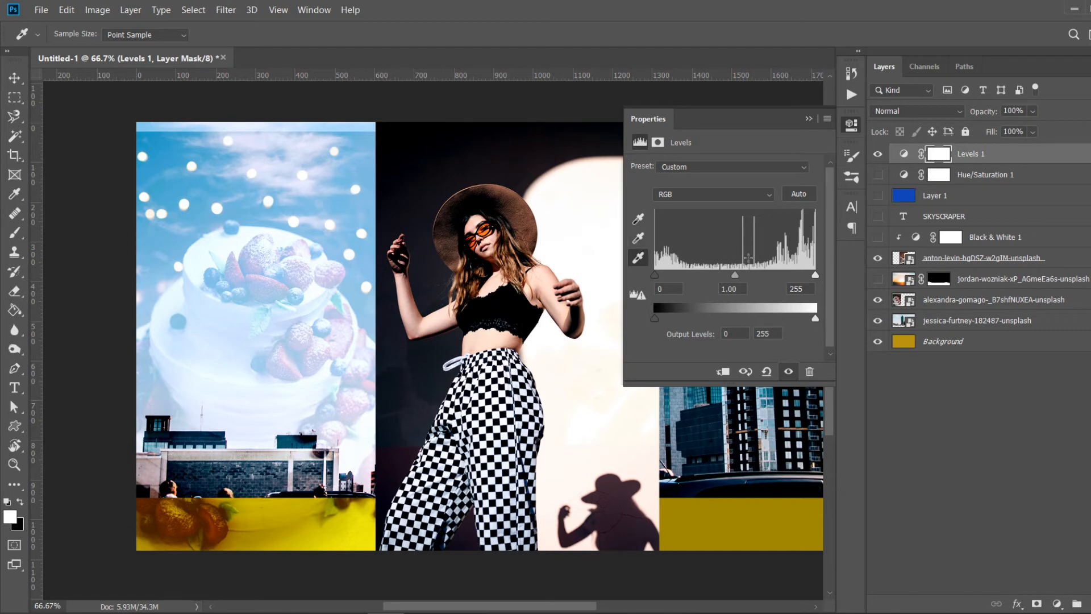
{"action": "left_click_drag", "start_coordinate": [735, 274], "coordinate": [752, 275]}
{"action": "mouse_move", "coordinate": [756, 275]}
{"action": "left_mouse_down"}
{"action": "mouse_move", "coordinate": [725, 278]}
{"action": "mouse_move", "coordinate": [736, 276]}
{"action": "left_mouse_up"}
{"action": "mouse_move", "coordinate": [814, 276]}
{"action": "left_mouse_down"}
{"action": "mouse_move", "coordinate": [776, 278]}
{"action": "mouse_move", "coordinate": [818, 270]}
{"action": "mouse_move", "coordinate": [795, 274]}
{"action": "left_mouse_up"}
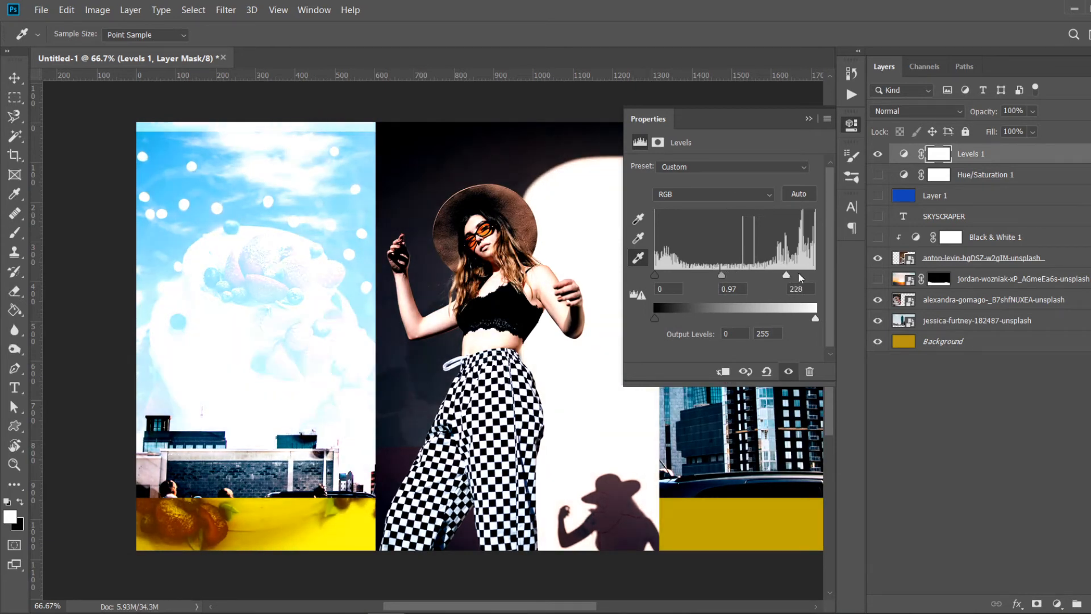
- Close the adjustment properties, hide the Levels adjustment, and add a new Curves adjustment layer
{"action": "left_click", "coordinate": [808, 119]}
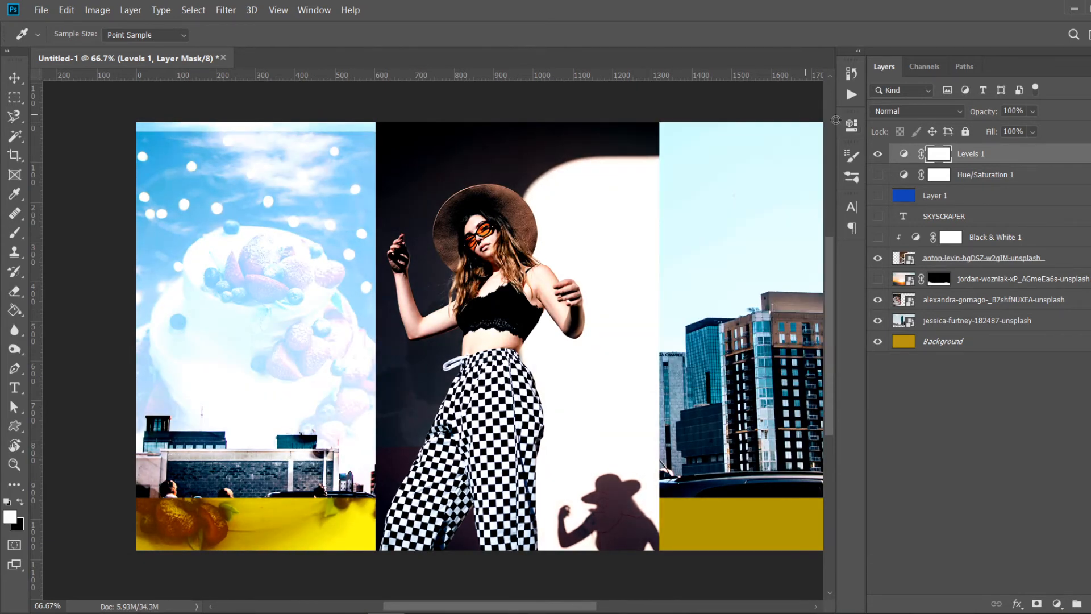
{"action": "left_click", "coordinate": [878, 153]}
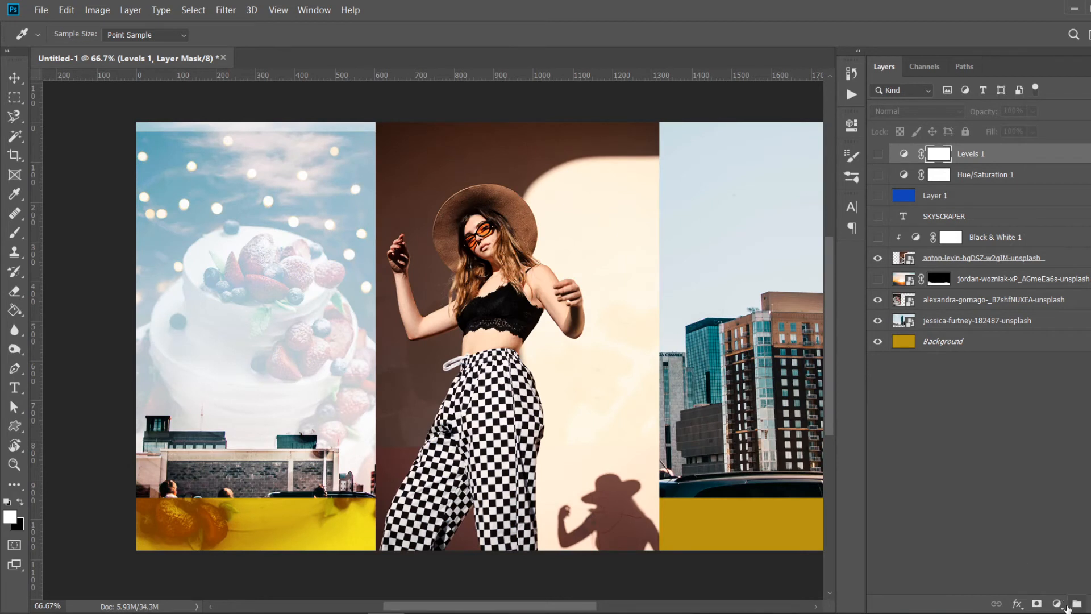
{"action": "left_click", "coordinate": [1065, 606]}
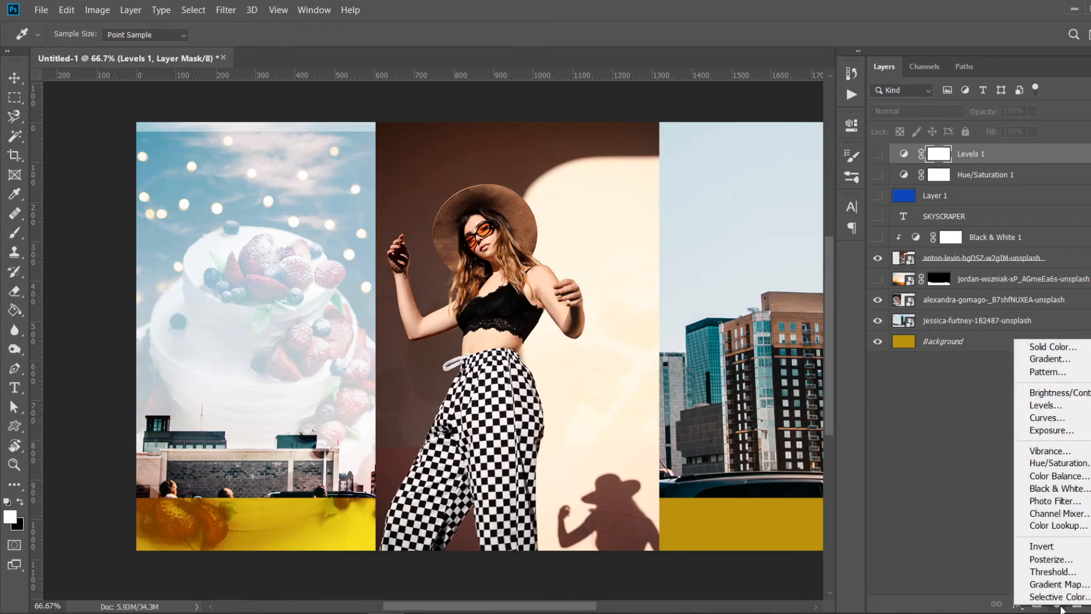
{"action": "left_click", "coordinate": [1059, 418]}
- Bend the RGB curve into a steep contrast curve by adding and moving several points
{"action": "key", "text": "z"}
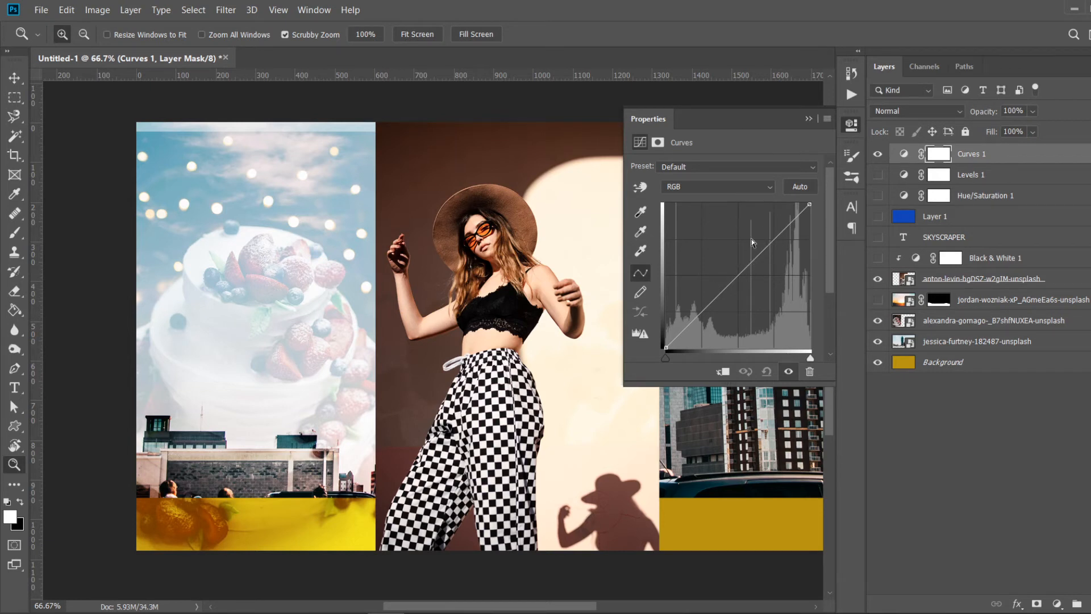
{"action": "left_click_drag", "start_coordinate": [761, 252], "coordinate": [788, 216]}
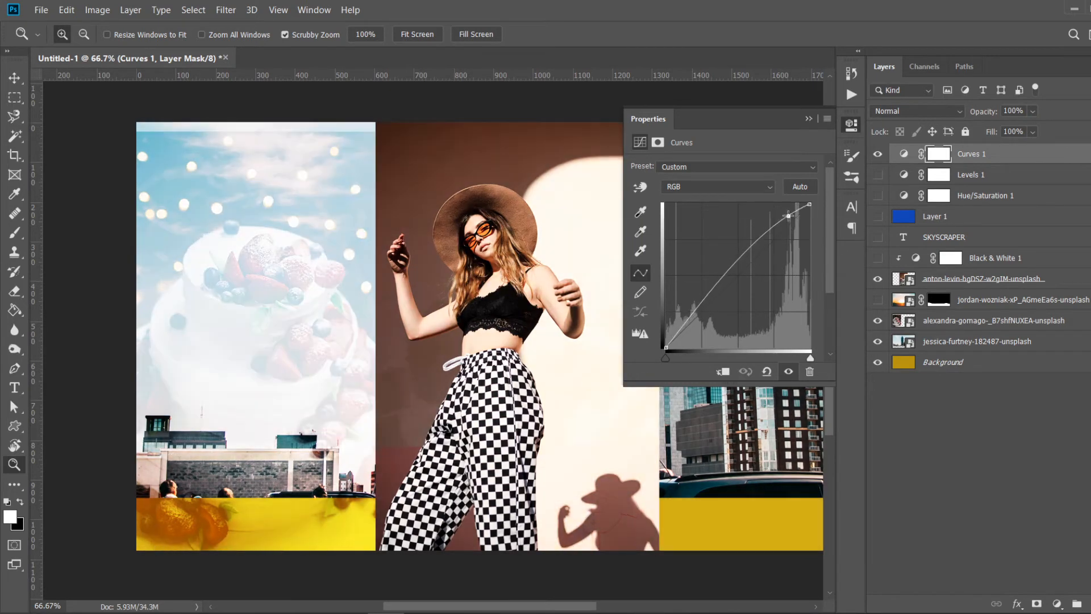
{"action": "left_click_drag", "start_coordinate": [704, 299], "coordinate": [685, 315]}
{"action": "left_click_drag", "start_coordinate": [722, 258], "coordinate": [714, 285]}
{"action": "left_click", "coordinate": [705, 277]}
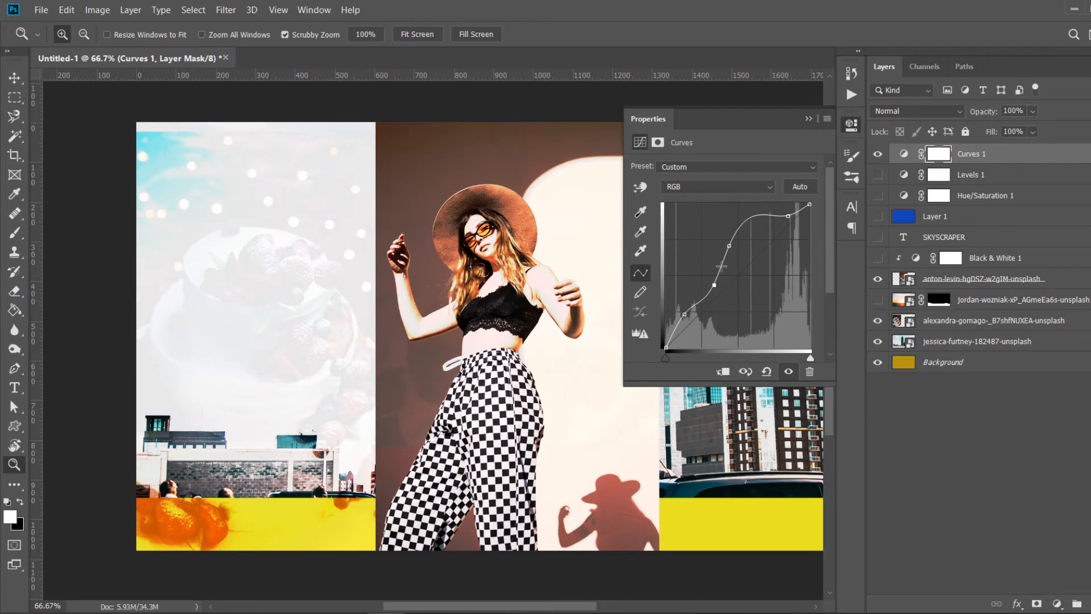
{"action": "left_click_drag", "start_coordinate": [763, 215], "coordinate": [762, 226]}
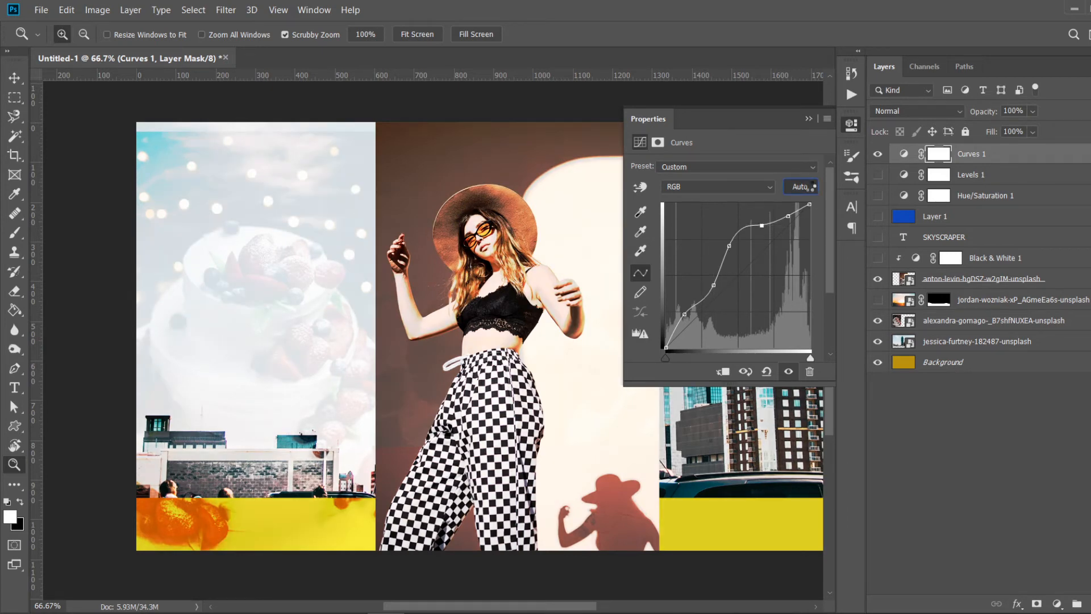
- Apply the automatic Curves correction, then try lifting the Red channel curve and pull it back
{"action": "left_click", "coordinate": [810, 185]}
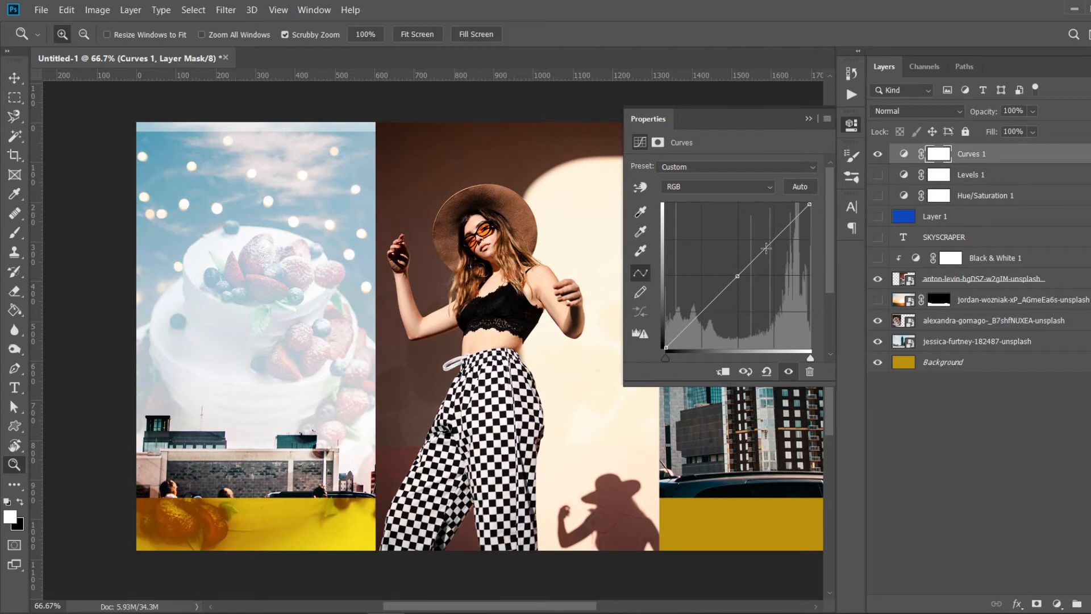
{"action": "left_click", "coordinate": [733, 187]}
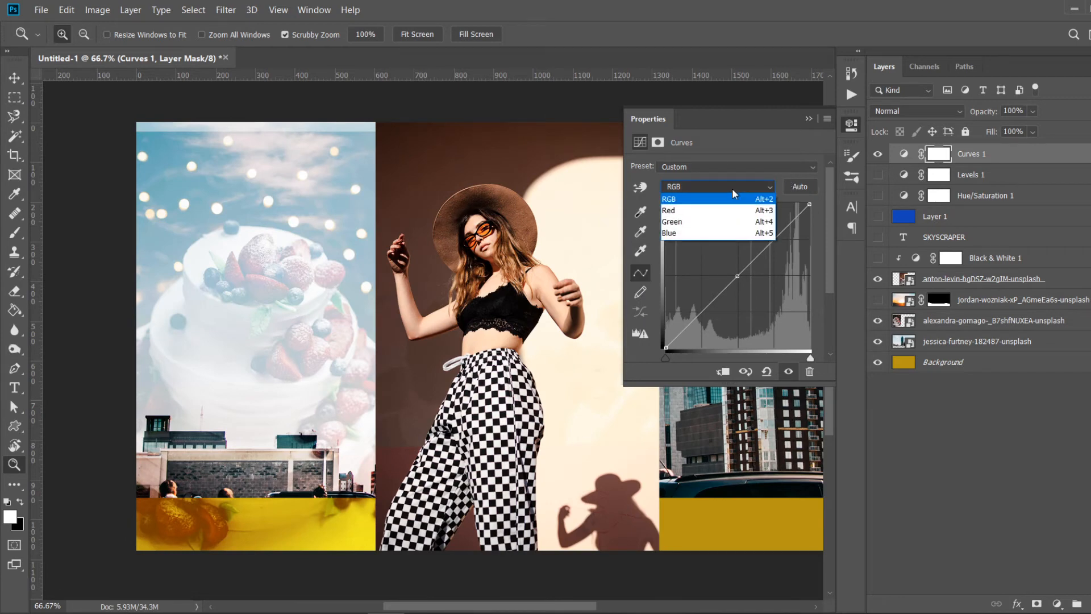
{"action": "left_click", "coordinate": [711, 211]}
{"action": "left_click_drag", "start_coordinate": [739, 275], "coordinate": [720, 253]}
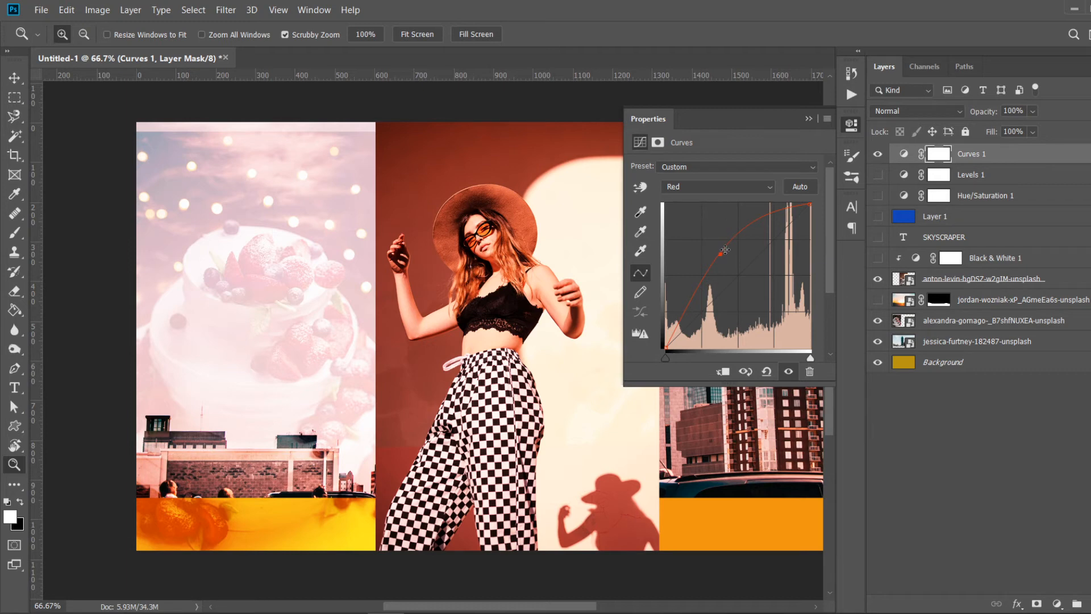
{"action": "left_click_drag", "start_coordinate": [720, 254], "coordinate": [744, 275]}
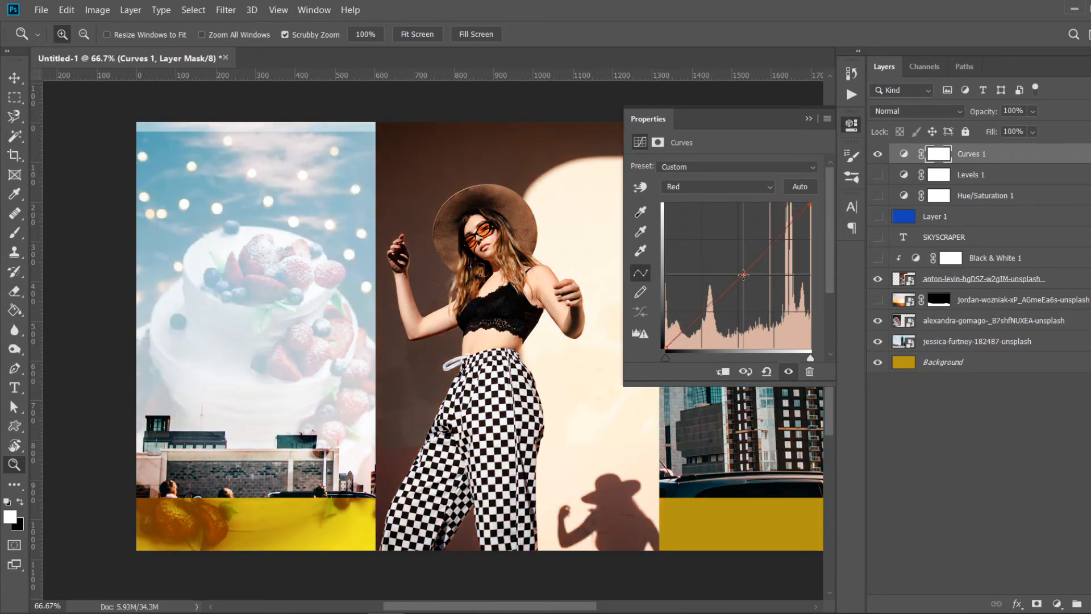
- Switch to the Green channel and raise its curve with points in the shadows, midtones and highlights
{"action": "left_click", "coordinate": [752, 193]}
{"action": "left_click", "coordinate": [732, 223]}
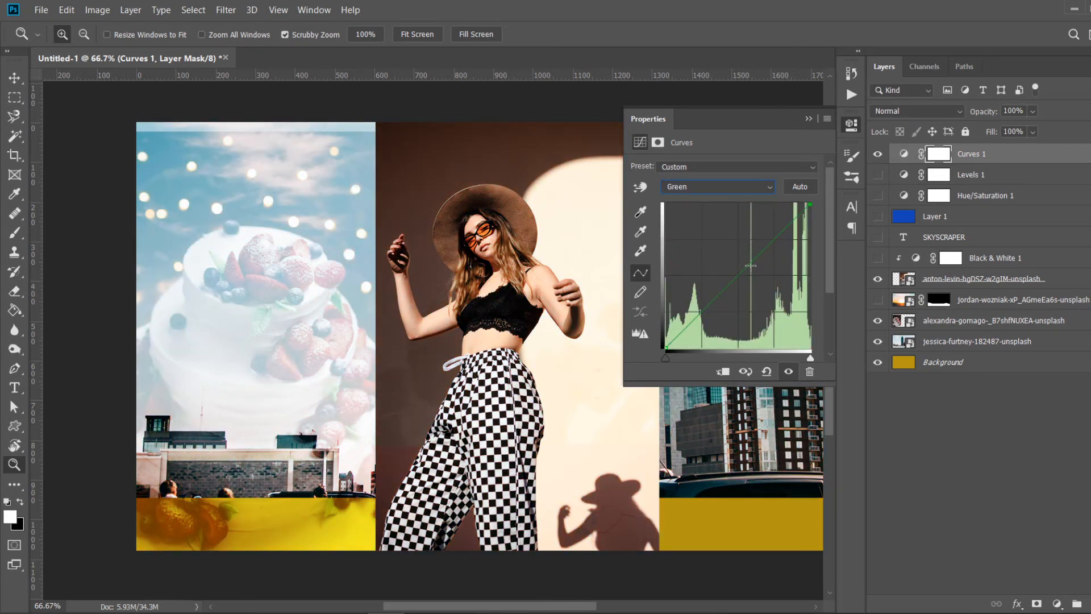
{"action": "mouse_move", "coordinate": [749, 265]}
{"action": "left_mouse_down"}
{"action": "mouse_move", "coordinate": [713, 248]}
{"action": "mouse_move", "coordinate": [762, 284]}
{"action": "mouse_move", "coordinate": [738, 272]}
{"action": "left_mouse_up"}
{"action": "left_click_drag", "start_coordinate": [790, 221], "coordinate": [784, 220]}
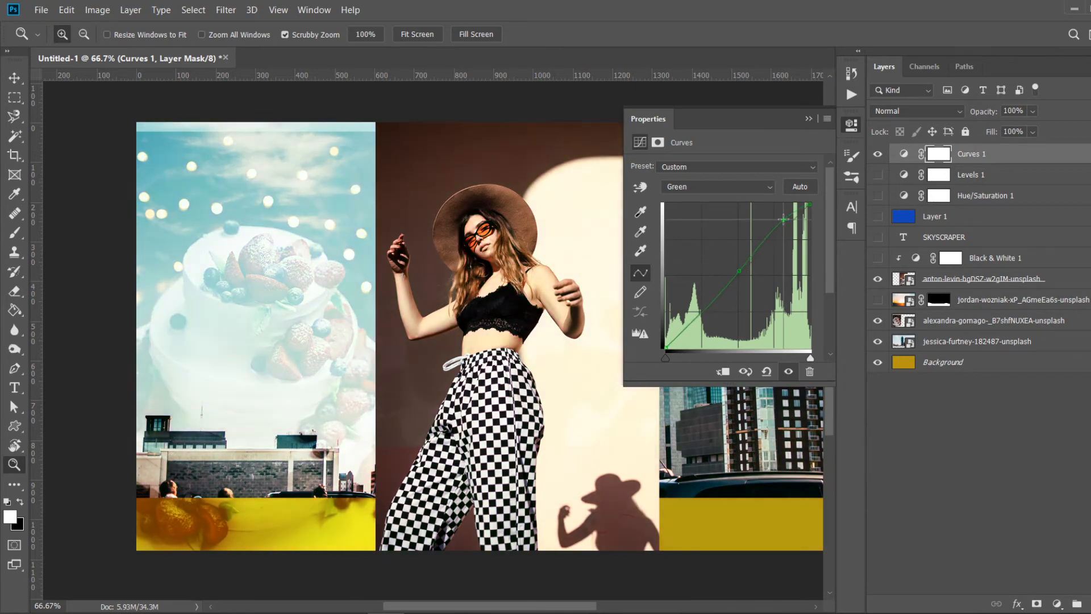
{"action": "left_click_drag", "start_coordinate": [705, 309], "coordinate": [690, 311]}
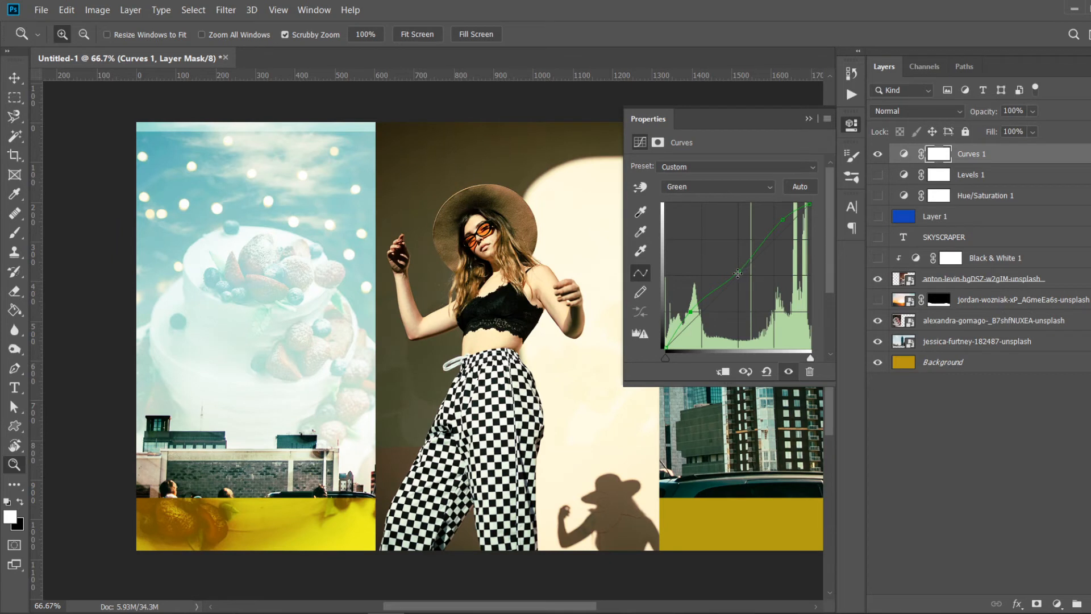
{"action": "left_click_drag", "start_coordinate": [737, 272], "coordinate": [735, 263]}
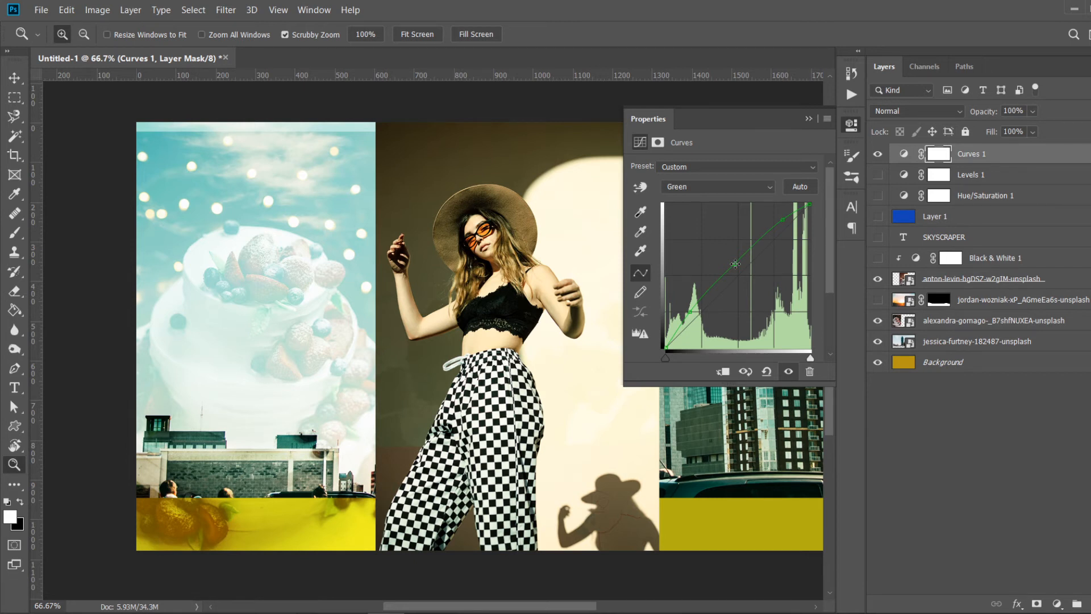
{"action": "left_click", "coordinate": [808, 117]}
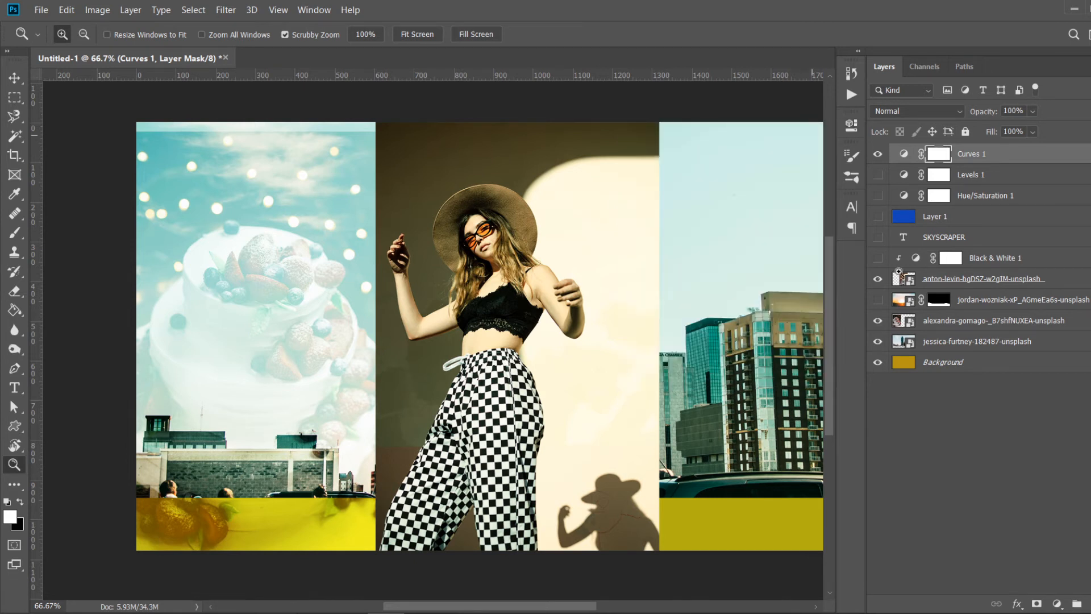
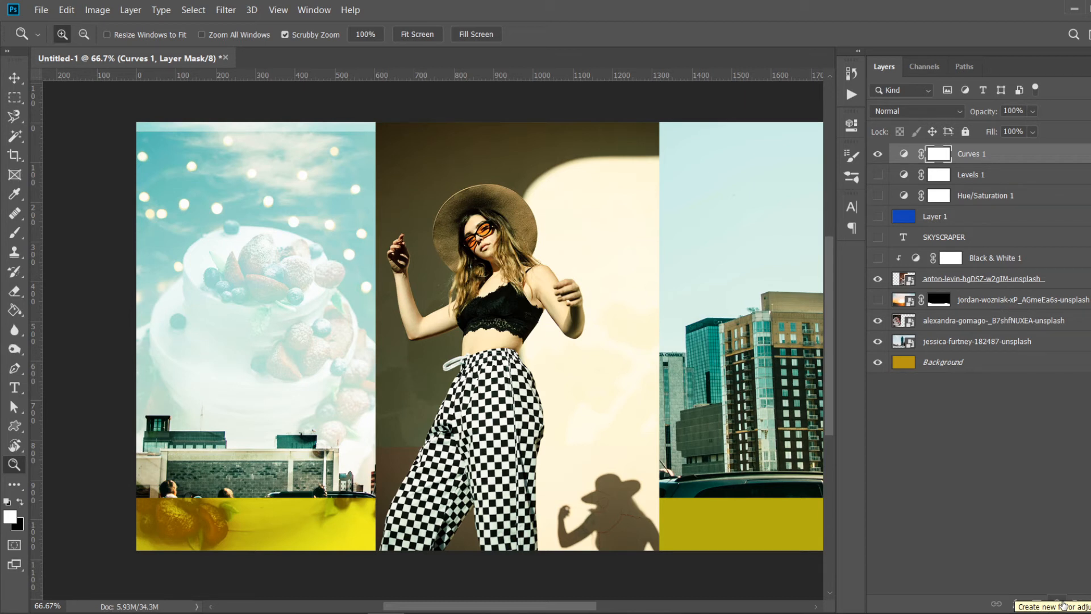
- Add a Vibrance adjustment layer with Vibrance +49 and Saturation +17, hiding the Curves layer
{"action": "left_click", "coordinate": [1058, 603]}
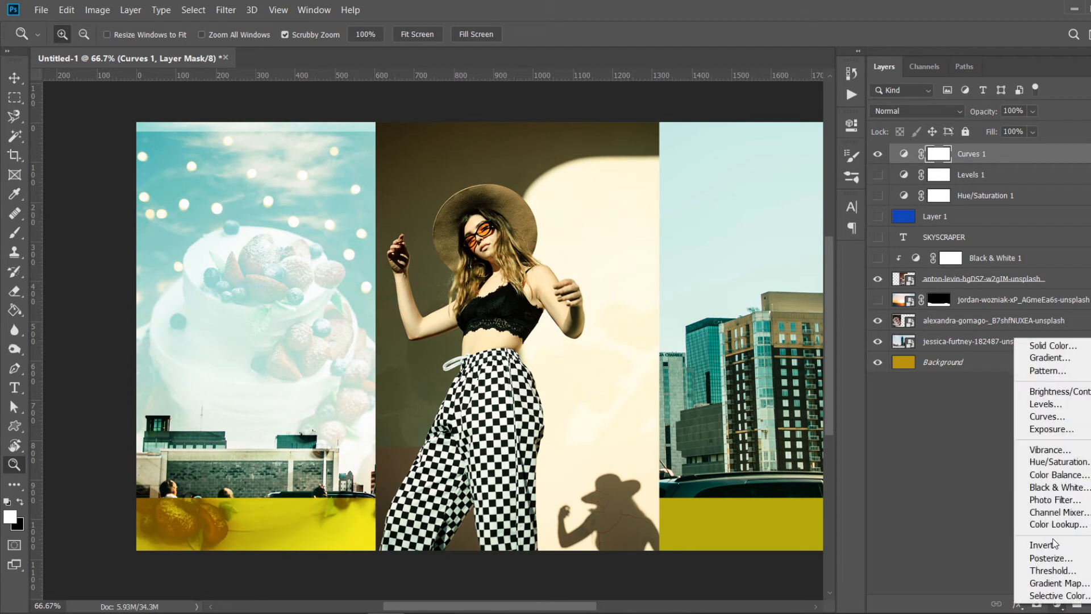
{"action": "left_click", "coordinate": [1067, 444]}
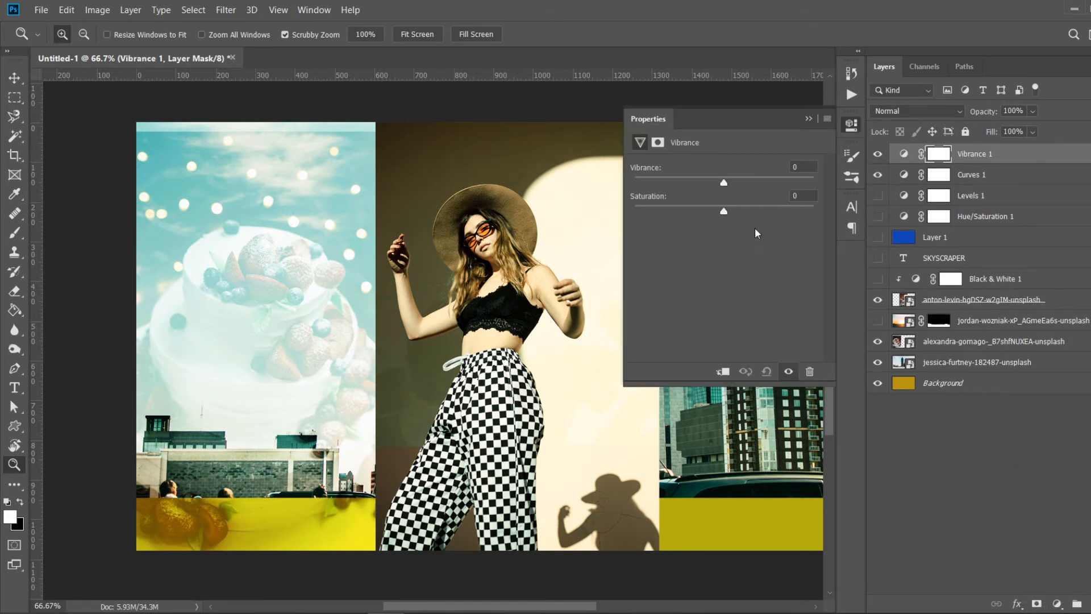
{"action": "left_click_drag", "start_coordinate": [719, 184], "coordinate": [738, 182]}
{"action": "left_click", "coordinate": [879, 175]}
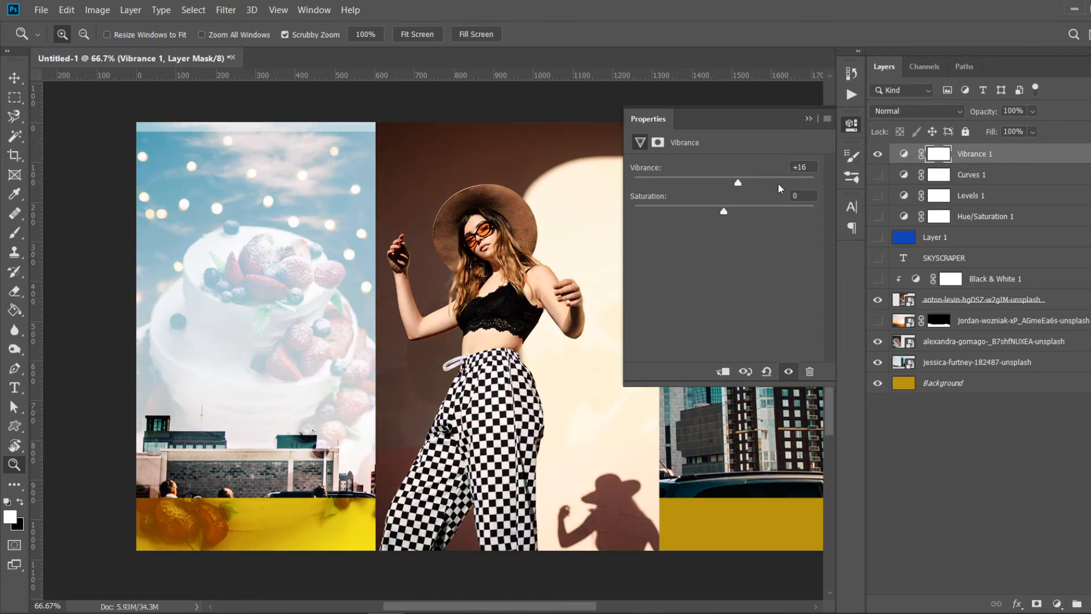
{"action": "left_click_drag", "start_coordinate": [739, 182], "coordinate": [769, 183]}
{"action": "left_click_drag", "start_coordinate": [725, 212], "coordinate": [741, 218]}
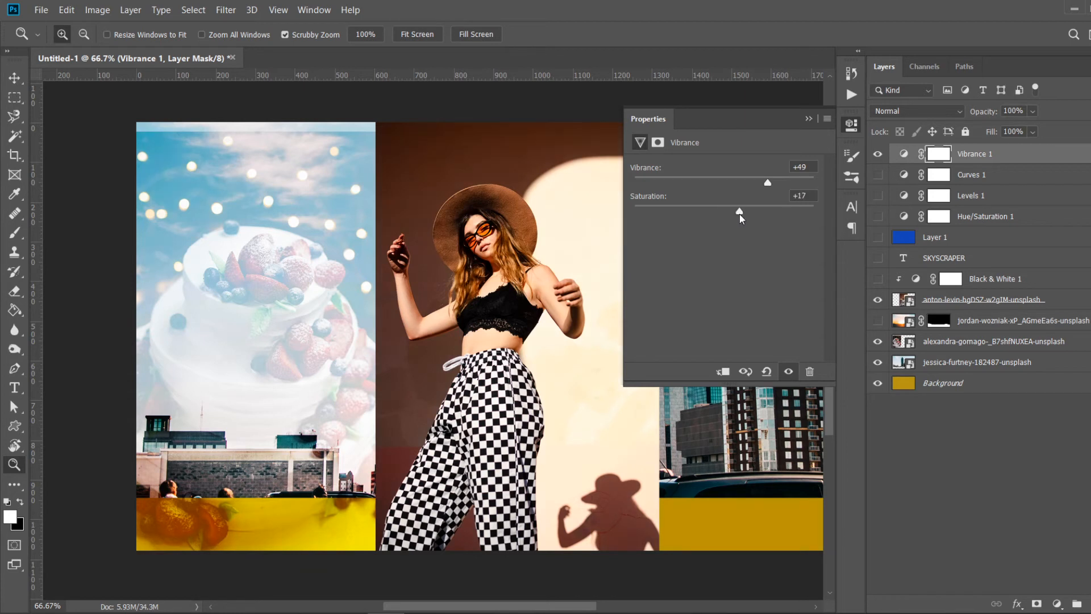
- Toggle the Vibrance layer off and on to compare, and close its properties
{"action": "left_click", "coordinate": [878, 154]}
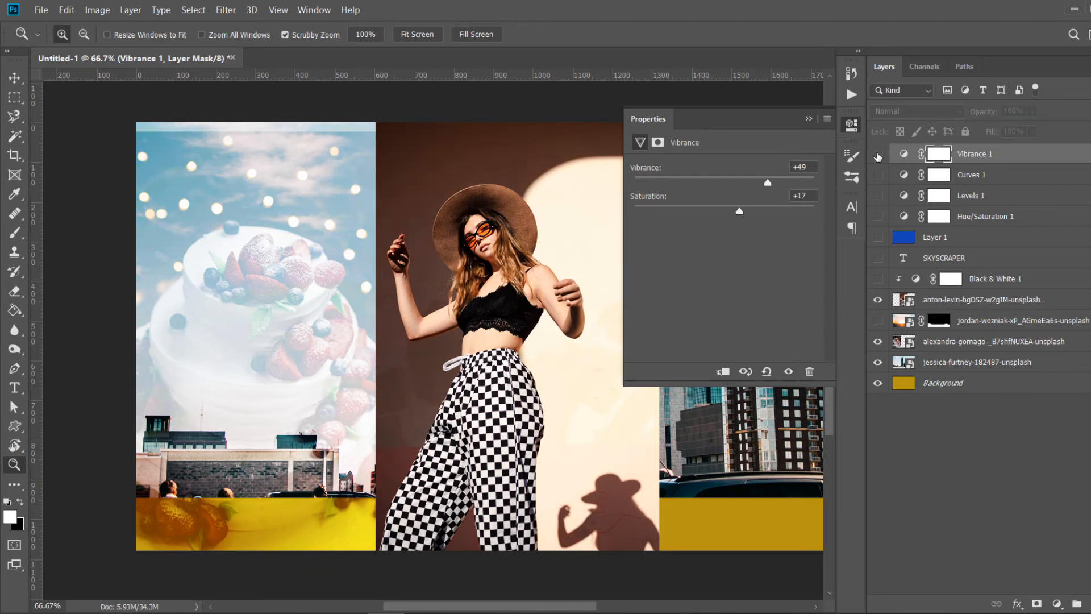
{"action": "left_click", "coordinate": [878, 154]}
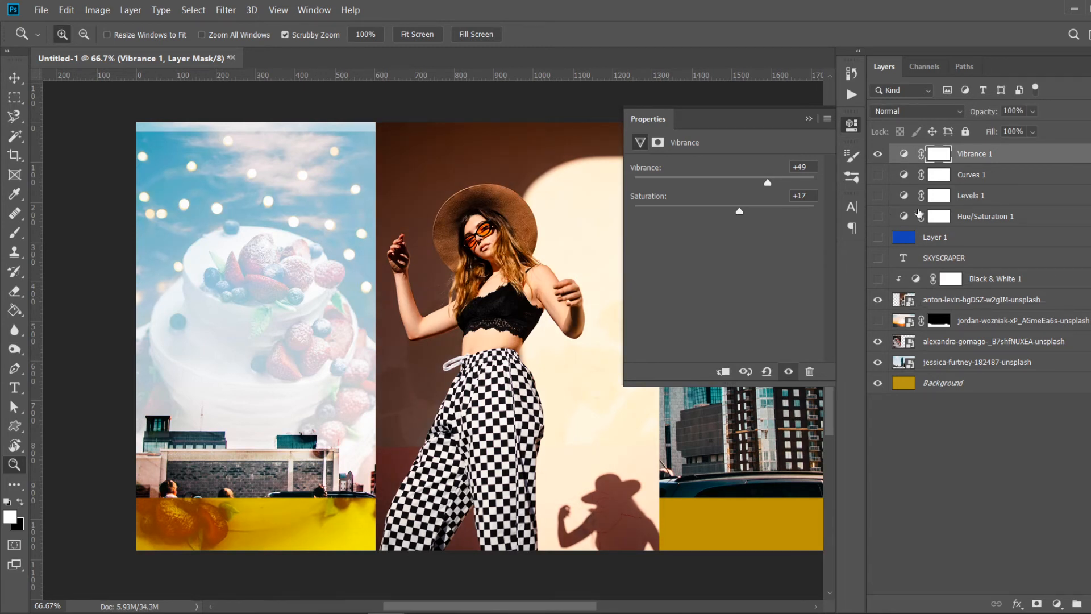
{"action": "left_click", "coordinate": [810, 119]}
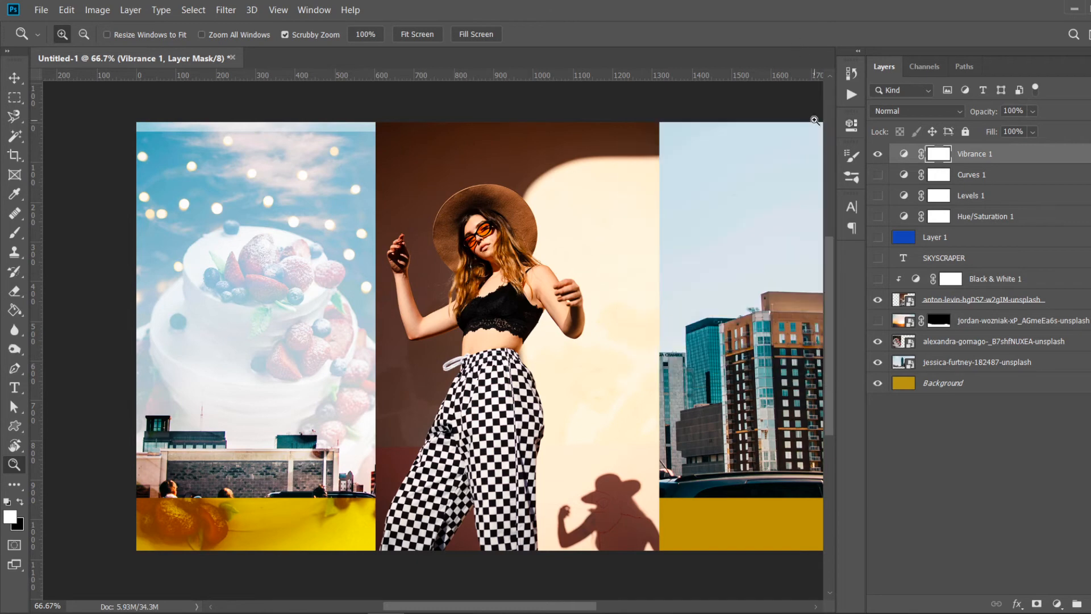
- Hide the anton-levin portrait and alexandra-gomago cake photo layers, and toggle the Vibrance layer to compare the skyline
{"action": "left_click", "coordinate": [879, 299]}
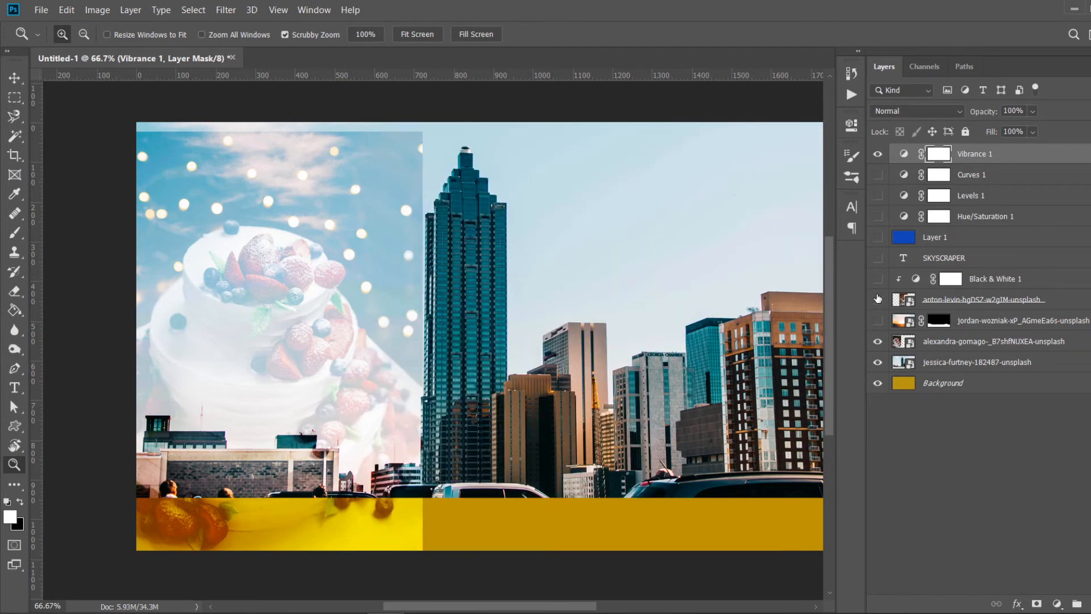
{"action": "left_click", "coordinate": [878, 341]}
{"action": "left_click", "coordinate": [882, 155]}
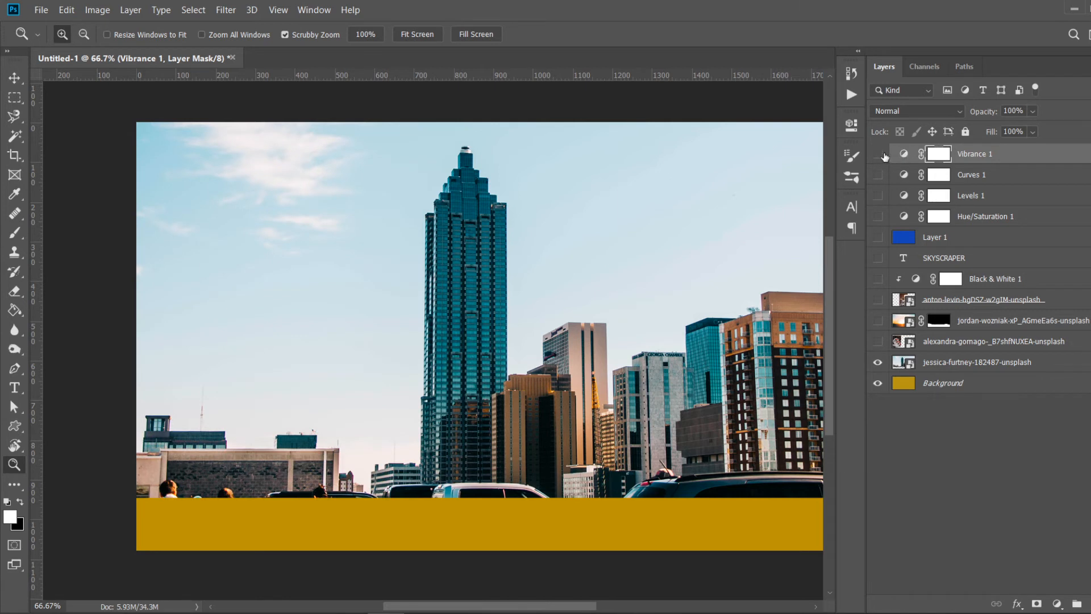
{"action": "left_click", "coordinate": [883, 154]}
{"action": "left_click", "coordinate": [883, 155]}
{"action": "left_click", "coordinate": [883, 155]}
- Reopen the Vibrance settings and raise Vibrance to +75 and Saturation to +67
{"action": "double_click", "coordinate": [903, 153]}
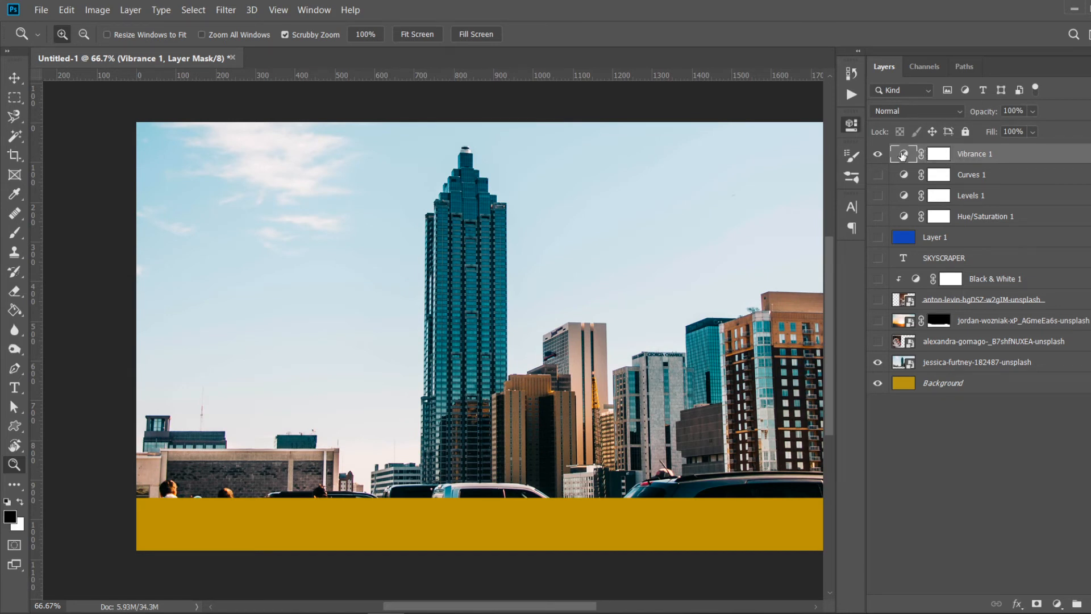
{"action": "left_click_drag", "start_coordinate": [739, 209], "coordinate": [792, 182]}
- Compare the skyline with the Vibrance layer on and off, and toggle the Background layer's visibility
{"action": "left_click", "coordinate": [876, 154]}
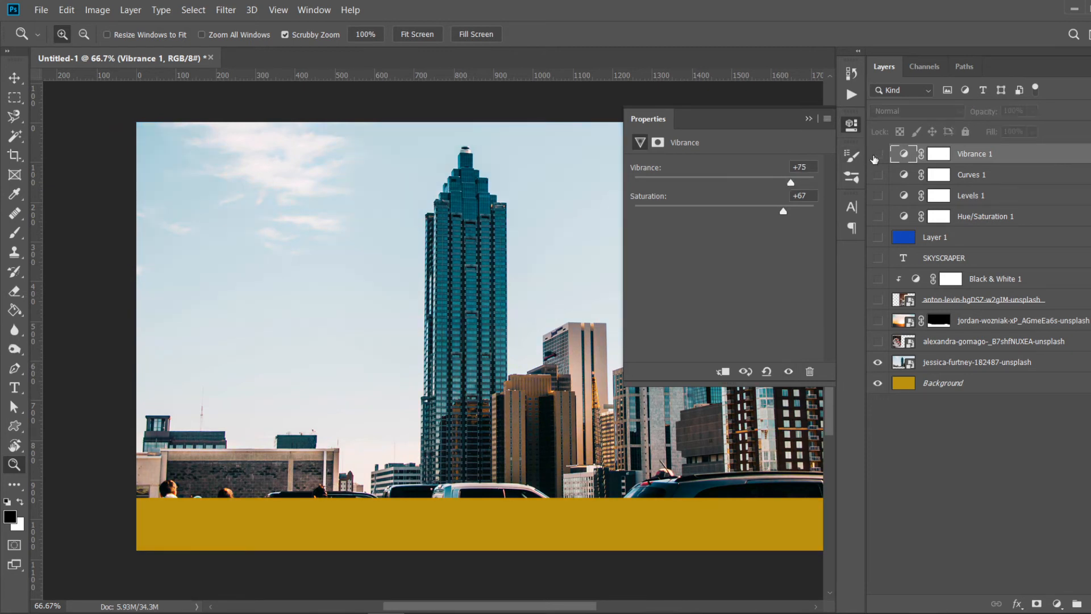
{"action": "left_click", "coordinate": [876, 155]}
{"action": "left_click", "coordinate": [876, 154]}
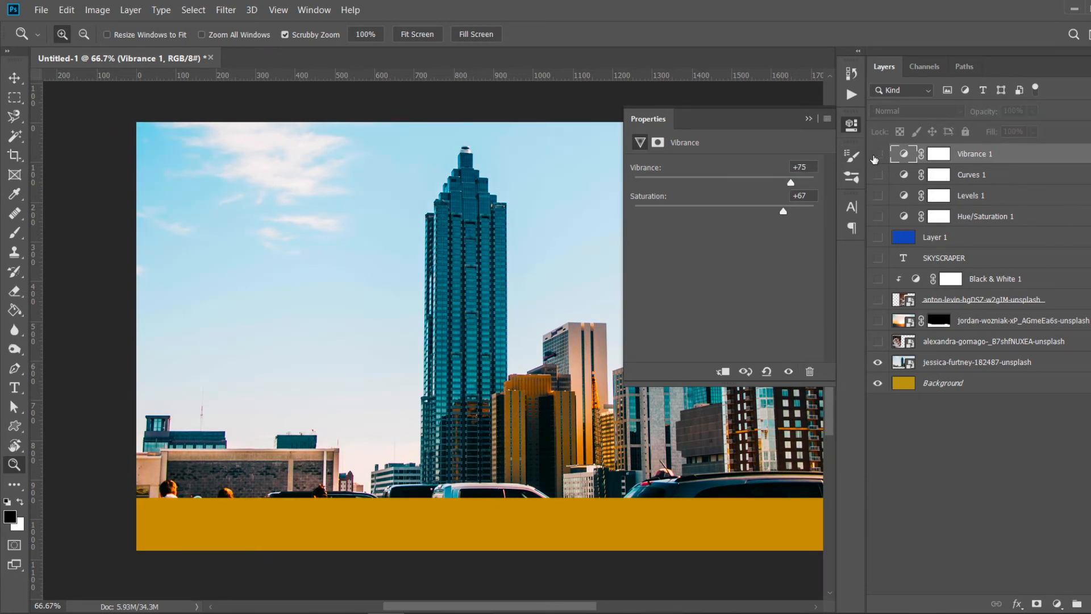
{"action": "left_click", "coordinate": [877, 154]}
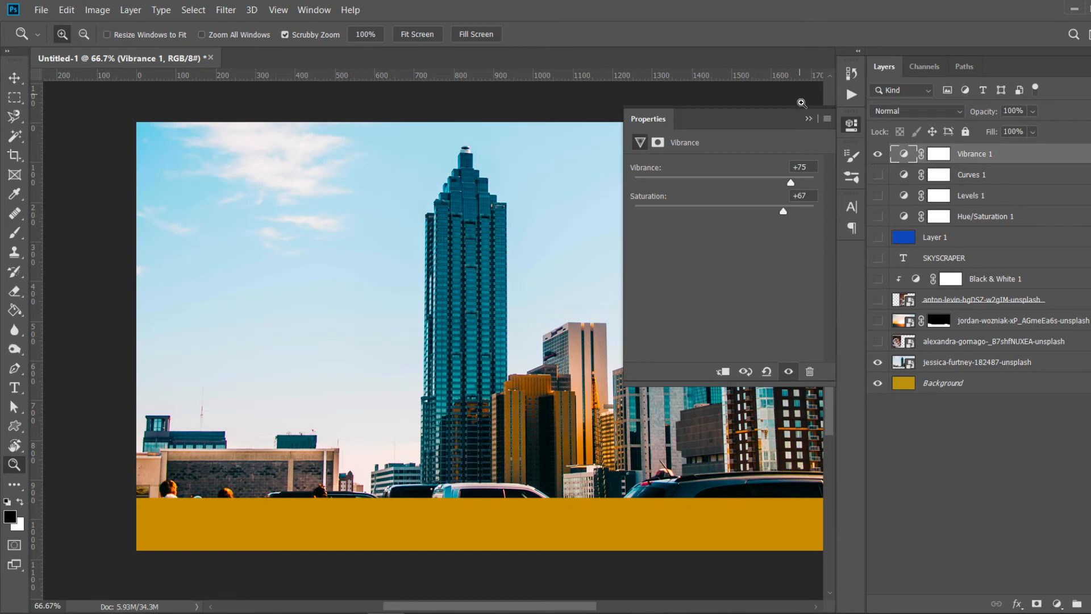
{"action": "left_click", "coordinate": [809, 118]}
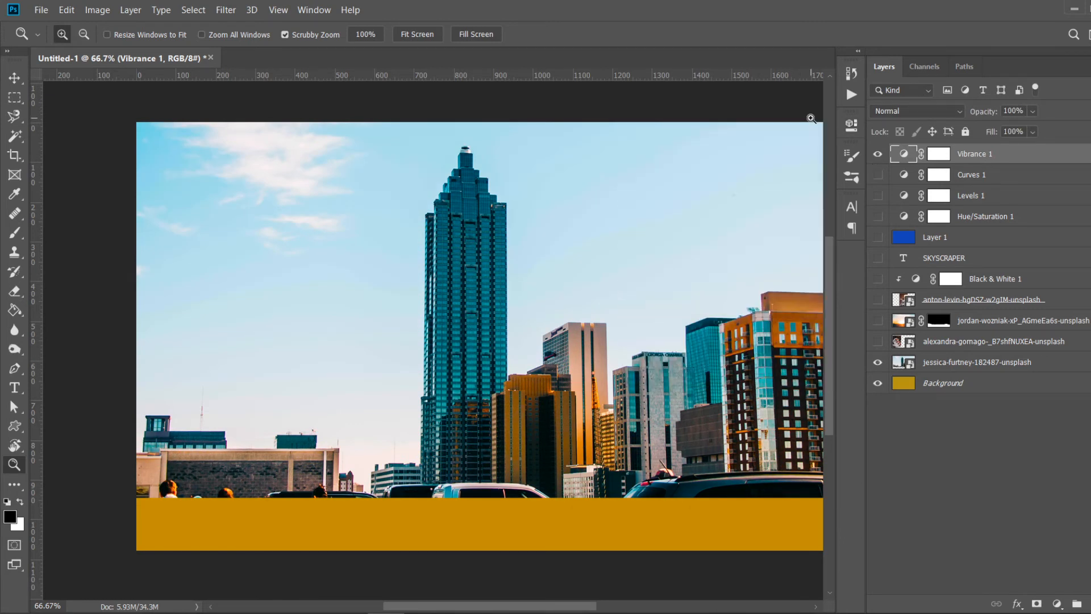
{"action": "left_click", "coordinate": [877, 155]}
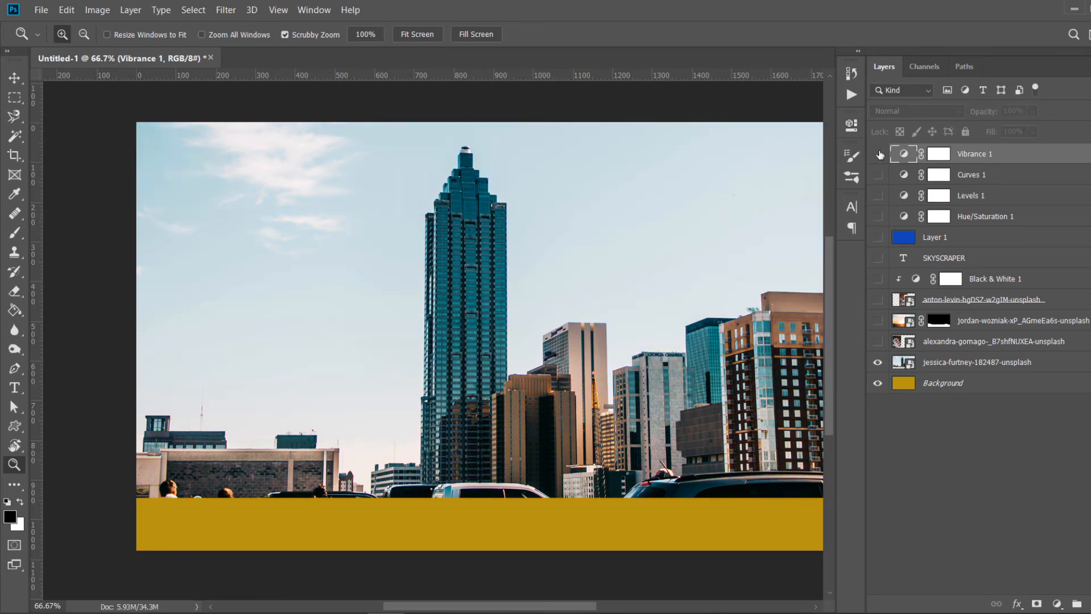
{"action": "left_click", "coordinate": [879, 154]}
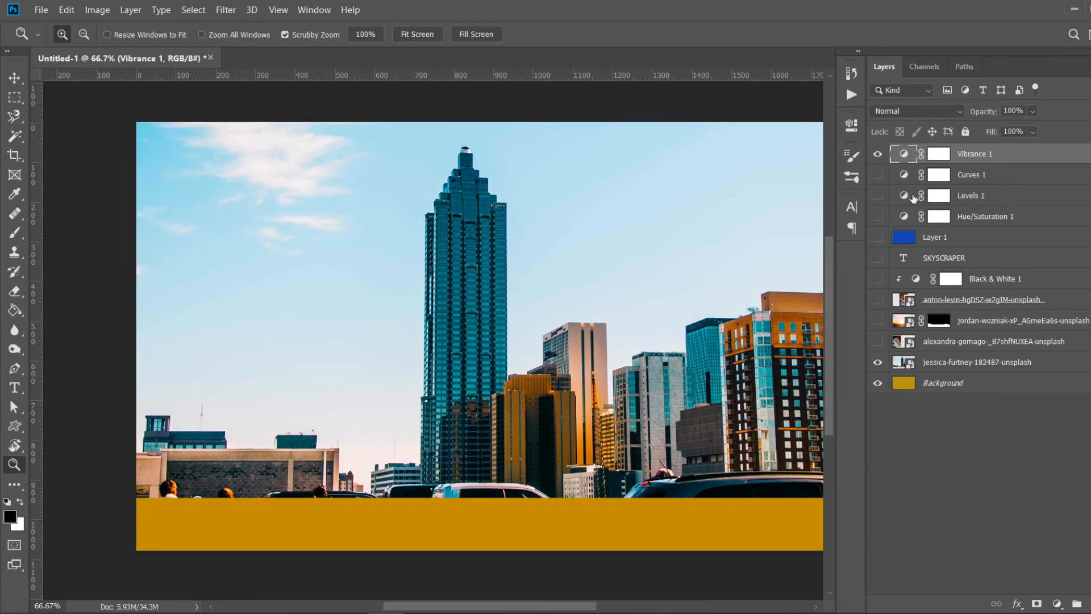
{"action": "left_click", "coordinate": [878, 385]}
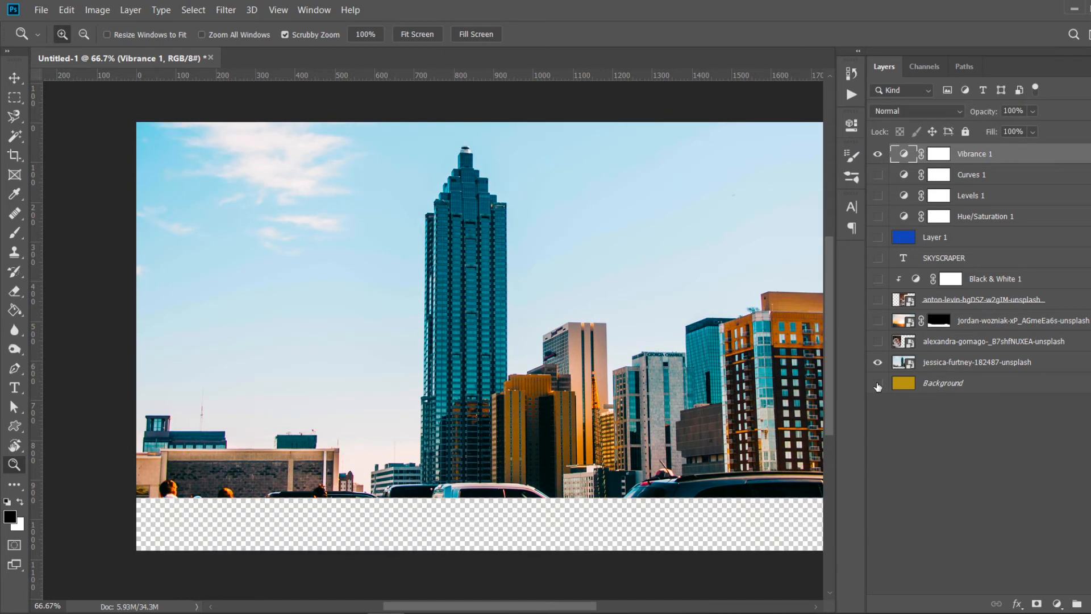
{"action": "left_click", "coordinate": [878, 385]}
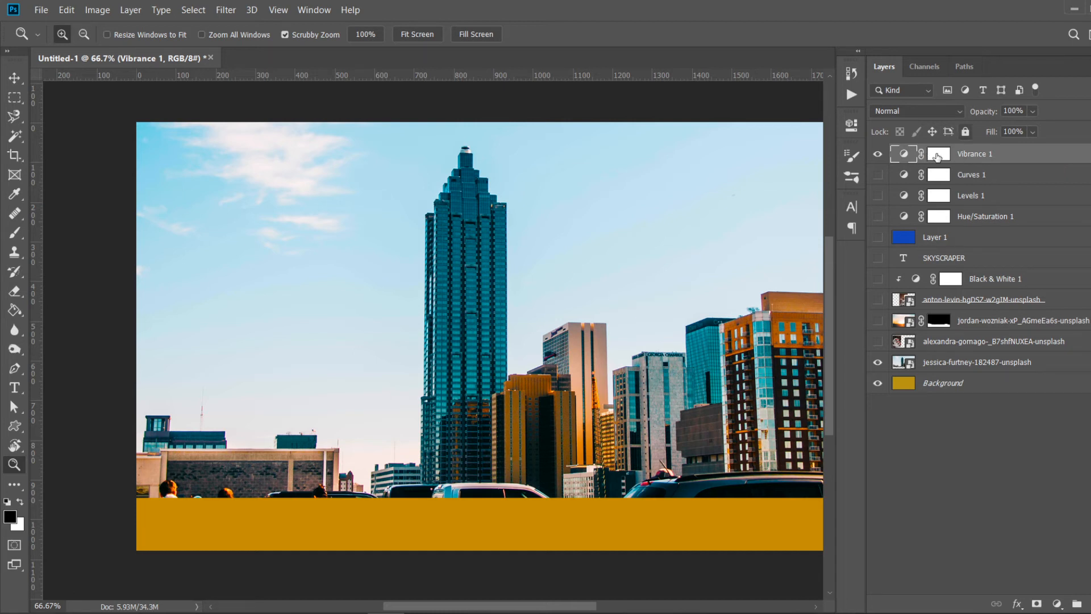
- Hide the Vibrance layer and add a Brightness/Contrast adjustment with Brightness 60 and adjusted contrast
{"action": "left_click", "coordinate": [878, 154]}
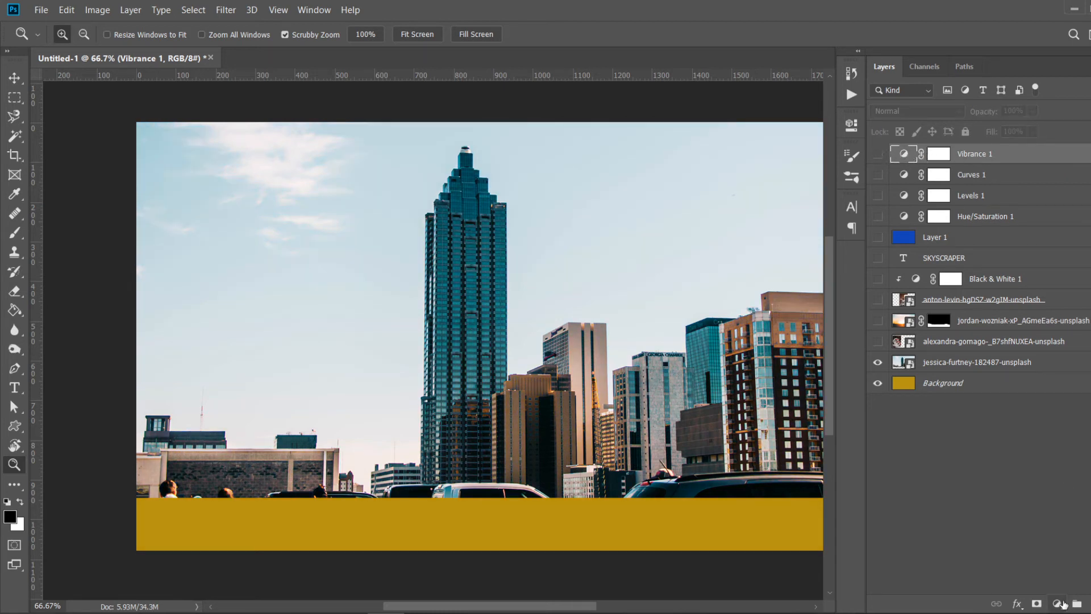
{"action": "left_click", "coordinate": [1058, 604]}
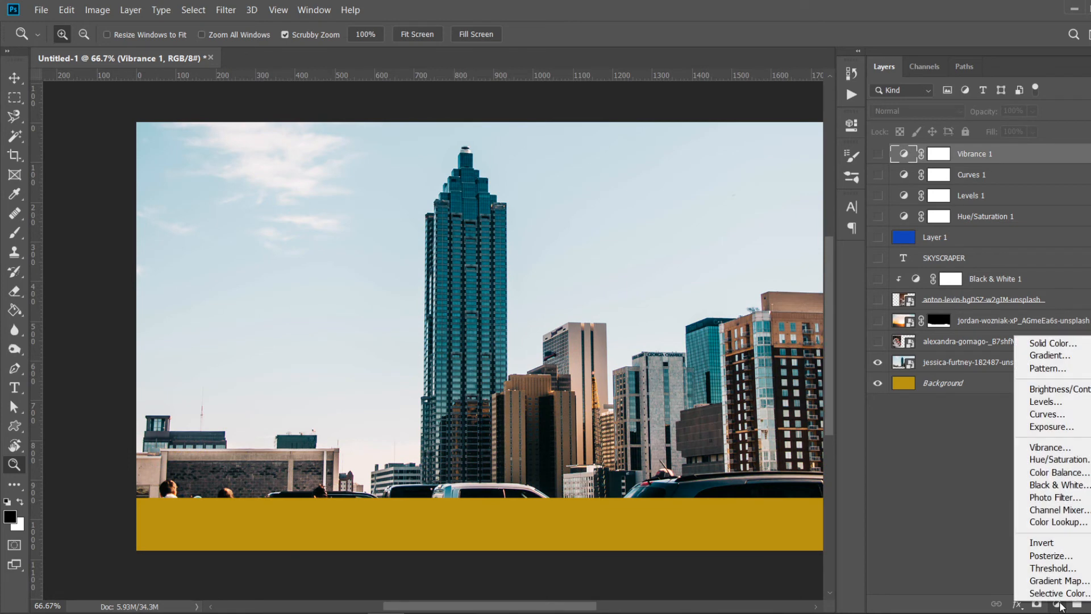
{"action": "left_click", "coordinate": [1071, 391]}
{"action": "left_click_drag", "start_coordinate": [725, 209], "coordinate": [760, 210]}
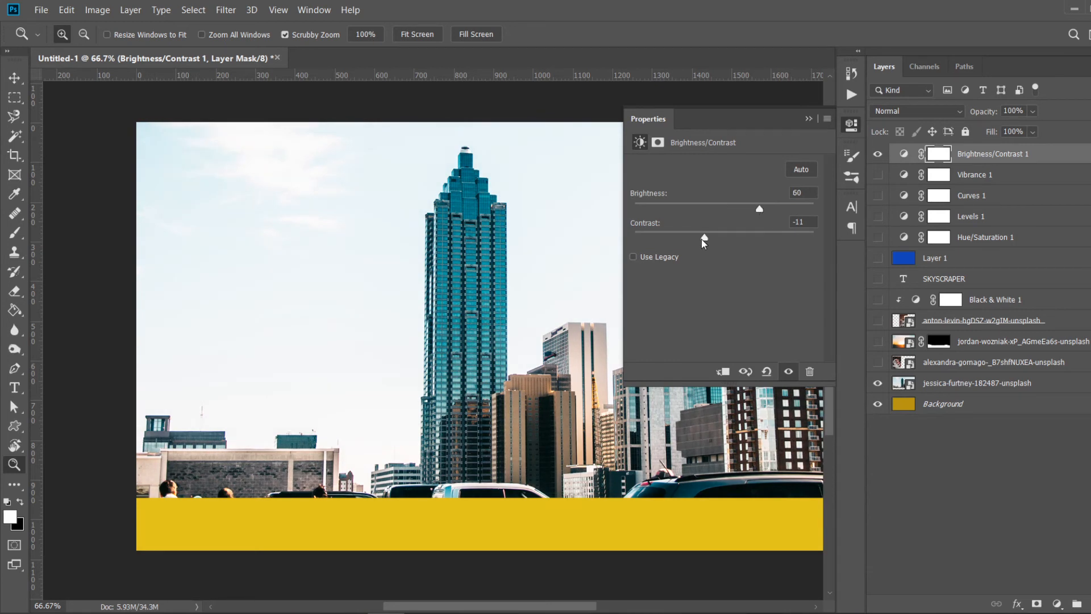
{"action": "left_click_drag", "start_coordinate": [701, 238], "coordinate": [727, 239]}
{"action": "left_click", "coordinate": [809, 118]}
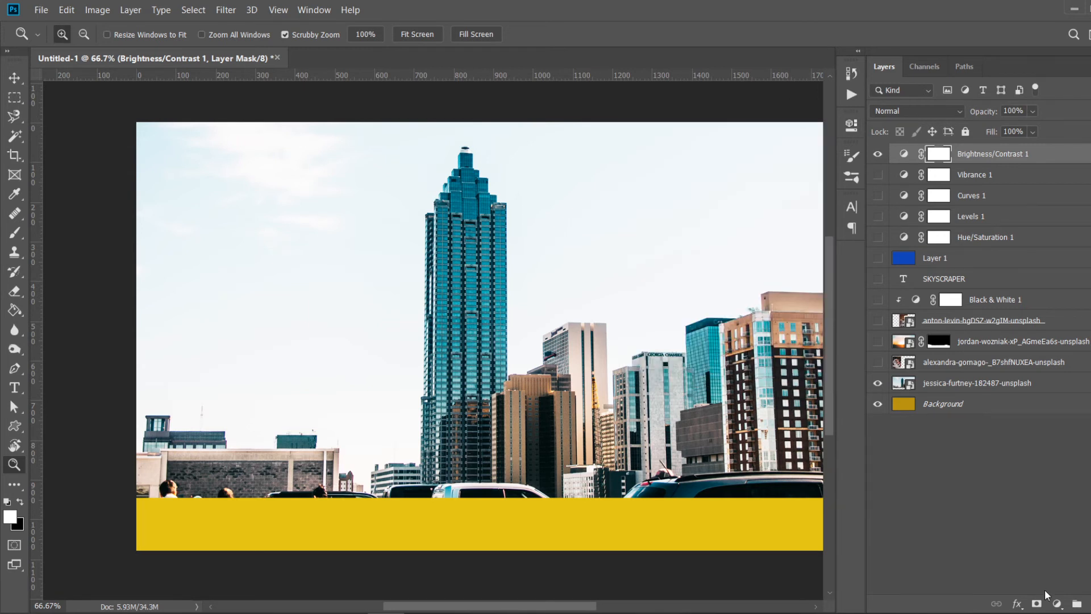
- Add a Photo Filter adjustment layer and set its filter colour to blue 004eec
{"action": "left_click", "coordinate": [1057, 604]}
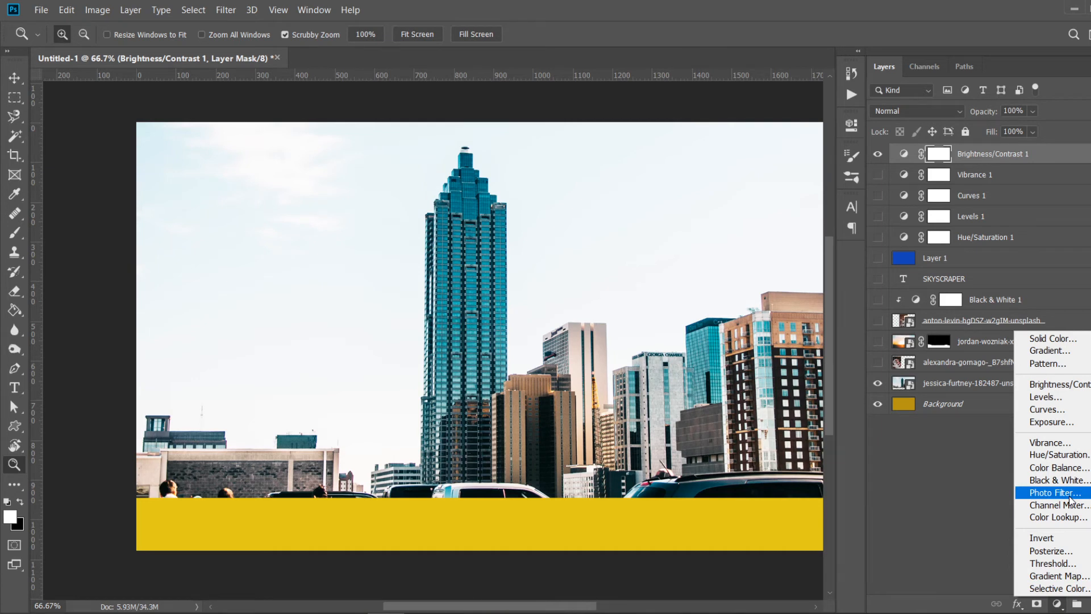
{"action": "left_click", "coordinate": [1070, 498]}
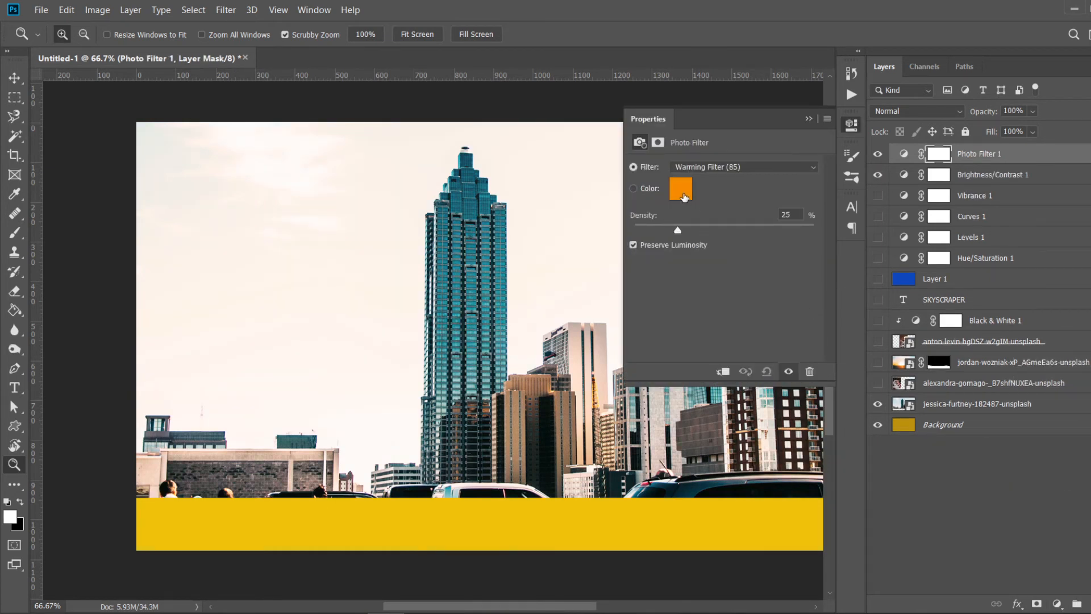
{"action": "left_click", "coordinate": [681, 191]}
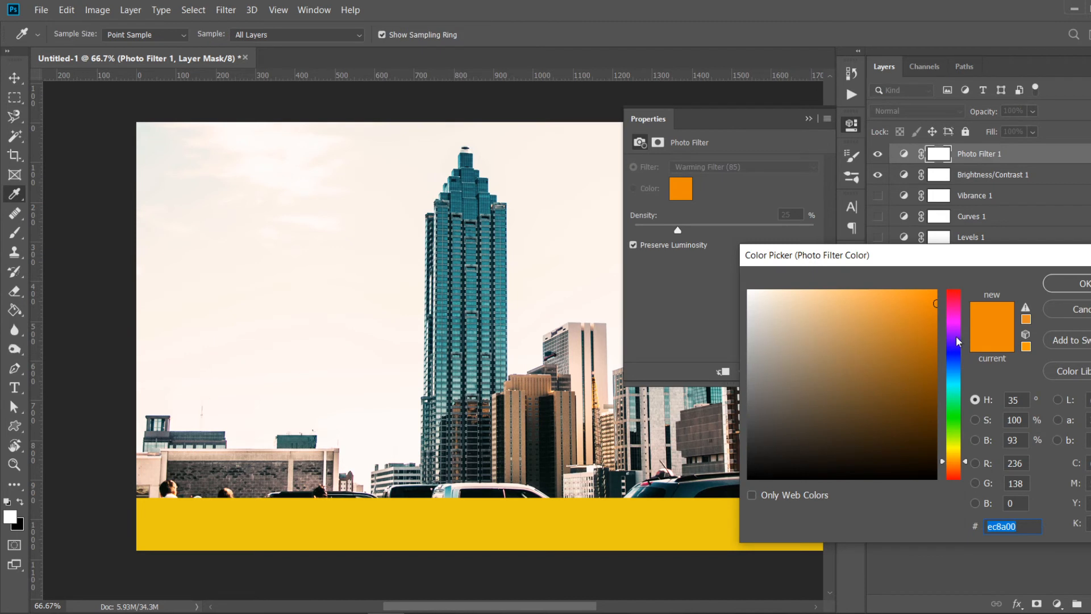
{"action": "left_click", "coordinate": [957, 363]}
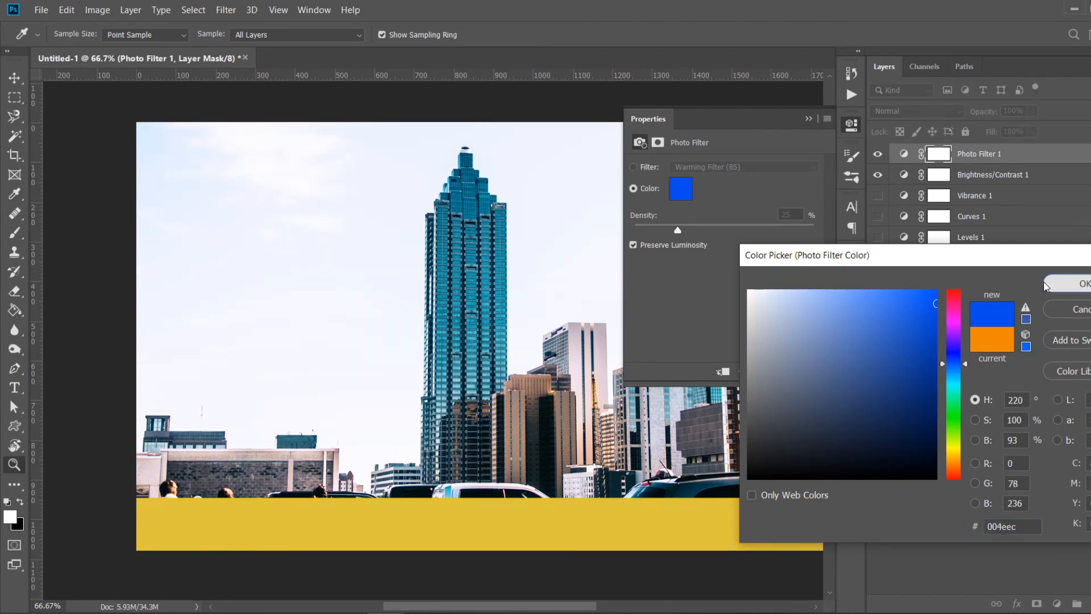
{"action": "left_click", "coordinate": [1046, 285]}
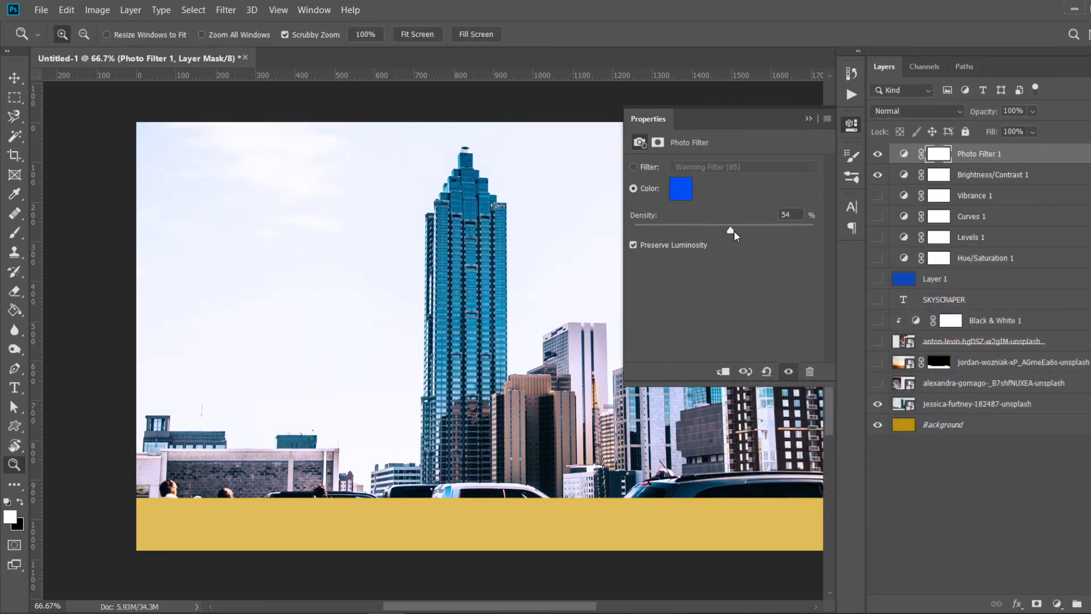
- Show only the jordan-wozniak sunset photo over the background and disable its layer mask
{"action": "left_click", "coordinate": [877, 362]}
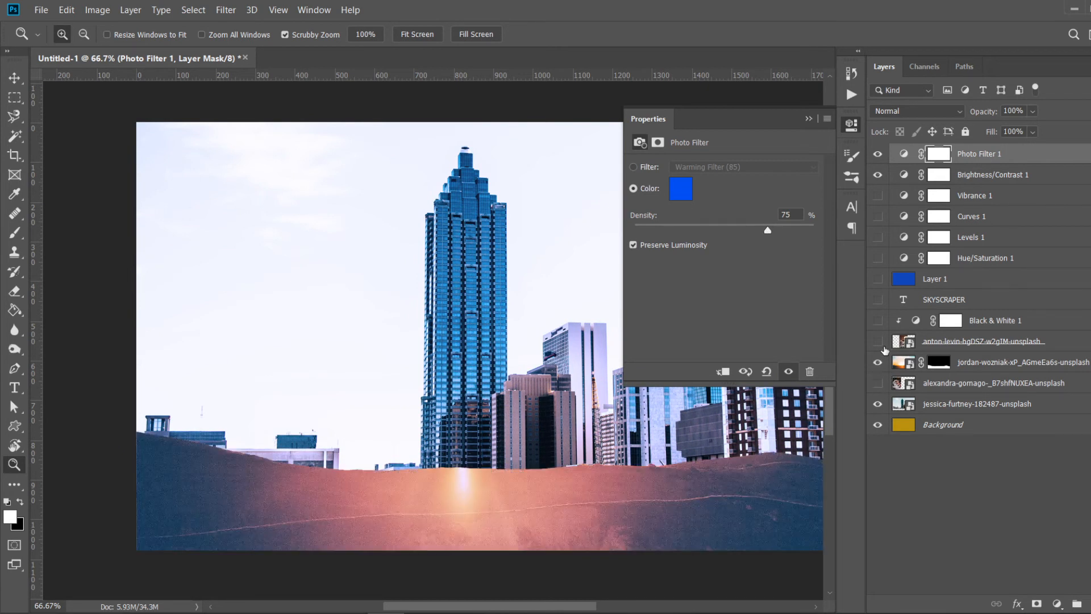
{"action": "left_click", "coordinate": [878, 404]}
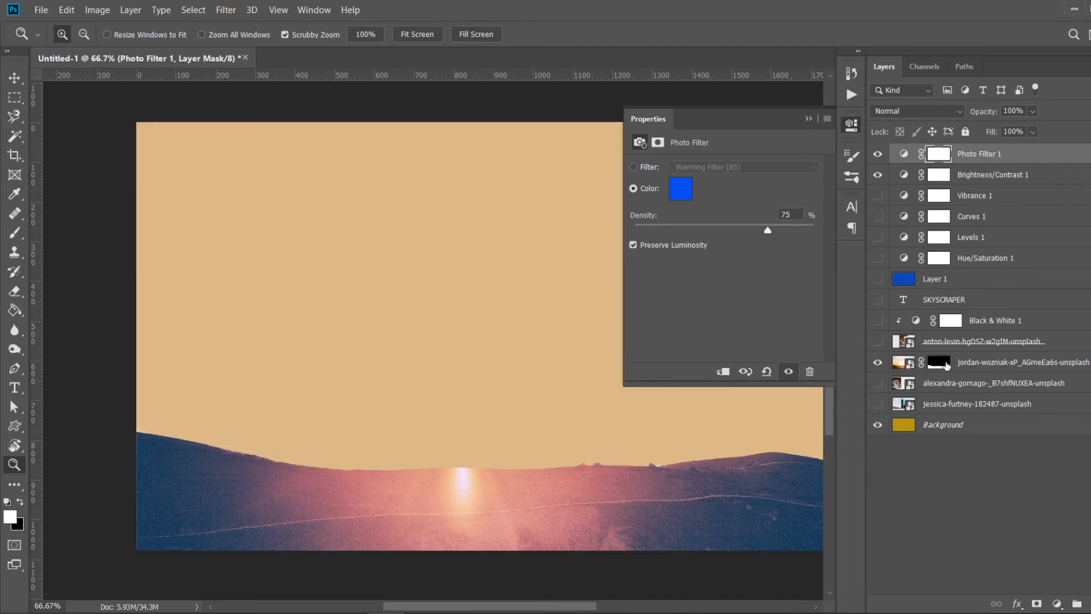
{"action": "left_click", "coordinate": [945, 367]}
{"action": "right_click", "coordinate": [945, 366]}
{"action": "left_click", "coordinate": [969, 372]}
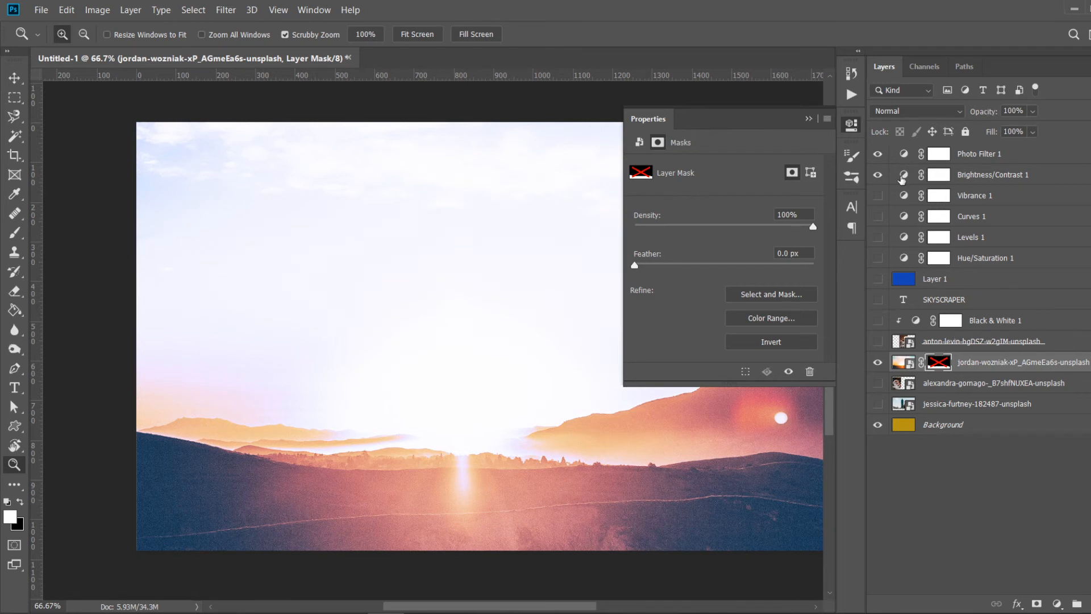
- Hide the Brightness/Contrast layer and set the Photo Filter to Warming Filter (85) at 88% density
{"action": "left_click", "coordinate": [879, 176]}
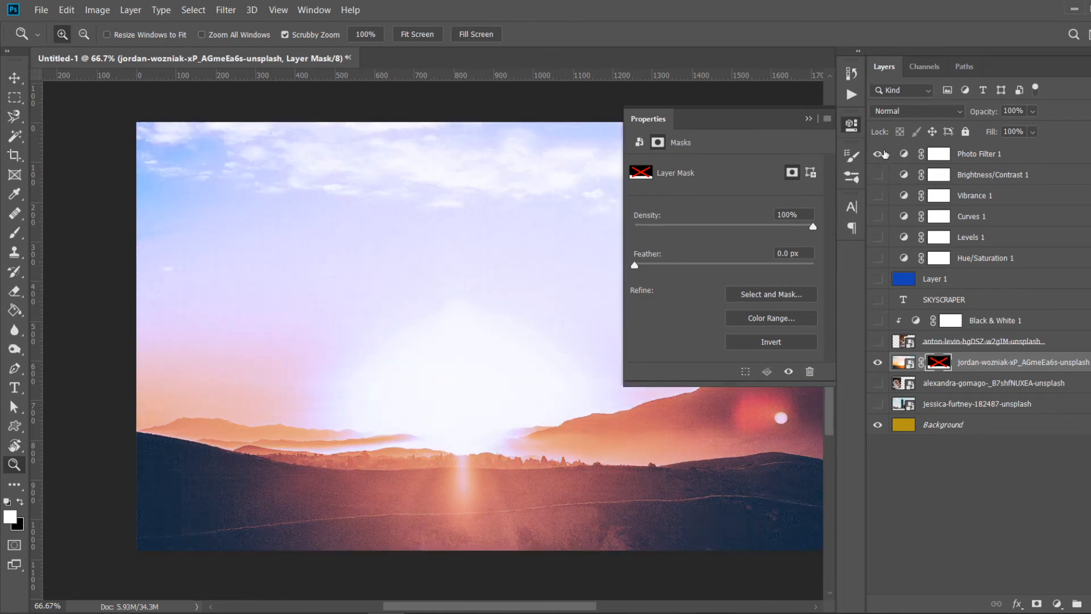
{"action": "left_click", "coordinate": [880, 155]}
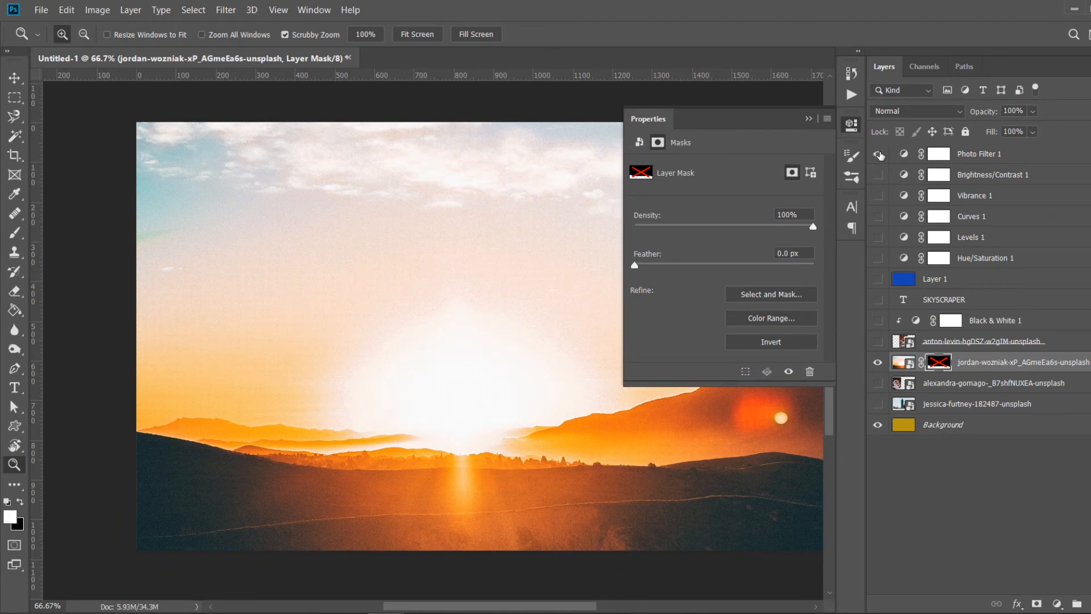
{"action": "left_click", "coordinate": [935, 157]}
{"action": "left_click", "coordinate": [904, 154]}
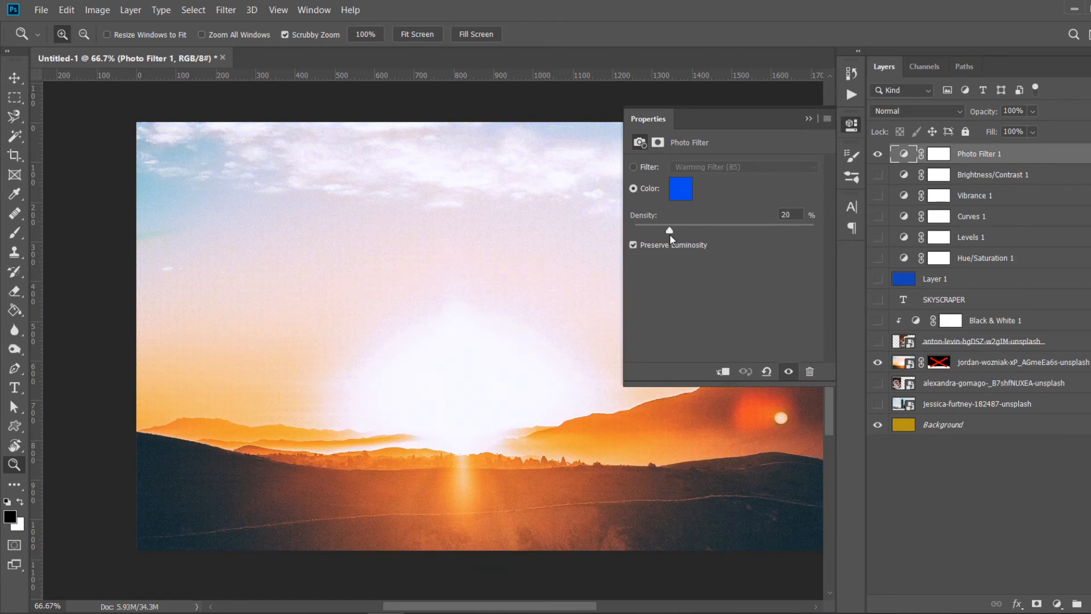
{"action": "left_click_drag", "start_coordinate": [670, 234], "coordinate": [793, 231]}
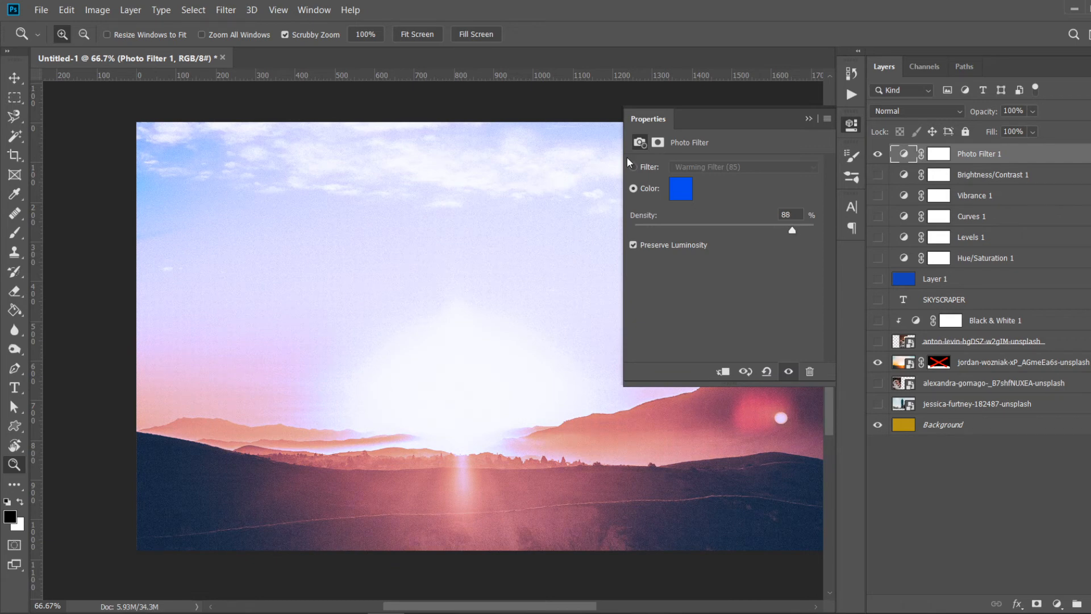
{"action": "left_click", "coordinate": [648, 169]}
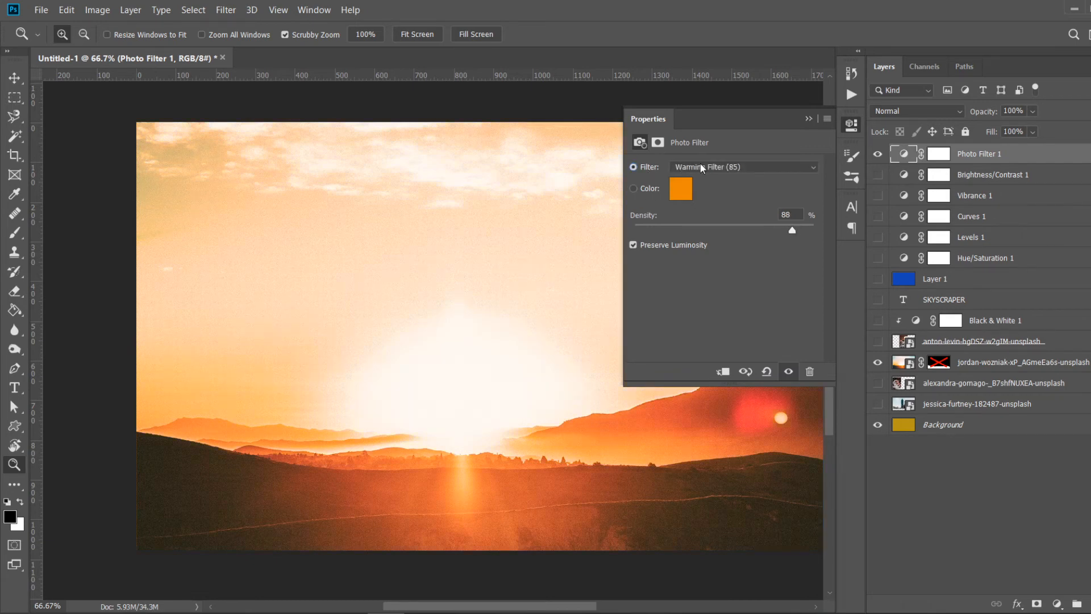
- Toggle the Photo Filter layer off and on to compare, and close its properties
{"action": "left_click", "coordinate": [878, 154]}
{"action": "left_click", "coordinate": [878, 155]}
{"action": "left_click", "coordinate": [809, 119]}
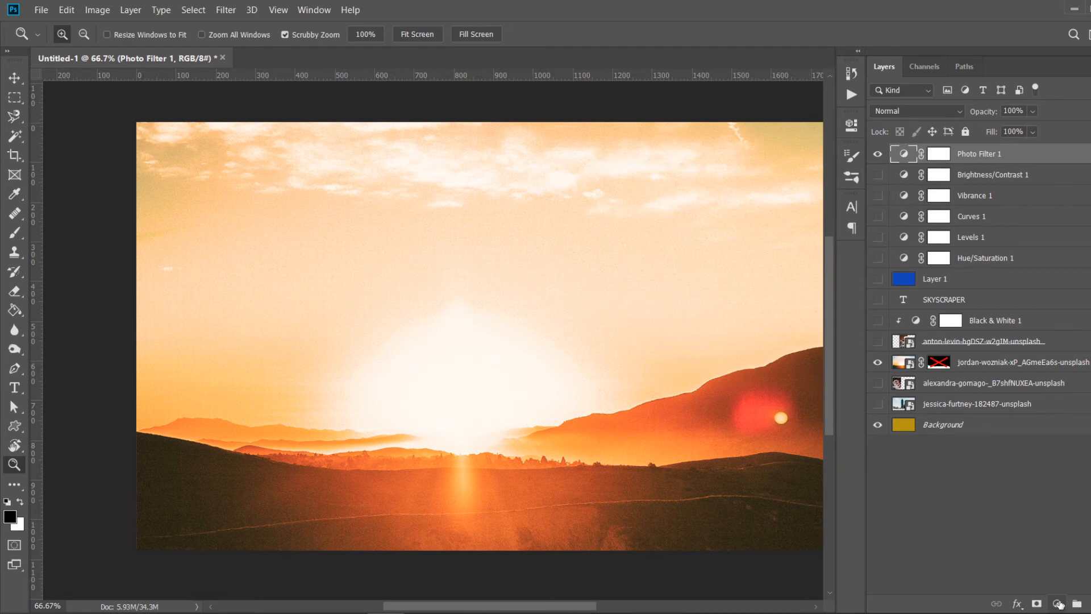
- Add a Posterize adjustment layer on top of the layer stack
{"action": "left_click", "coordinate": [1057, 604]}
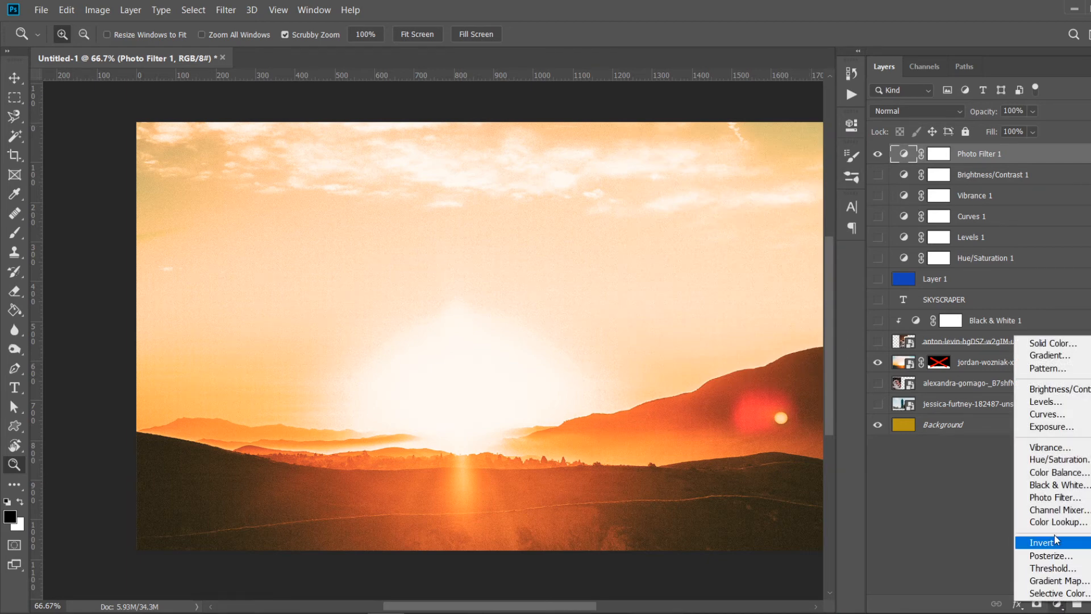
{"action": "left_click", "coordinate": [1052, 555]}
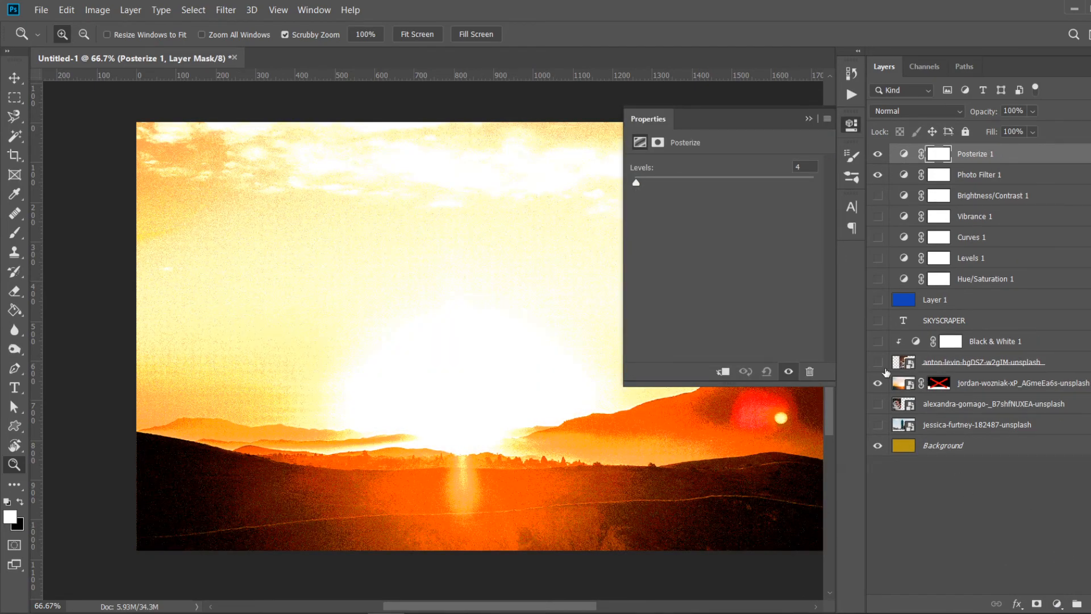
- Show the anton-levin portrait instead of the jordan-wozniak sunset and move the portrait layer up just below Posterize 1
{"action": "left_click", "coordinate": [878, 363]}
{"action": "left_click", "coordinate": [878, 383]}
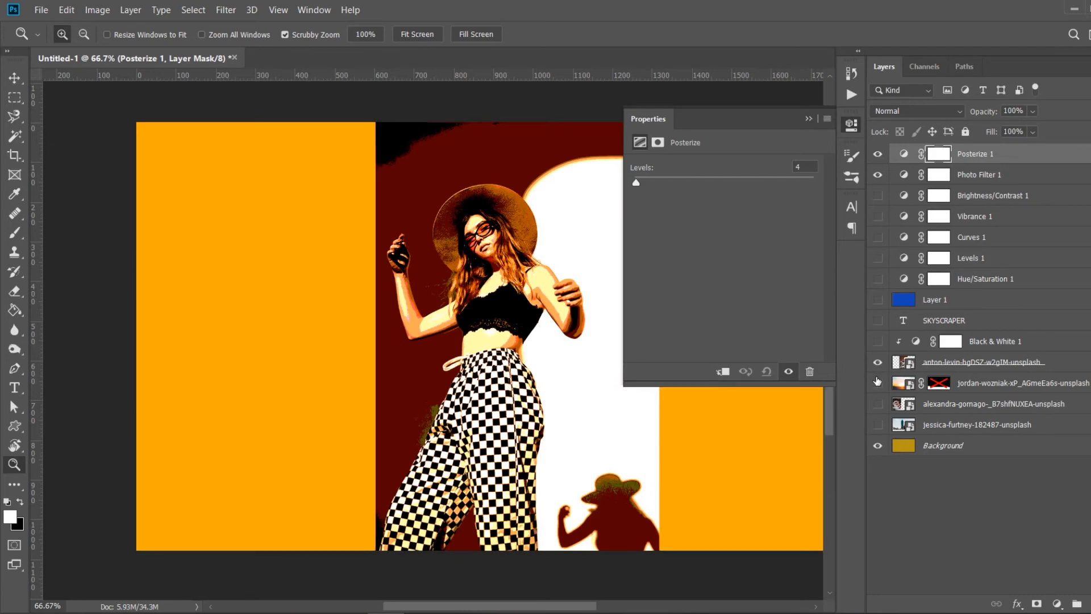
{"action": "left_click", "coordinate": [960, 349]}
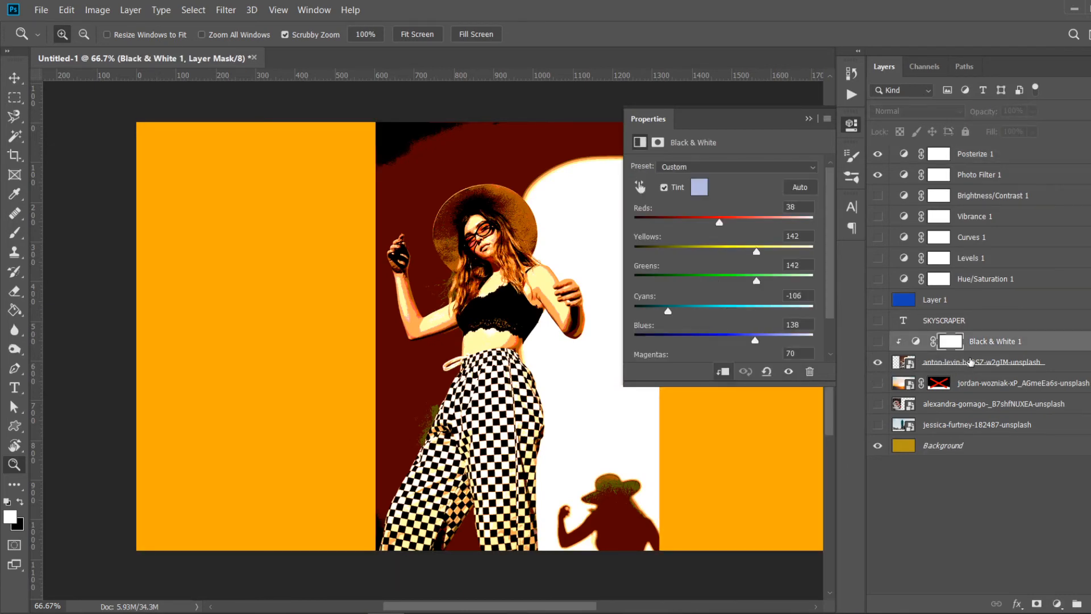
{"action": "left_click_drag", "start_coordinate": [973, 362], "coordinate": [969, 165]}
- Hide the Photo Filter 1 and Background layers
{"action": "left_click", "coordinate": [879, 196]}
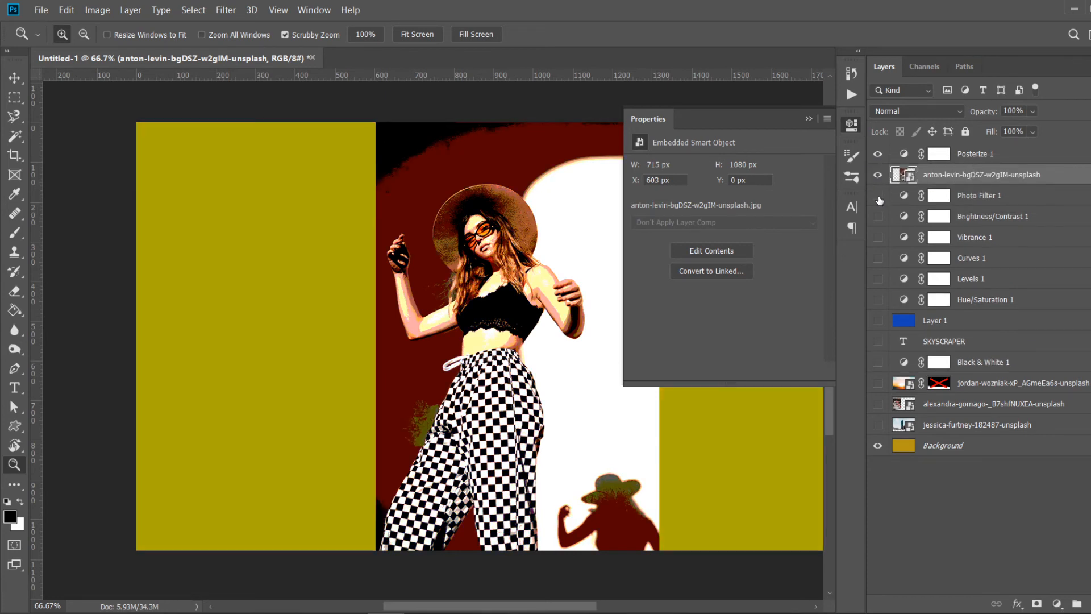
{"action": "left_click", "coordinate": [878, 446]}
{"action": "left_click", "coordinate": [514, 268]}
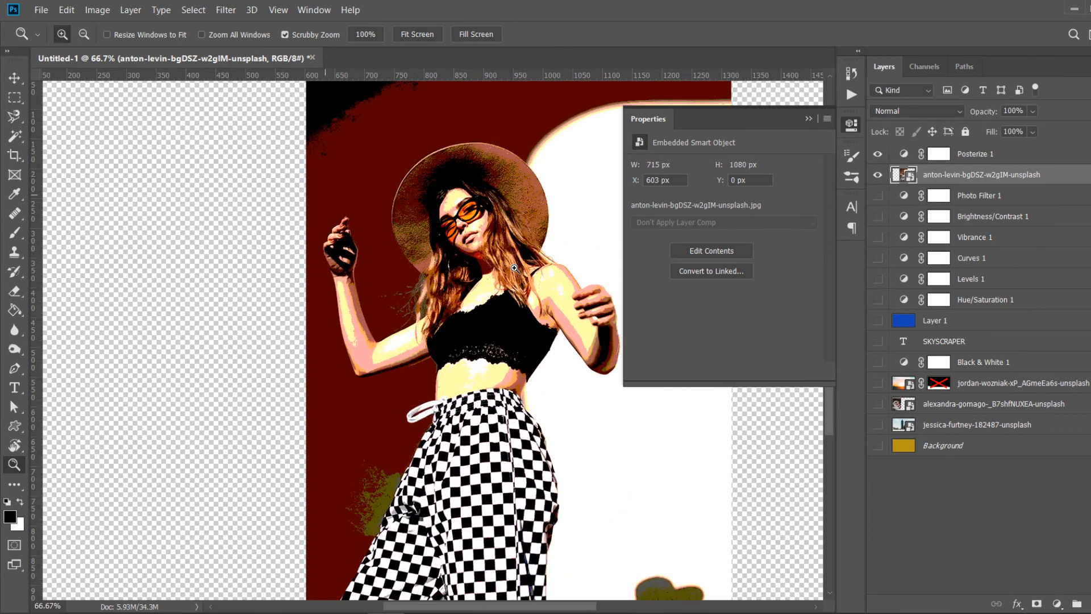
{"action": "left_click", "coordinate": [804, 121]}
- Open the Posterize layer's properties and set its Levels to 6
{"action": "double_click", "coordinate": [904, 154]}
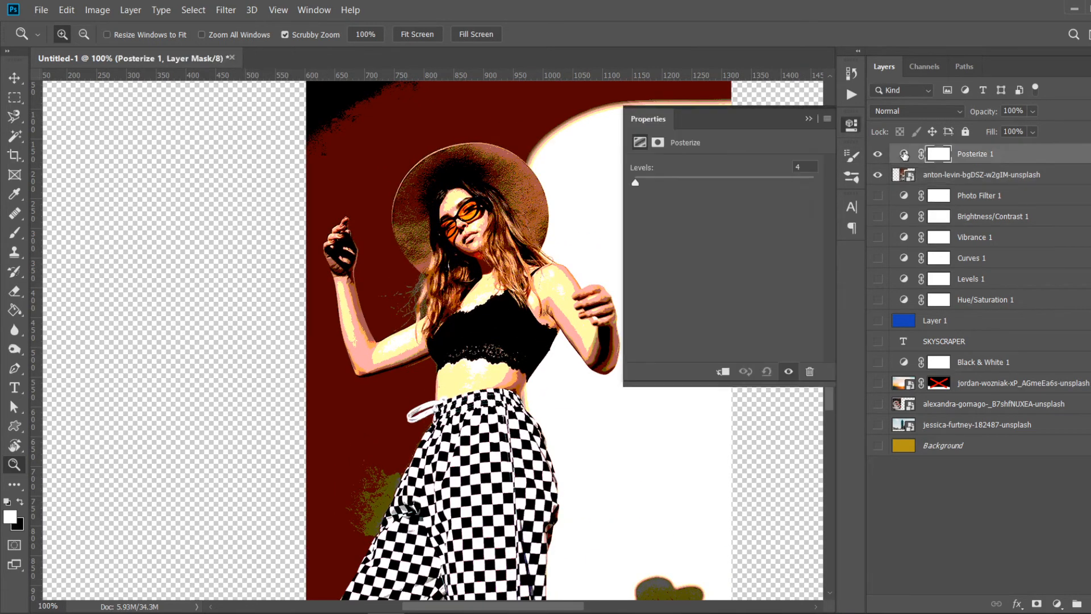
{"action": "mouse_move", "coordinate": [634, 182]}
{"action": "left_mouse_down"}
{"action": "mouse_move", "coordinate": [762, 169]}
{"action": "mouse_move", "coordinate": [660, 177]}
{"action": "mouse_move", "coordinate": [631, 165]}
{"action": "mouse_move", "coordinate": [637, 186]}
{"action": "left_mouse_up"}
{"action": "left_click", "coordinate": [430, 287]}
{"action": "left_click", "coordinate": [430, 287]}
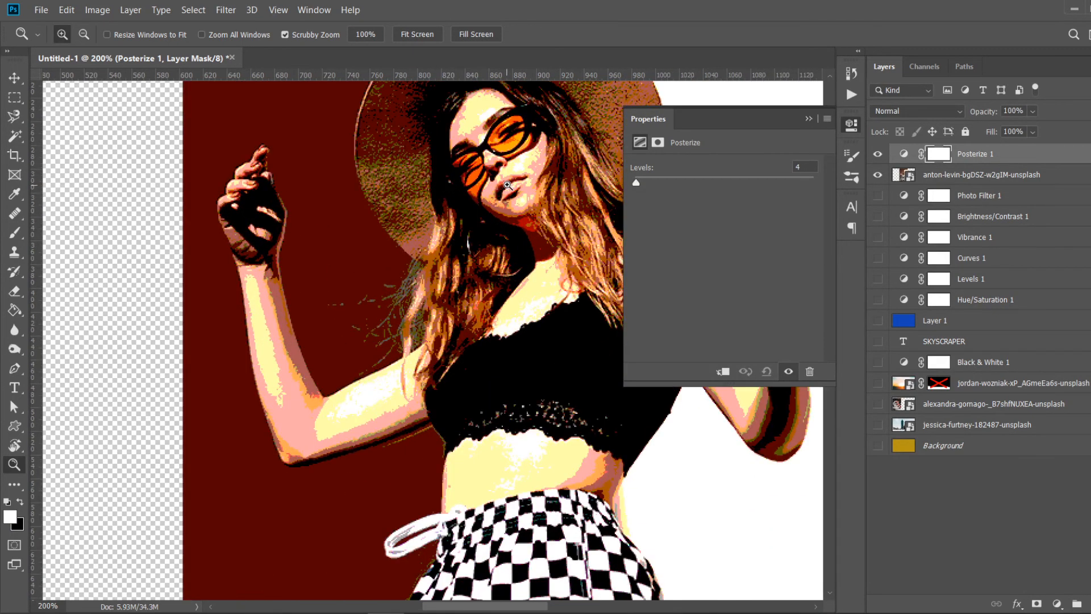
{"action": "left_click", "coordinate": [507, 185]}
{"action": "left_click", "coordinate": [507, 185]}
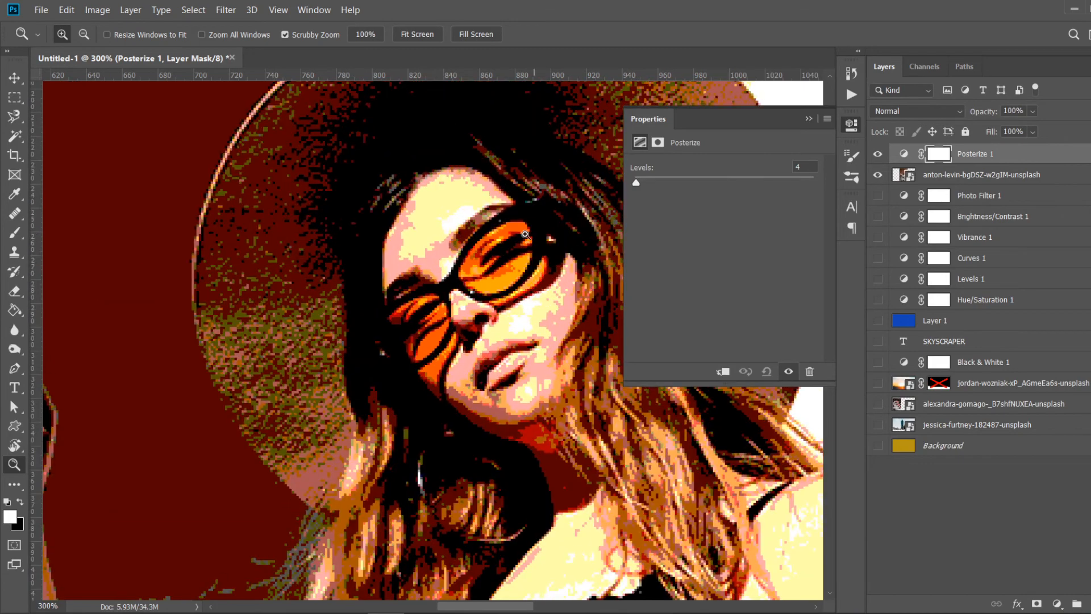
{"action": "left_click_drag", "start_coordinate": [636, 183], "coordinate": [640, 183]}
- Zoom in and out on the posterized face and hat to examine the effect
{"action": "left_click", "coordinate": [498, 312]}
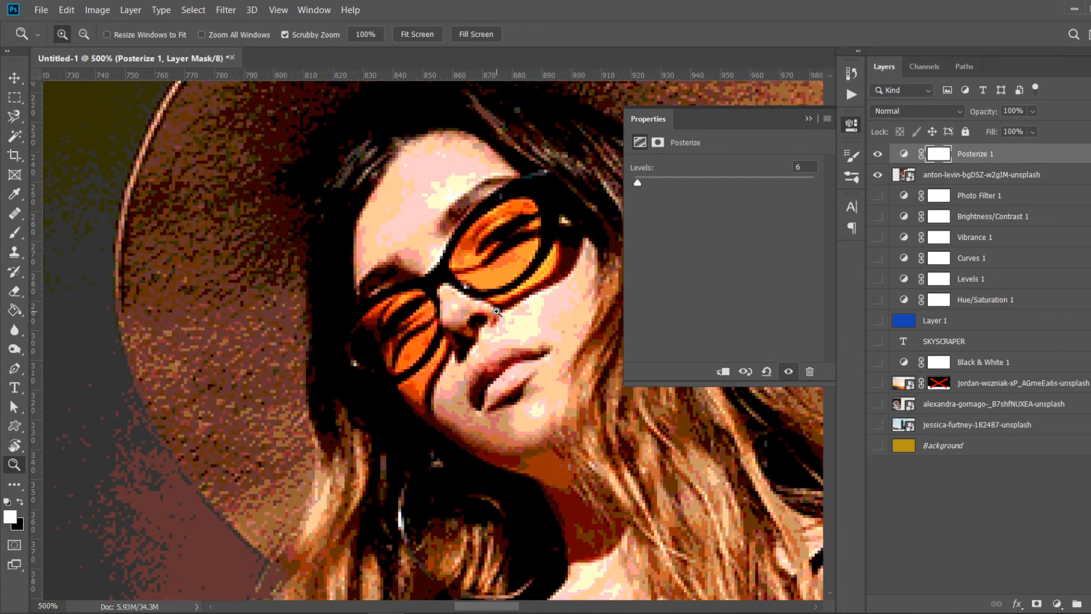
{"action": "left_click", "coordinate": [498, 312]}
{"action": "left_click", "coordinate": [497, 312], "text": "alt"}
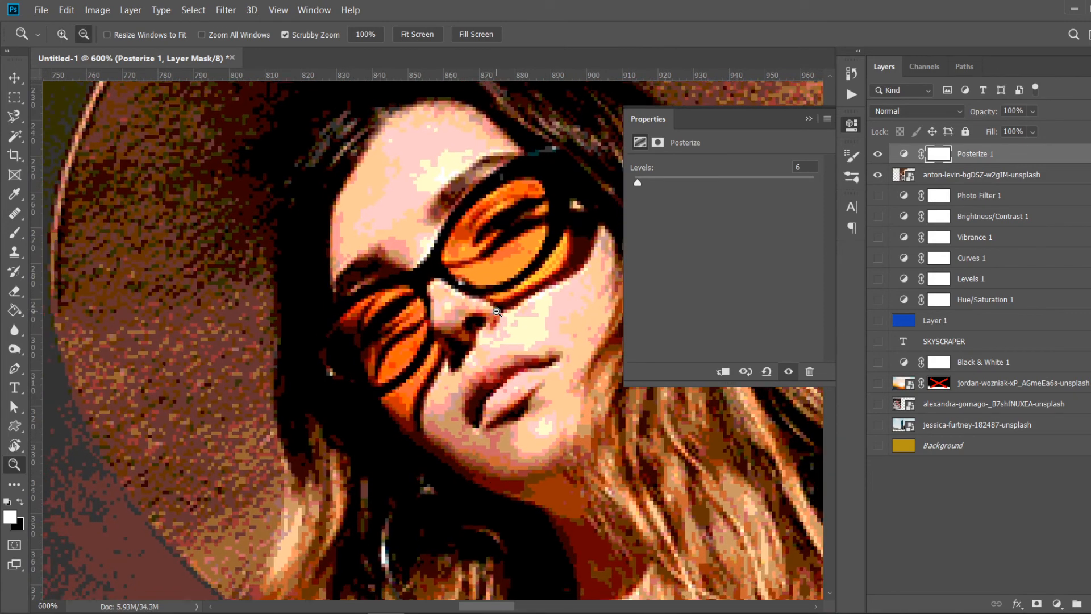
{"action": "left_click", "coordinate": [512, 301], "text": "alt"}
{"action": "left_click", "coordinate": [531, 284], "text": "alt"}
{"action": "left_click", "coordinate": [531, 284], "text": "alt"}
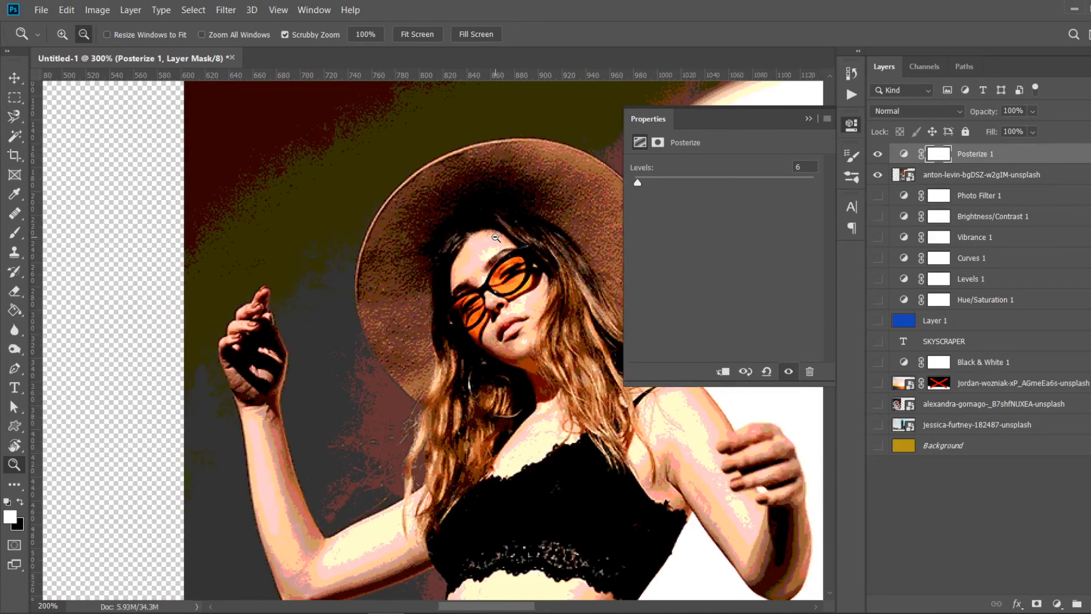
{"action": "left_click", "coordinate": [511, 283], "text": "alt"}
{"action": "left_click", "coordinate": [444, 280], "text": "alt"}
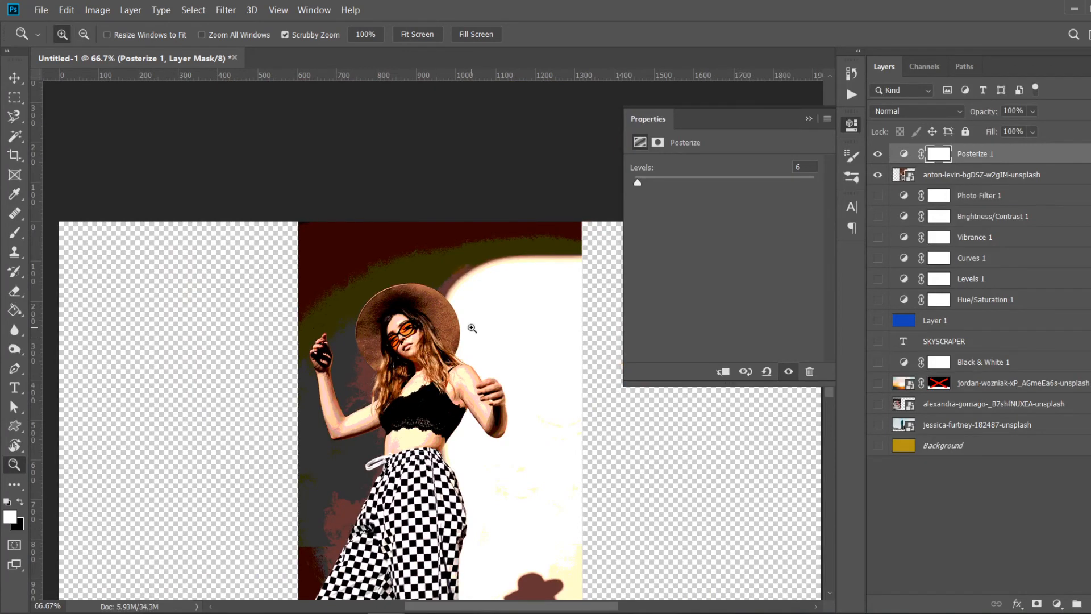
{"action": "left_click", "coordinate": [387, 282]}
{"action": "left_click", "coordinate": [434, 337]}
{"action": "left_click", "coordinate": [429, 341]}
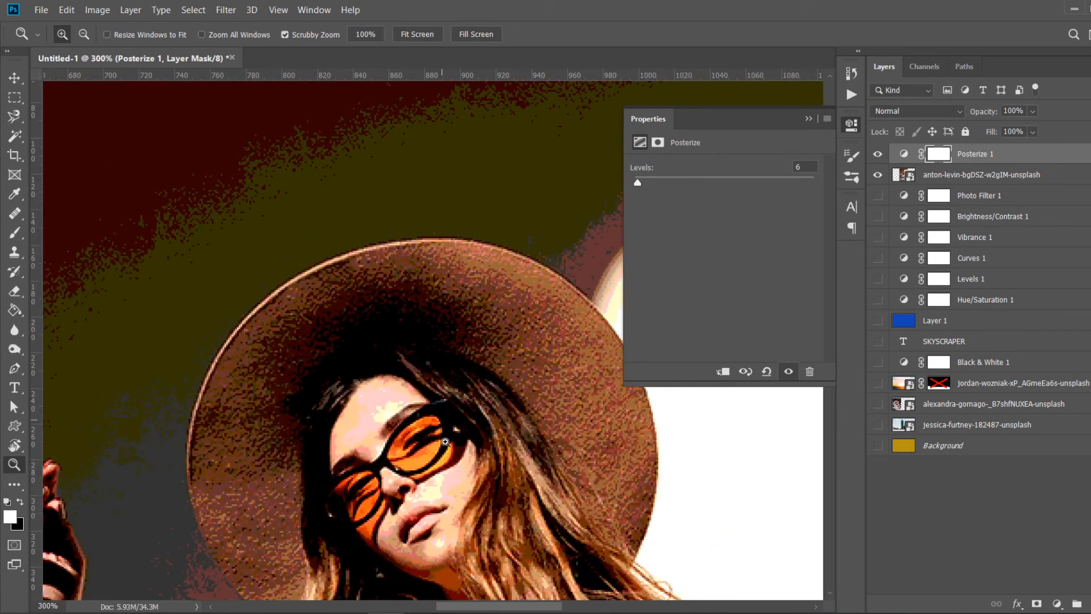
{"action": "left_click", "coordinate": [445, 441]}
{"action": "left_click", "coordinate": [438, 431]}
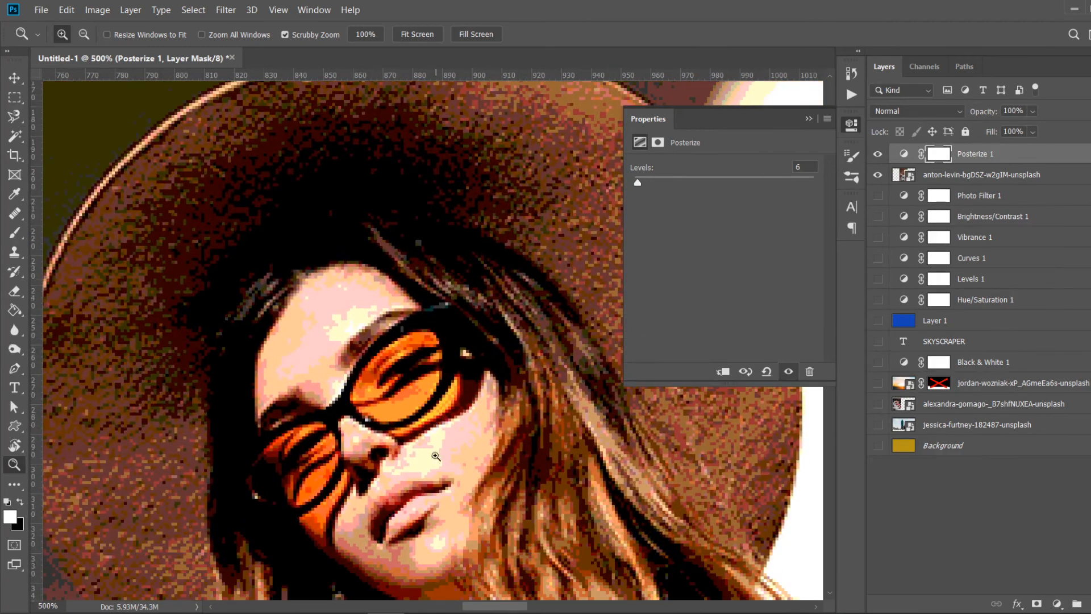
{"action": "left_click", "coordinate": [436, 464]}
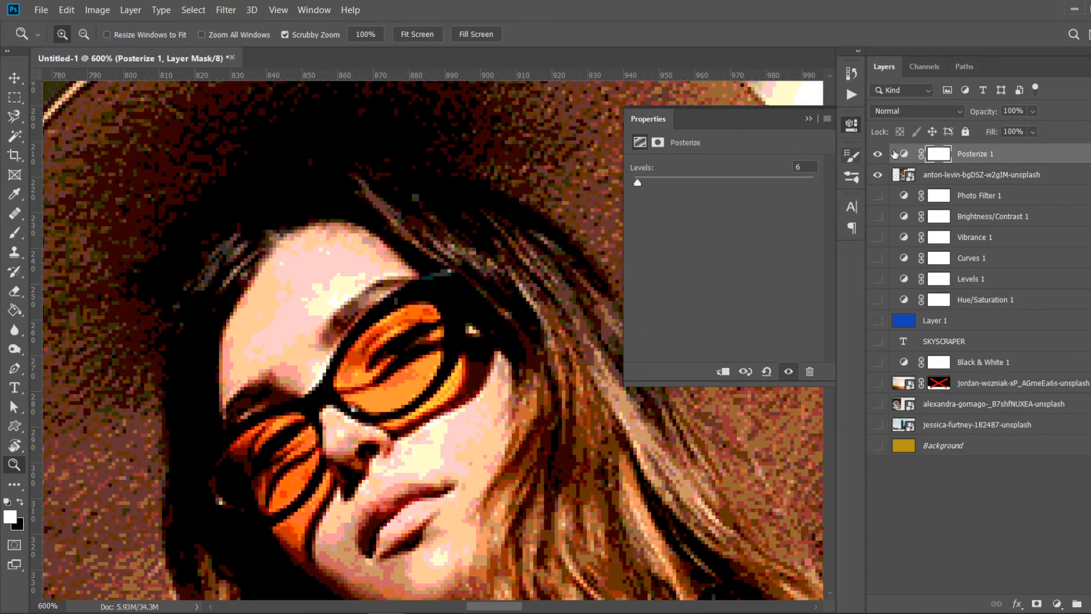
- Hide the Posterize 1 layer and inspect the unposterized portrait close up
{"action": "left_click", "coordinate": [878, 154]}
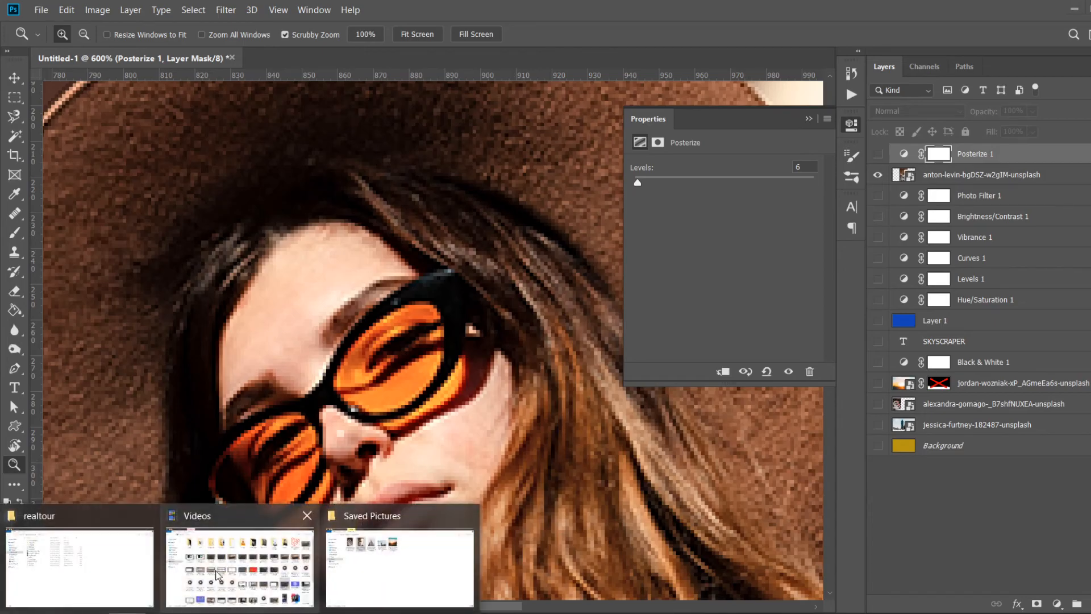
{"action": "left_click", "coordinate": [401, 566]}
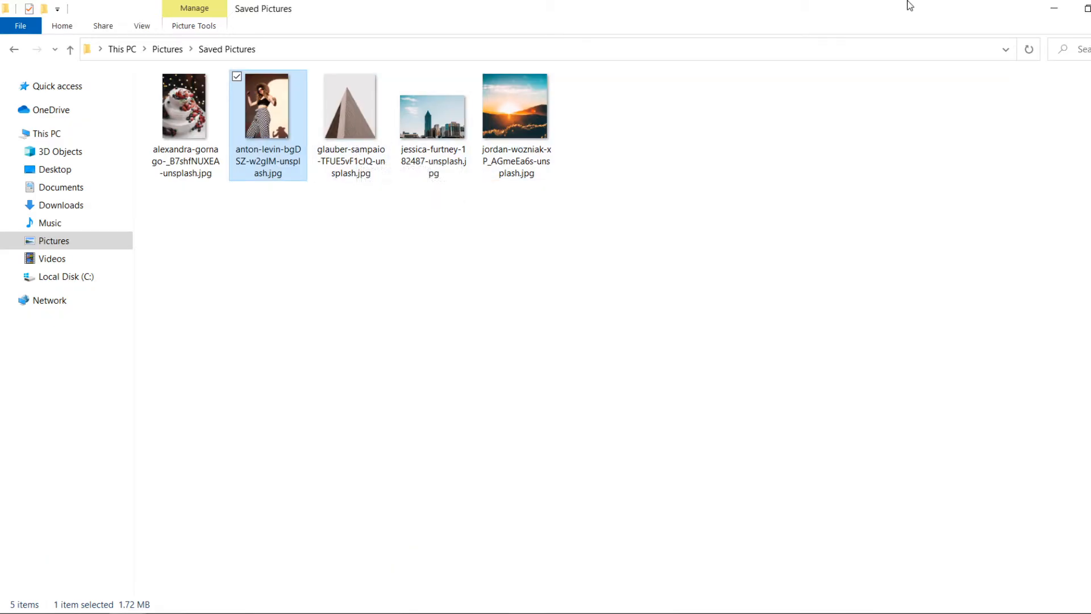
{"action": "left_click", "coordinate": [1054, 9]}
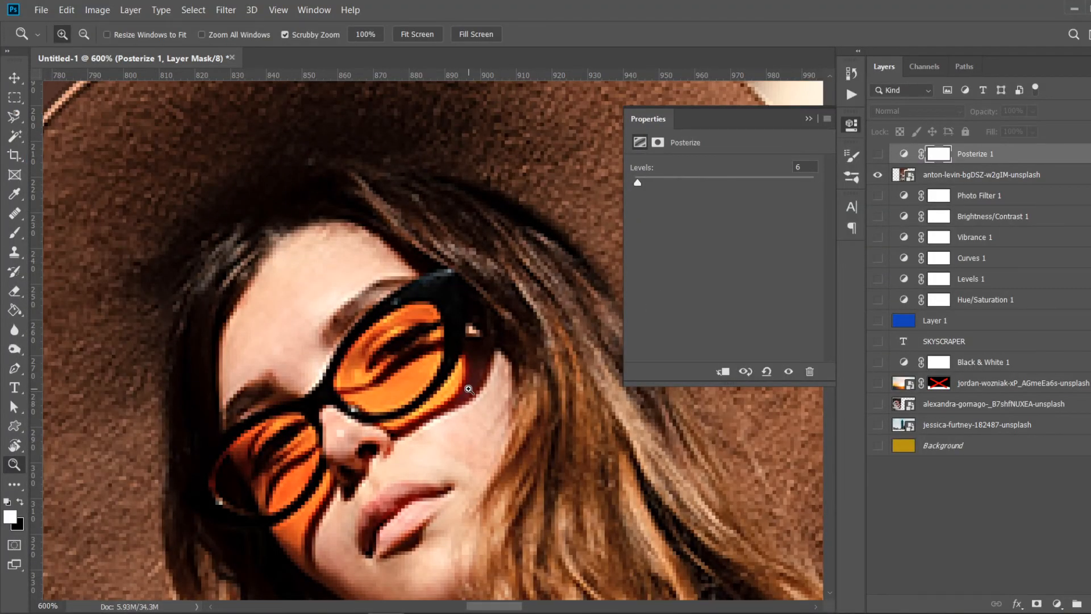
{"action": "left_click", "coordinate": [465, 305], "text": "alt"}
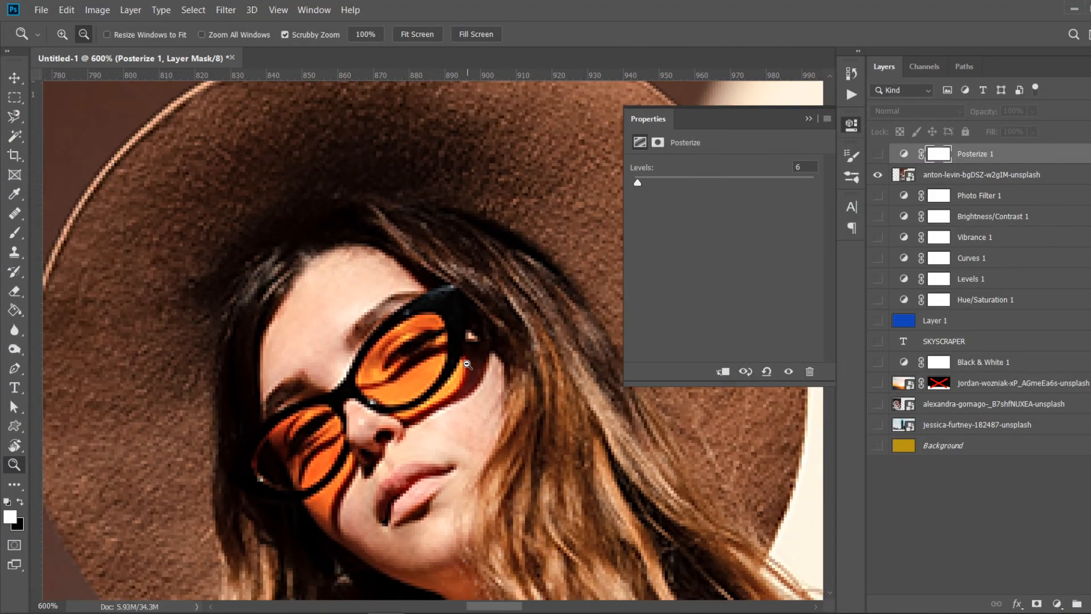
{"action": "left_click", "coordinate": [464, 304], "text": "alt"}
{"action": "left_click", "coordinate": [476, 311], "text": "alt"}
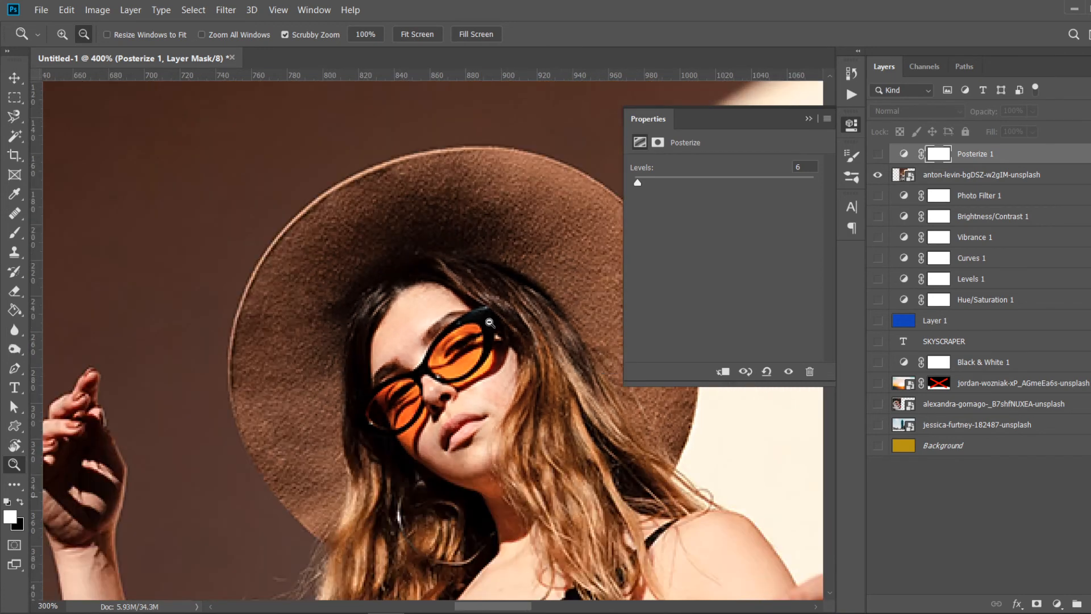
{"action": "left_click", "coordinate": [488, 317], "text": "alt"}
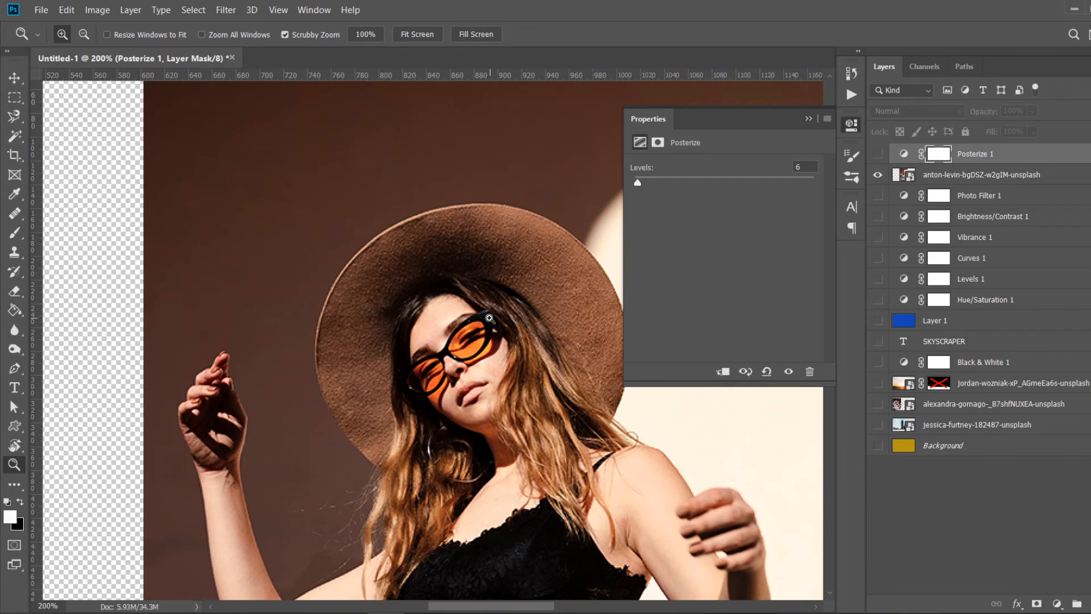
- Close the Properties panel
{"action": "left_click", "coordinate": [809, 119]}
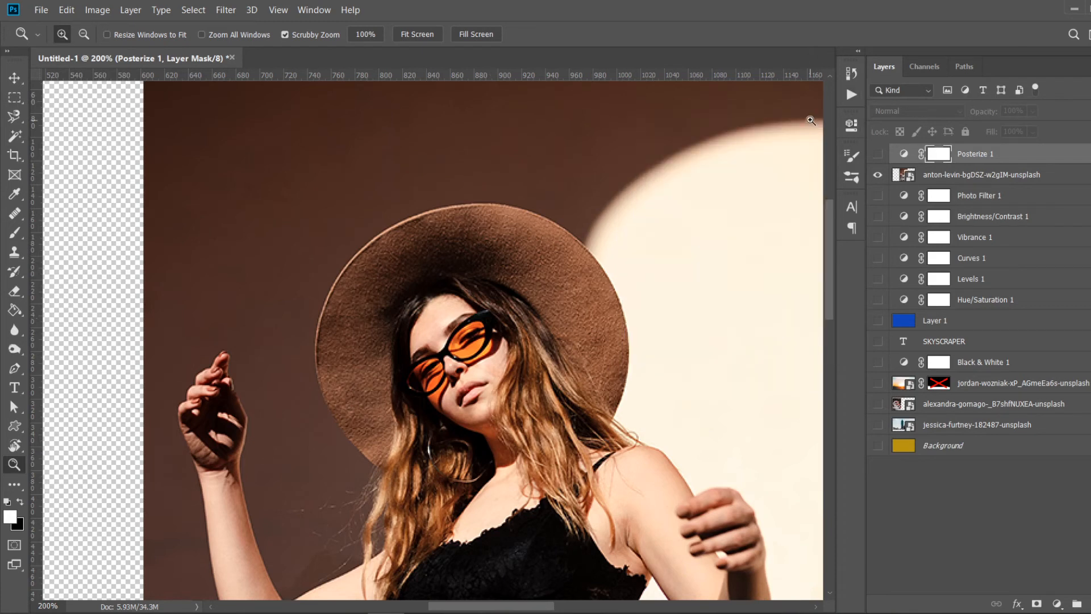
{"action": "left_click", "coordinate": [1058, 604]}
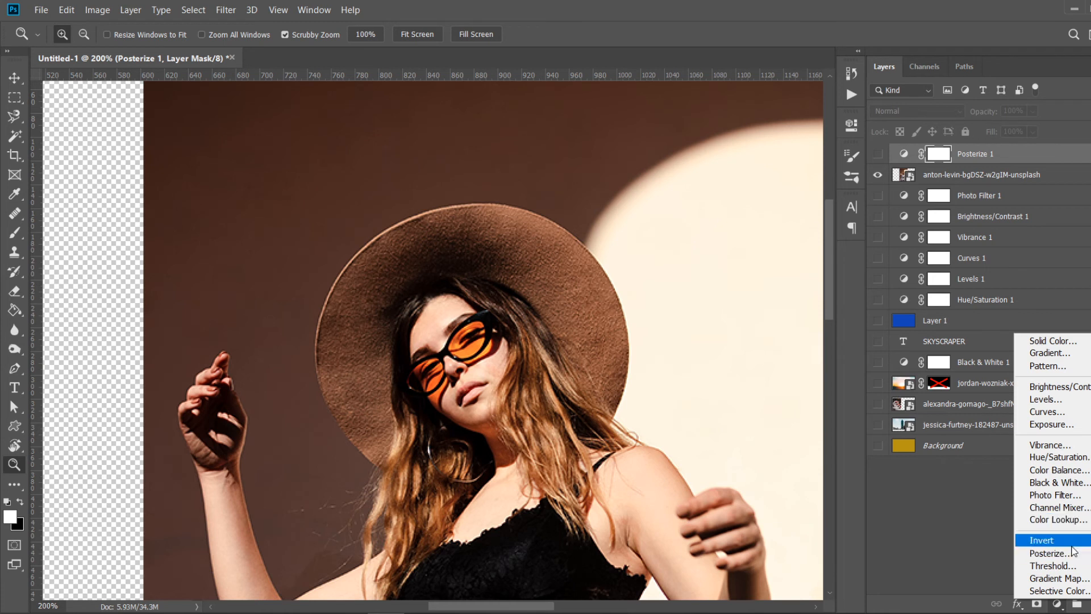
{"action": "left_click", "coordinate": [947, 504]}
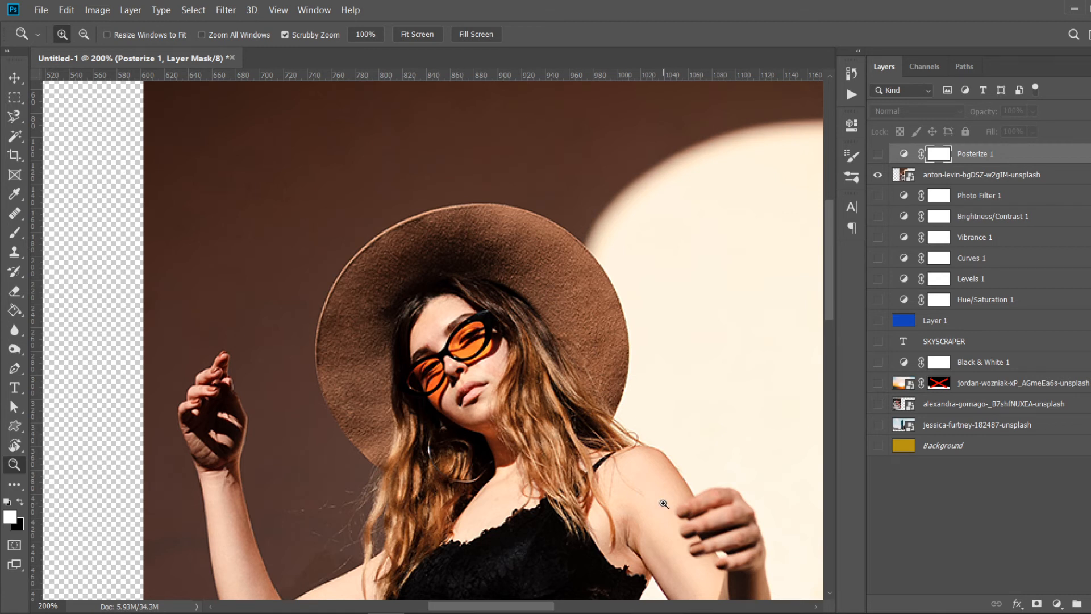
{"action": "left_click", "coordinate": [1058, 603]}
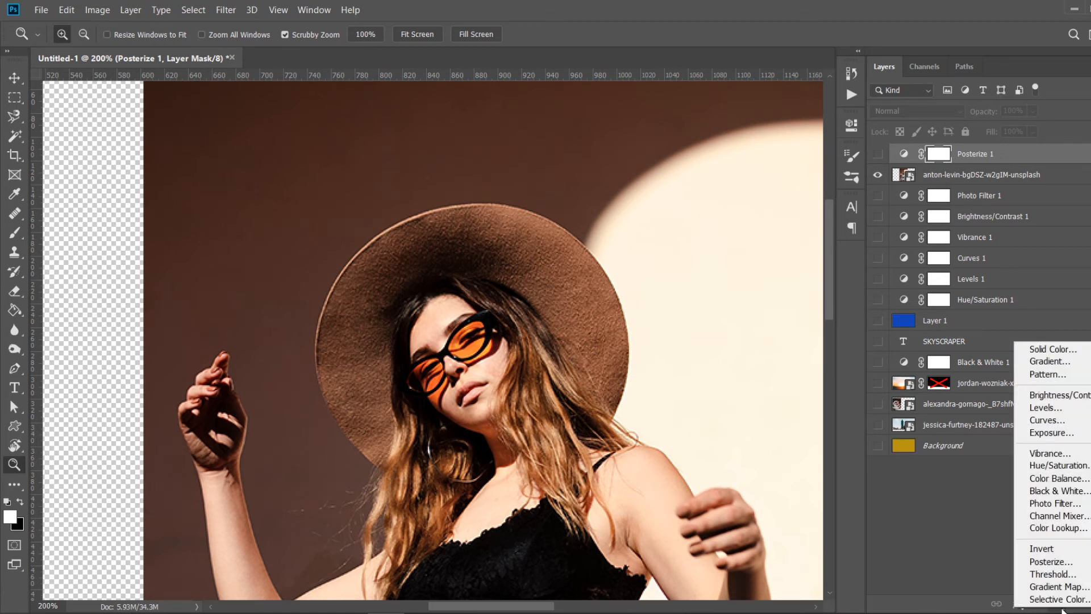
{"action": "left_click", "coordinate": [920, 606]}
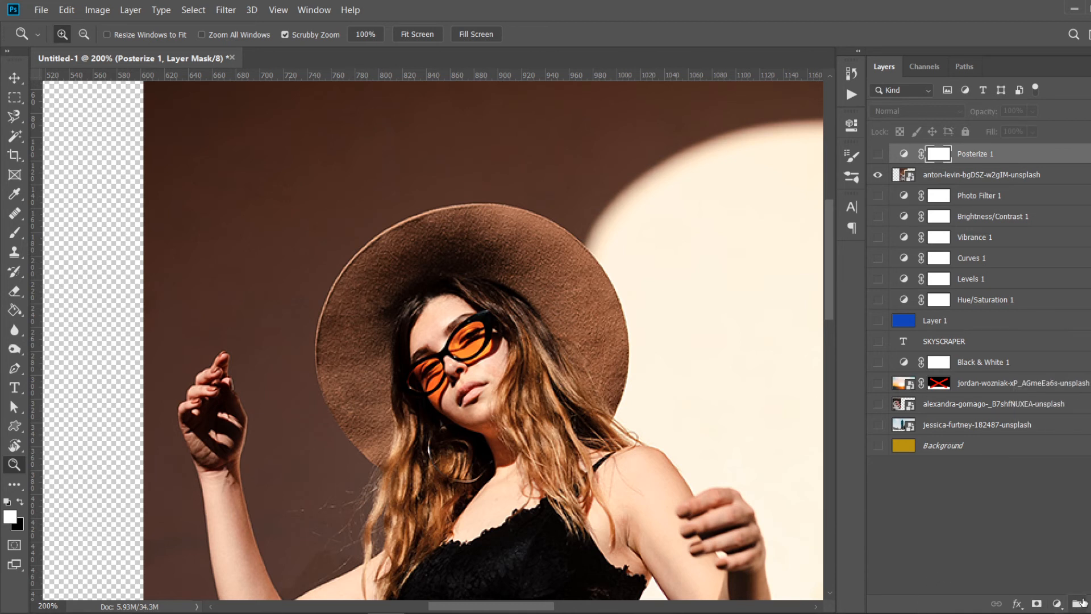
{"action": "left_click", "coordinate": [1018, 605]}
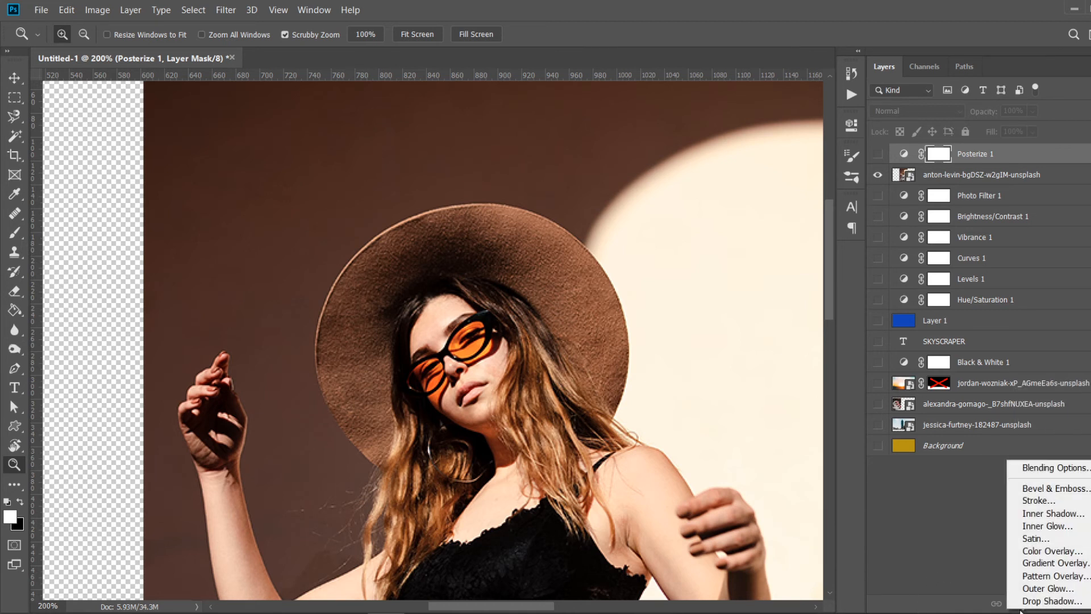
{"action": "left_click", "coordinate": [943, 611]}
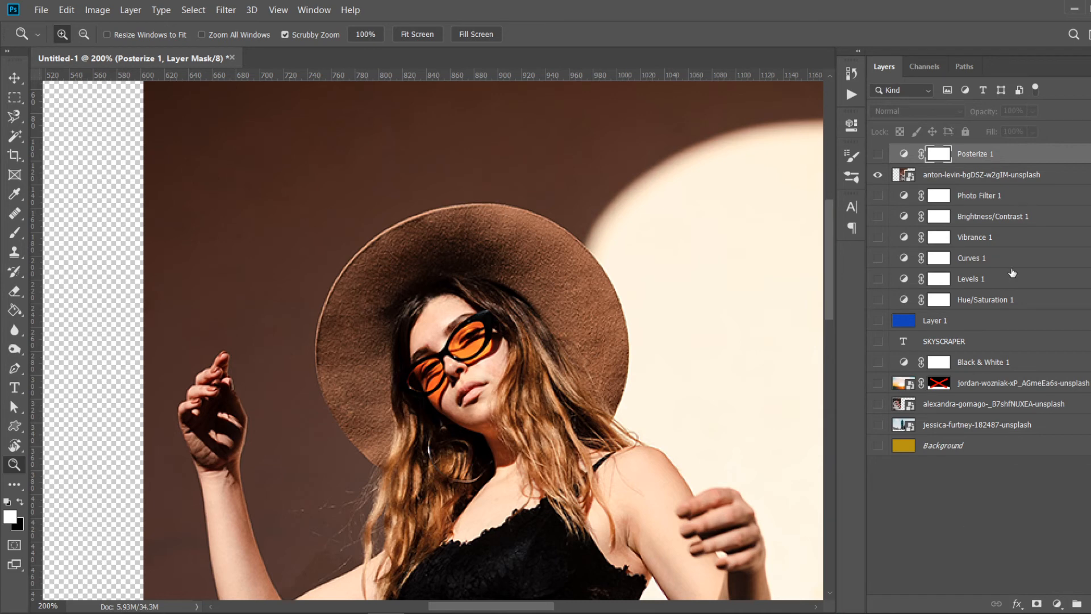
- Show the Background layer behind the portrait and zoom out to see the whole canvas
{"action": "left_click", "coordinate": [496, 368], "text": "alt"}
{"action": "left_click", "coordinate": [483, 268], "text": "alt"}
{"action": "left_click", "coordinate": [878, 450]}
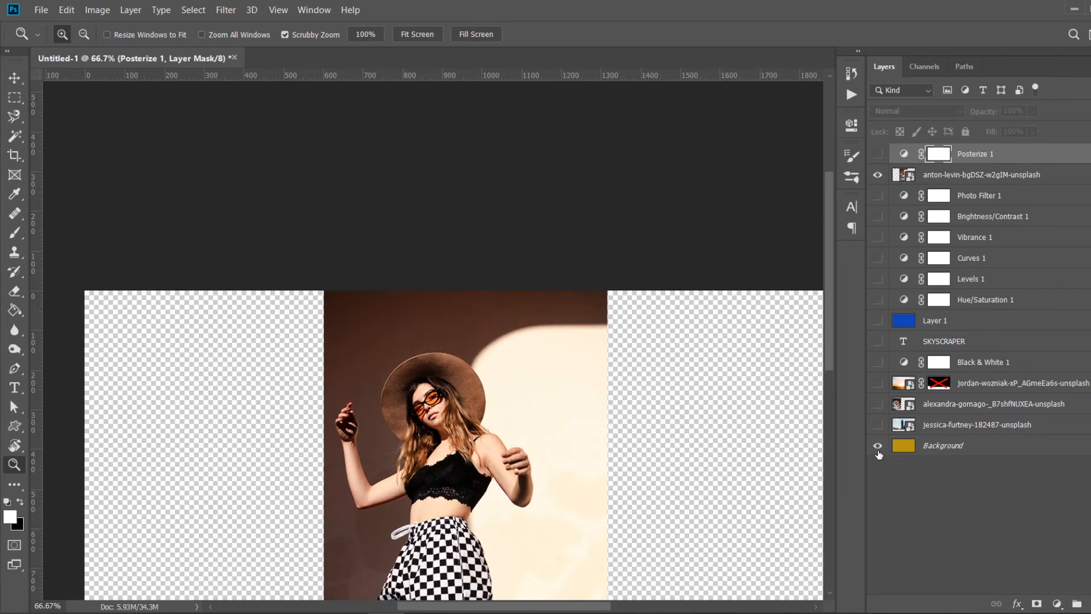
{"action": "left_click", "coordinate": [500, 432], "text": "alt"}
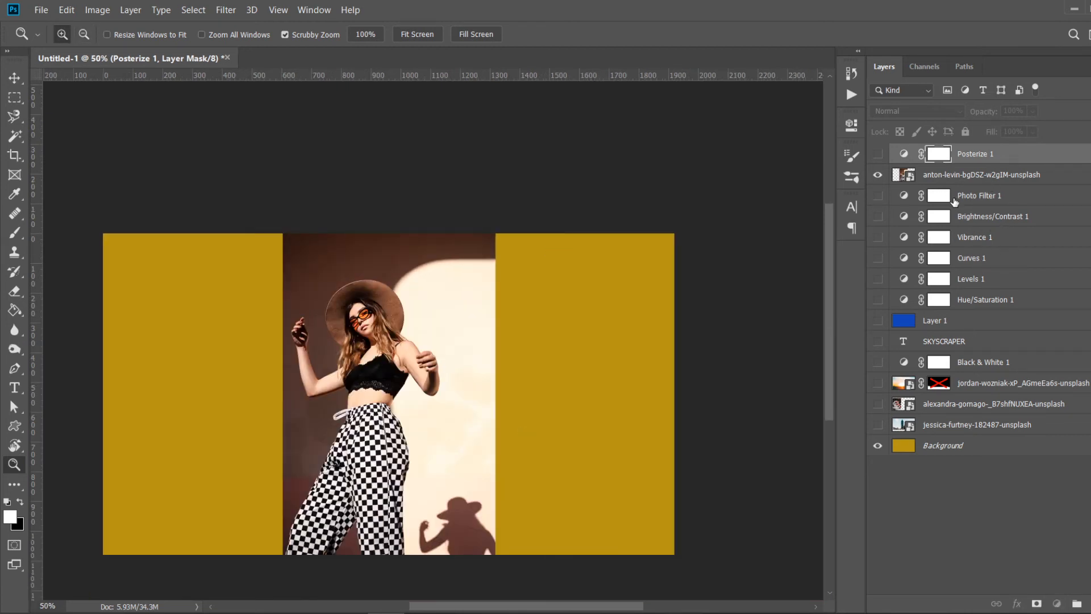
- Delete the adjustment layers from Photo Filter 1 down to Hue/Saturation 1
{"action": "left_click", "coordinate": [955, 199]}
{"action": "left_click", "coordinate": [989, 301], "text": "shift"}
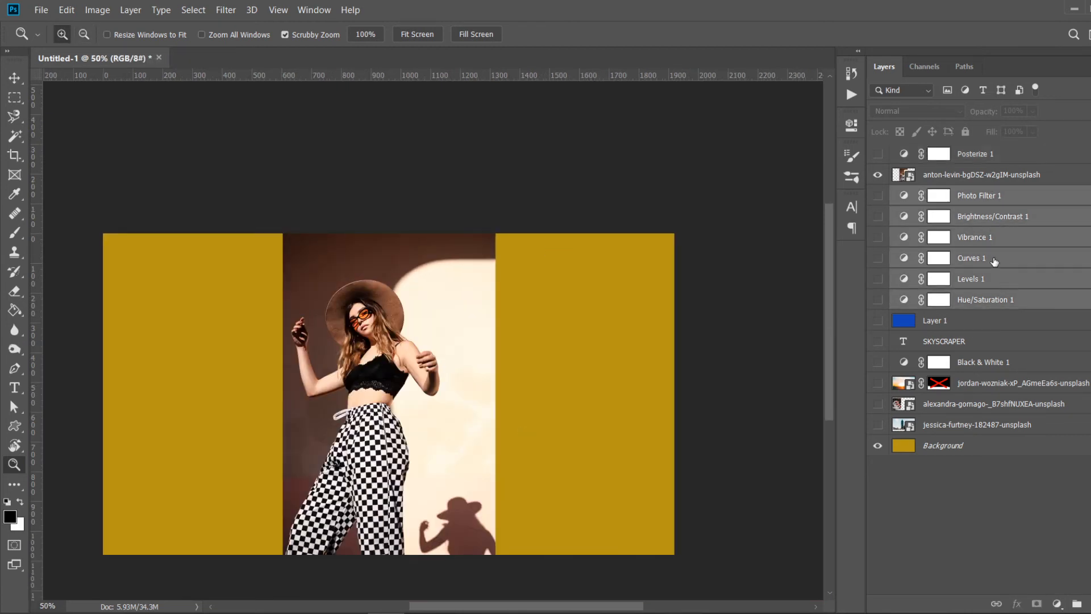
{"action": "left_click_drag", "start_coordinate": [995, 261], "coordinate": [994, 563]}
{"action": "left_click_drag", "start_coordinate": [999, 602], "coordinate": [1087, 604]}
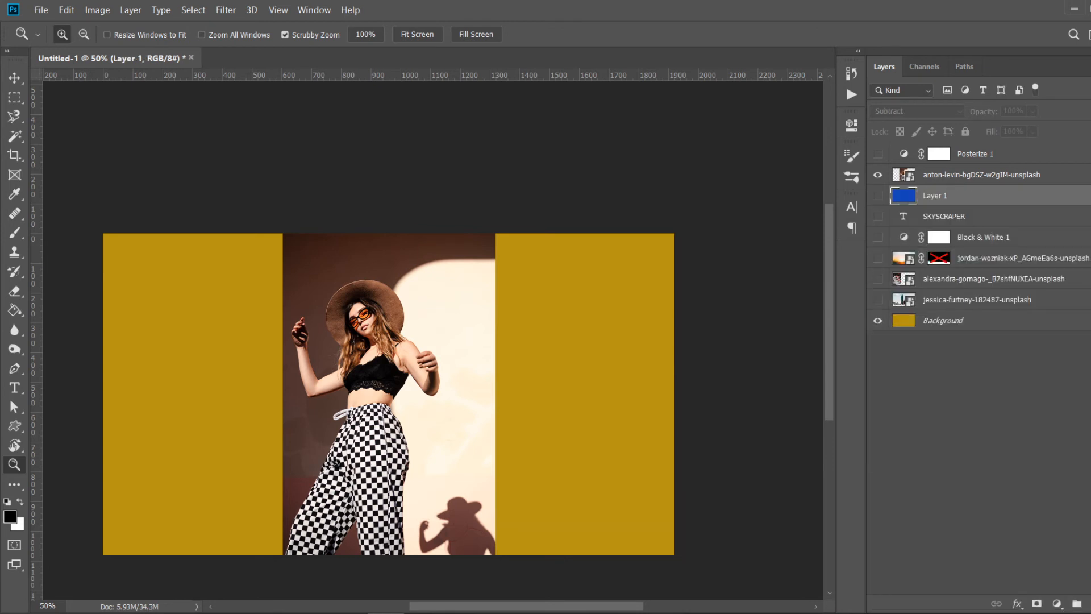
- Delete the Posterize 1 layer and hide the anton-levin portrait layer
{"action": "left_click", "coordinate": [985, 155]}
{"action": "left_click_drag", "start_coordinate": [985, 155], "coordinate": [1077, 604]}
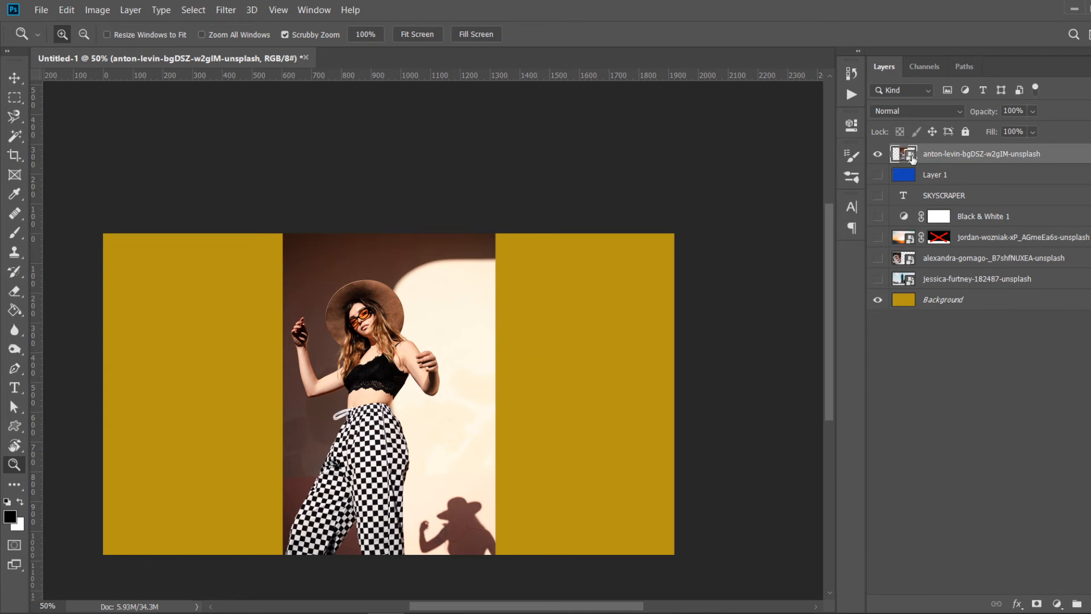
{"action": "left_click", "coordinate": [879, 154]}
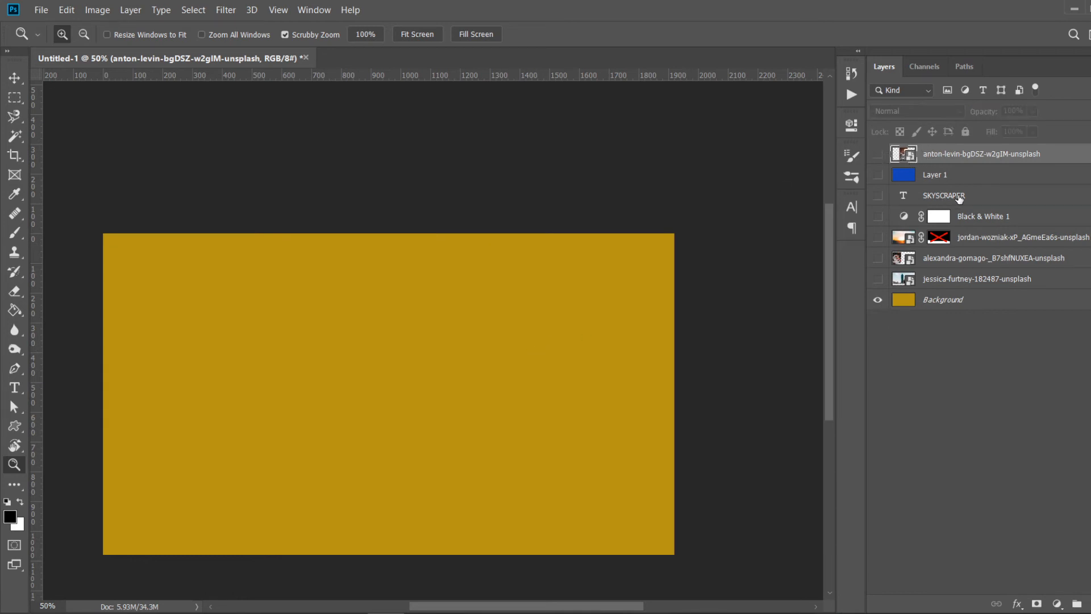
- Show the SKYSCRAPER text layer and apply a red Color Overlay layer style to it
{"action": "left_click", "coordinate": [955, 195]}
{"action": "left_click", "coordinate": [879, 196]}
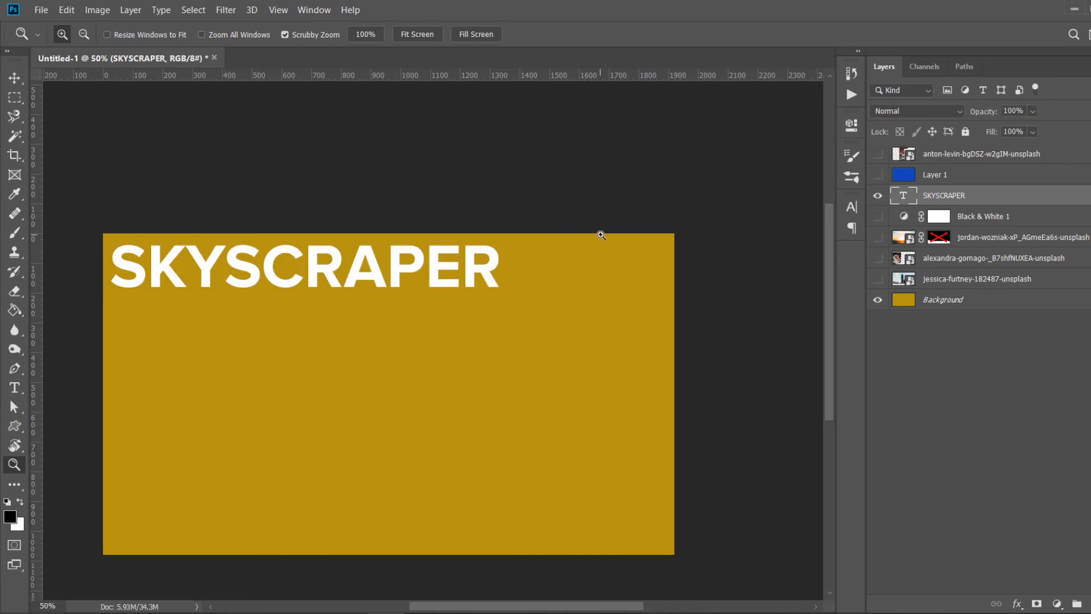
{"action": "right_click", "coordinate": [1014, 205]}
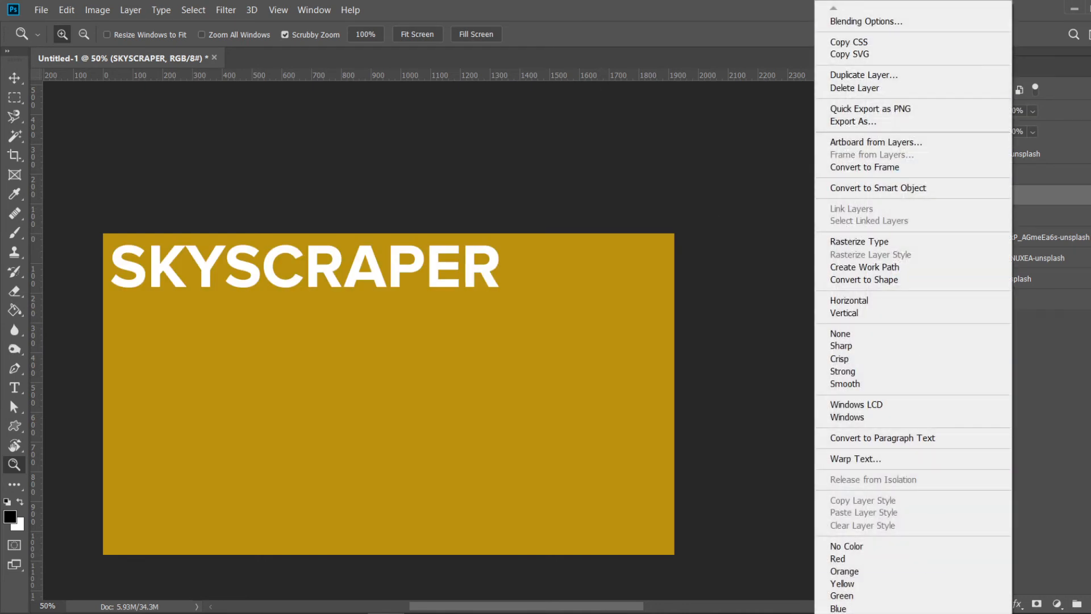
{"action": "scroll", "coordinate": [913, 307], "scroll_direction": "down", "scroll_amount": 3}
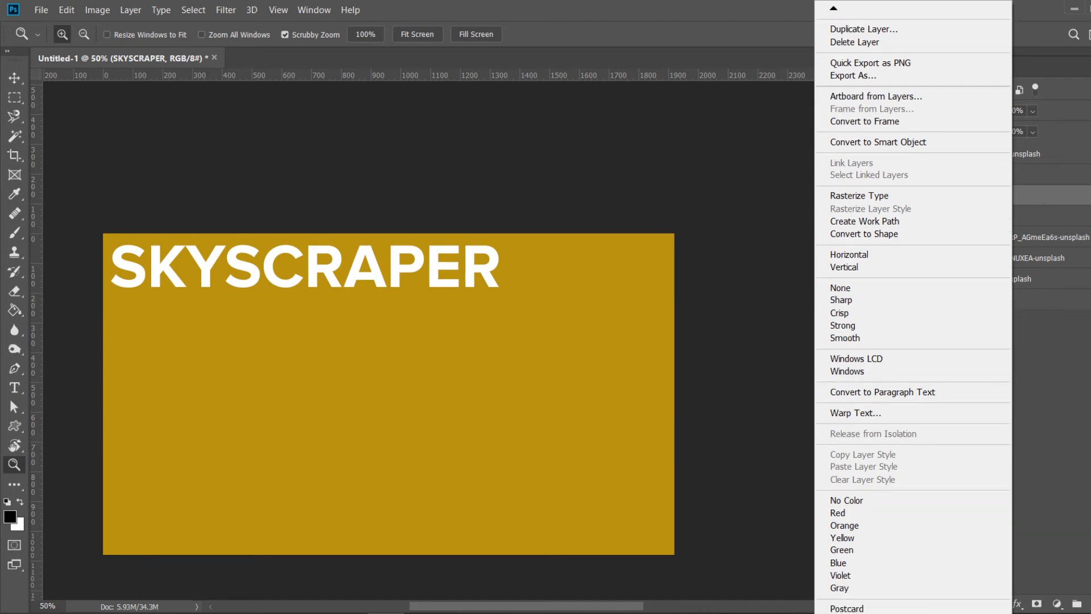
{"action": "mouse_move", "coordinate": [832, 4]}
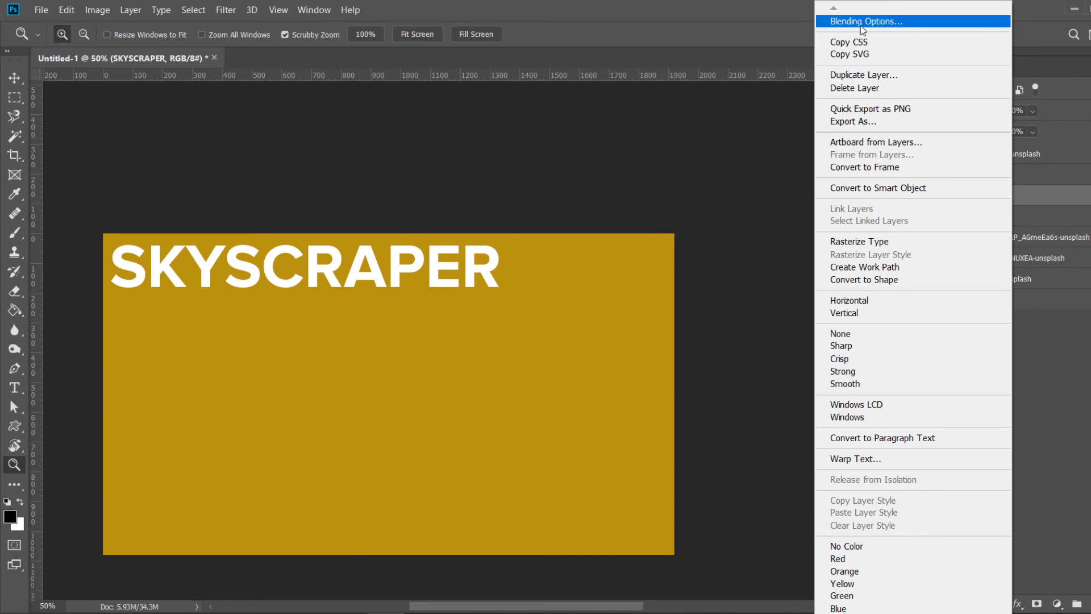
{"action": "left_click", "coordinate": [860, 23]}
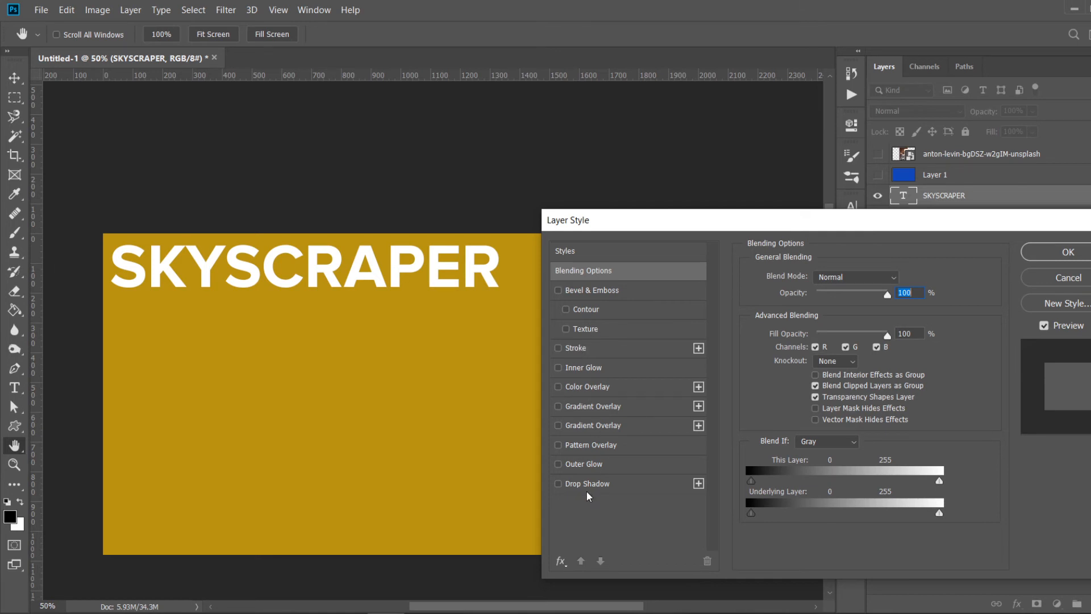
{"action": "left_click", "coordinate": [570, 388]}
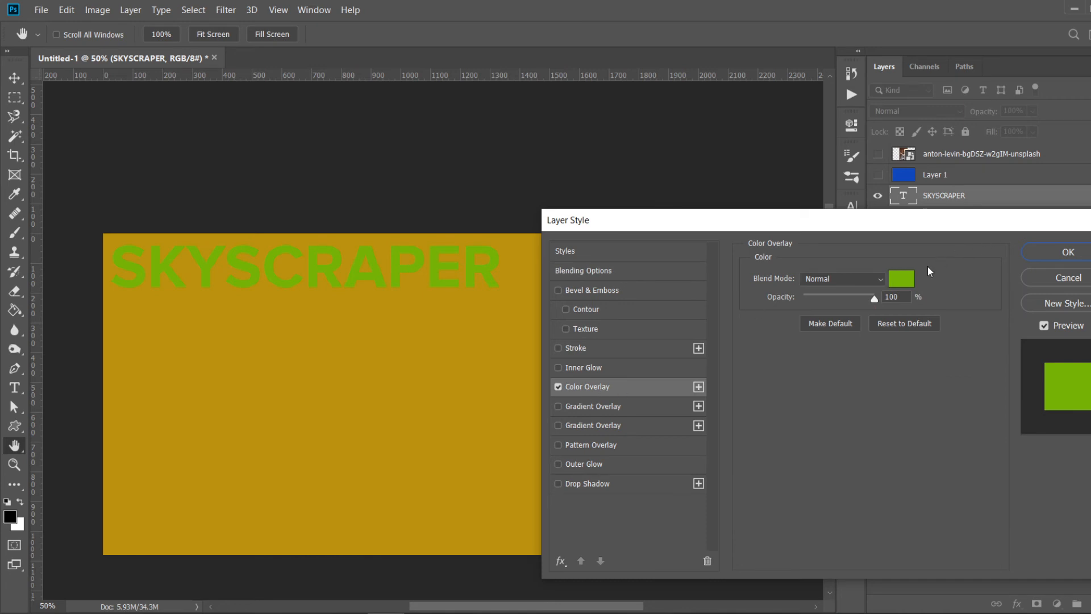
{"action": "left_click", "coordinate": [903, 278]}
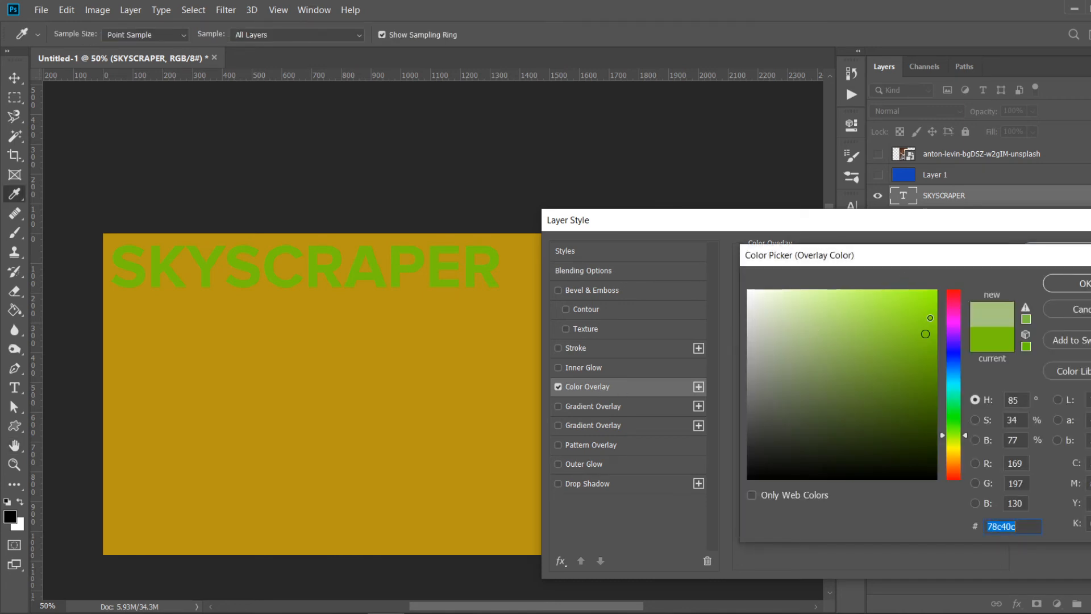
{"action": "left_click_drag", "start_coordinate": [930, 318], "coordinate": [955, 293]}
{"action": "left_click", "coordinate": [1068, 288]}
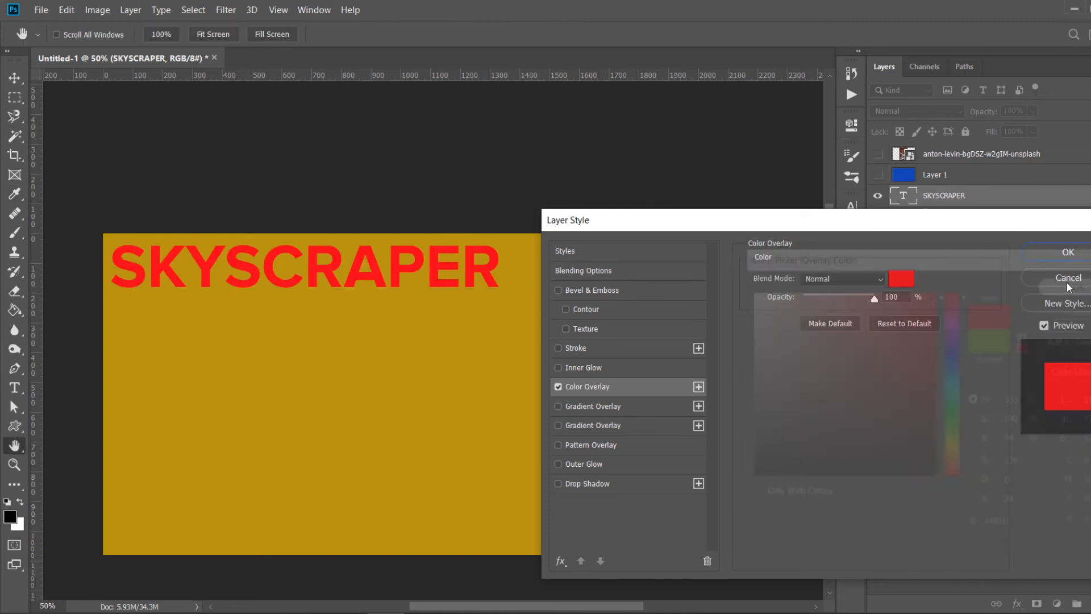
{"action": "left_click_drag", "start_coordinate": [804, 222], "coordinate": [807, 452]}
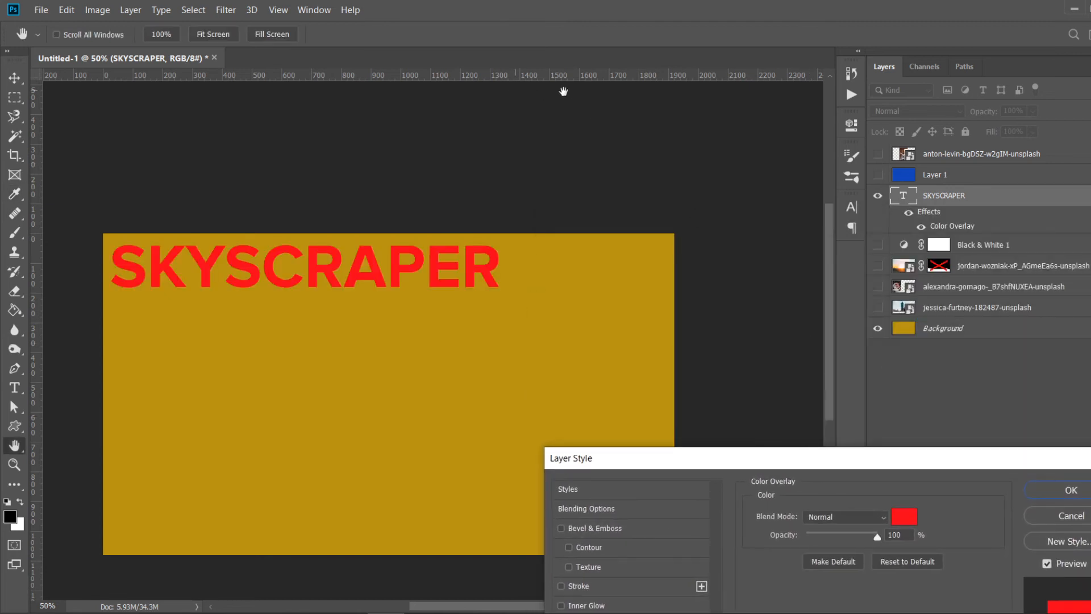
{"action": "left_click_drag", "start_coordinate": [732, 463], "coordinate": [608, 210]}
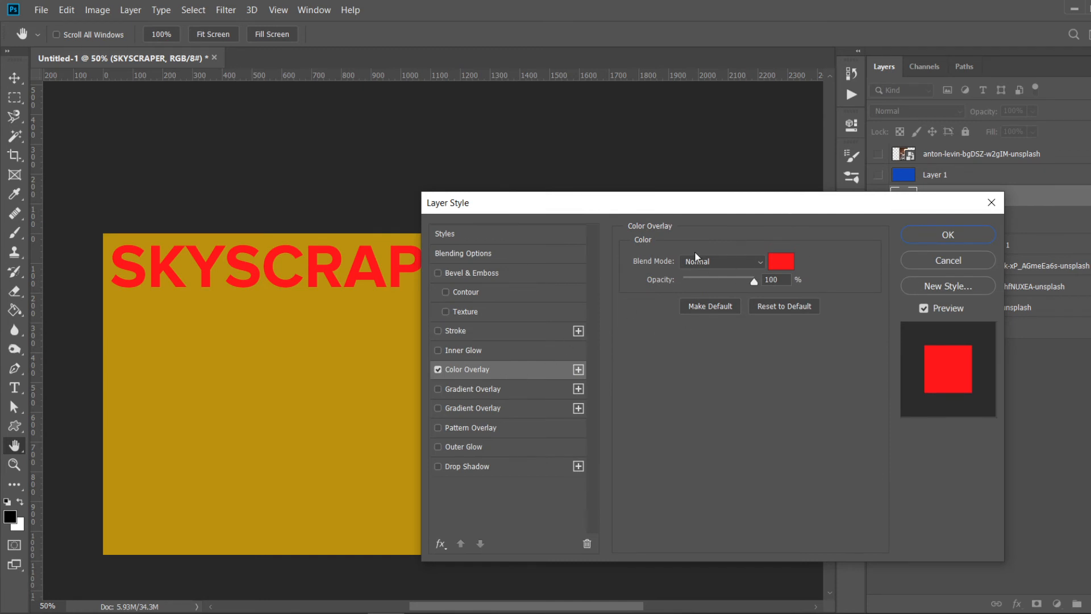
{"action": "left_click", "coordinate": [968, 237]}
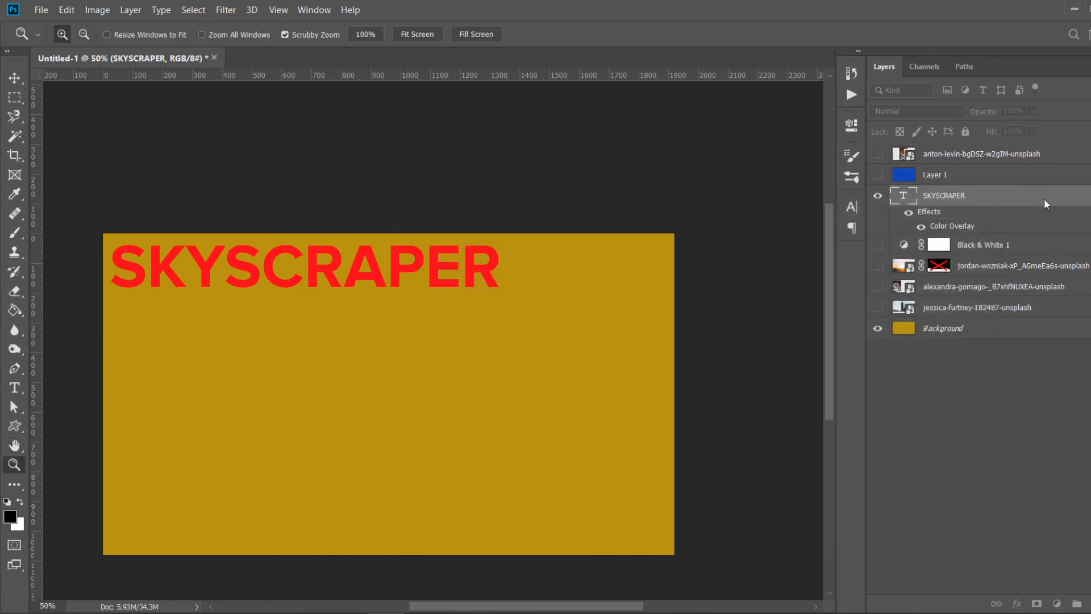
- Toggle the Color Overlay effect's visibility on and off to compare the text with and without it
{"action": "left_click", "coordinate": [922, 227]}
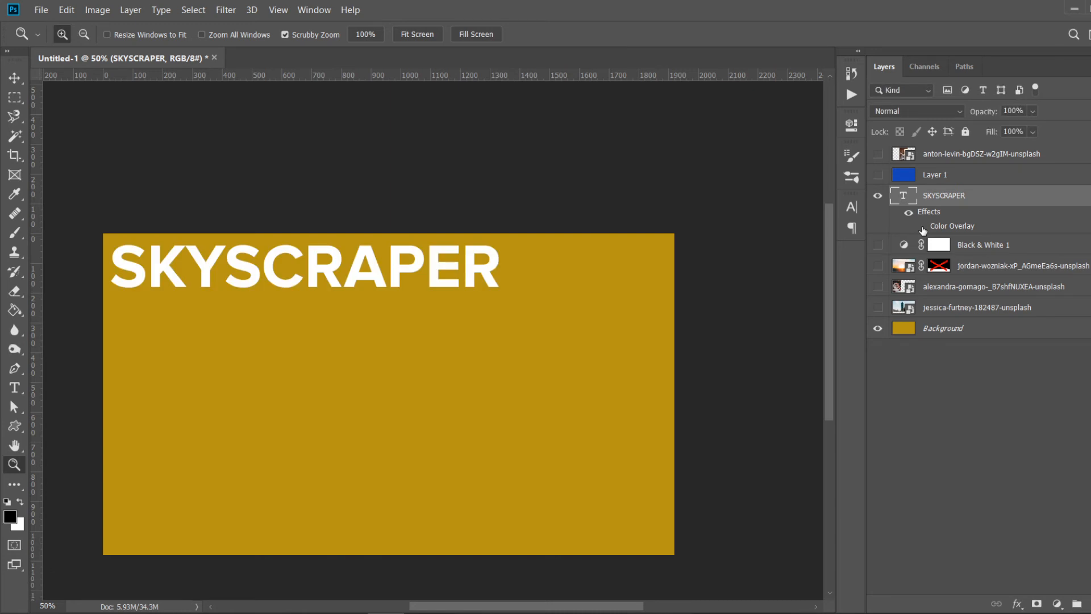
{"action": "left_click", "coordinate": [921, 227]}
{"action": "left_click", "coordinate": [922, 227]}
{"action": "left_click", "coordinate": [922, 228]}
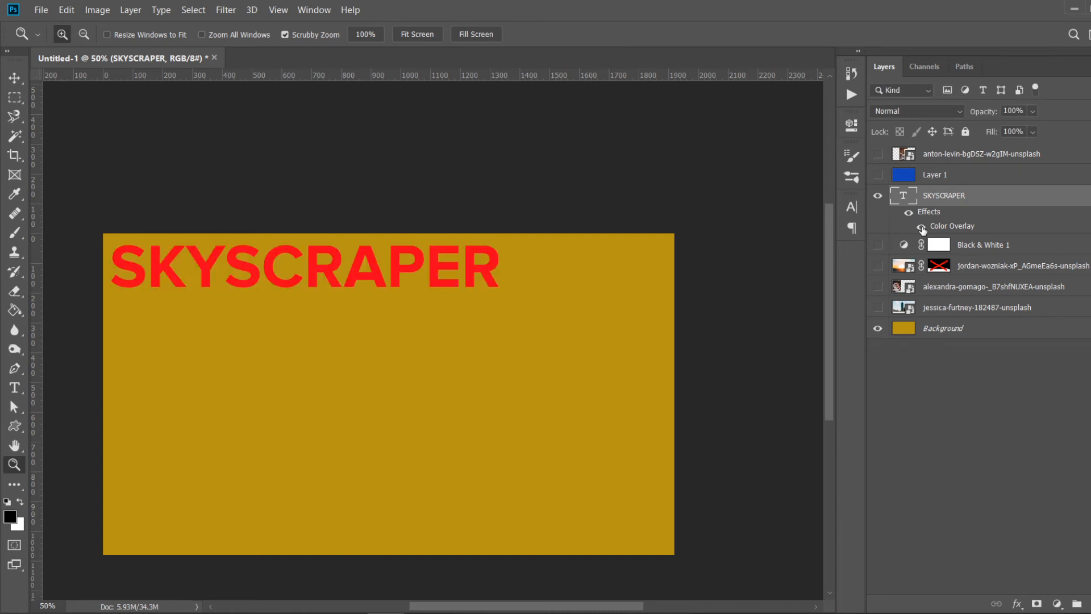
{"action": "left_click", "coordinate": [922, 227]}
{"action": "left_click", "coordinate": [922, 227]}
{"action": "key", "text": "h"}
{"action": "double_click", "coordinate": [1052, 202]}
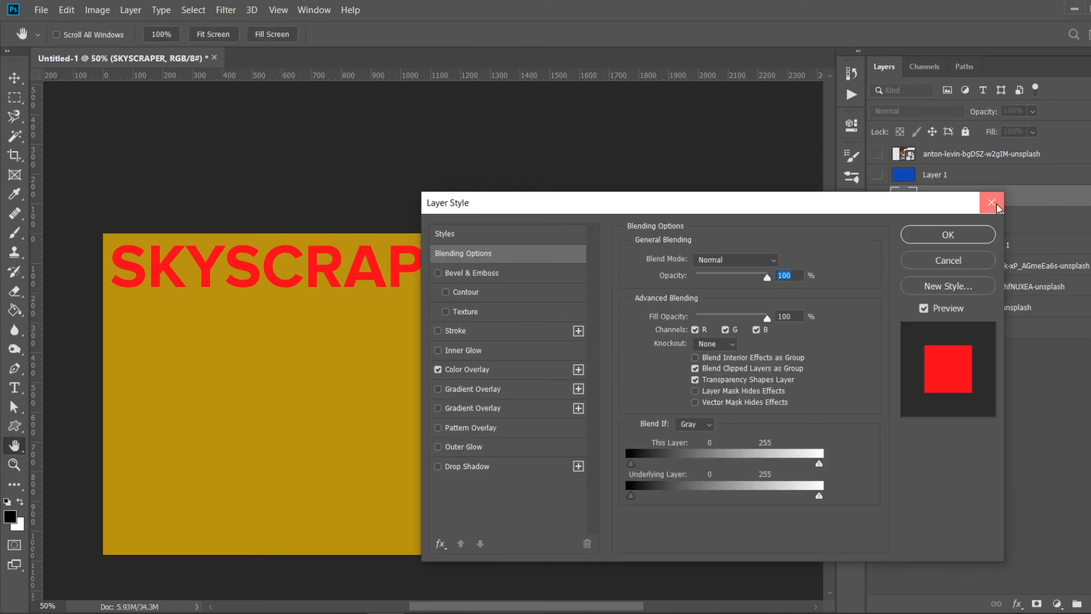
{"action": "key", "text": "Escape"}
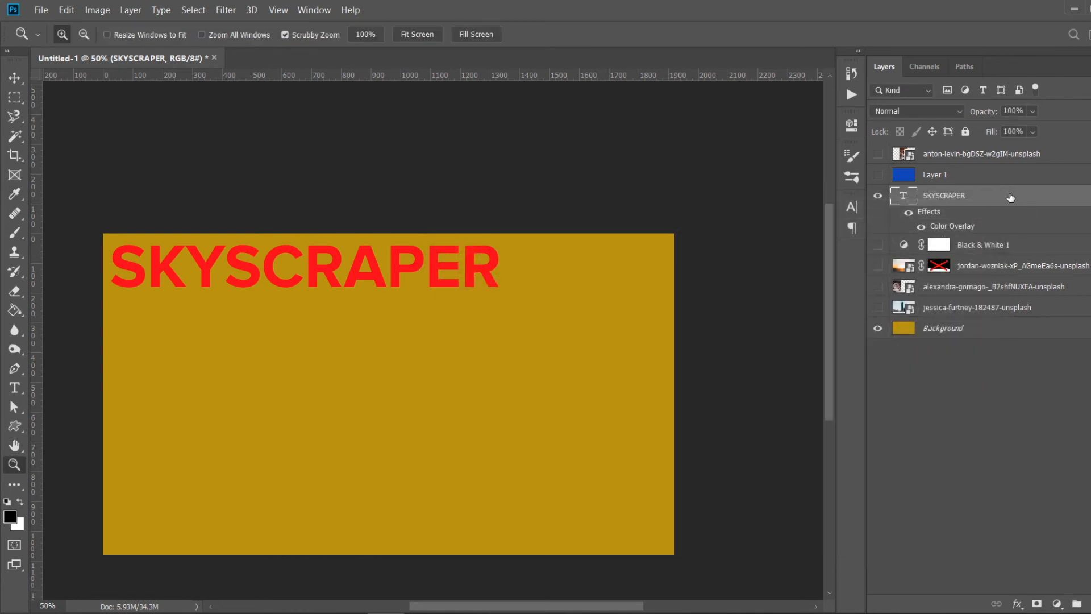
- Add a Bevel & Emboss effect to the text with Outer Bevel style, Smooth technique and depth about 376%
{"action": "right_click", "coordinate": [1007, 196]}
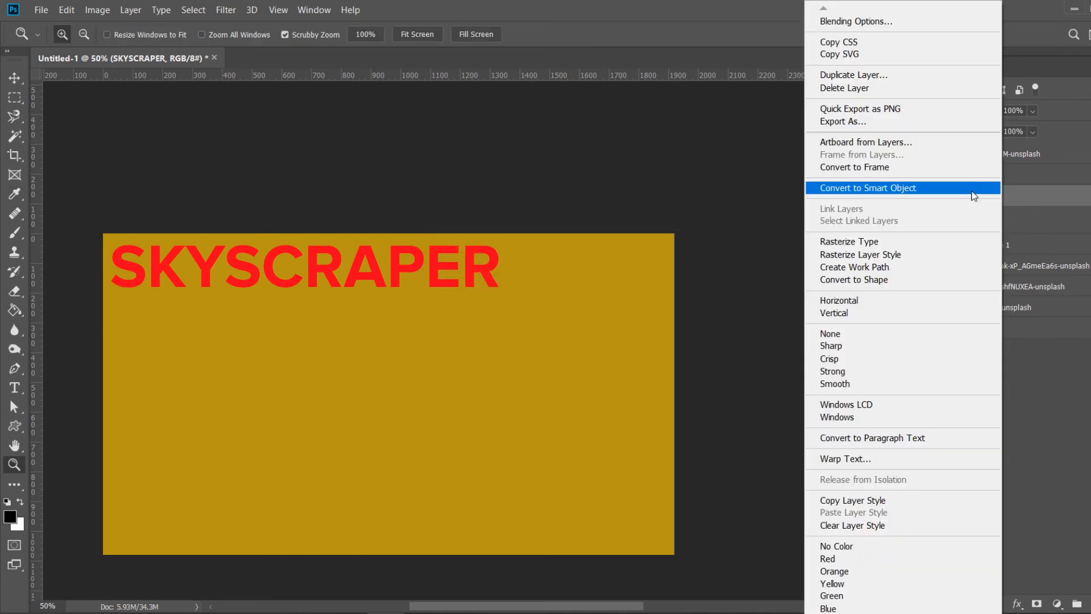
{"action": "left_click", "coordinate": [873, 25]}
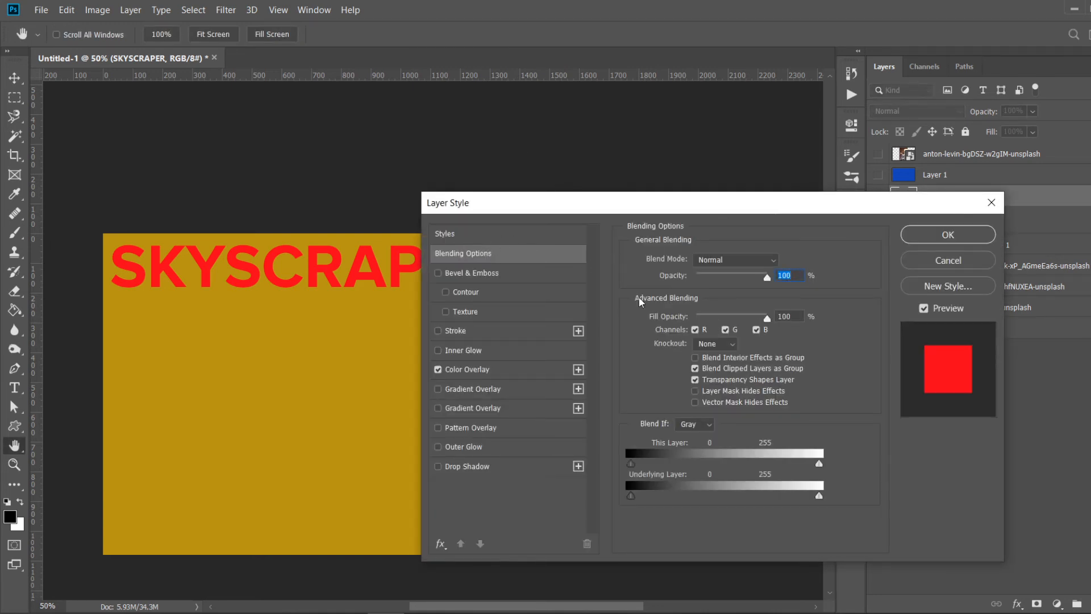
{"action": "left_click", "coordinate": [711, 259]}
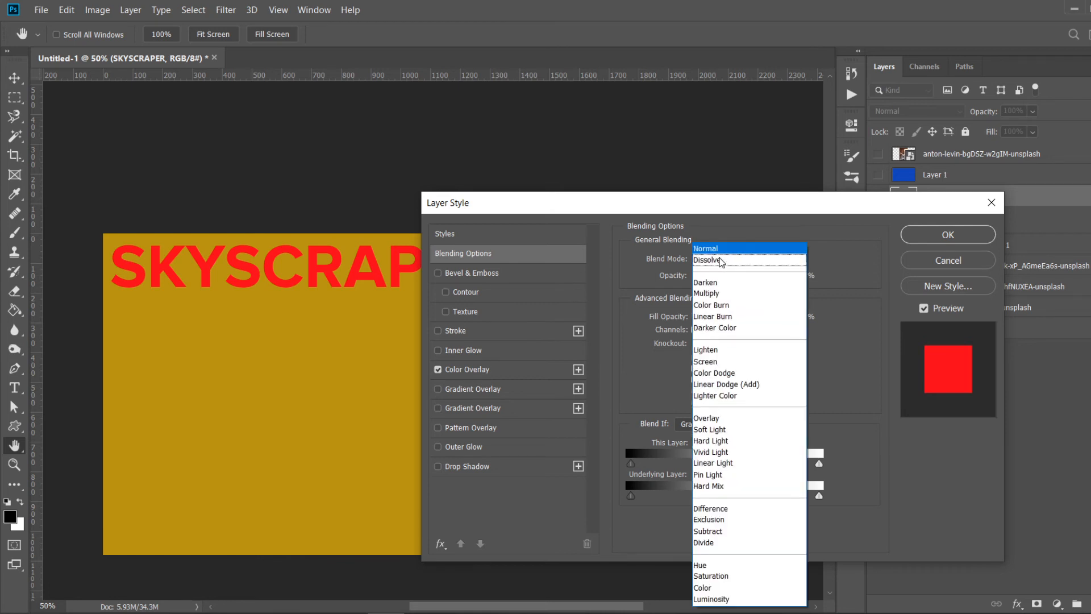
{"action": "left_click", "coordinate": [746, 245]}
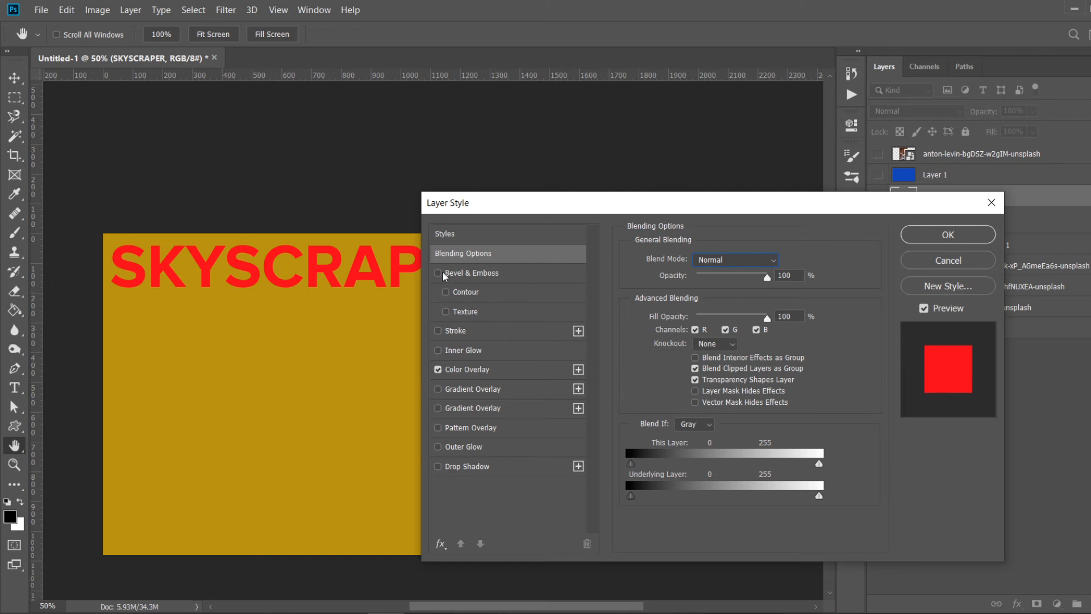
{"action": "left_click", "coordinate": [438, 273]}
{"action": "left_click", "coordinate": [466, 275]}
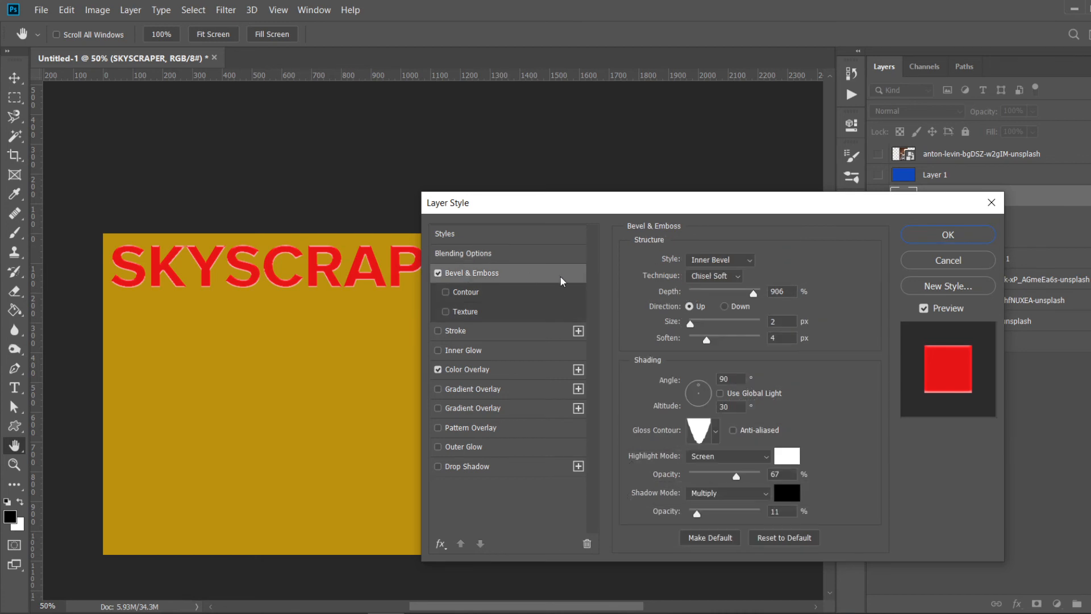
{"action": "left_click", "coordinate": [733, 260]}
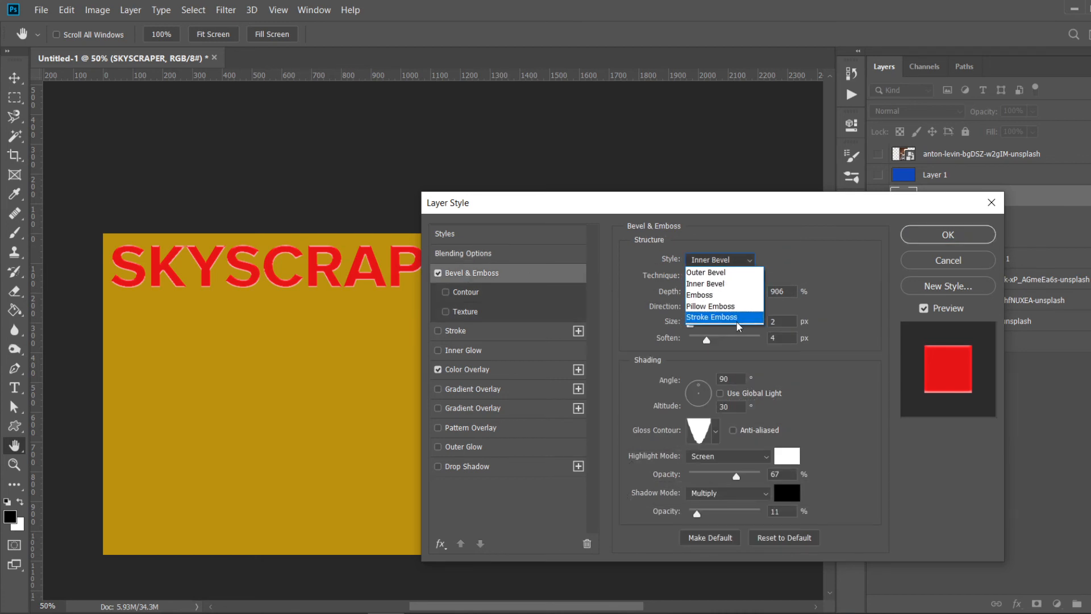
{"action": "left_click", "coordinate": [705, 273]}
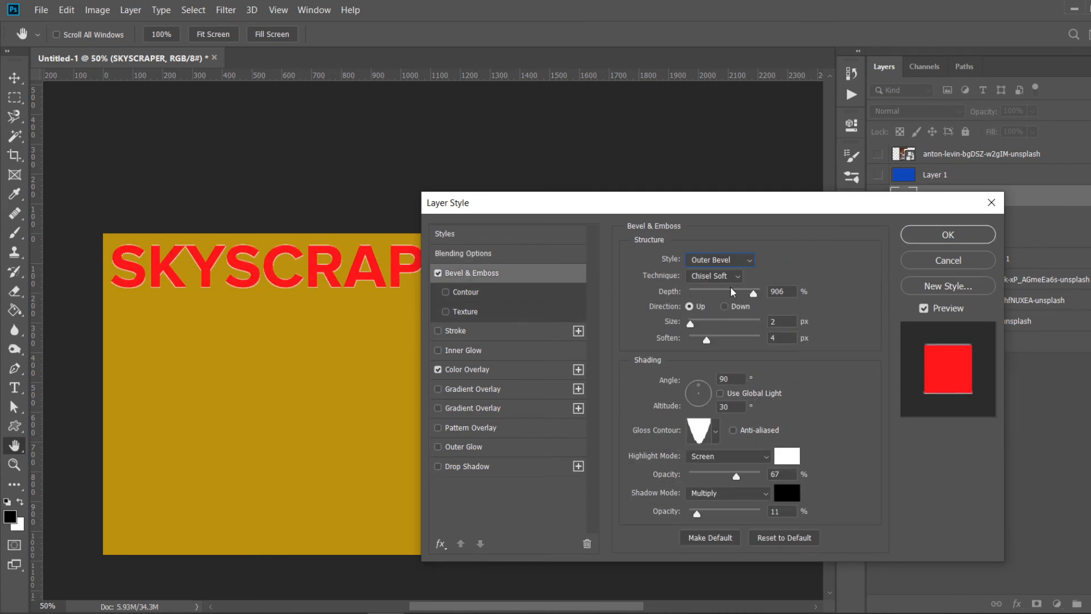
{"action": "left_click", "coordinate": [730, 274]}
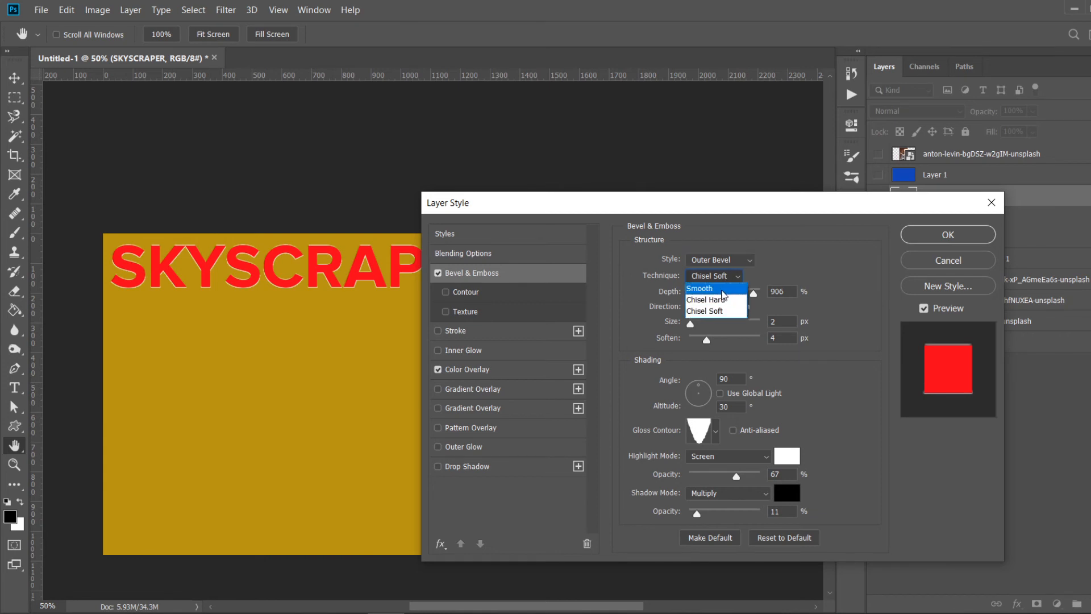
{"action": "left_click", "coordinate": [723, 289]}
{"action": "left_click_drag", "start_coordinate": [753, 294], "coordinate": [699, 328]}
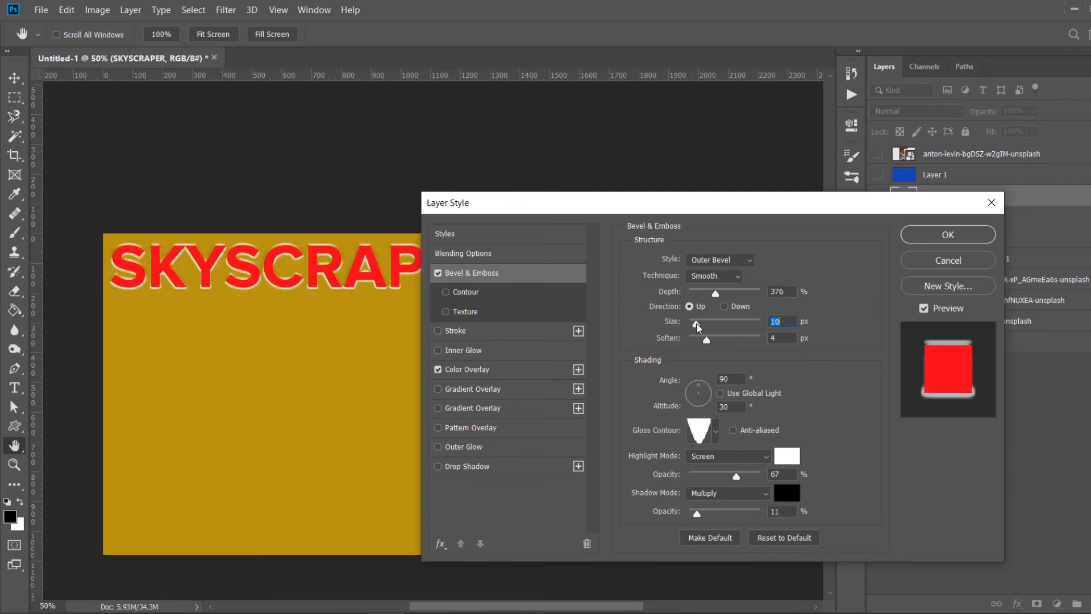
- Turn off the Color Overlay effect, reduce the bevel size to 6 px and confirm the layer style
{"action": "left_click", "coordinate": [439, 371]}
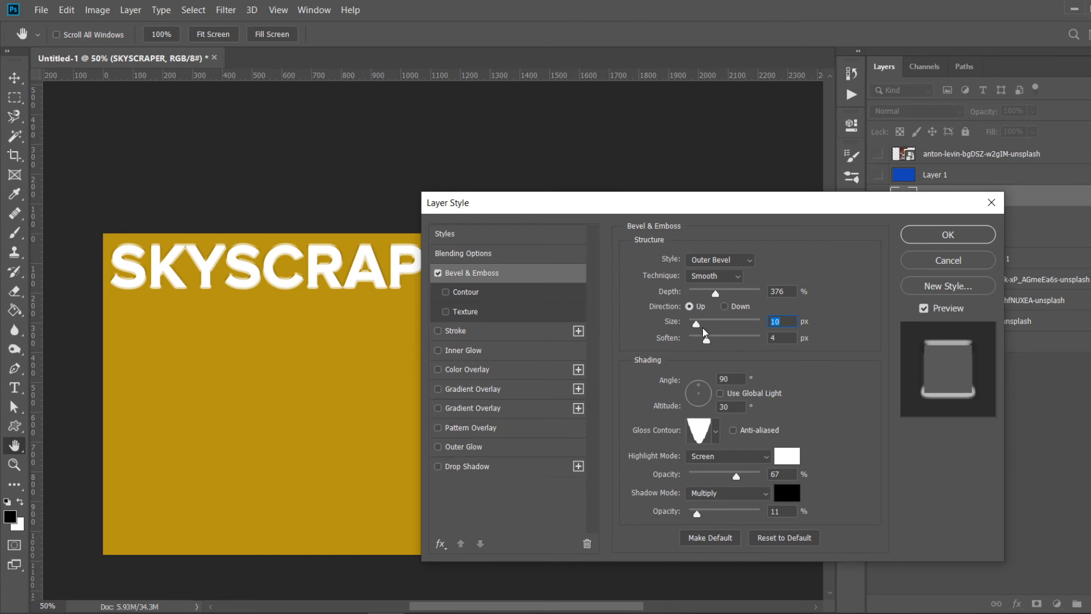
{"action": "left_click_drag", "start_coordinate": [696, 324], "coordinate": [693, 324]}
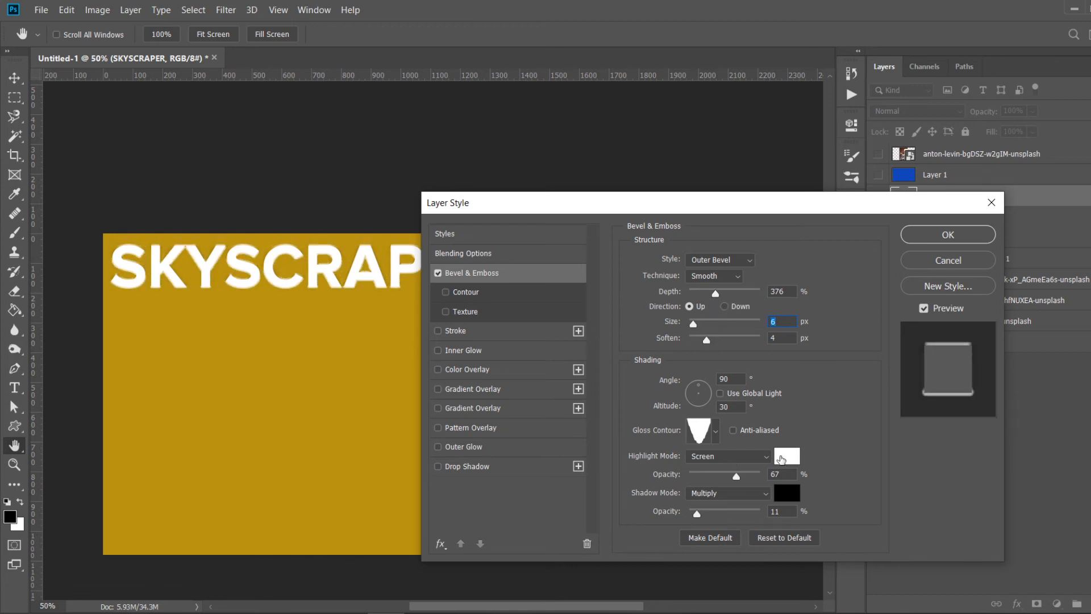
{"action": "left_click", "coordinate": [931, 242]}
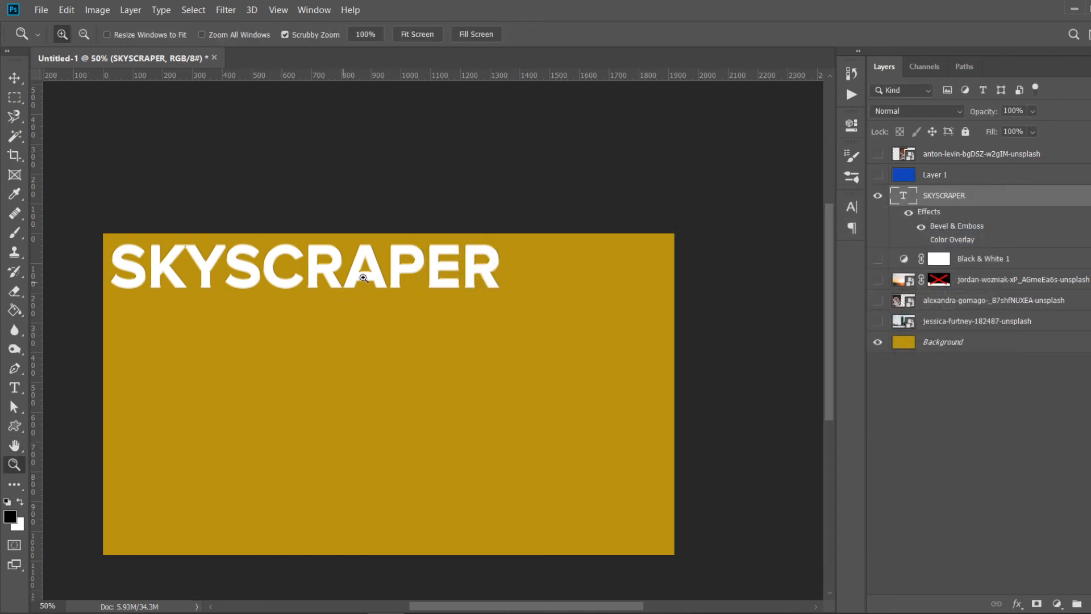
- Set the SKYSCRAPER text colour to ff0000
{"action": "key", "text": "t"}
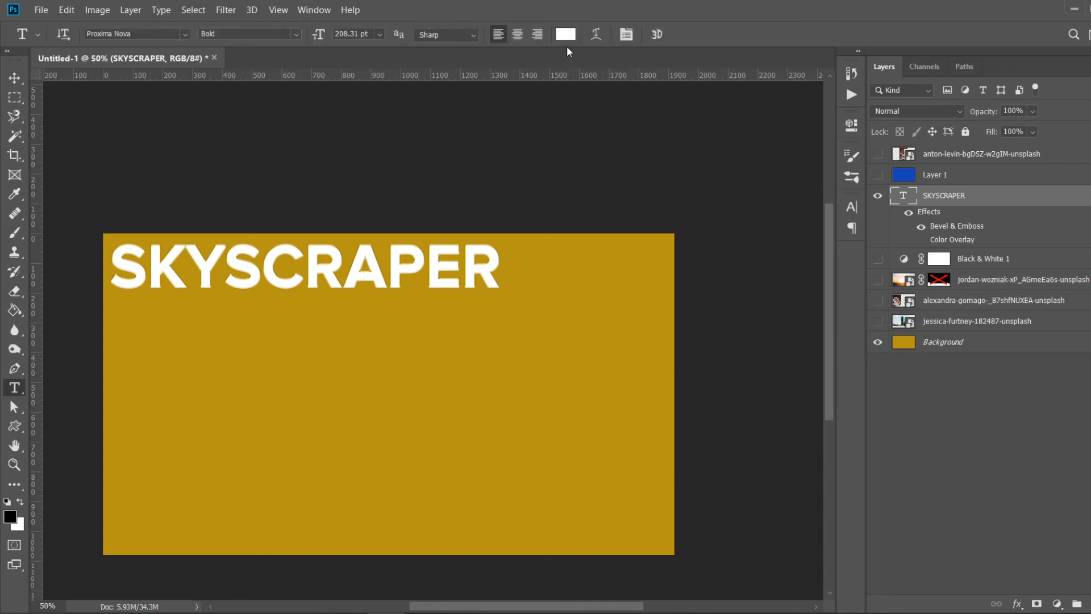
{"action": "left_click", "coordinate": [566, 34]}
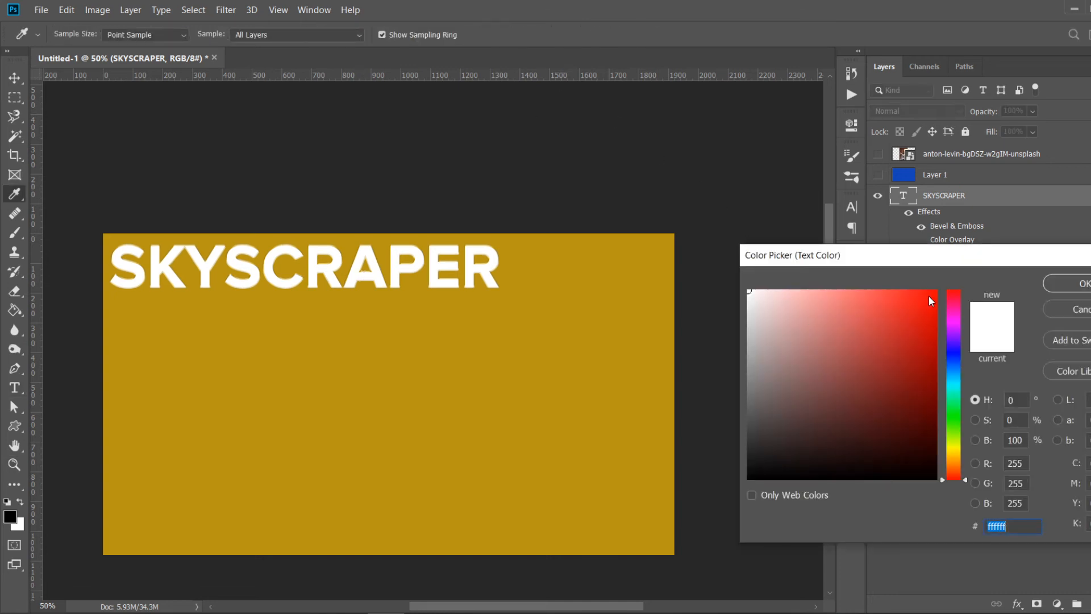
{"action": "type", "text": "ff0000"}
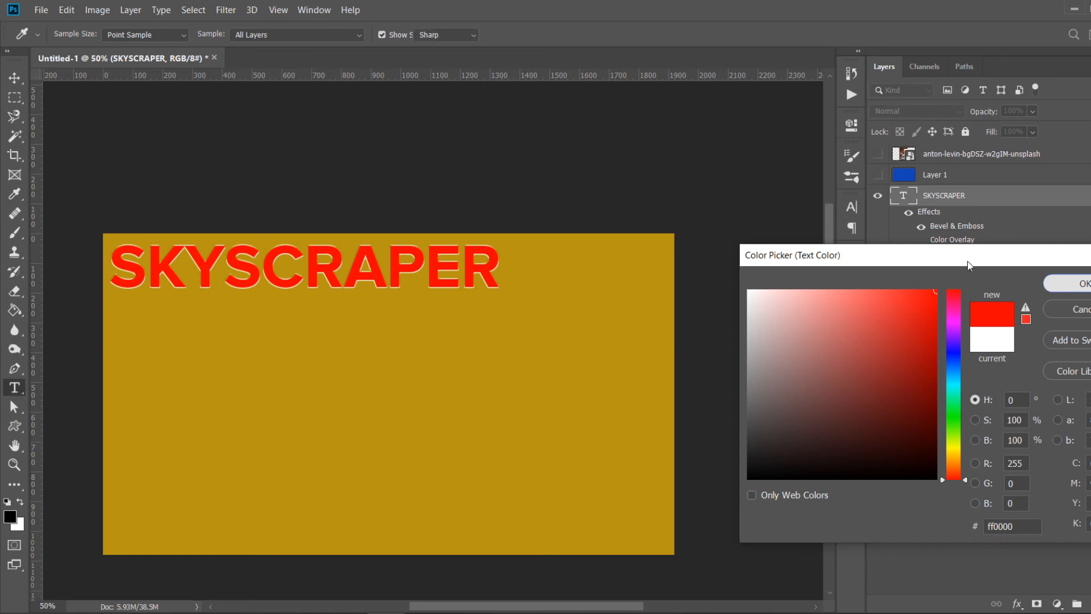
{"action": "left_click", "coordinate": [1052, 285]}
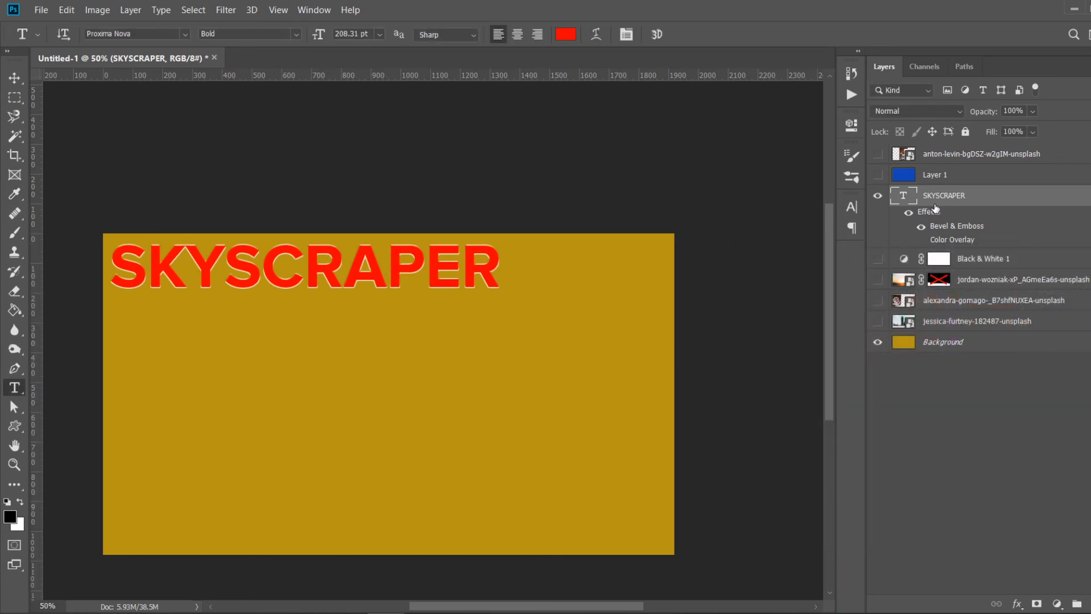
- Change the text's bevel to Inner Bevel with depth 396%, size 16 px, soften 5 px and highlight opacity 77%
{"action": "left_click", "coordinate": [997, 202]}
{"action": "double_click", "coordinate": [997, 202]}
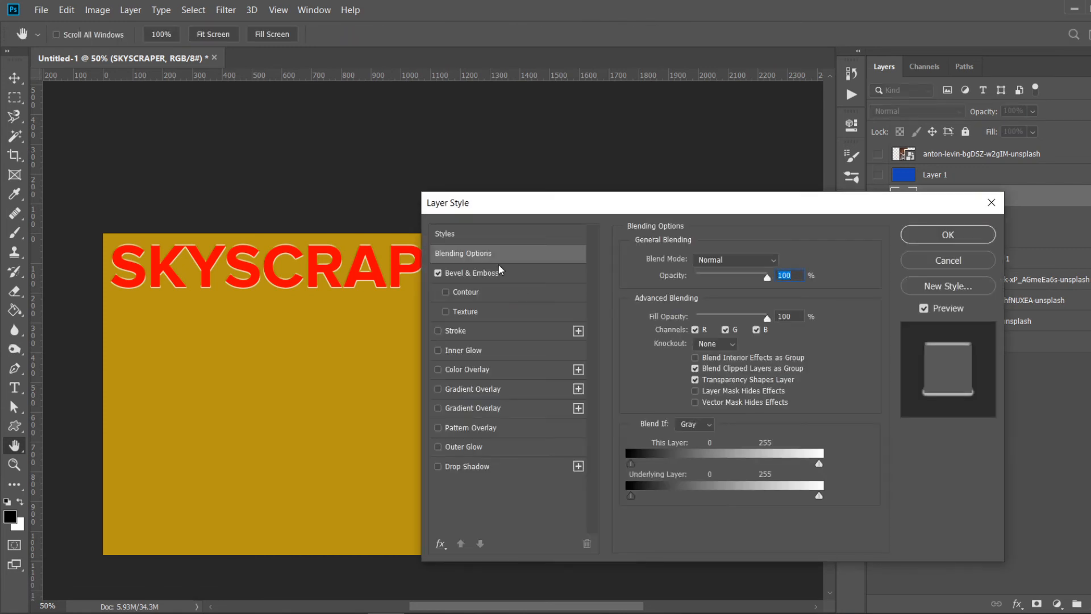
{"action": "left_click", "coordinate": [500, 272]}
{"action": "left_click", "coordinate": [738, 261]}
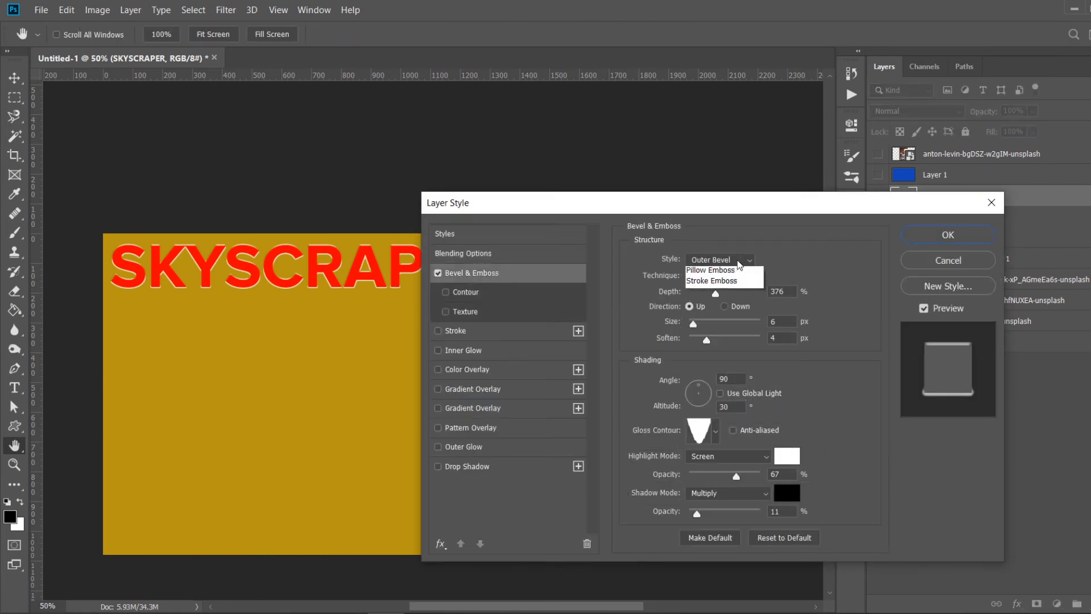
{"action": "left_click", "coordinate": [715, 288]}
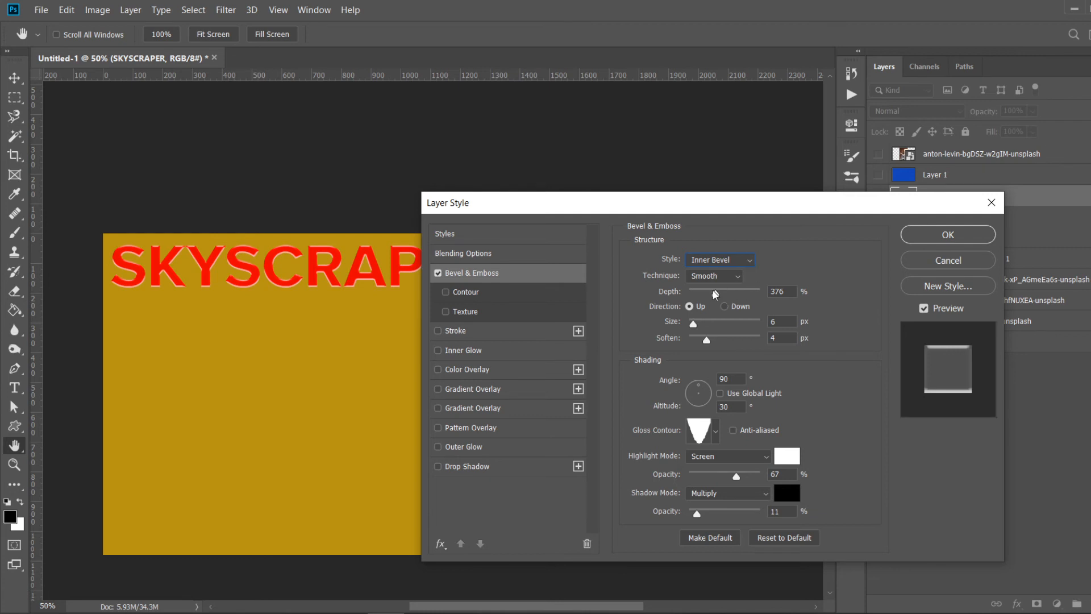
{"action": "mouse_move", "coordinate": [693, 320]}
{"action": "left_mouse_down"}
{"action": "mouse_move", "coordinate": [713, 339]}
{"action": "mouse_move", "coordinate": [698, 328]}
{"action": "left_mouse_up"}
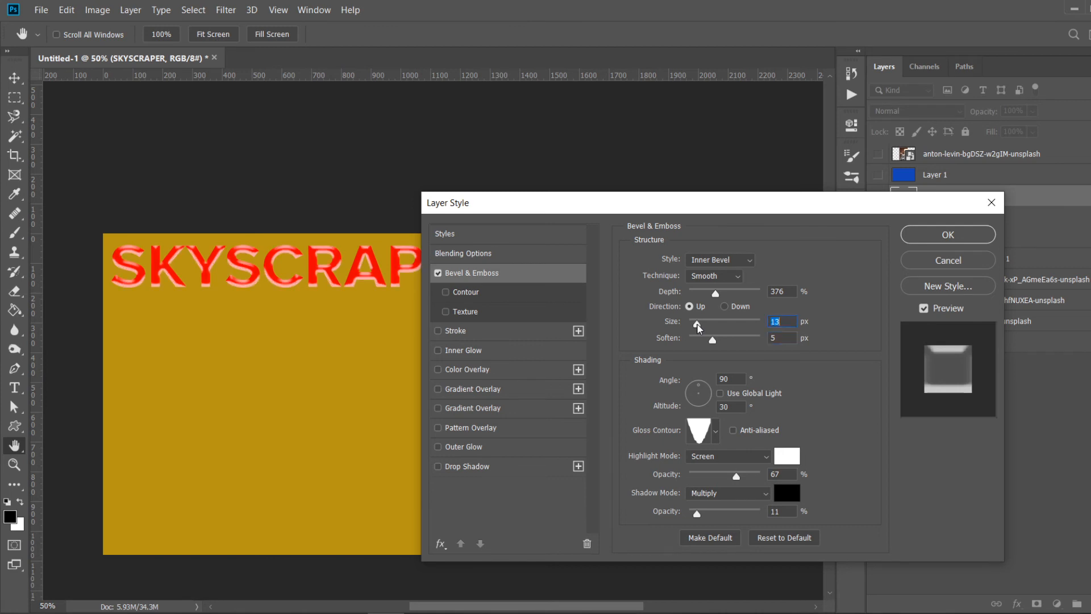
{"action": "left_click_drag", "start_coordinate": [716, 291], "coordinate": [700, 325]}
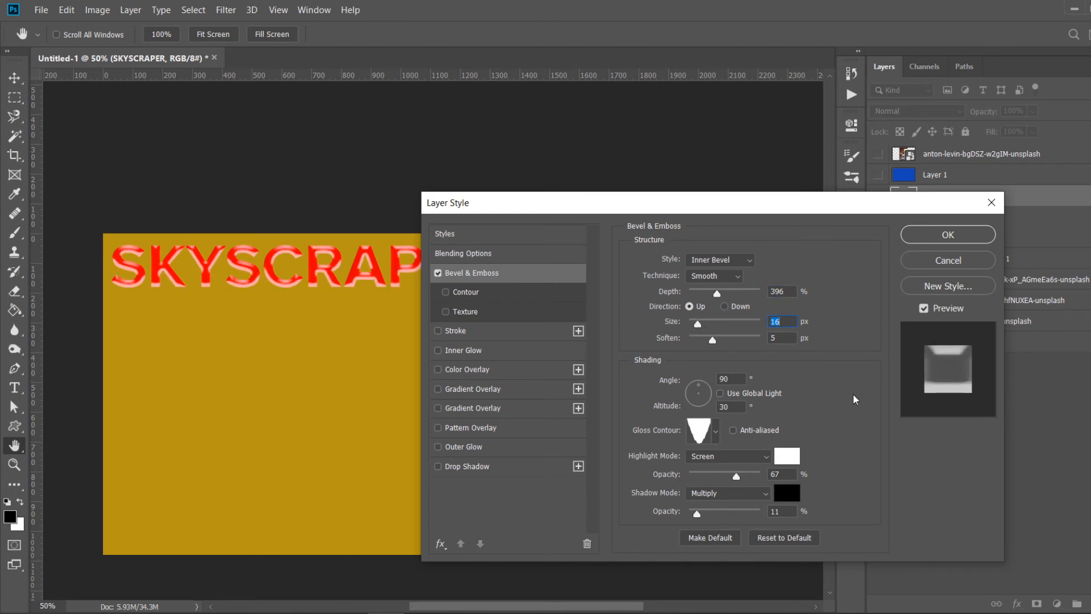
{"action": "left_click_drag", "start_coordinate": [735, 479], "coordinate": [745, 473]}
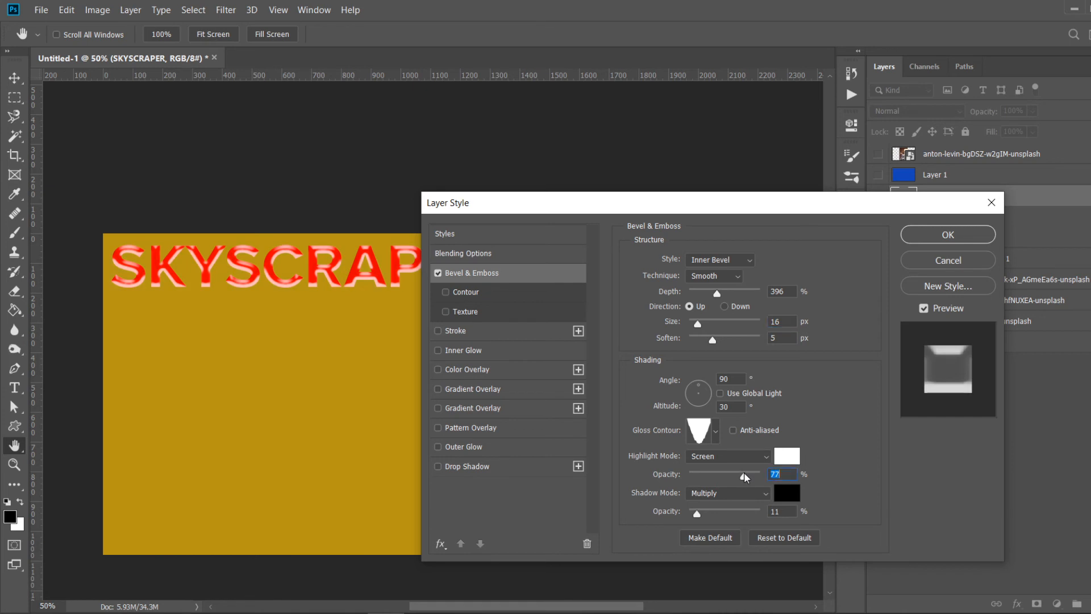
{"action": "left_click", "coordinate": [945, 234]}
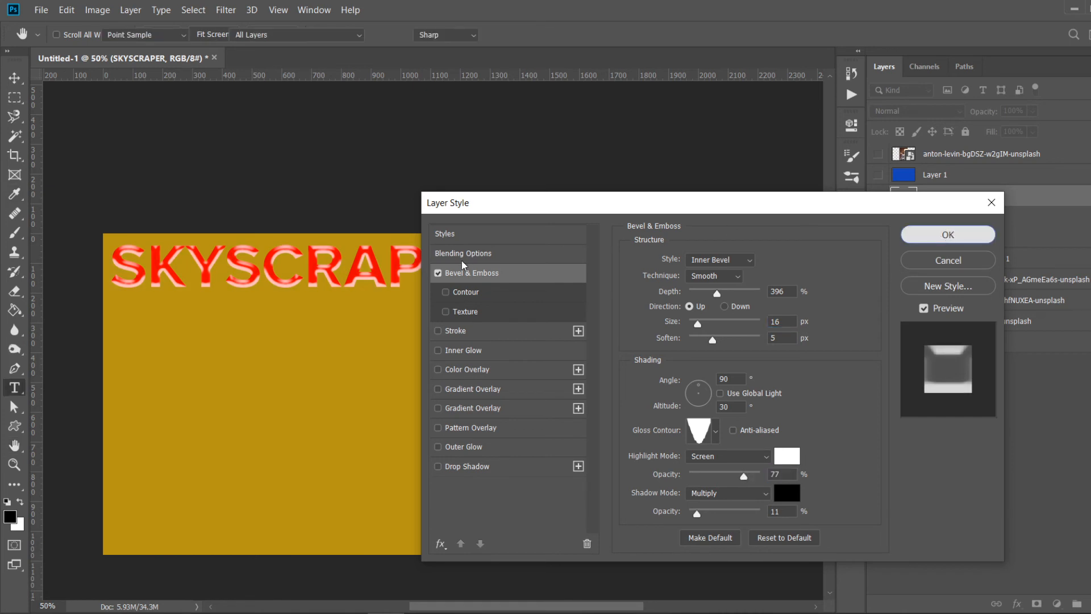
- Move the SKYSCRAPER text to the centre of the canvas
{"action": "left_click", "coordinate": [421, 167]}
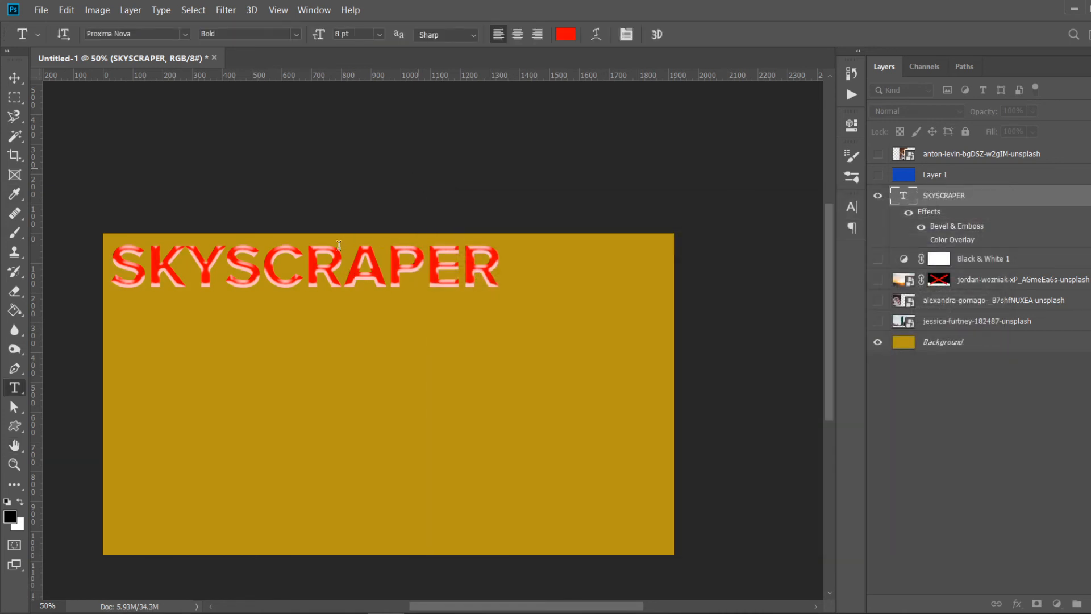
{"action": "left_click", "coordinate": [13, 75]}
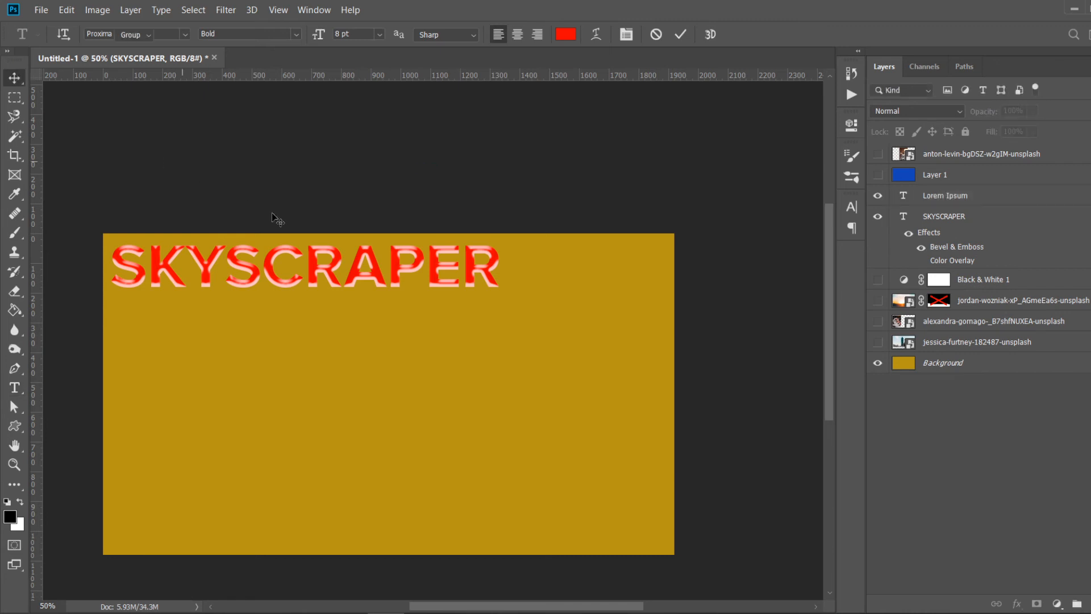
{"action": "left_click_drag", "start_coordinate": [315, 294], "coordinate": [417, 363]}
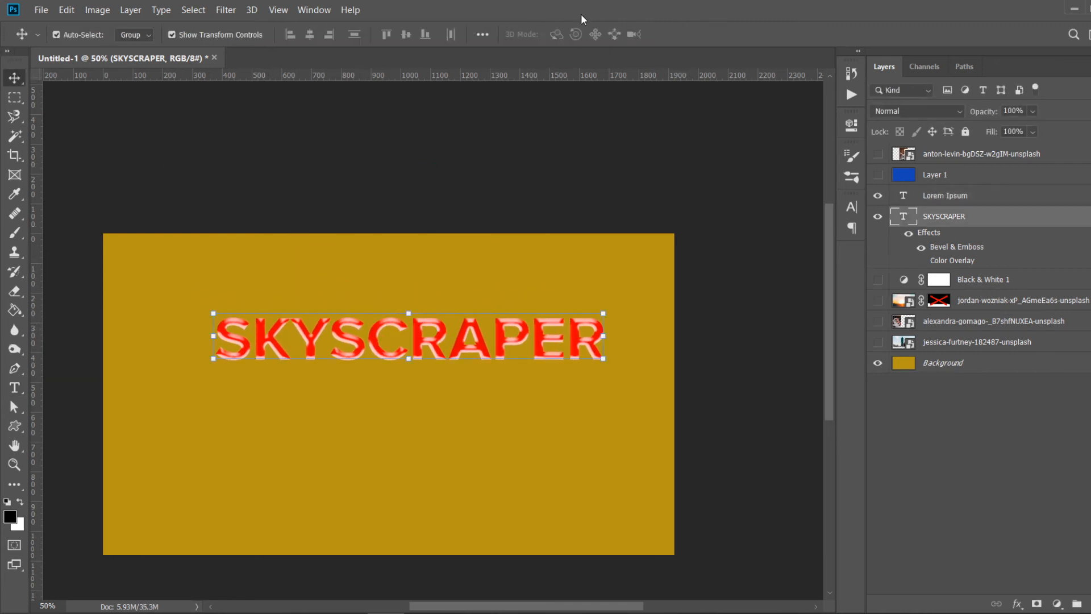
{"action": "left_click", "coordinate": [501, 307]}
{"action": "left_click", "coordinate": [504, 339]}
{"action": "key", "text": "t"}
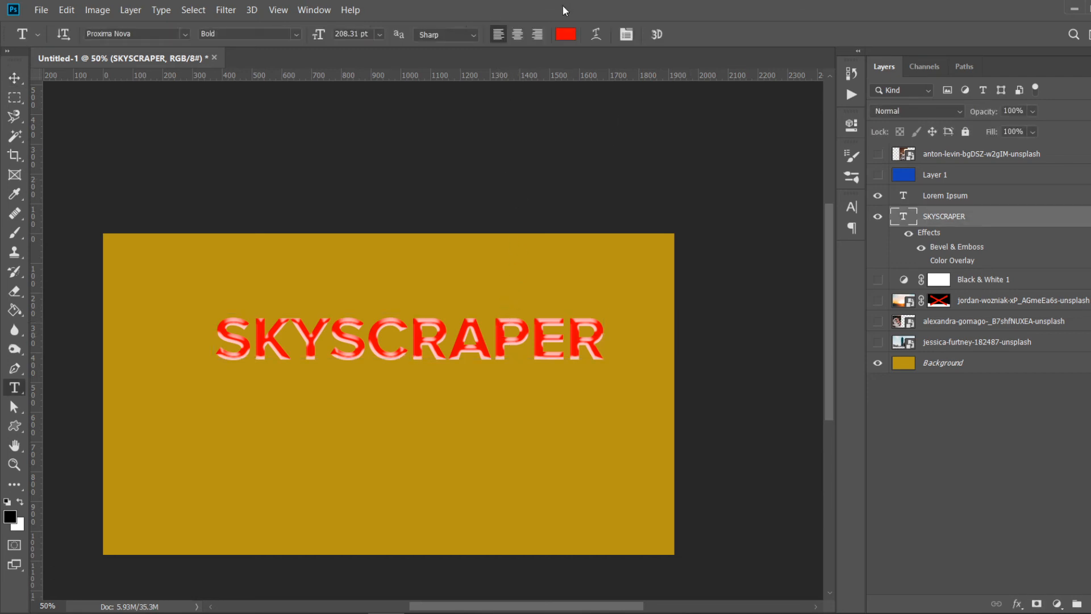
- Set the text colour to blue 006cff
{"action": "left_click", "coordinate": [565, 34]}
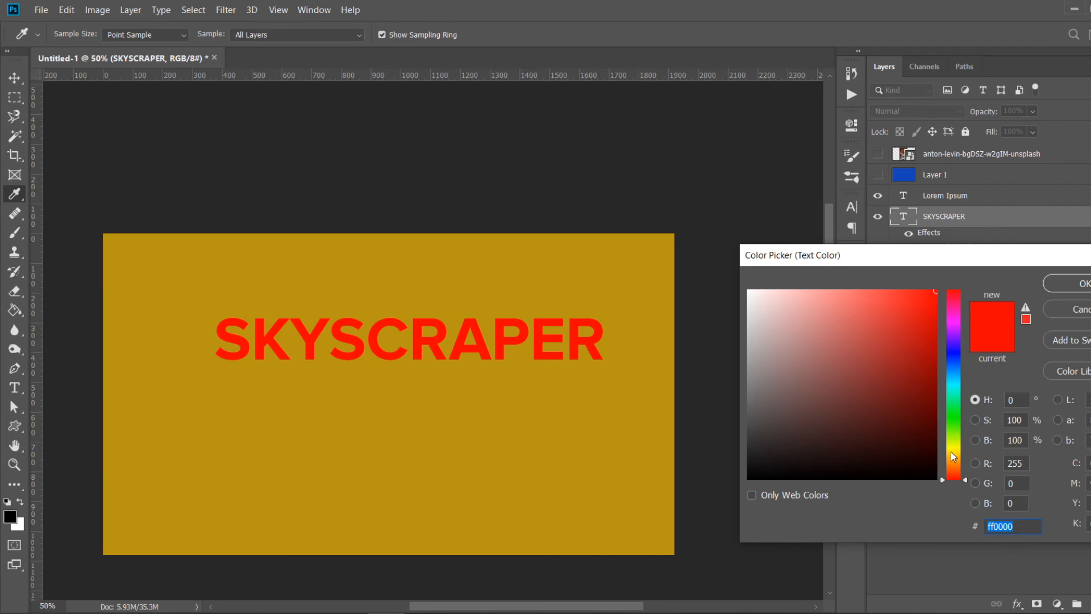
{"action": "left_click", "coordinate": [951, 453]}
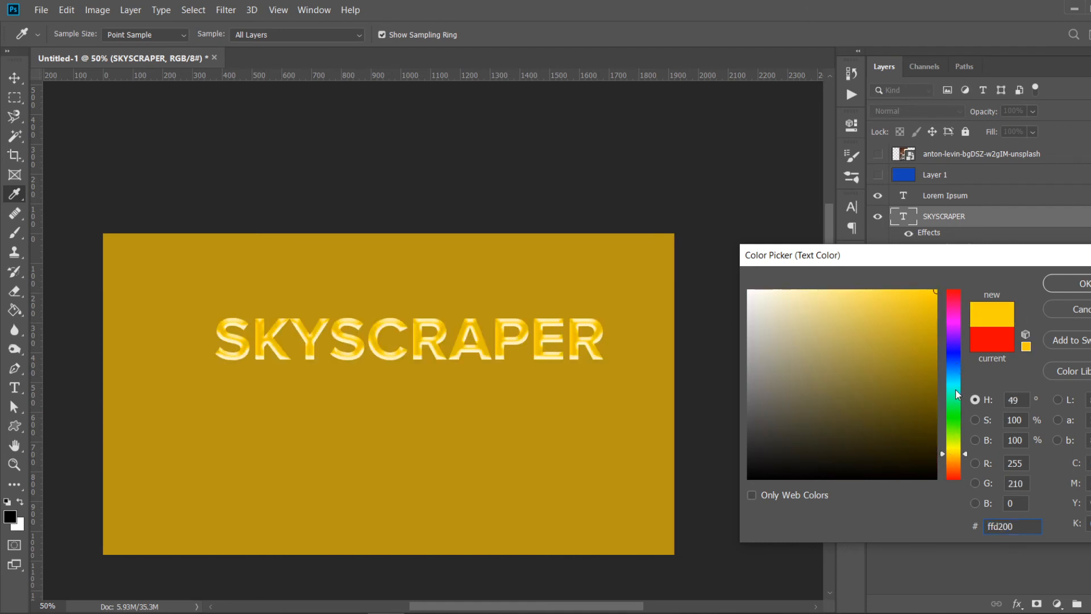
{"action": "left_click", "coordinate": [959, 440]}
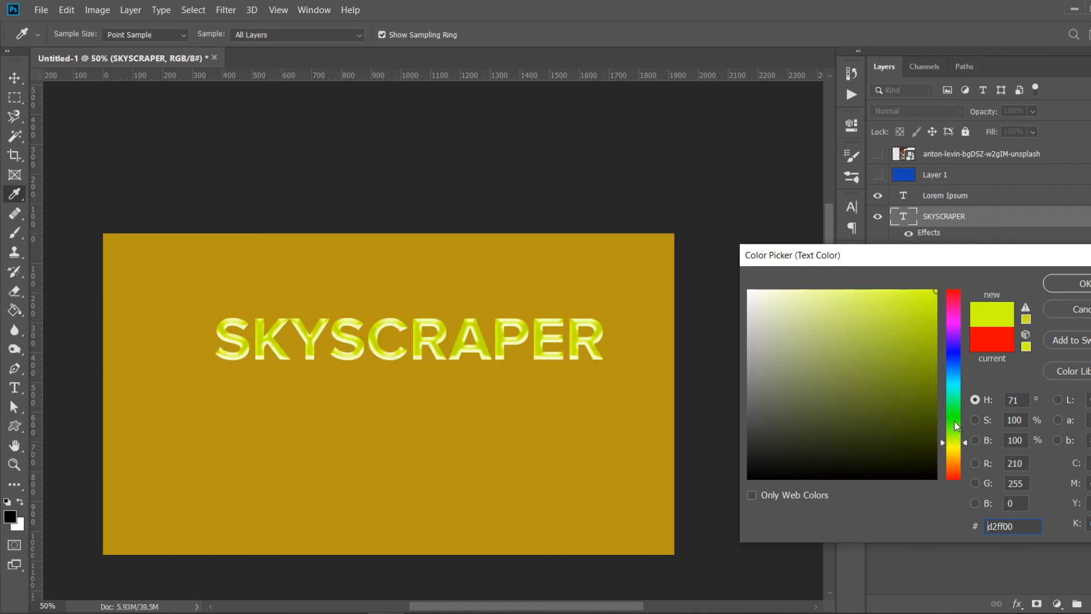
{"action": "left_click", "coordinate": [962, 382]}
{"action": "left_click", "coordinate": [957, 367]}
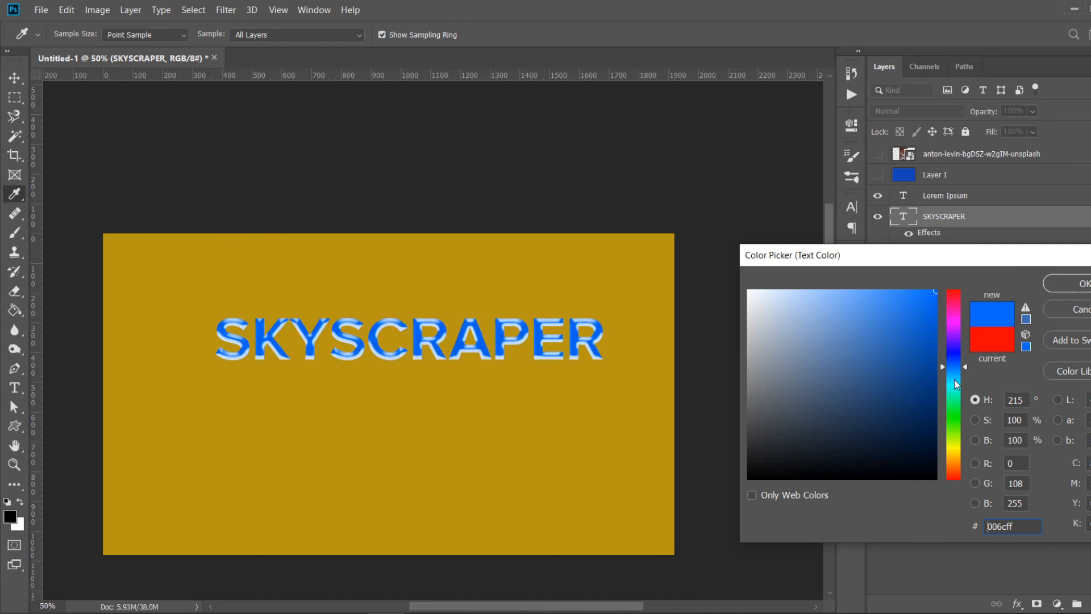
{"action": "left_click", "coordinate": [955, 388]}
{"action": "left_click", "coordinate": [955, 372]}
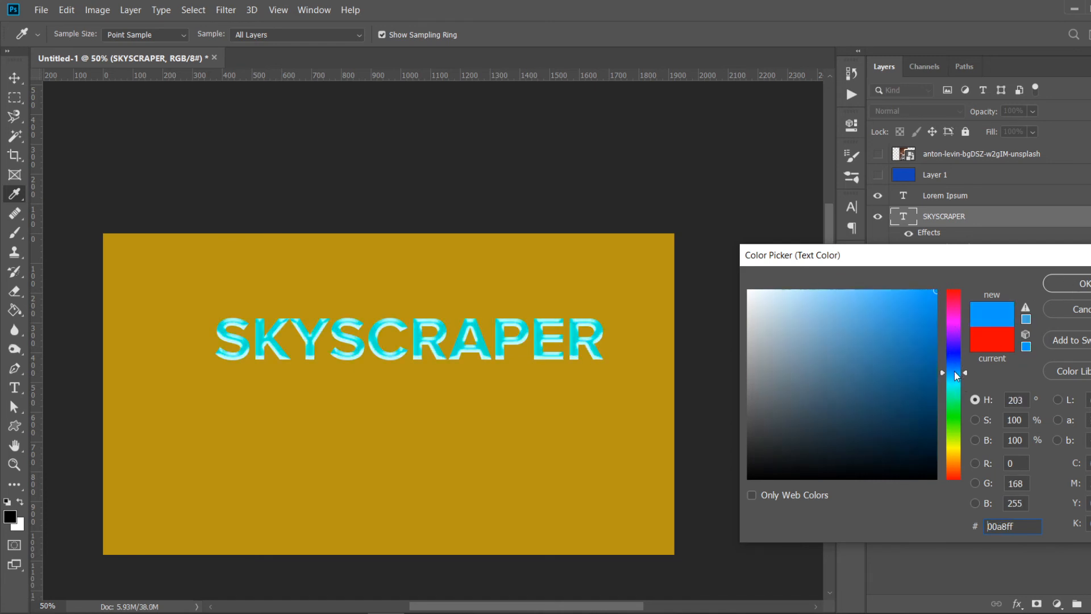
{"action": "left_click", "coordinate": [954, 366]}
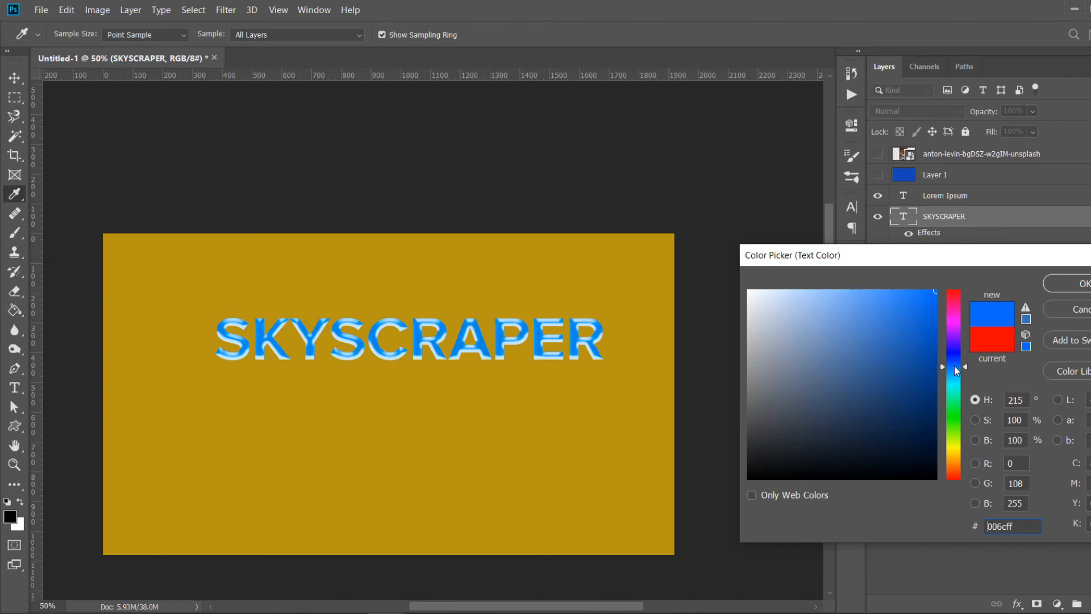
{"action": "left_click", "coordinate": [1062, 287]}
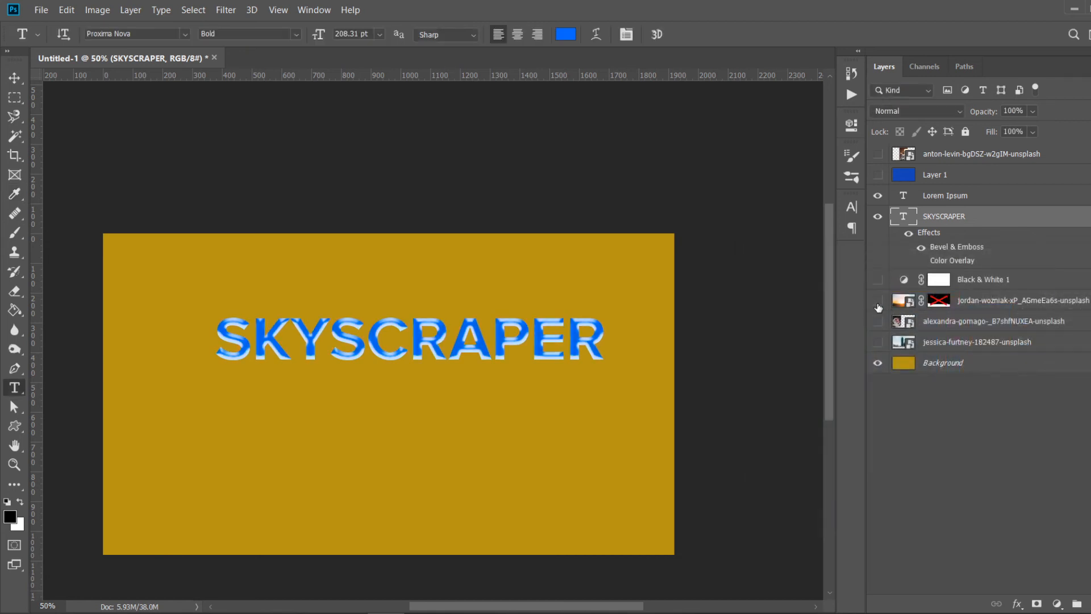
- Show the sunset photo layer and reposition the text slightly higher and further left
{"action": "left_click", "coordinate": [878, 302]}
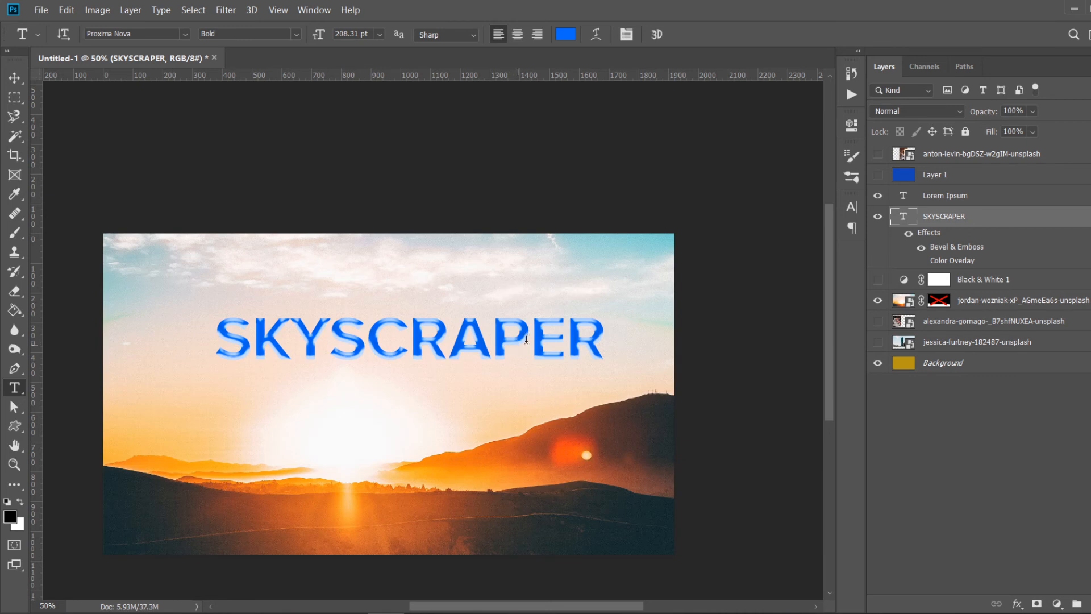
{"action": "left_click", "coordinate": [15, 77]}
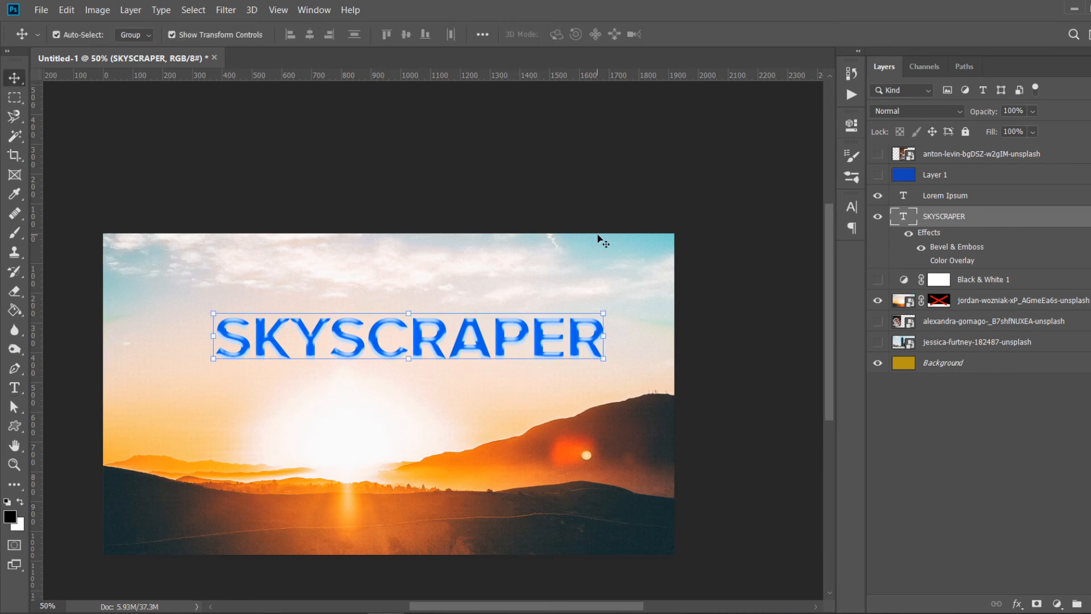
{"action": "left_click", "coordinate": [558, 191]}
{"action": "left_click_drag", "start_coordinate": [575, 342], "coordinate": [549, 374]}
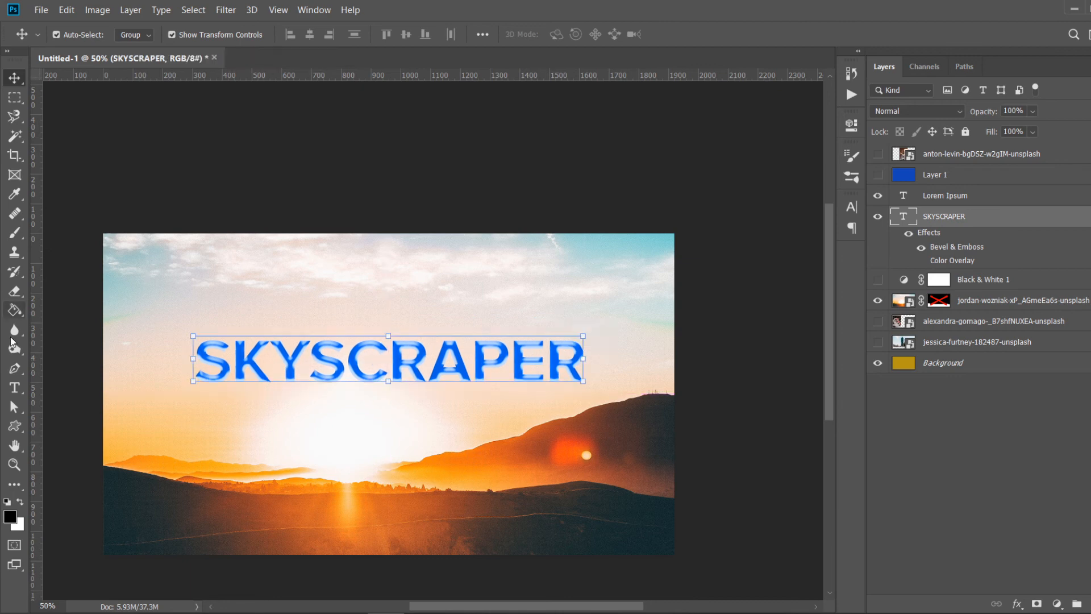
- Replace the title text with FAR SKY and move it to the canvas centre
{"action": "left_click", "coordinate": [16, 392]}
{"action": "left_click", "coordinate": [396, 368]}
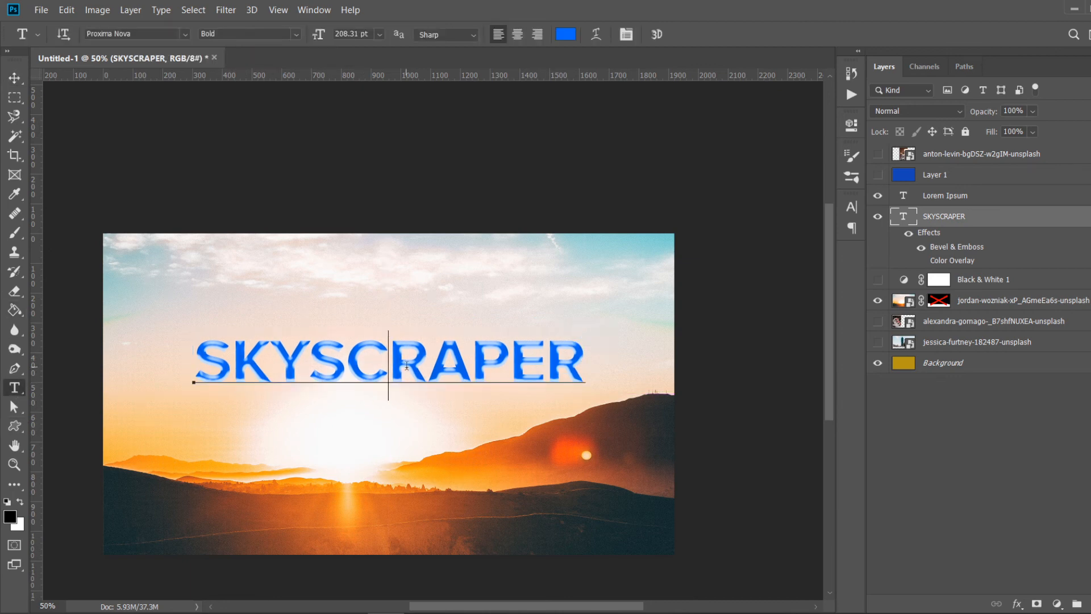
{"action": "key", "text": "ctrl+a"}
{"action": "type", "text": "FAR"}
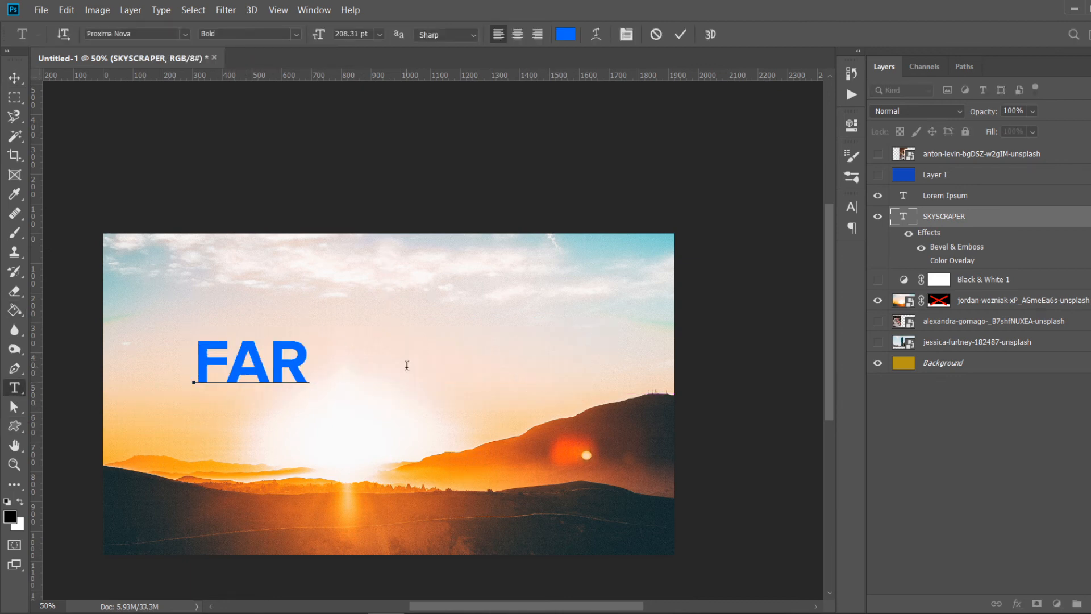
{"action": "type", "text": " SKY"}
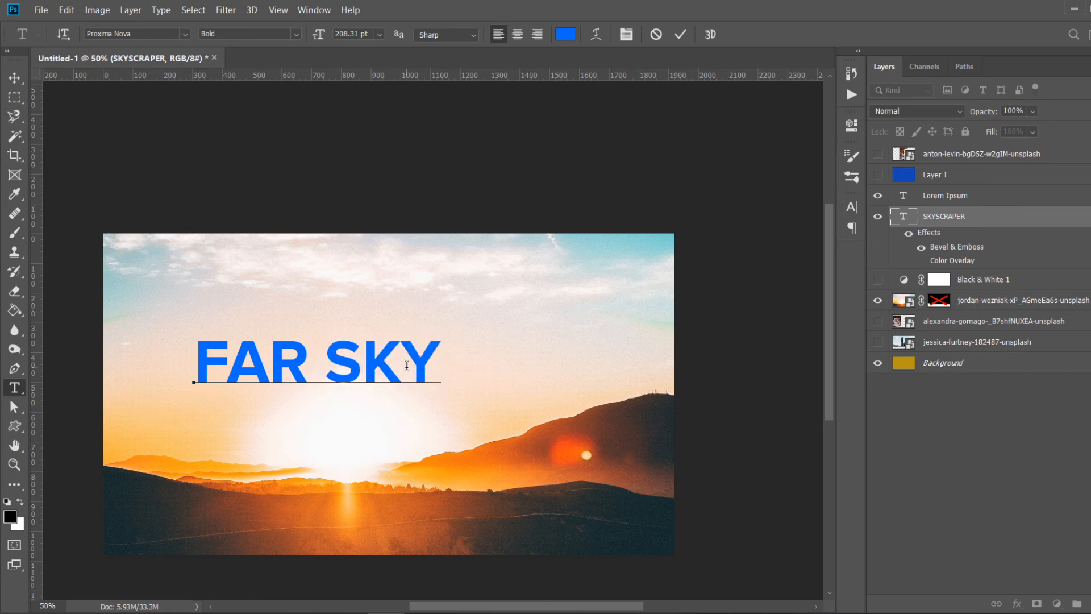
{"action": "key", "text": "ctrl+Return"}
{"action": "key", "text": "v"}
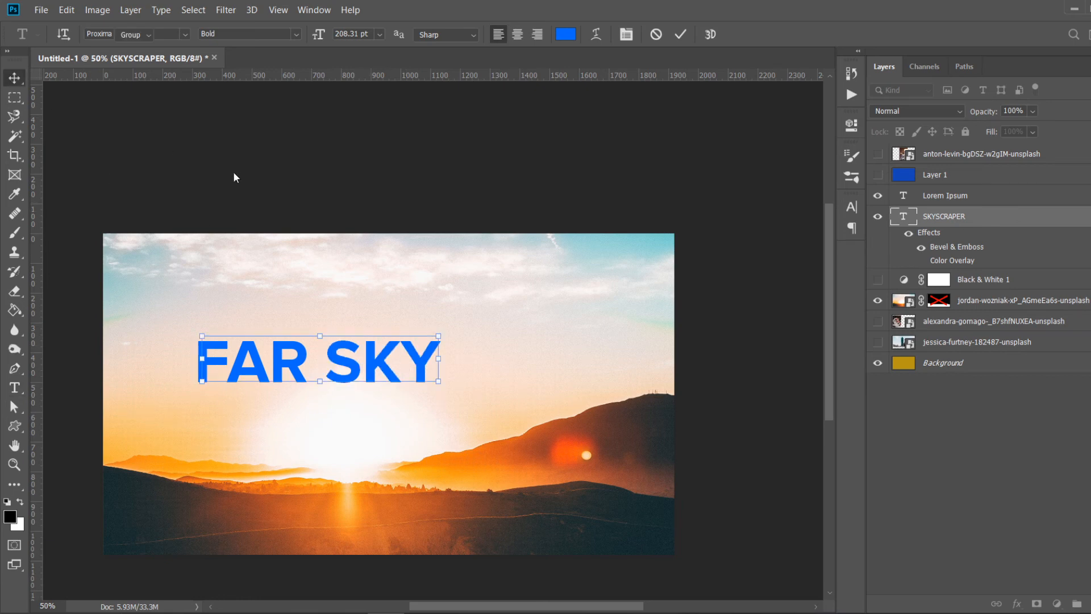
{"action": "left_click_drag", "start_coordinate": [381, 362], "coordinate": [461, 363]}
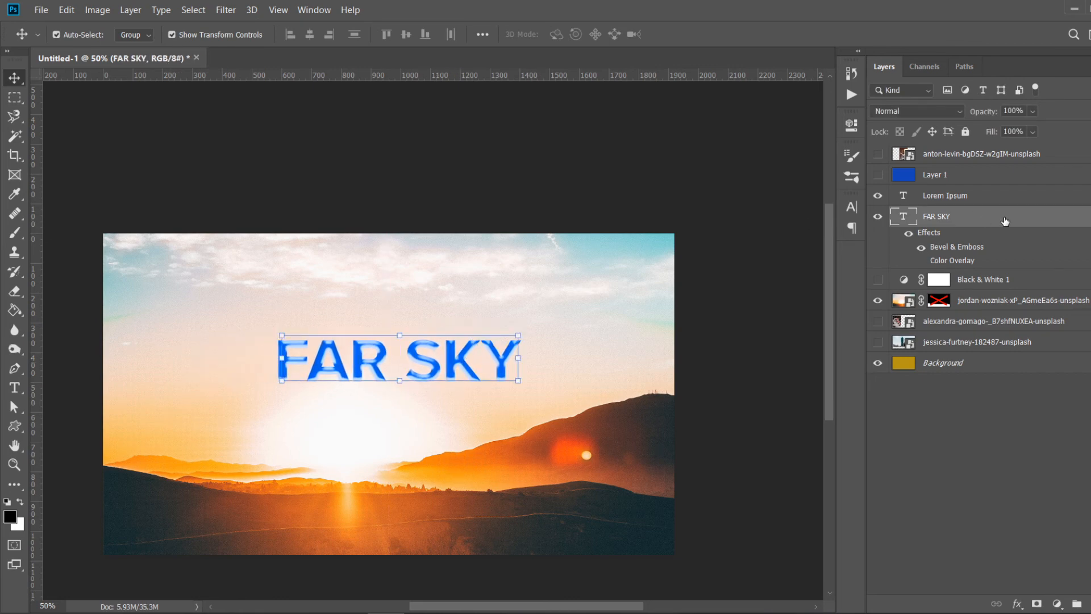
- Adjust the title's Bevel & Emboss to depth 480% with a smaller size
{"action": "double_click", "coordinate": [1005, 221]}
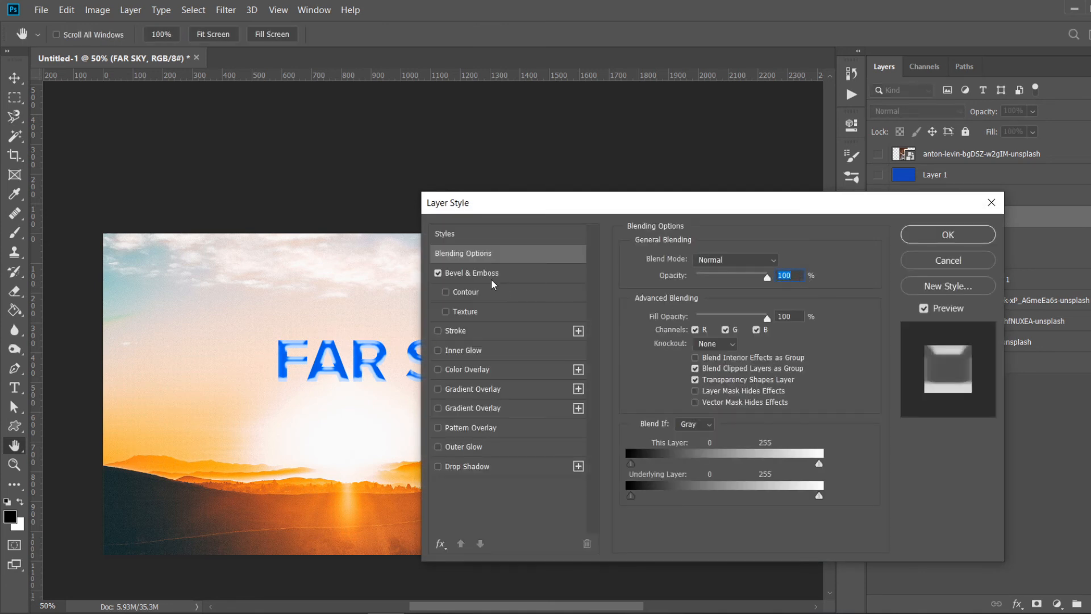
{"action": "left_click", "coordinate": [483, 273]}
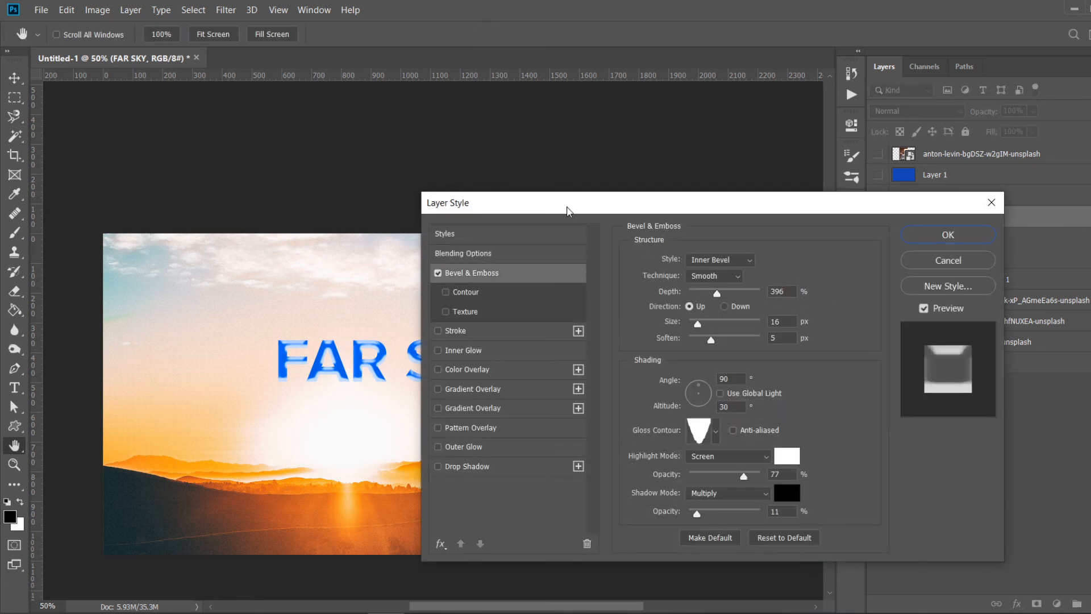
{"action": "left_click_drag", "start_coordinate": [569, 209], "coordinate": [723, 78]}
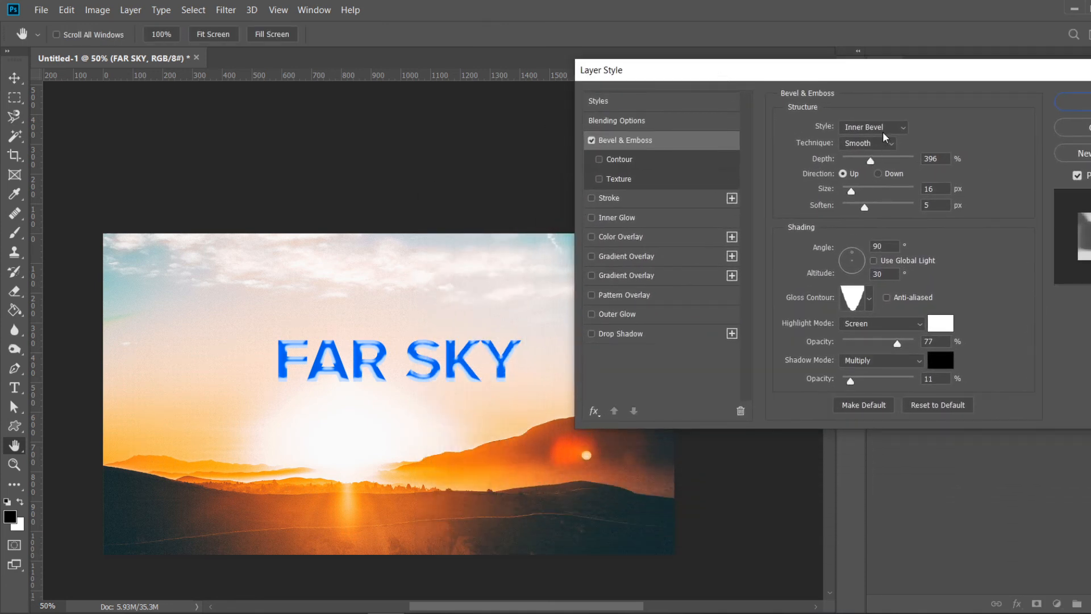
{"action": "left_click_drag", "start_coordinate": [869, 161], "coordinate": [851, 193]}
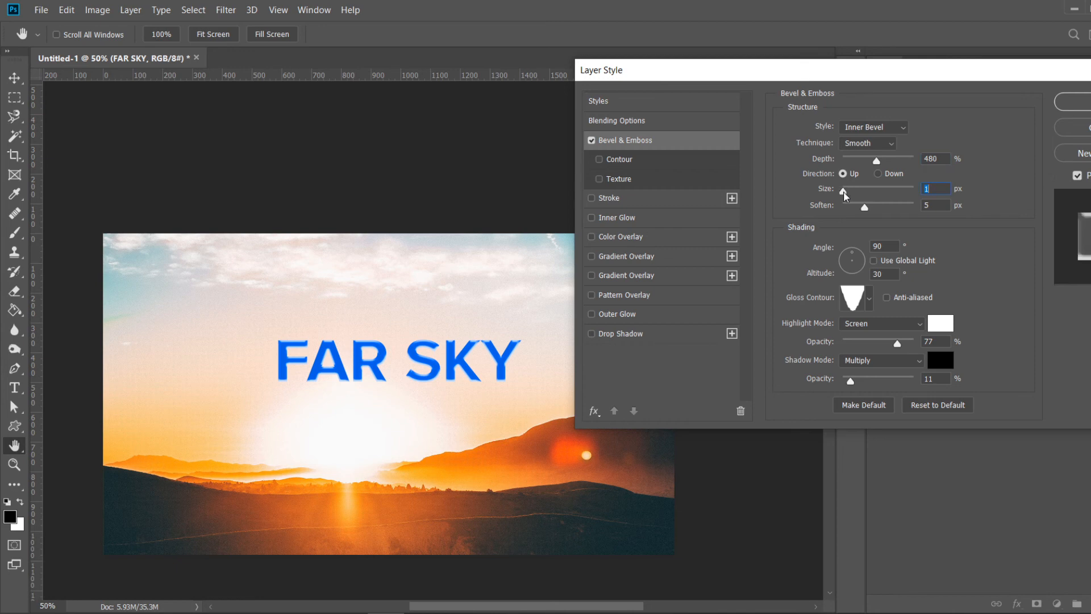
{"action": "left_click_drag", "start_coordinate": [845, 196], "coordinate": [871, 206]}
- Add a Drop Shadow effect to the title and set its colour to black 000000
{"action": "left_click", "coordinate": [592, 336]}
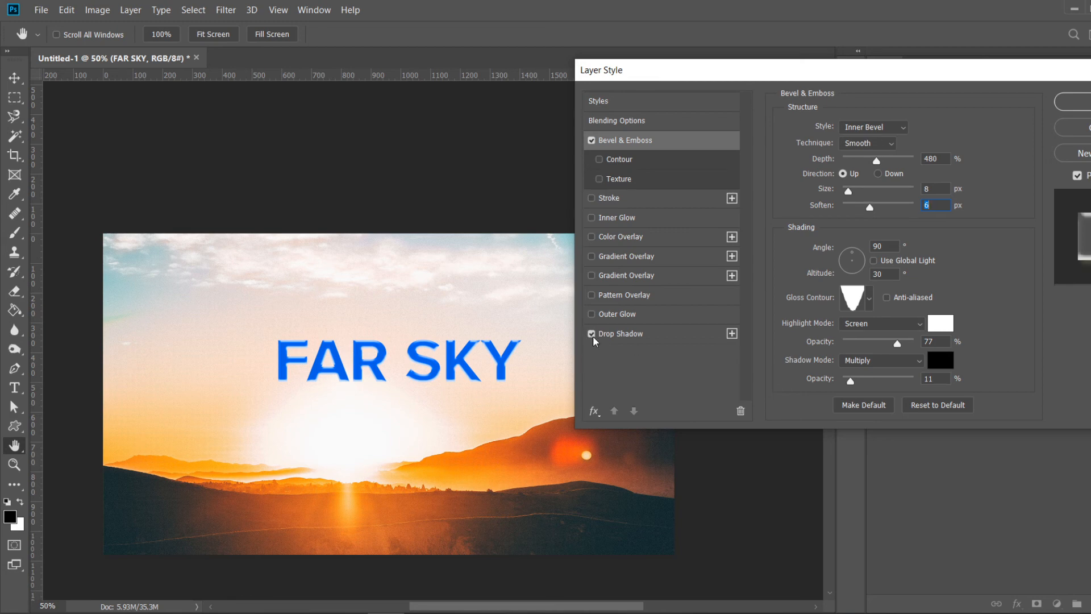
{"action": "left_click", "coordinate": [623, 334]}
{"action": "left_click", "coordinate": [935, 129]}
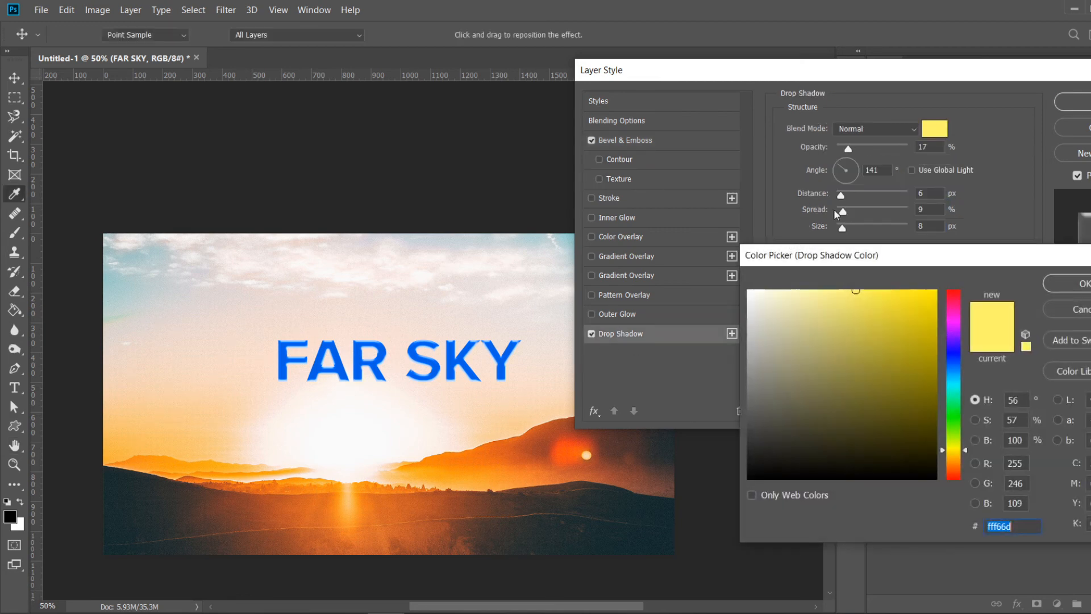
{"action": "left_click_drag", "start_coordinate": [787, 476], "coordinate": [739, 483]}
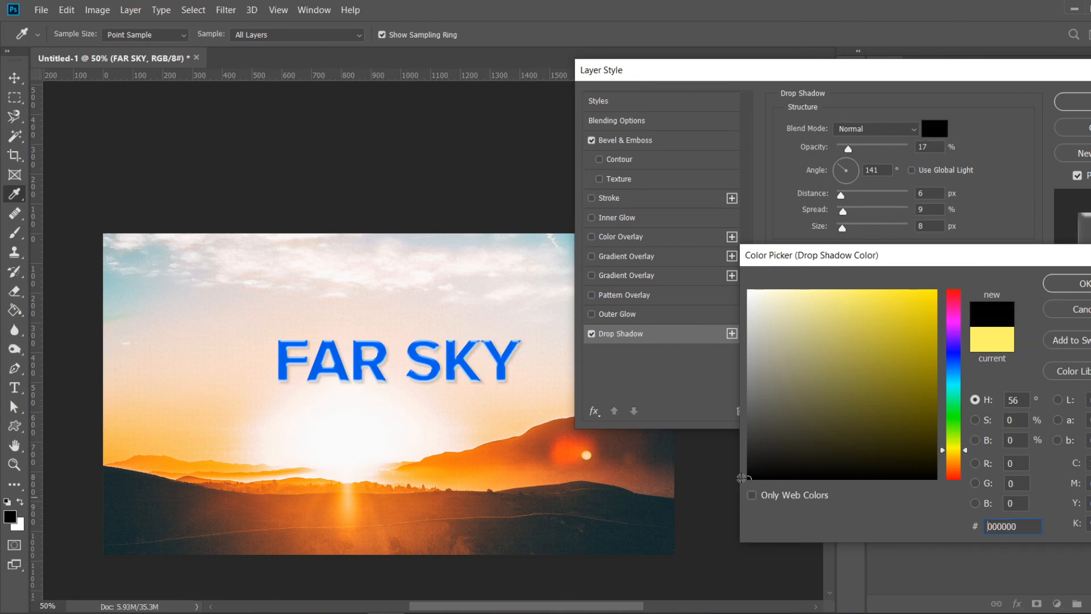
{"action": "left_click", "coordinate": [1086, 284]}
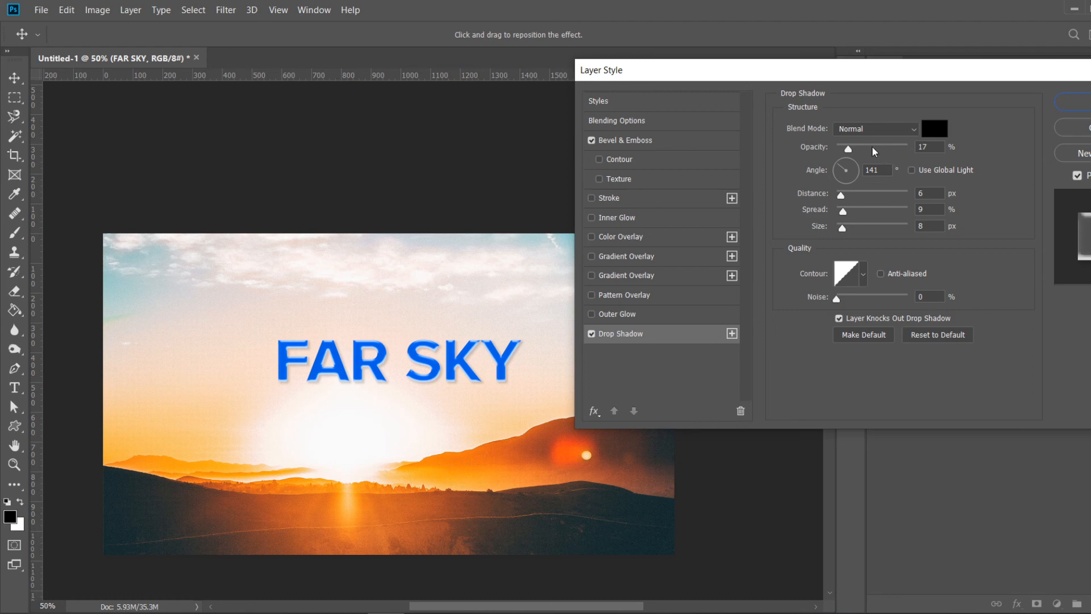
- Set the drop shadow to Multiply at 67% opacity, distance 7 px, spread 39% and size 49 px
{"action": "left_click_drag", "start_coordinate": [847, 147], "coordinate": [883, 146]}
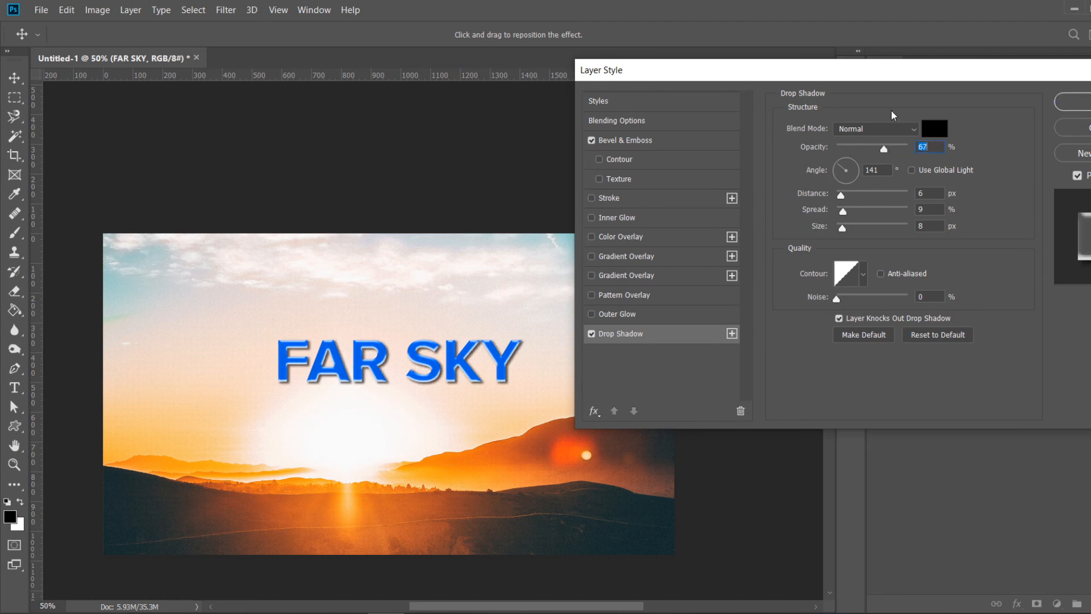
{"action": "left_click", "coordinate": [888, 129]}
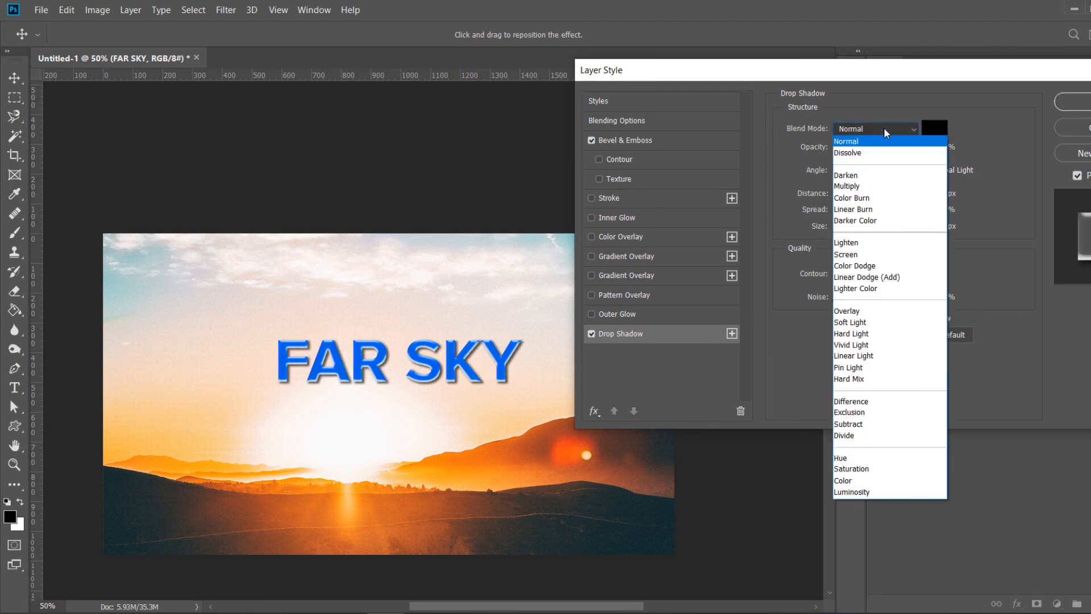
{"action": "left_click", "coordinate": [853, 184]}
{"action": "mouse_move", "coordinate": [842, 195]}
{"action": "left_mouse_down"}
{"action": "mouse_move", "coordinate": [866, 214]}
{"action": "mouse_move", "coordinate": [853, 229]}
{"action": "mouse_move", "coordinate": [870, 230]}
{"action": "mouse_move", "coordinate": [855, 229]}
{"action": "mouse_move", "coordinate": [843, 196]}
{"action": "left_mouse_up"}
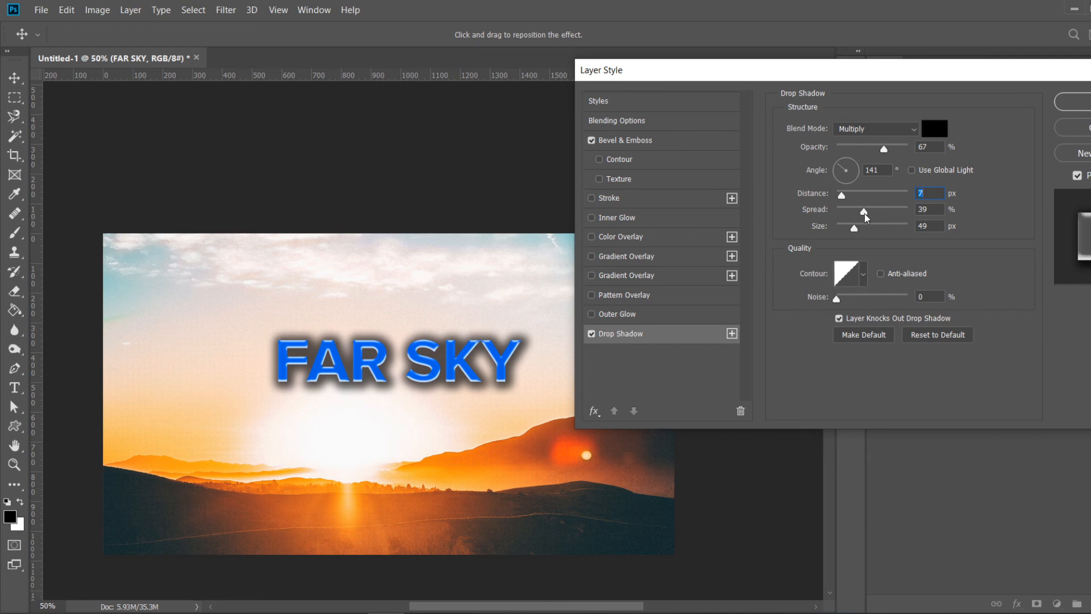
- Set the drop shadow to Normal blend mode with distance 8 px, spread 1% and size 21 px, and apply it
{"action": "left_click_drag", "start_coordinate": [865, 215], "coordinate": [849, 233]}
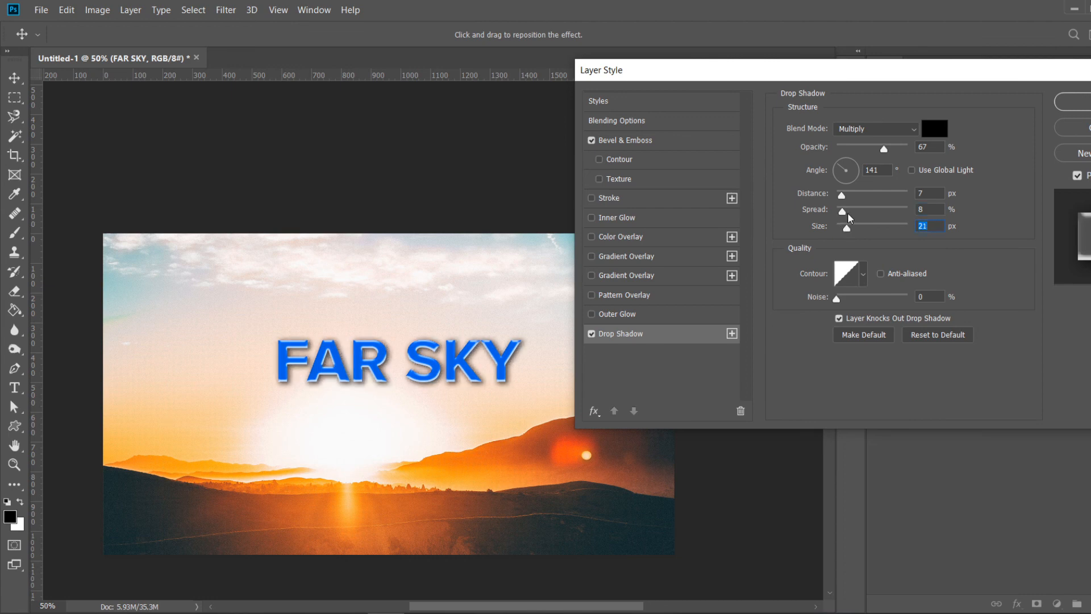
{"action": "left_click_drag", "start_coordinate": [844, 212], "coordinate": [845, 197]}
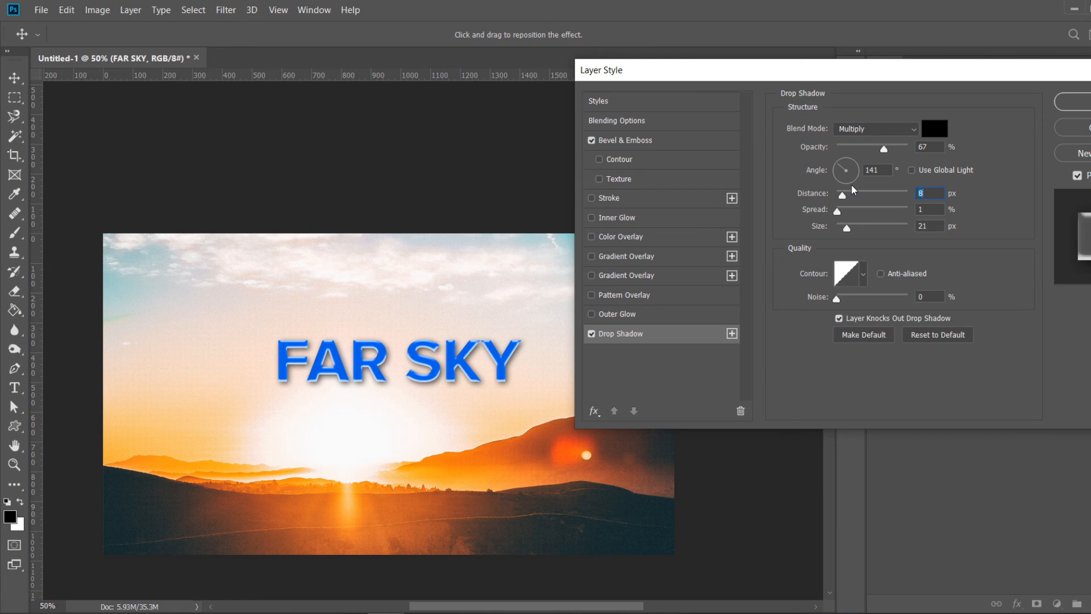
{"action": "left_click_drag", "start_coordinate": [848, 228], "coordinate": [847, 228]}
{"action": "left_click", "coordinate": [889, 132]}
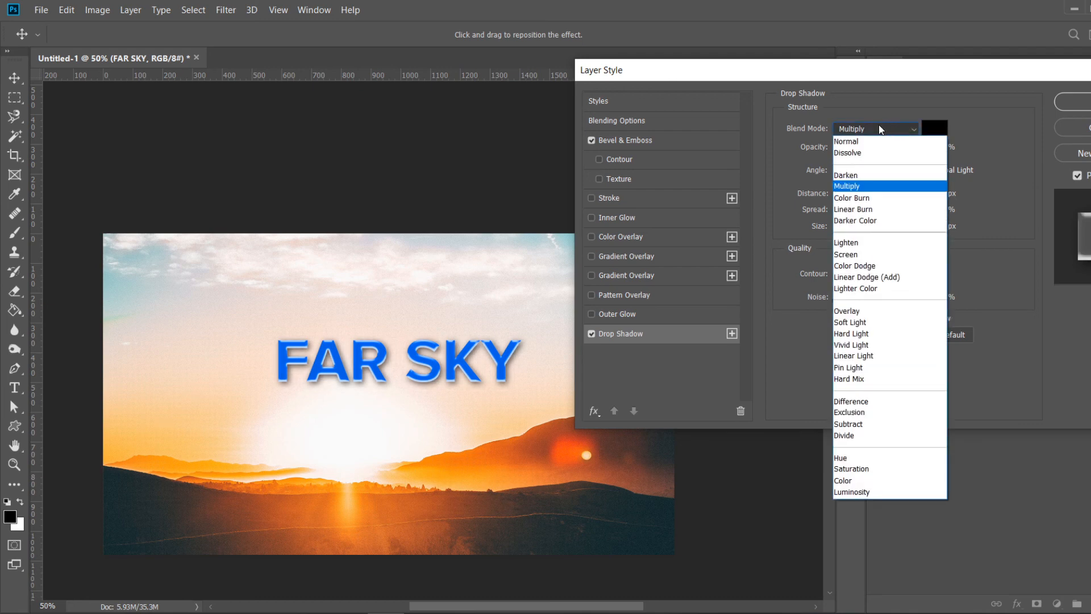
{"action": "left_click", "coordinate": [853, 140]}
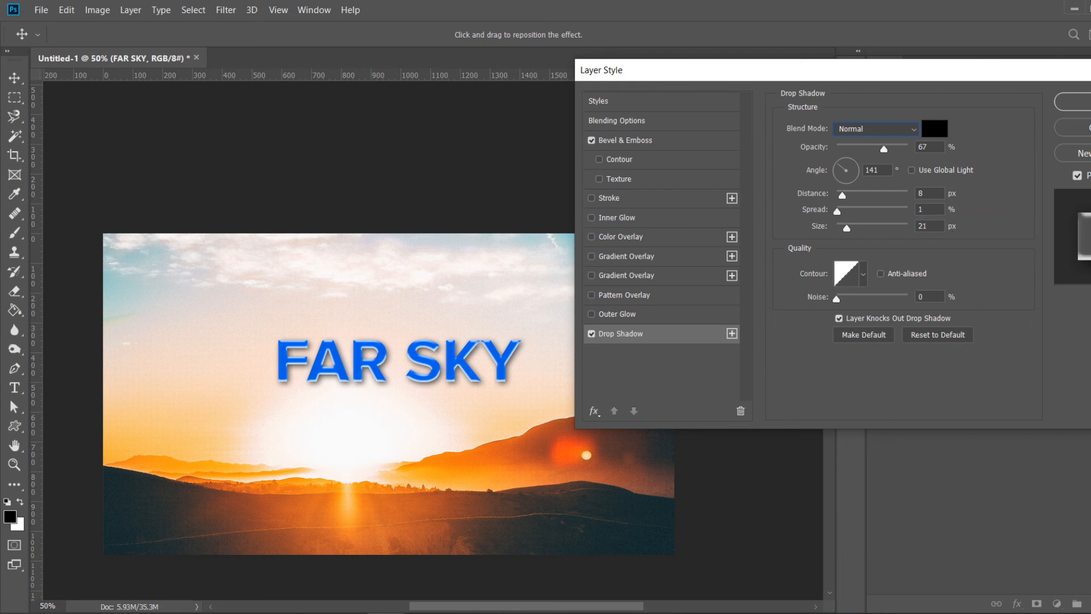
{"action": "left_click", "coordinate": [1076, 102]}
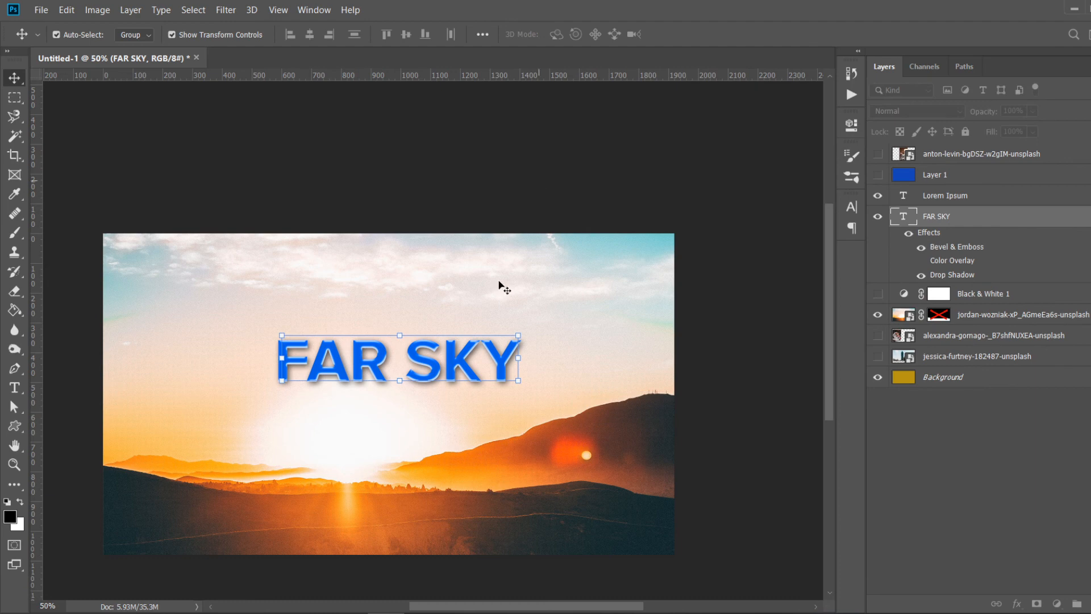
{"action": "left_click", "coordinate": [253, 202]}
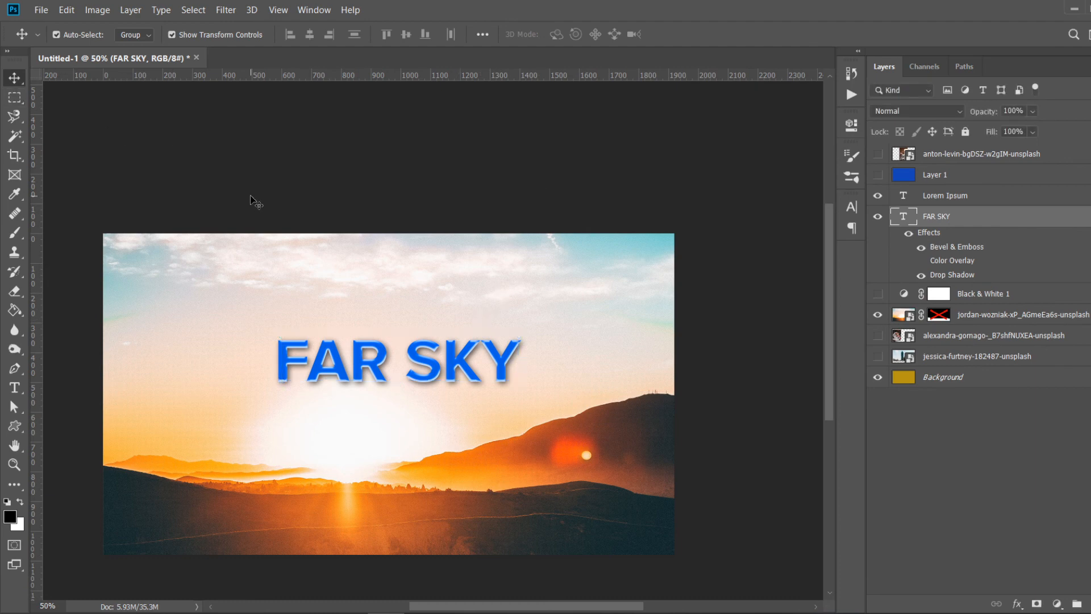
{"action": "left_click", "coordinate": [367, 367]}
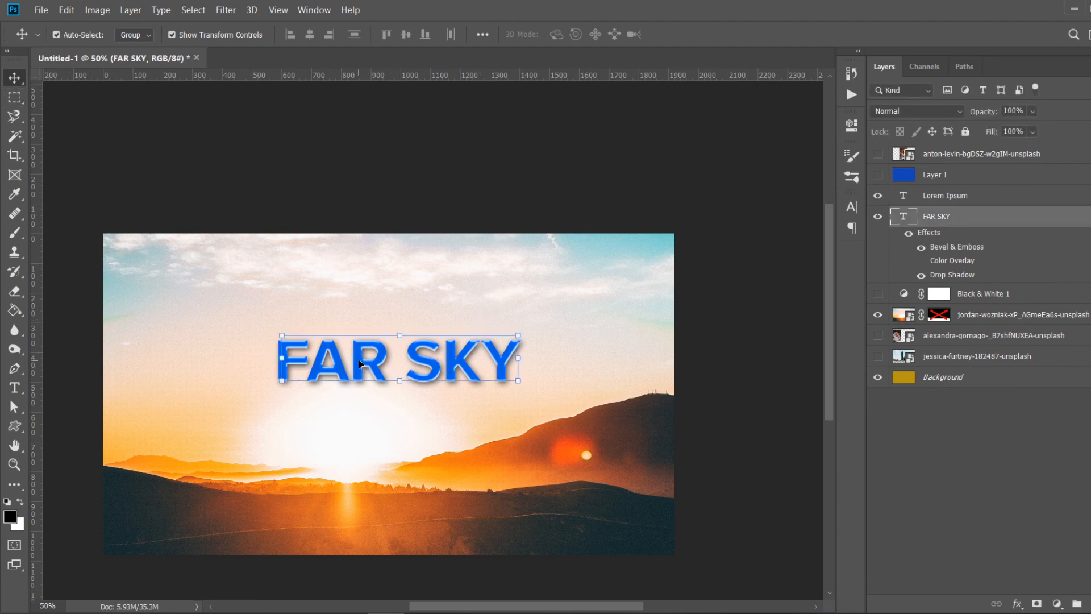
{"action": "left_click", "coordinate": [453, 162]}
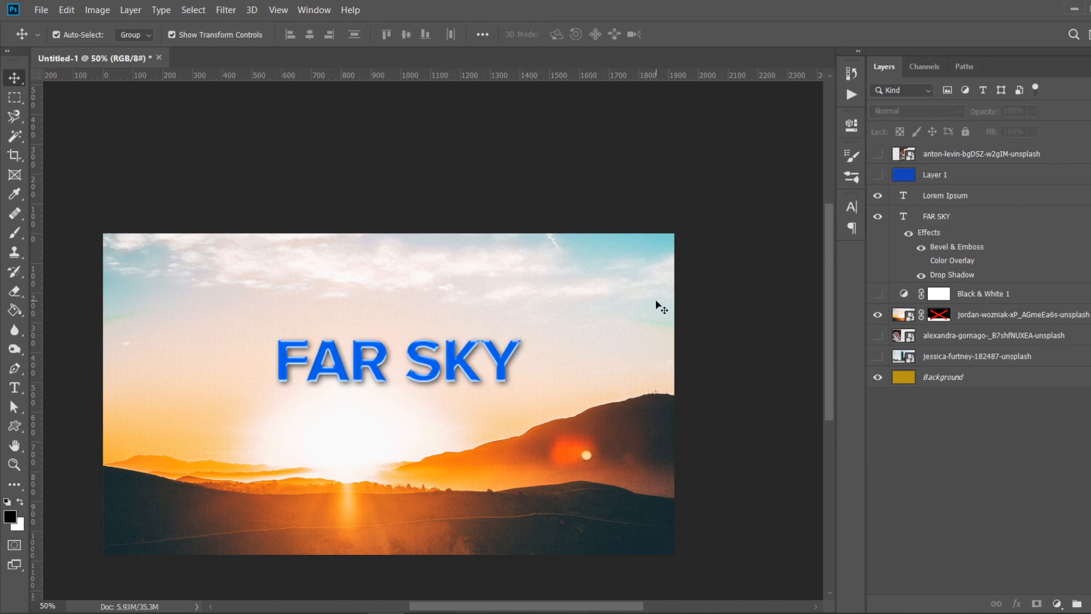
- Toggle the title's Bevel & Emboss and Drop Shadow effects off and back on to compare them
{"action": "left_click", "coordinate": [921, 247]}
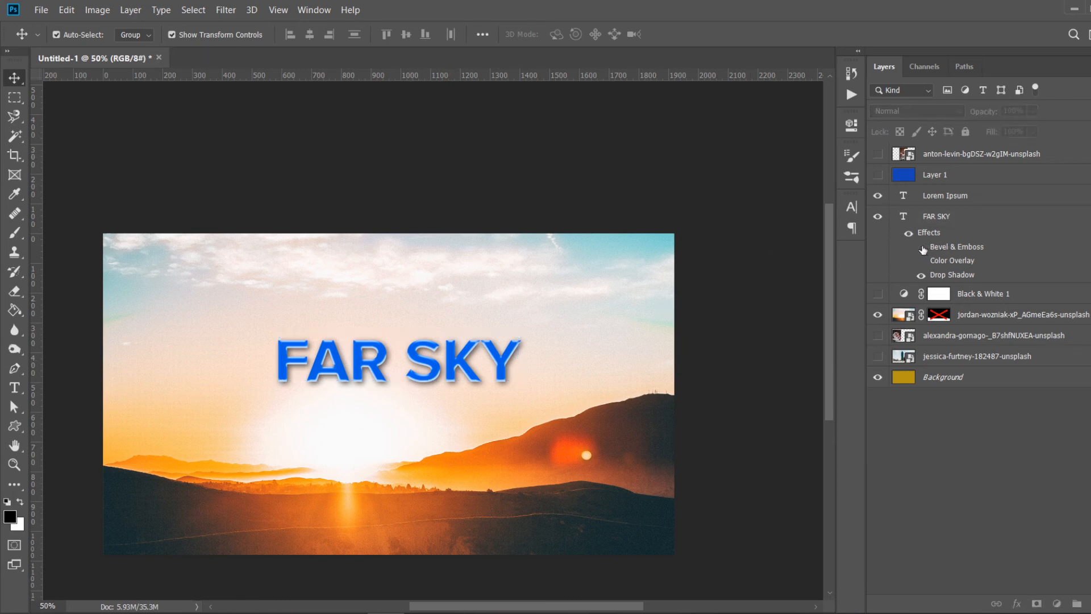
{"action": "left_click", "coordinate": [922, 275]}
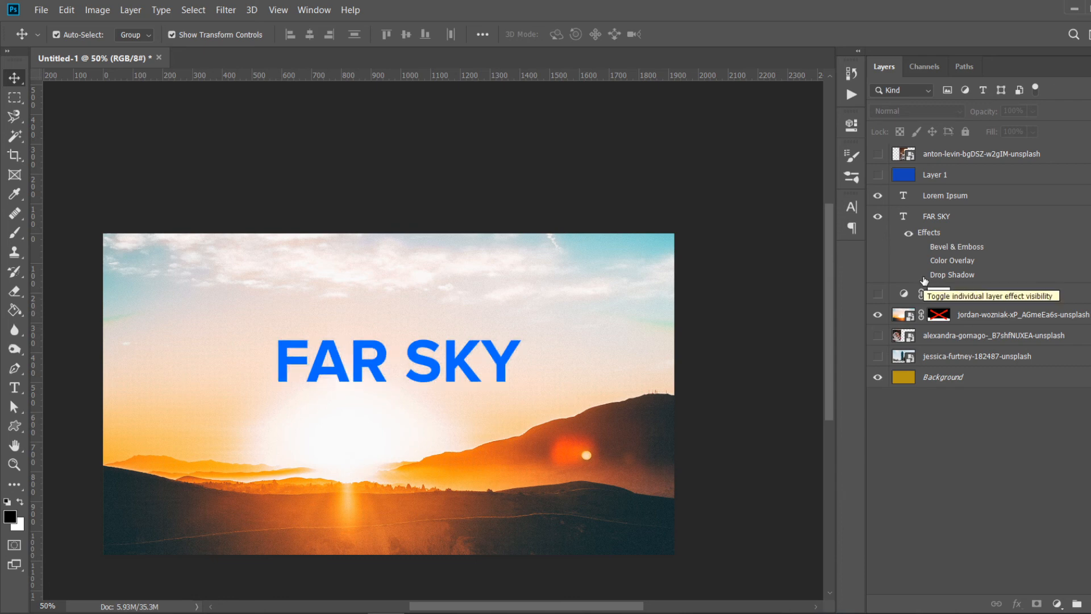
{"action": "left_click", "coordinate": [922, 275]}
{"action": "left_click", "coordinate": [922, 247]}
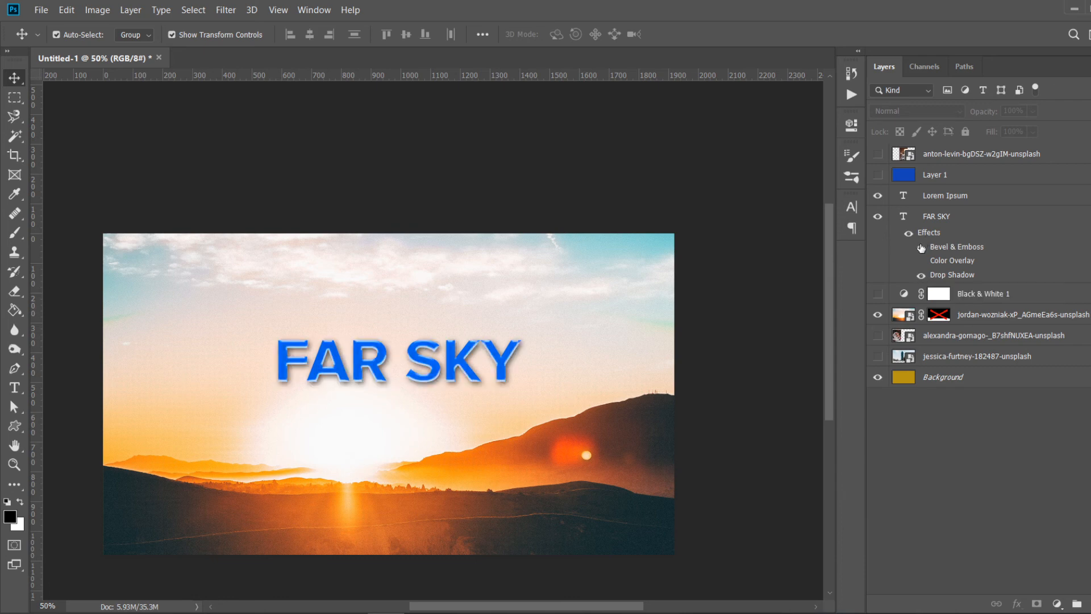
- Turn on the title's Color Overlay effect, toggling it a few times to compare
{"action": "left_click", "coordinate": [921, 261]}
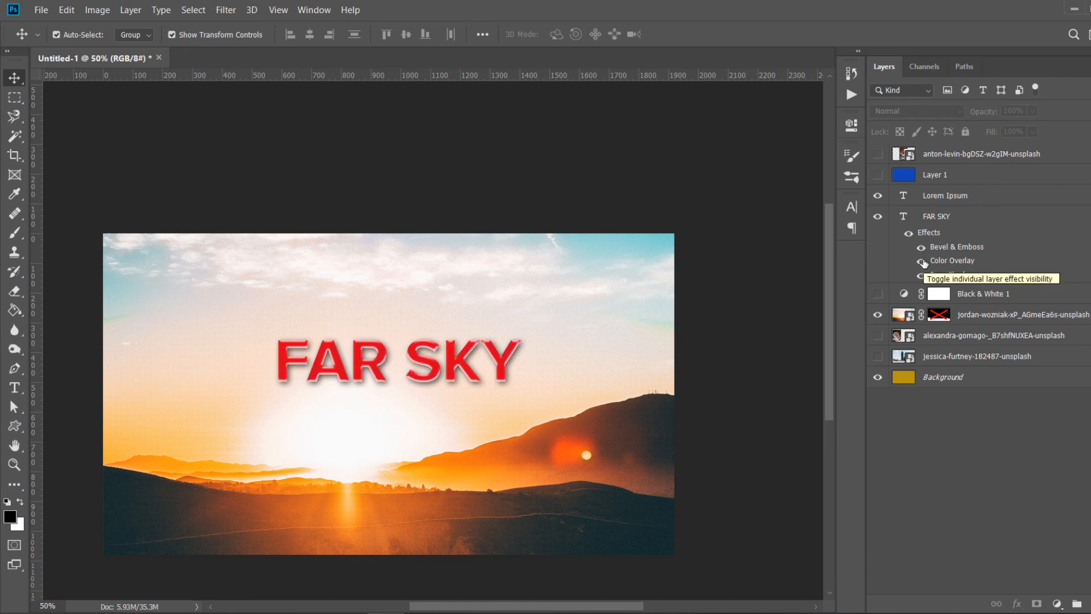
{"action": "left_click", "coordinate": [921, 261]}
{"action": "left_click", "coordinate": [921, 261]}
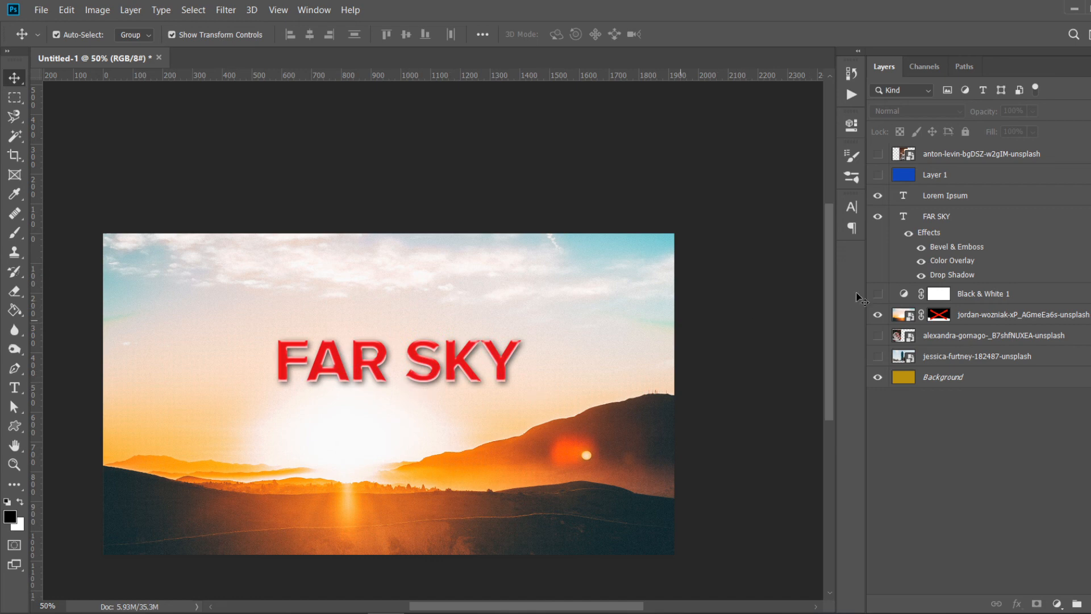
{"action": "left_click", "coordinate": [922, 261]}
{"action": "left_click", "coordinate": [922, 261]}
- Open the title's layer style and switch off its Bevel & Emboss and Color Overlay effects
{"action": "left_click", "coordinate": [1000, 217]}
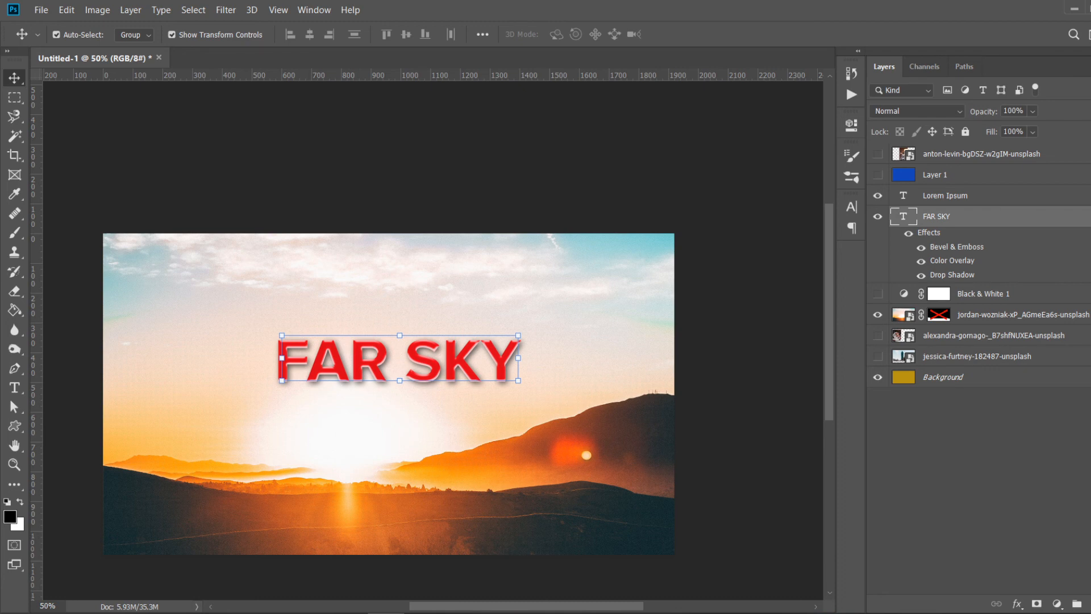
{"action": "double_click", "coordinate": [1001, 216]}
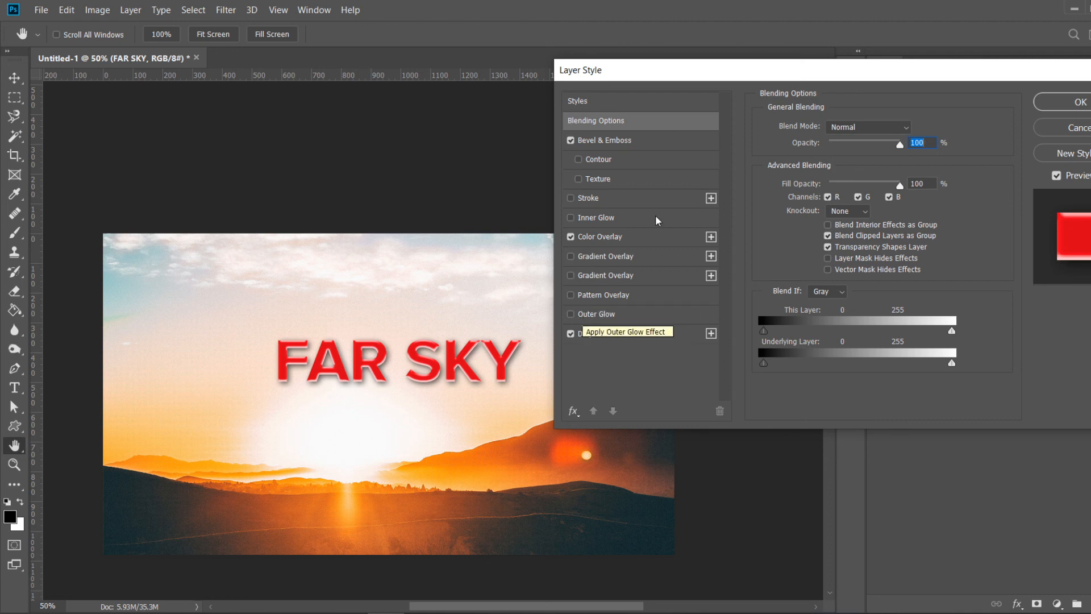
{"action": "left_click", "coordinate": [571, 140]}
{"action": "left_click", "coordinate": [571, 237]}
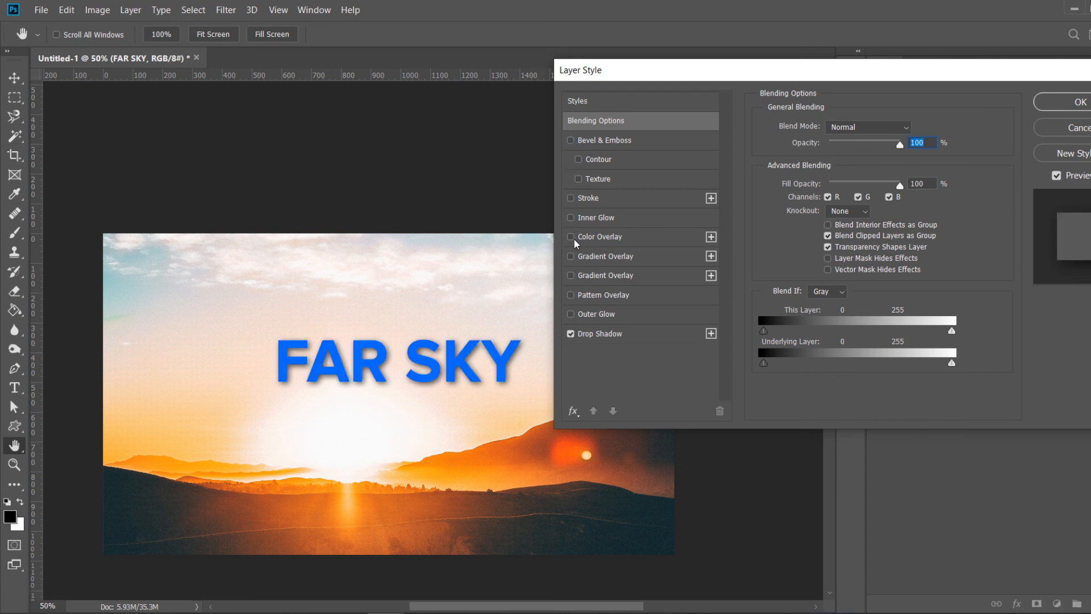
- Add an Inner Glow to the title with 50% opacity and 21 px size
{"action": "left_click", "coordinate": [603, 224]}
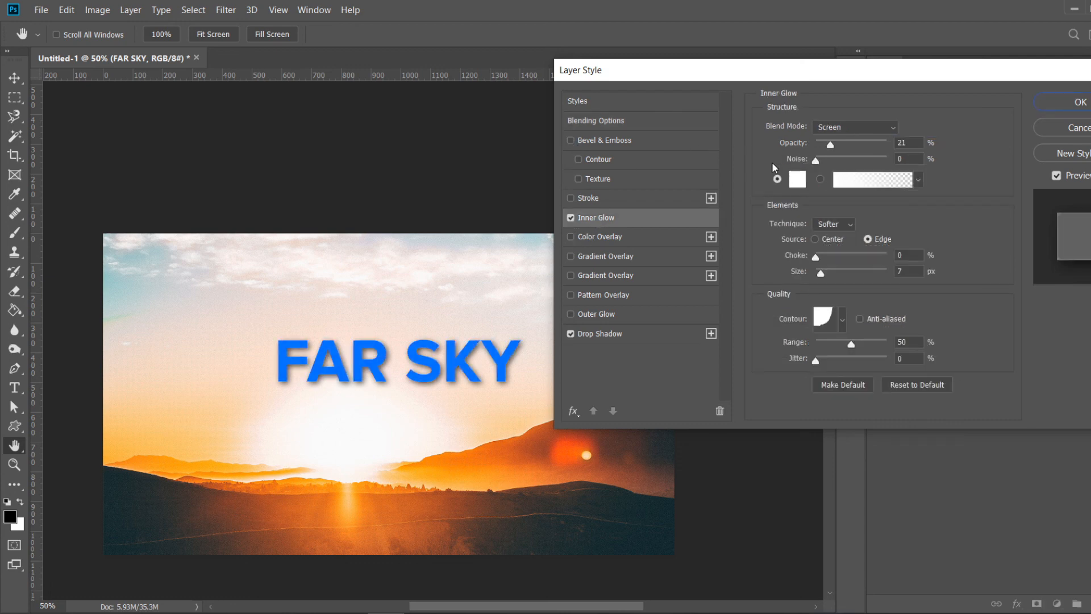
{"action": "left_click_drag", "start_coordinate": [831, 146], "coordinate": [852, 147]}
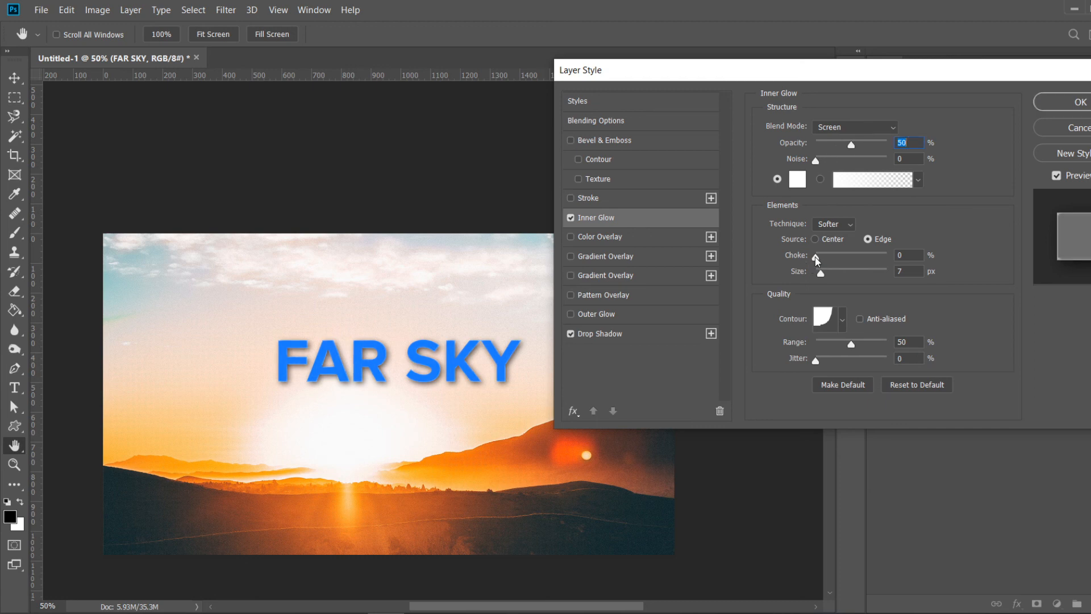
{"action": "mouse_move", "coordinate": [821, 272]}
{"action": "left_mouse_down"}
{"action": "mouse_move", "coordinate": [835, 274]}
{"action": "mouse_move", "coordinate": [817, 274]}
{"action": "mouse_move", "coordinate": [834, 258]}
{"action": "mouse_move", "coordinate": [816, 257]}
{"action": "mouse_move", "coordinate": [828, 275]}
{"action": "left_mouse_up"}
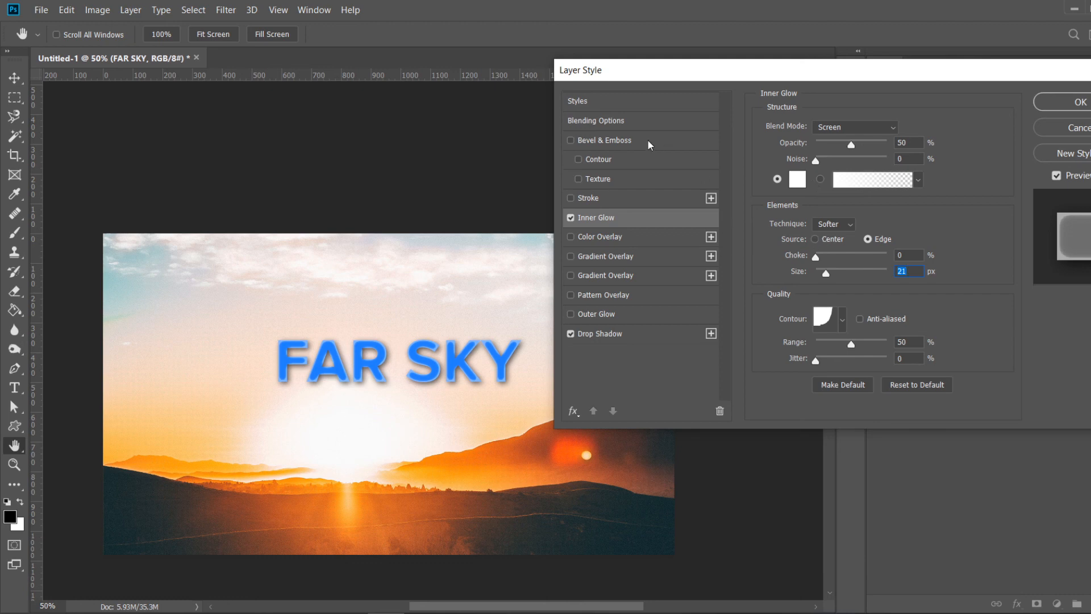
- Re-enable Bevel & Emboss and Color Overlay, and set the Inner Glow to Edge source, 16 px size and 20% opacity
{"action": "left_click", "coordinate": [571, 141]}
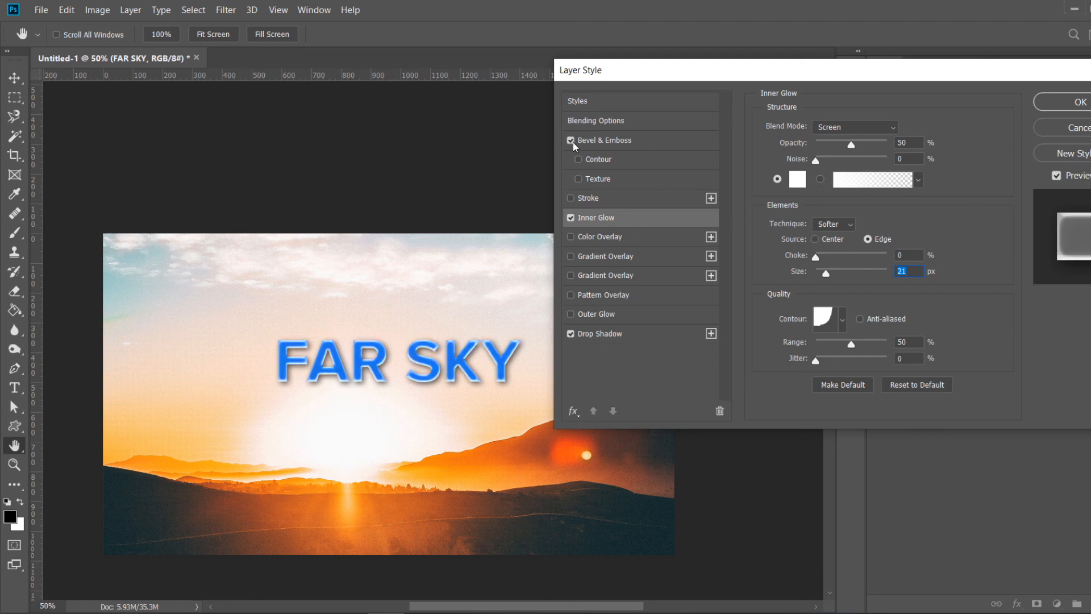
{"action": "left_click", "coordinate": [571, 237]}
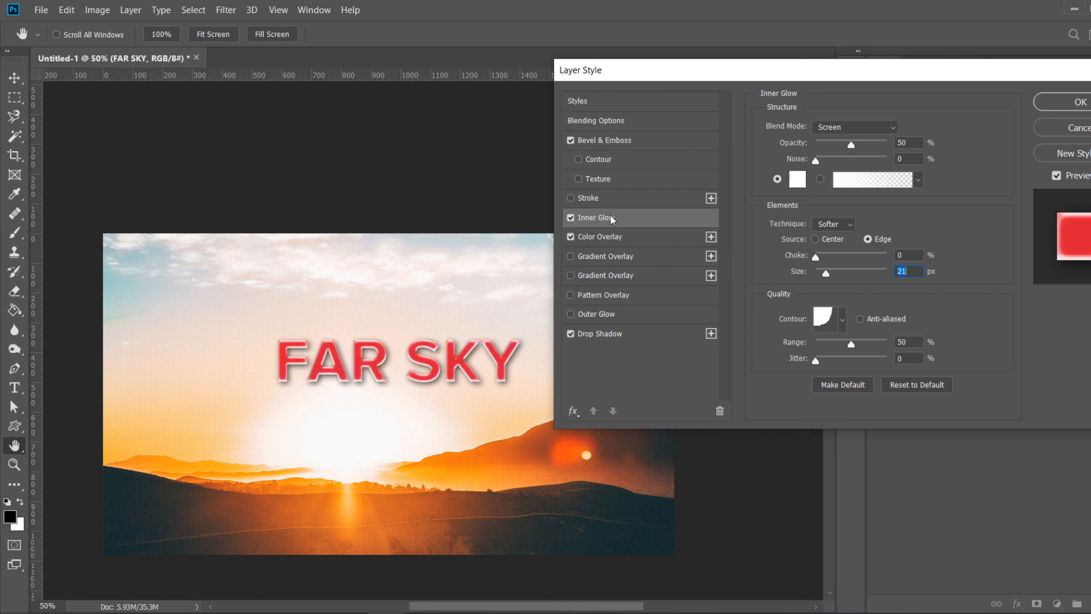
{"action": "left_click_drag", "start_coordinate": [827, 273], "coordinate": [825, 274]}
{"action": "left_click", "coordinate": [816, 239]}
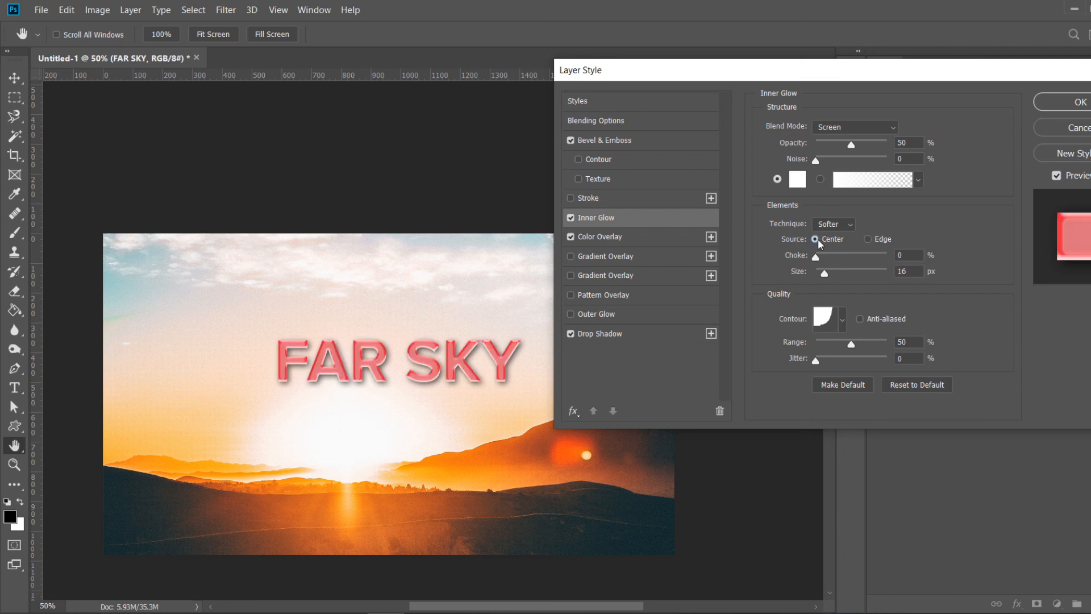
{"action": "left_click", "coordinate": [868, 239]}
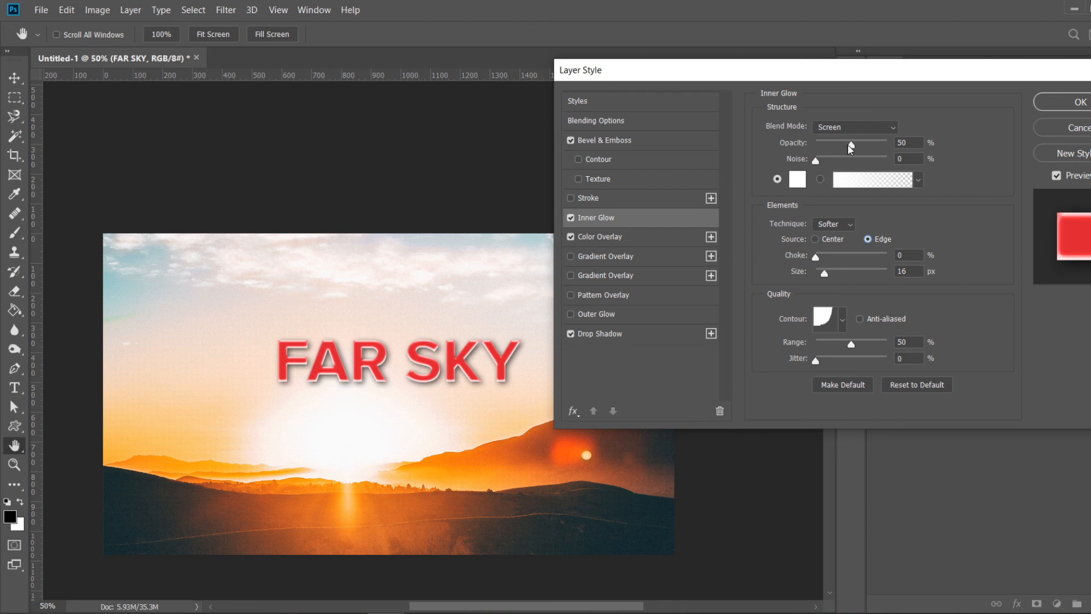
{"action": "left_click_drag", "start_coordinate": [850, 148], "coordinate": [831, 147]}
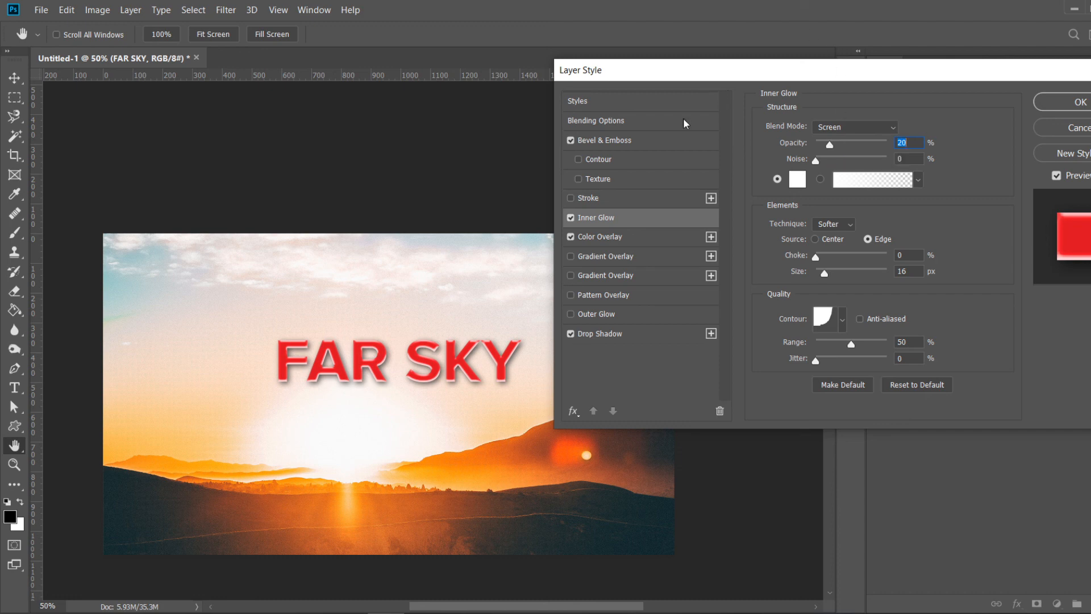
- Enable the bevel's Texture and choose the grey mottled pattern
{"action": "left_click", "coordinate": [599, 180]}
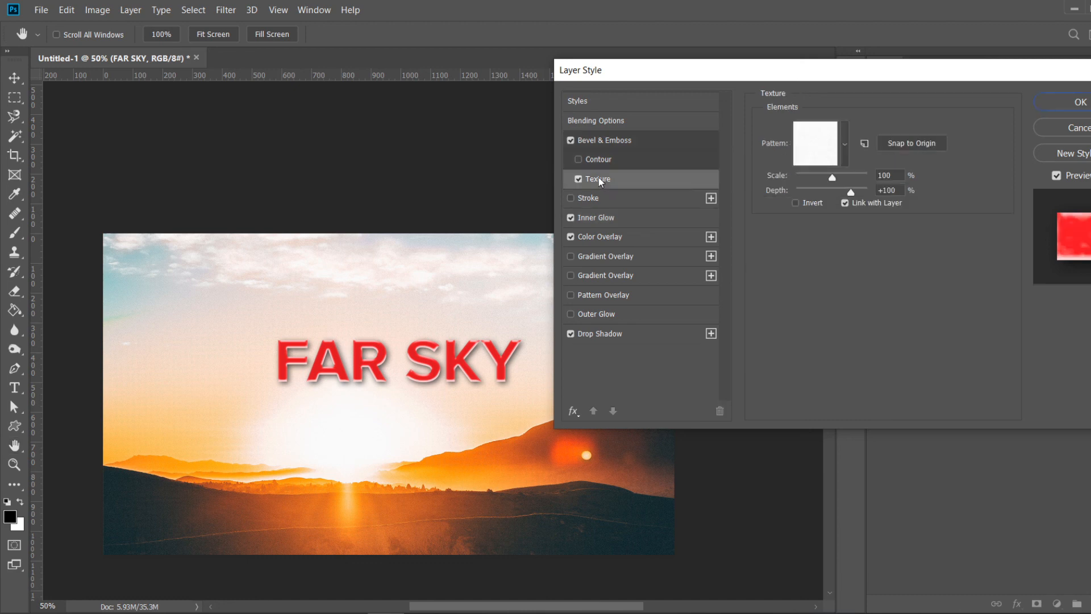
{"action": "left_click", "coordinate": [846, 154]}
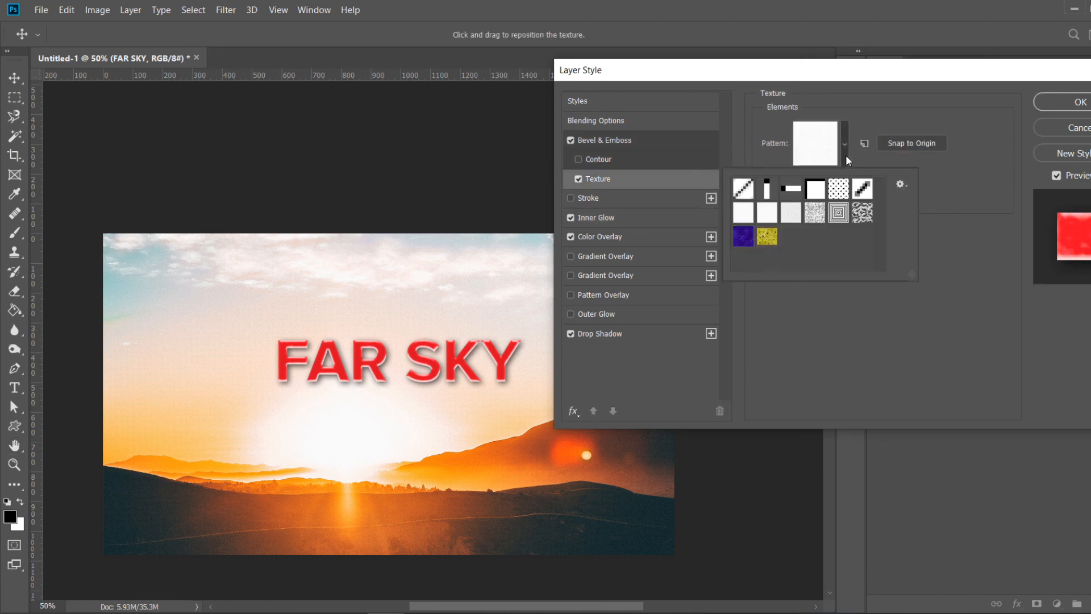
{"action": "double_click", "coordinate": [866, 221]}
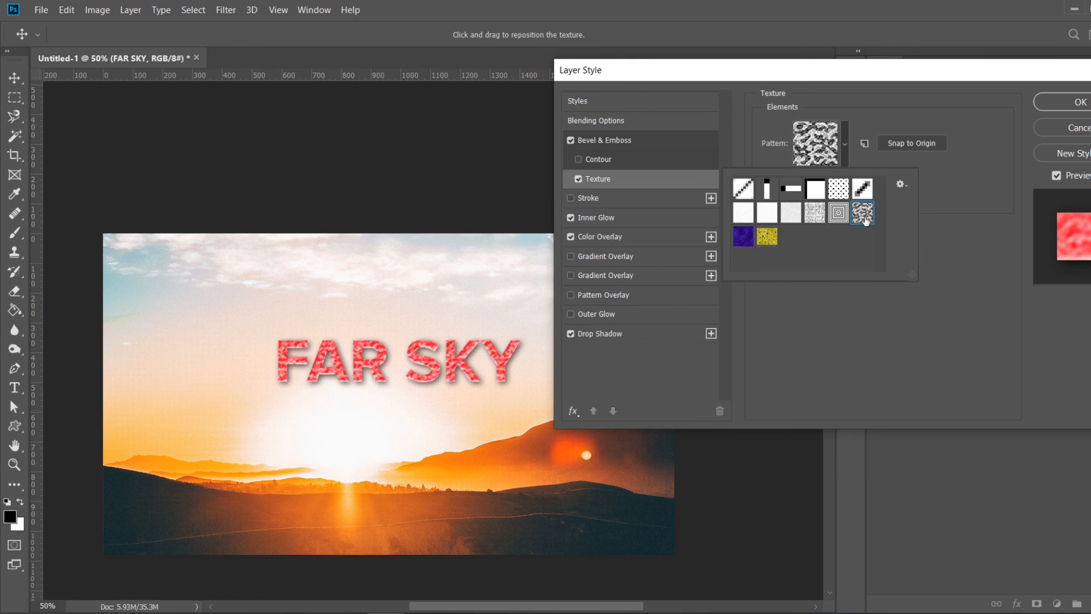
- Add a Pattern Overlay with the default pattern to the title and apply the layer style
{"action": "left_click", "coordinate": [570, 236]}
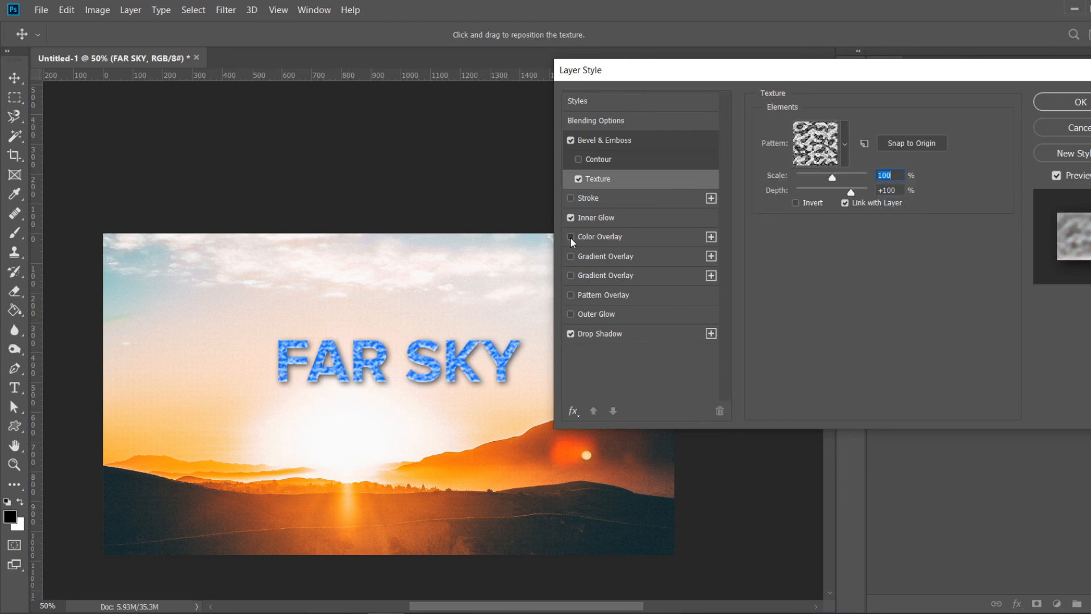
{"action": "left_click", "coordinate": [570, 236]}
{"action": "left_click", "coordinate": [585, 294]}
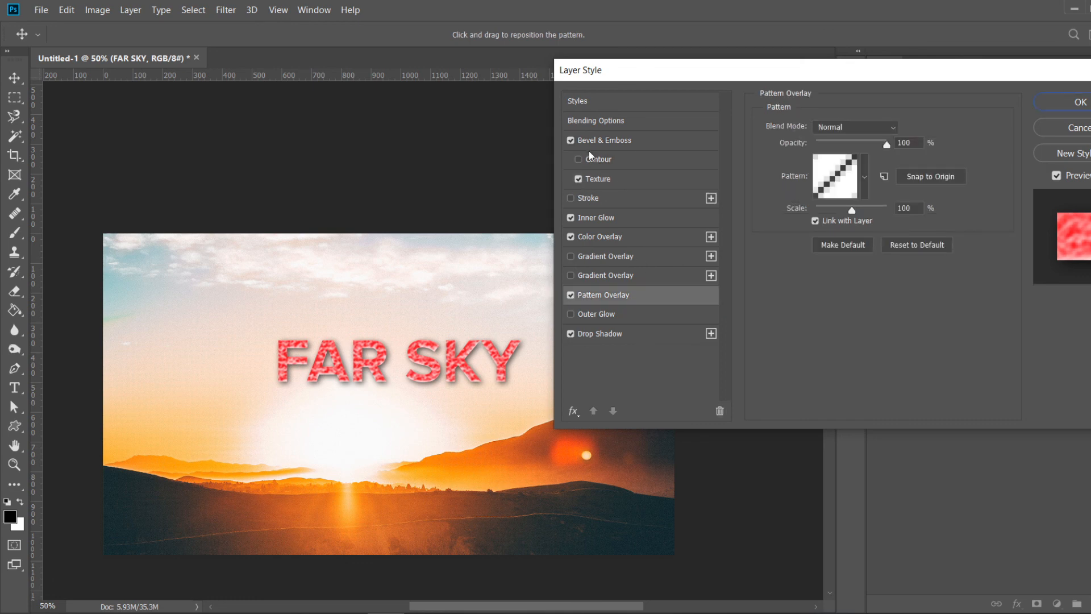
{"action": "left_click", "coordinate": [866, 178]}
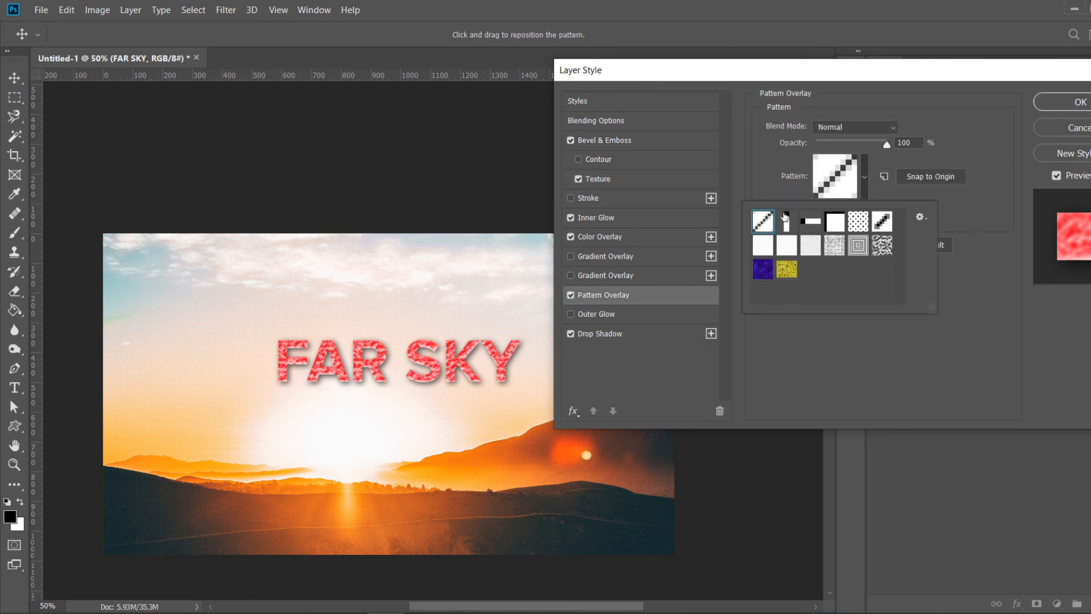
{"action": "left_click", "coordinate": [876, 378]}
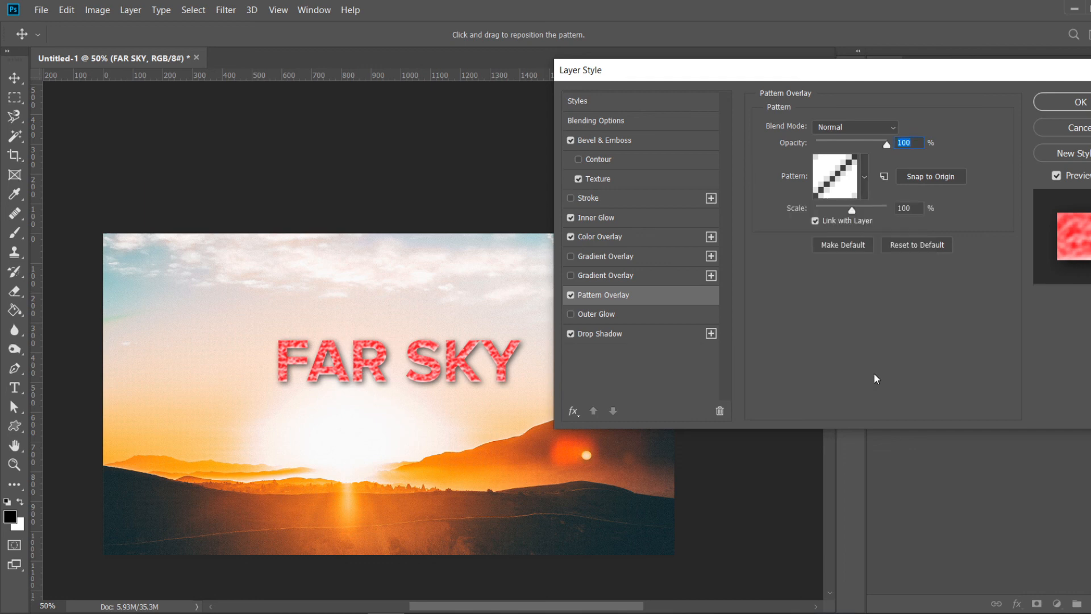
{"action": "left_click", "coordinate": [1073, 101]}
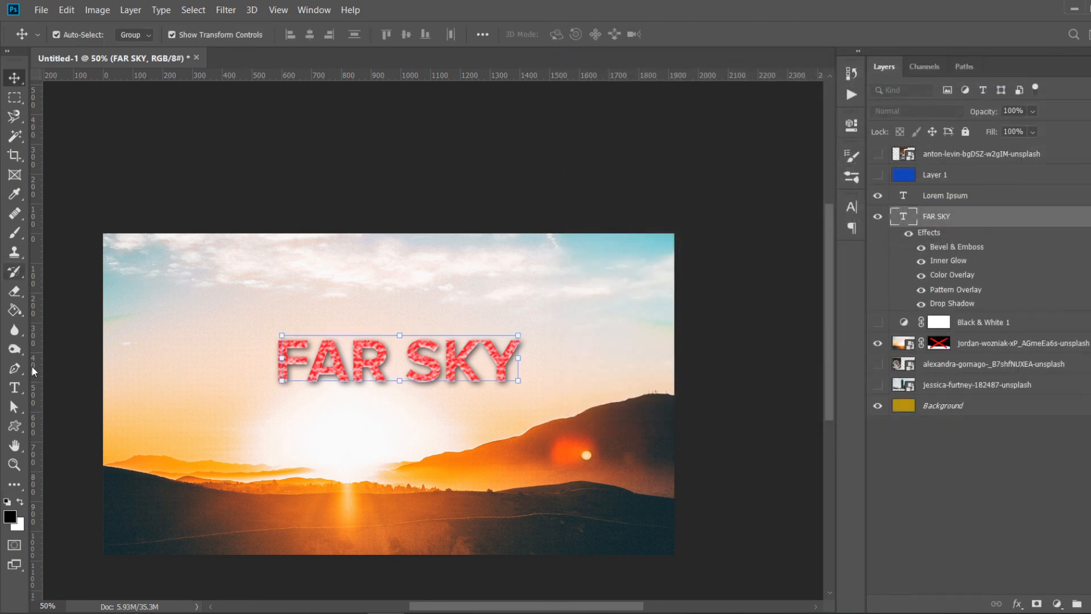
- Draw a white rectangle about 2119 × 1211 px covering the whole canvas
{"action": "left_click", "coordinate": [14, 426]}
{"action": "left_click", "coordinate": [66, 425]}
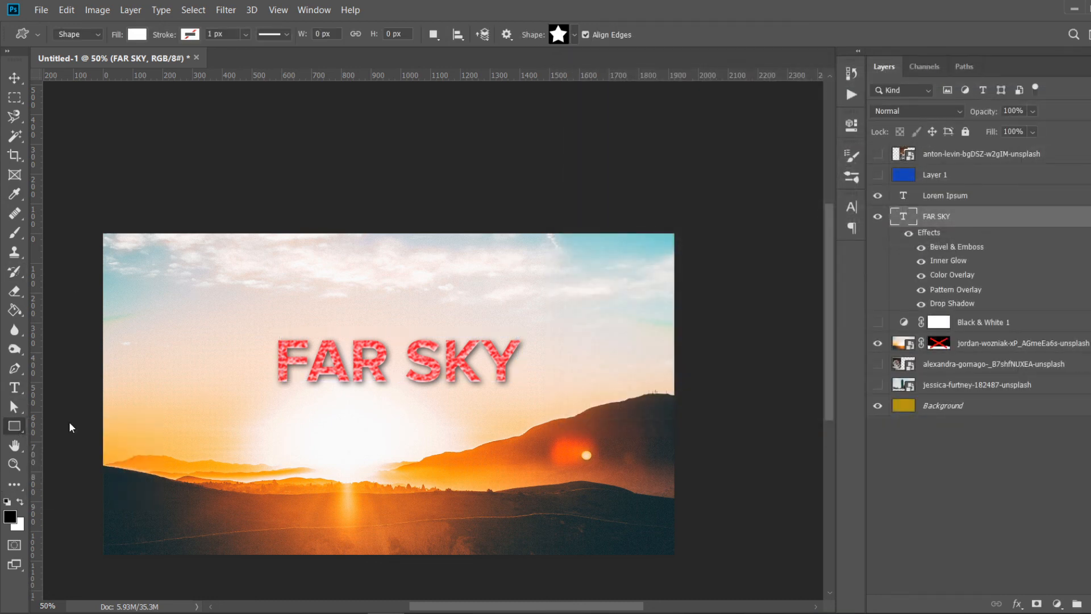
{"action": "left_click_drag", "start_coordinate": [173, 277], "coordinate": [87, 214]}
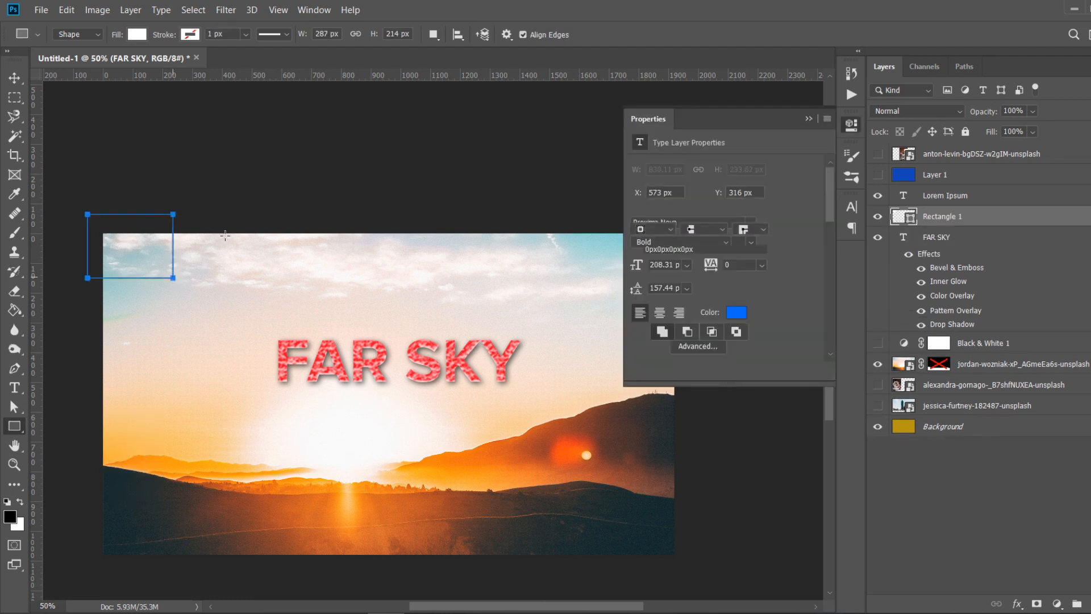
{"action": "key", "text": "ctrl+z"}
{"action": "left_click_drag", "start_coordinate": [83, 220], "coordinate": [713, 580]}
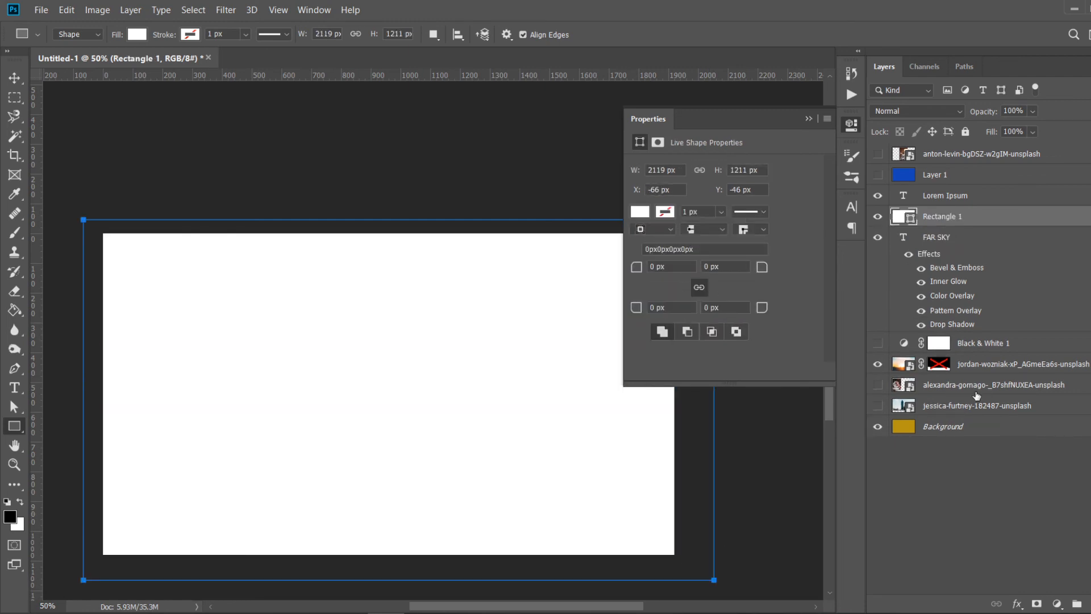
- Add a Pattern Overlay to the white rectangle layer with the scale set to 97%
{"action": "right_click", "coordinate": [1055, 215]}
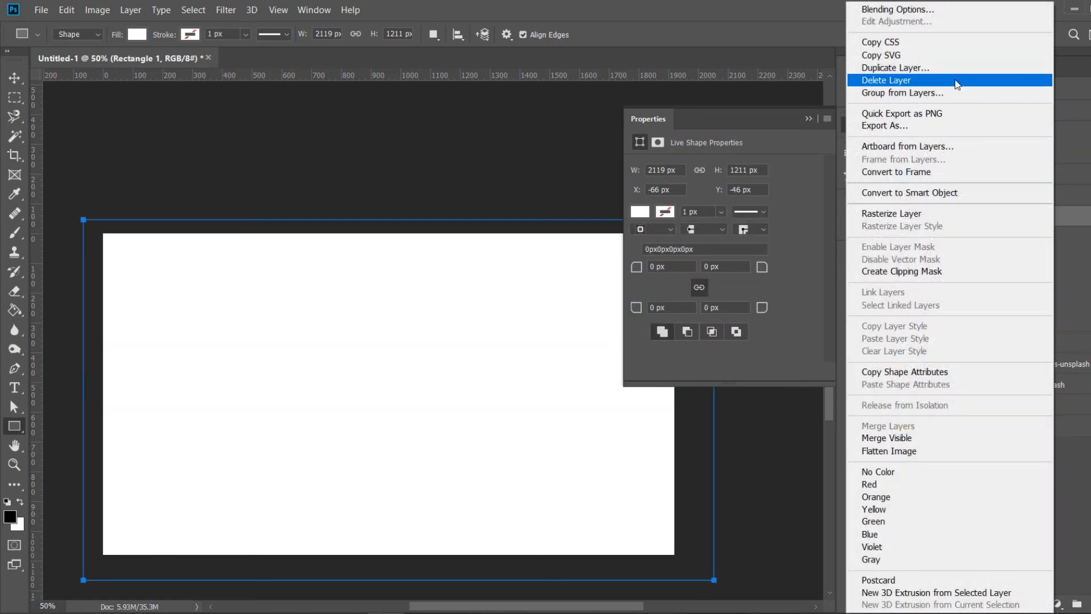
{"action": "left_click", "coordinate": [911, 12]}
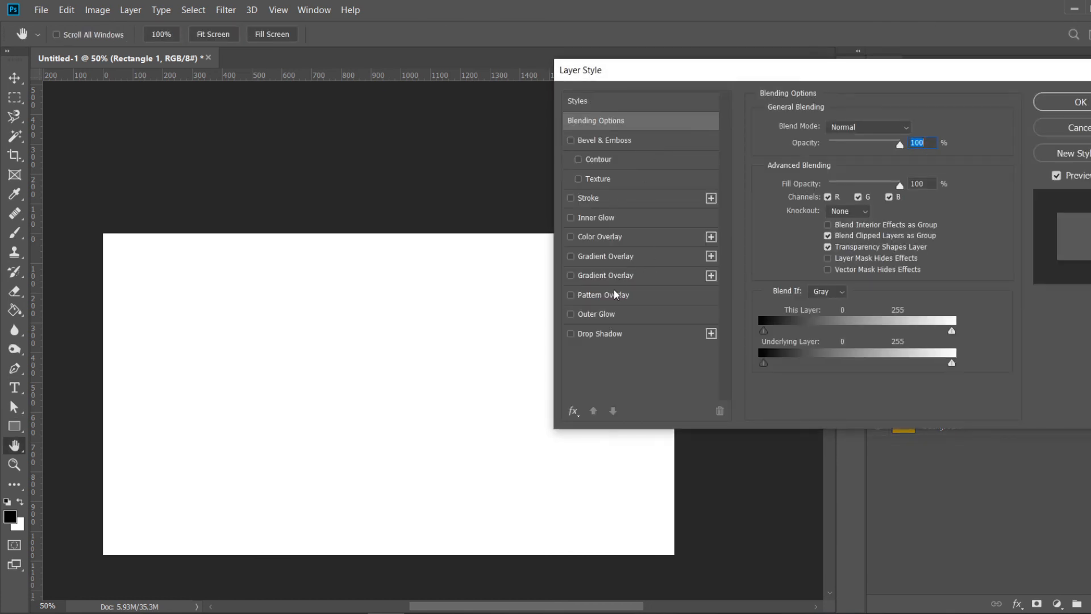
{"action": "left_click", "coordinate": [615, 294]}
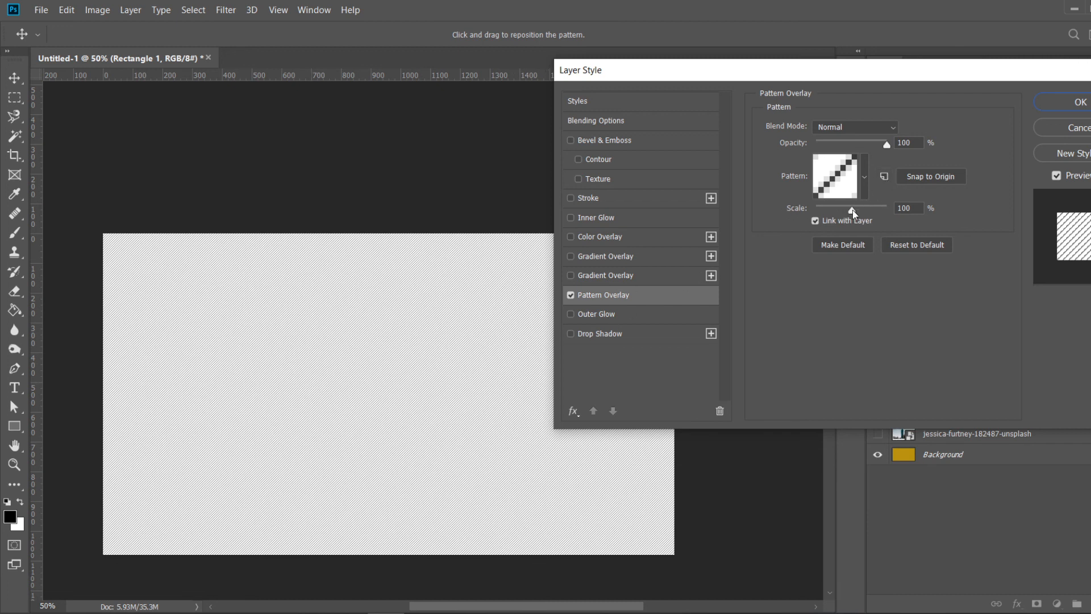
{"action": "mouse_move", "coordinate": [853, 210]}
{"action": "left_mouse_down"}
{"action": "mouse_move", "coordinate": [871, 210]}
{"action": "mouse_move", "coordinate": [851, 214]}
{"action": "left_mouse_up"}
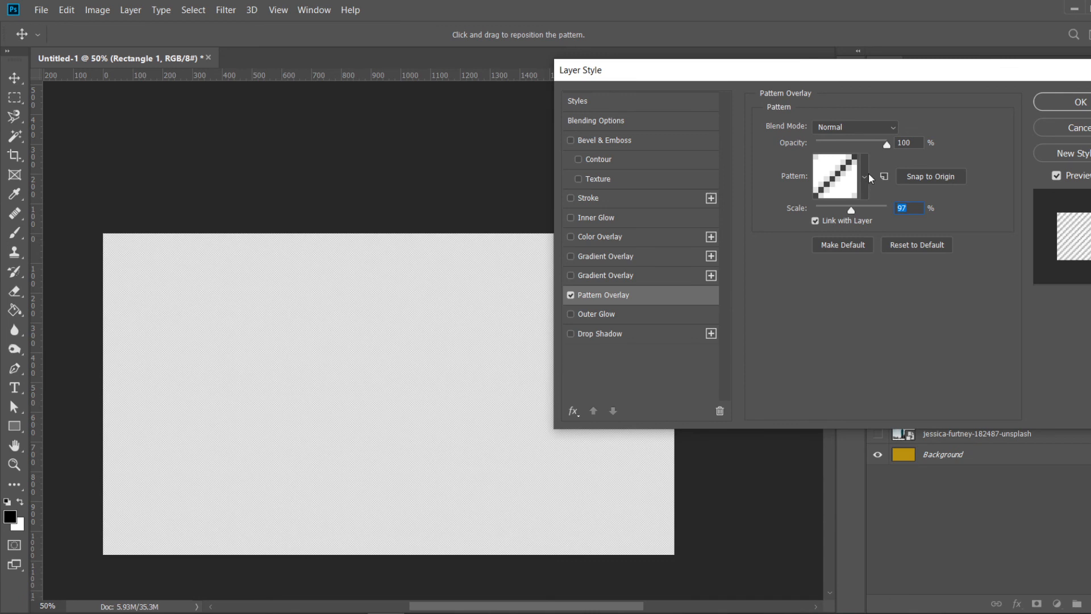
{"action": "left_click", "coordinate": [1077, 106]}
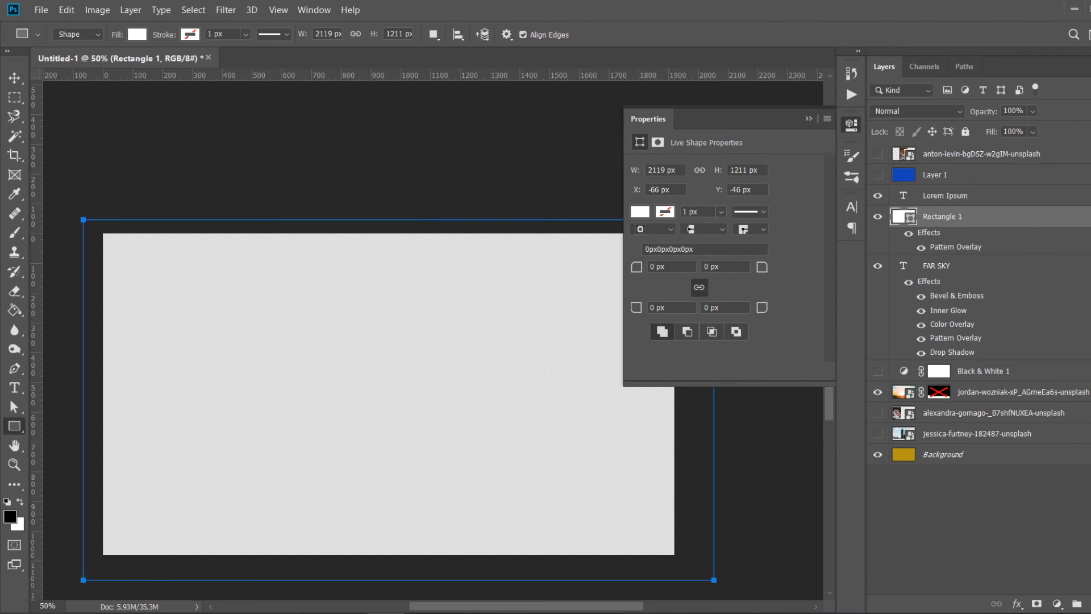
- Change the rectangle's overlay pattern to the concentric-squares pattern
{"action": "double_click", "coordinate": [918, 246]}
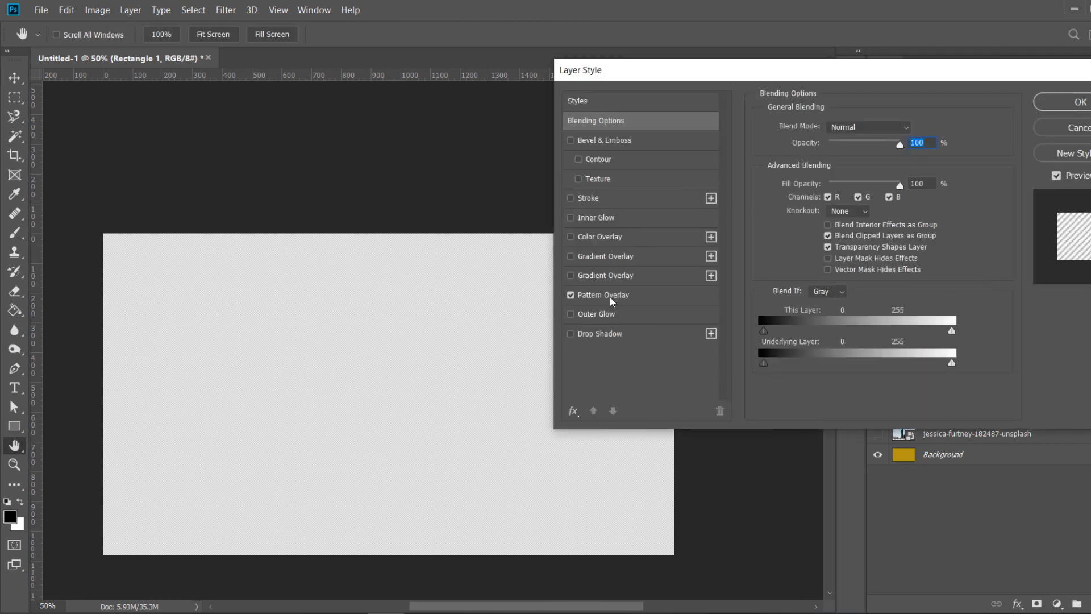
{"action": "left_click", "coordinate": [612, 301]}
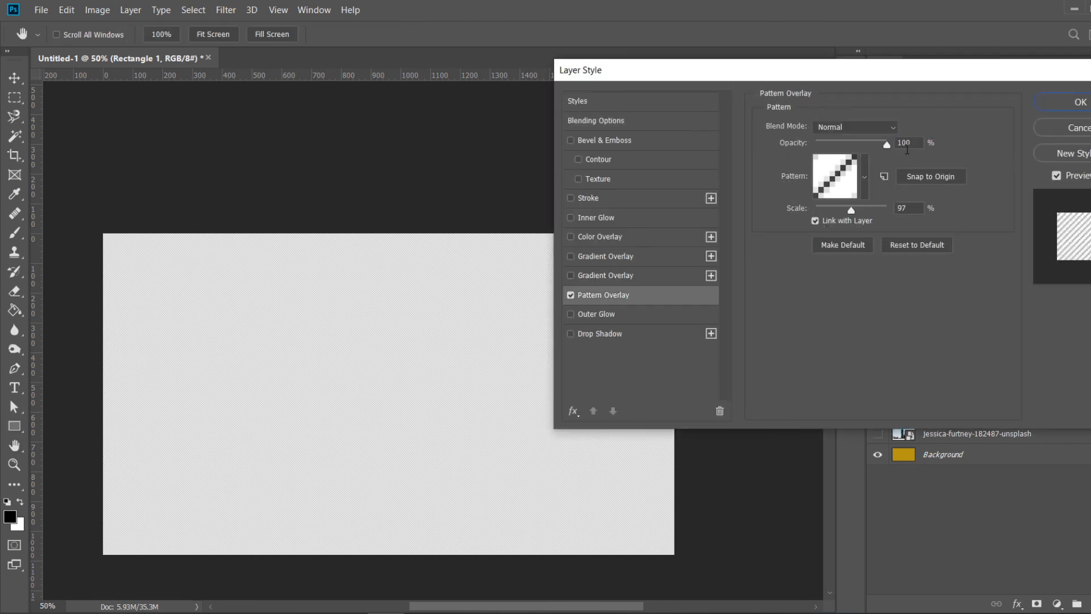
{"action": "left_click", "coordinate": [864, 176]}
{"action": "left_click", "coordinate": [864, 250]}
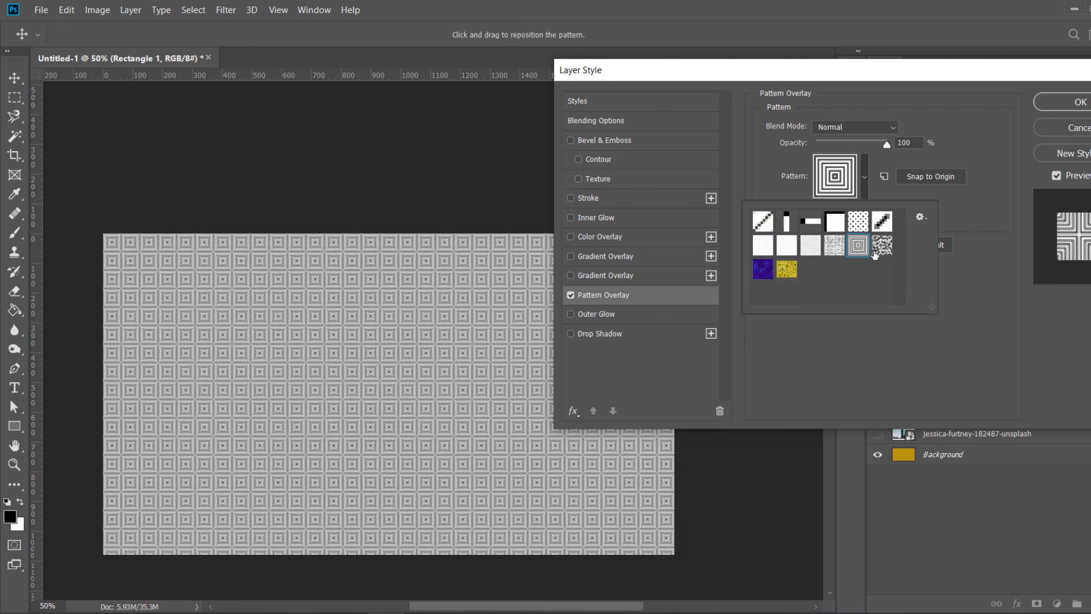
{"action": "left_click", "coordinate": [880, 249]}
{"action": "left_click", "coordinate": [858, 250]}
{"action": "left_click", "coordinate": [860, 225]}
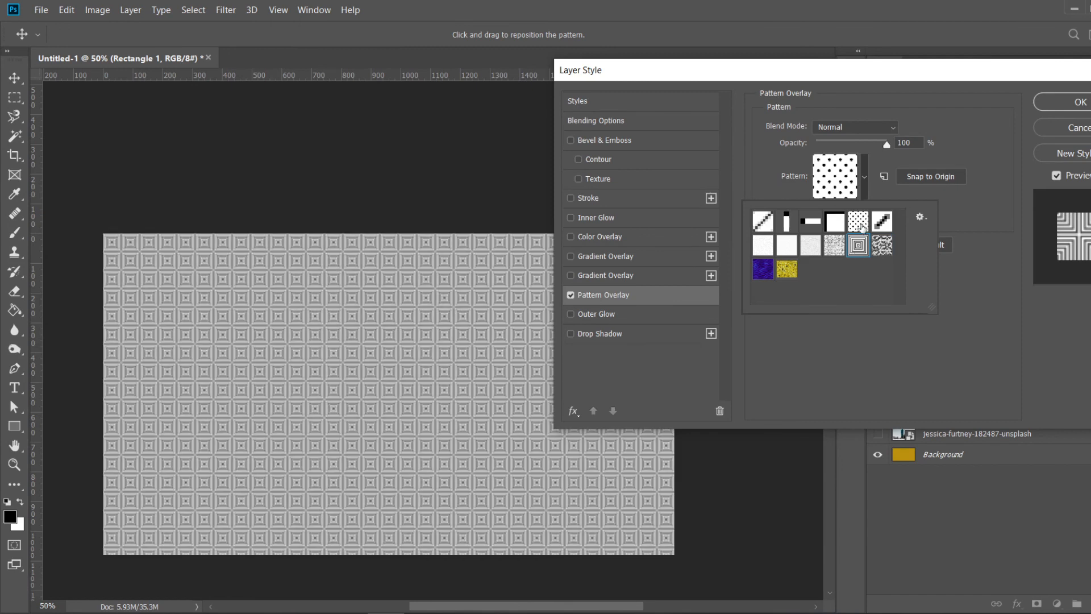
{"action": "left_click", "coordinate": [862, 251]}
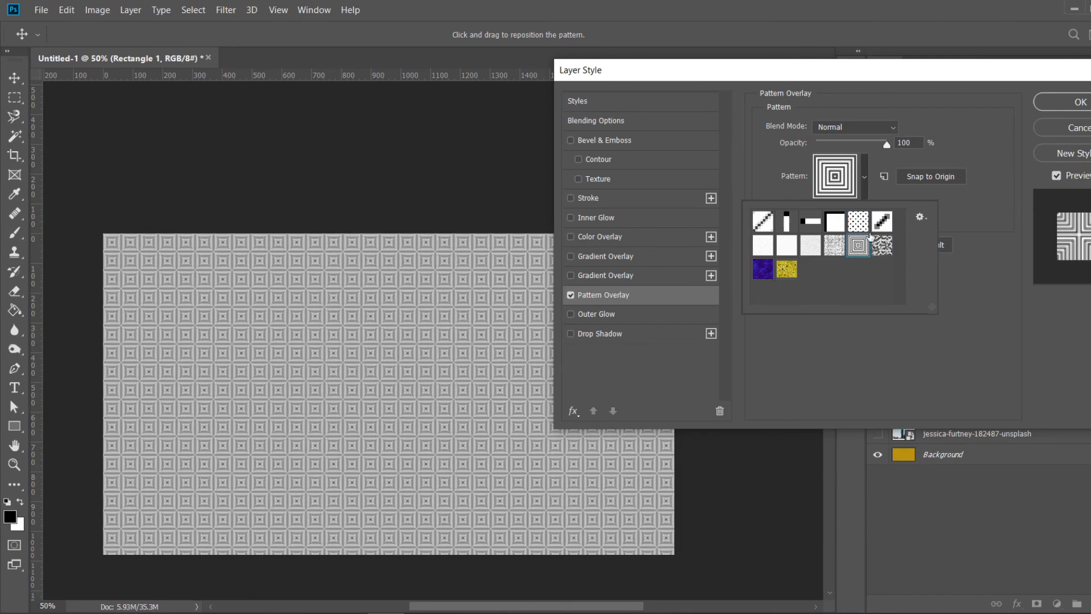
{"action": "left_click", "coordinate": [836, 250]}
{"action": "left_click", "coordinate": [864, 250]}
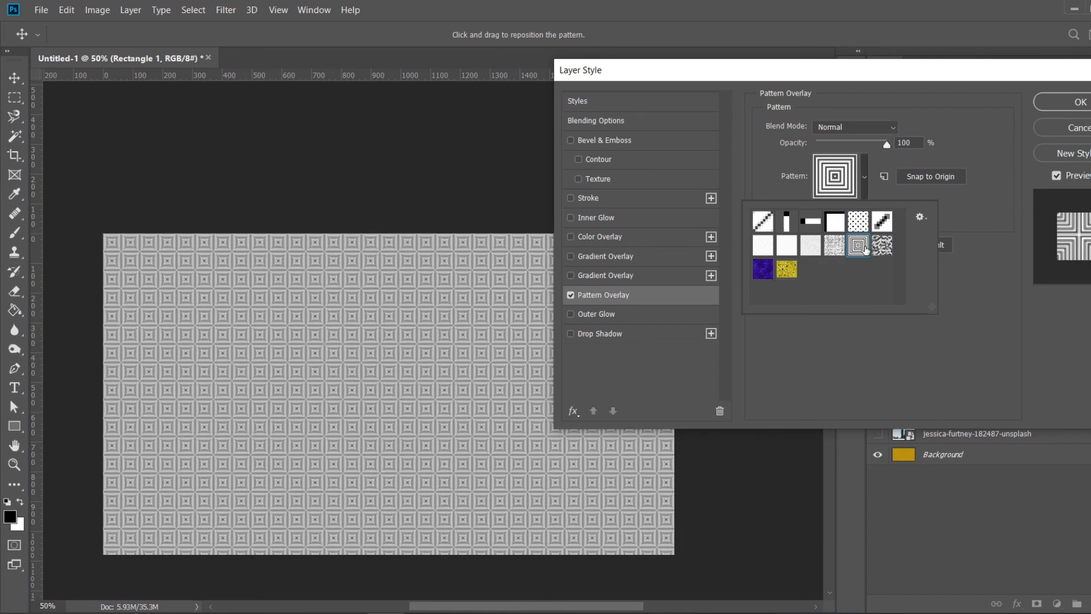
{"action": "left_click", "coordinate": [971, 320]}
{"action": "mouse_move", "coordinate": [852, 209]}
{"action": "left_mouse_down"}
{"action": "mouse_move", "coordinate": [878, 210]}
{"action": "mouse_move", "coordinate": [838, 214]}
{"action": "mouse_move", "coordinate": [852, 212]}
{"action": "left_mouse_up"}
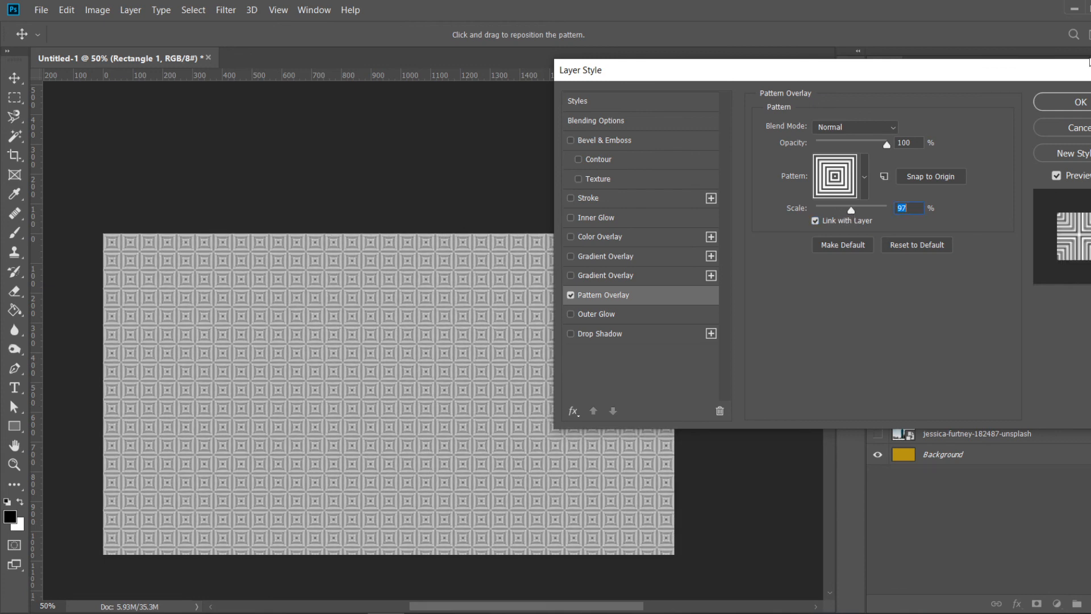
{"action": "left_click", "coordinate": [1063, 101]}
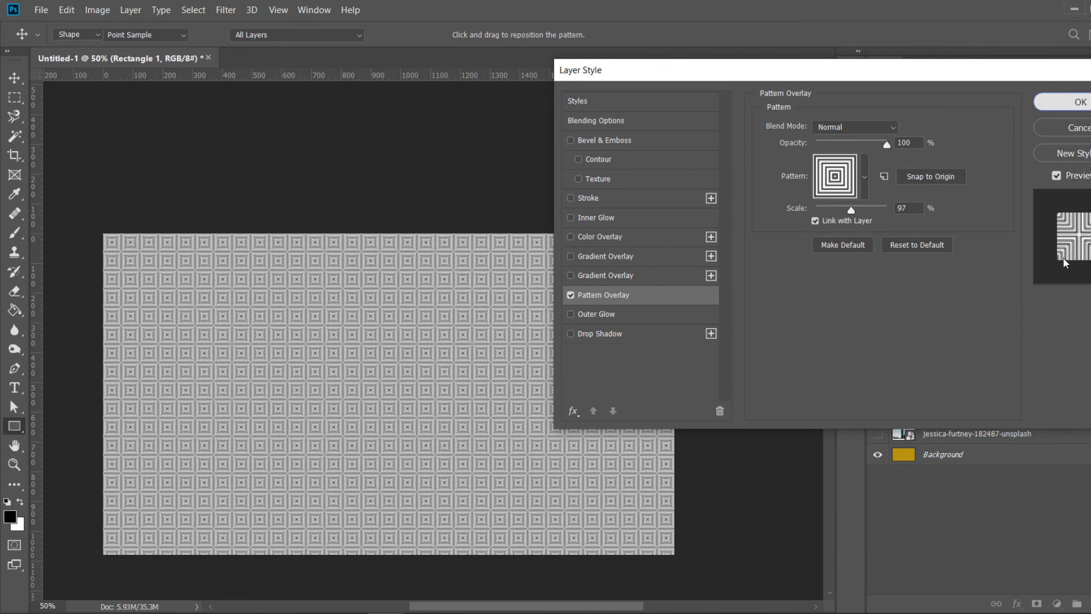
- Move the rectangle layer in the stack to sit directly above the sunset photo layer
{"action": "left_click_drag", "start_coordinate": [995, 225], "coordinate": [1005, 439]}
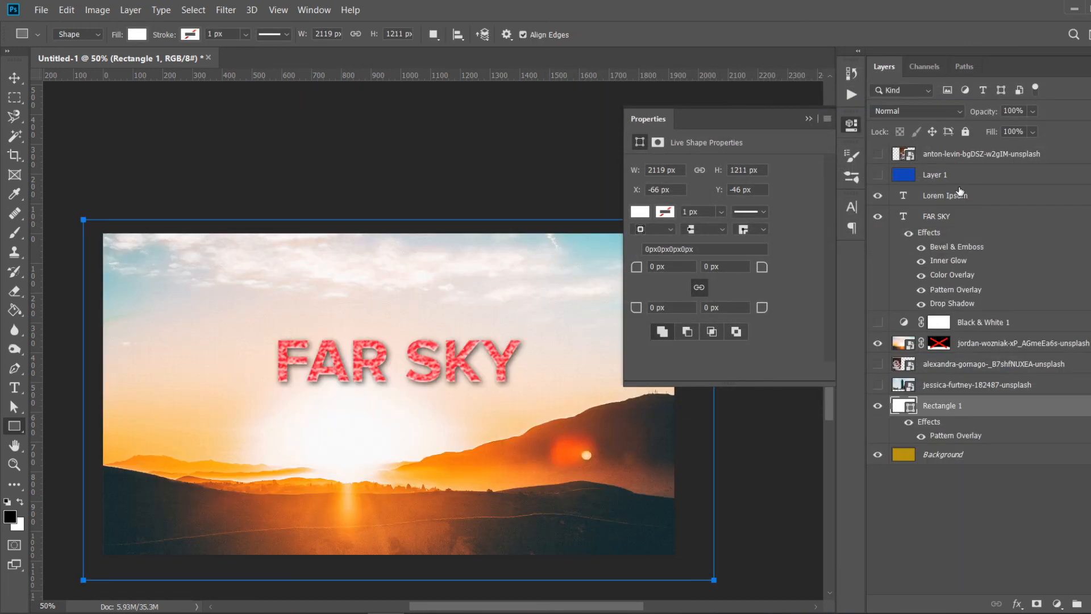
{"action": "left_click", "coordinate": [958, 179]}
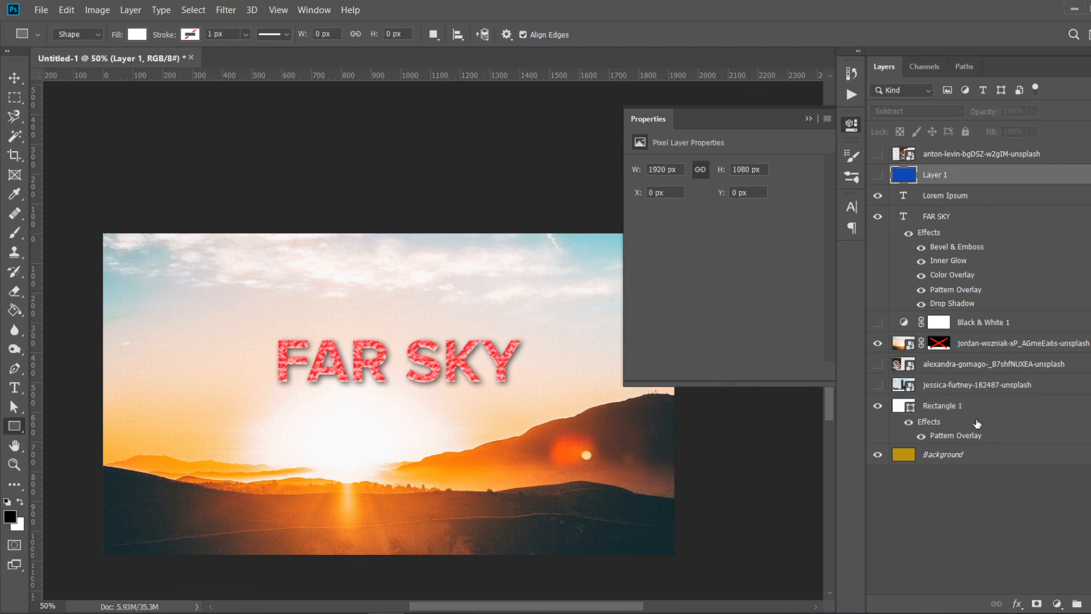
{"action": "left_click", "coordinate": [961, 414]}
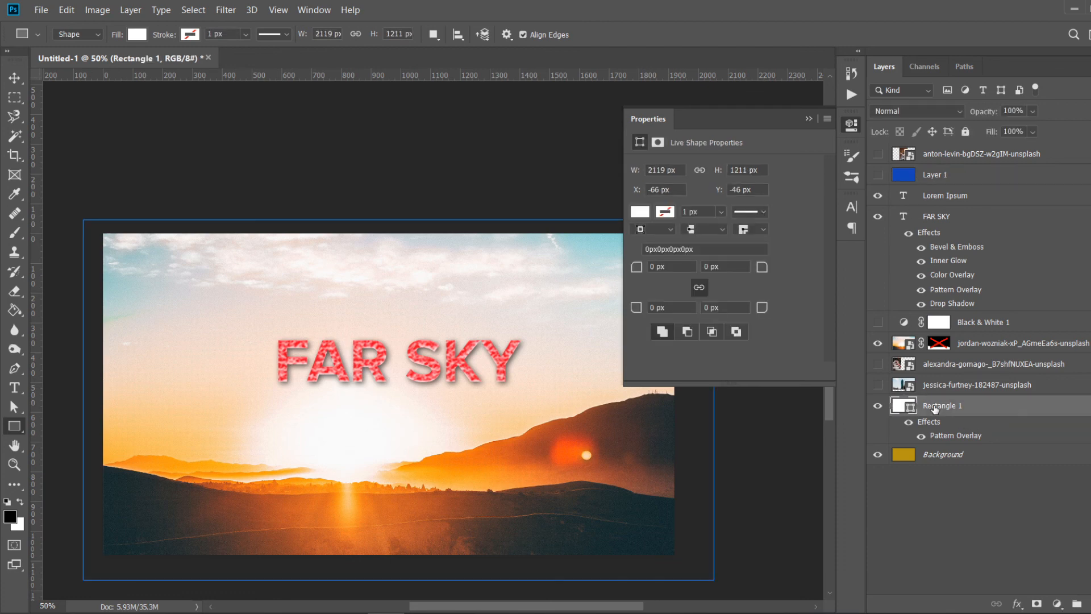
{"action": "left_click_drag", "start_coordinate": [963, 331], "coordinate": [962, 333]}
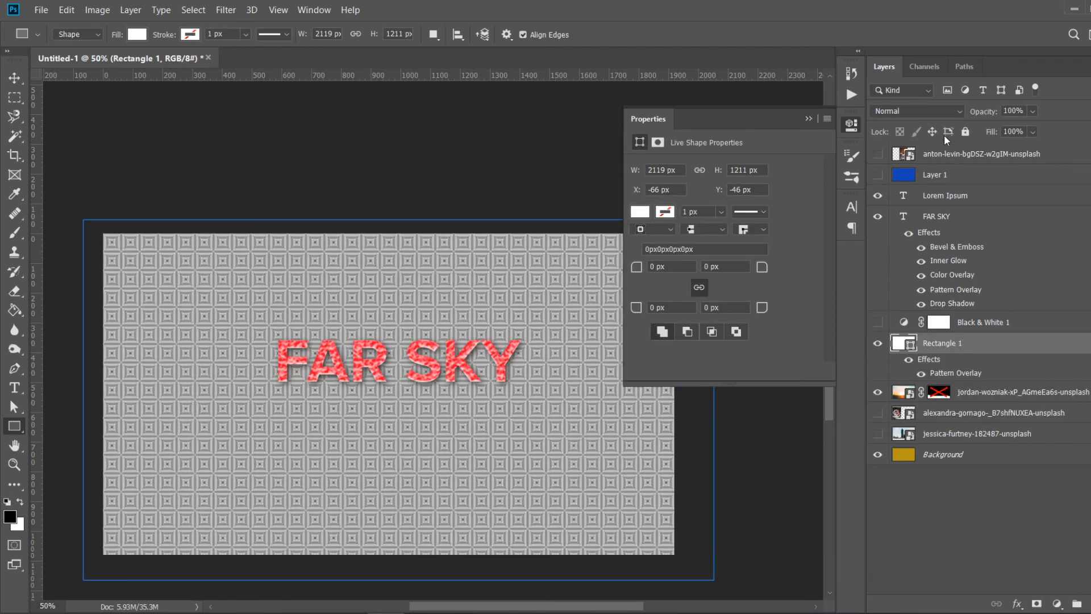
- Set the rectangle layer's blend mode to Multiply
{"action": "left_click", "coordinate": [930, 111]}
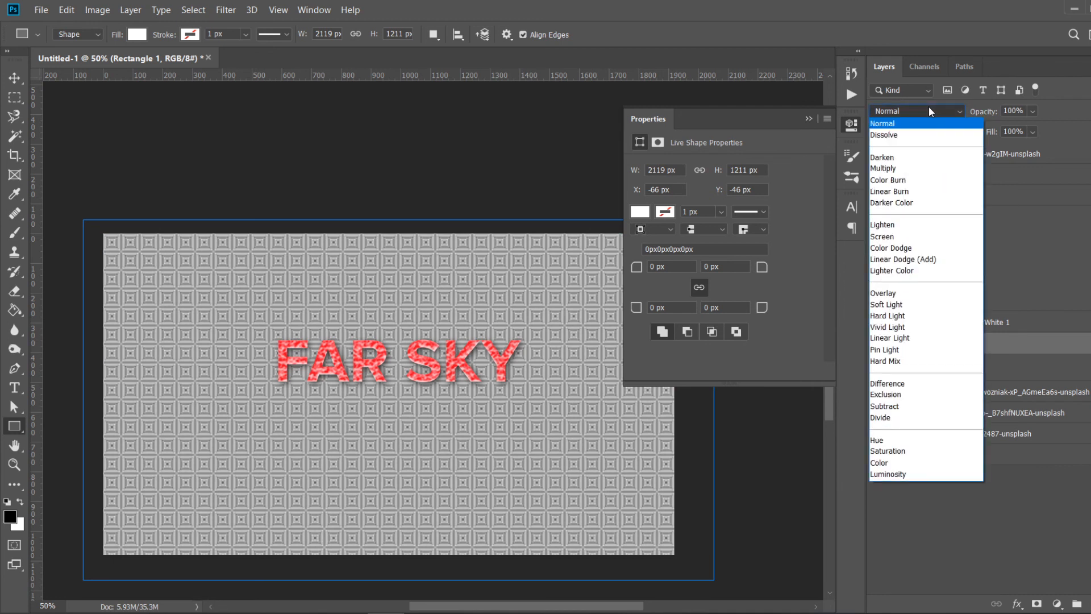
{"action": "left_click", "coordinate": [896, 169]}
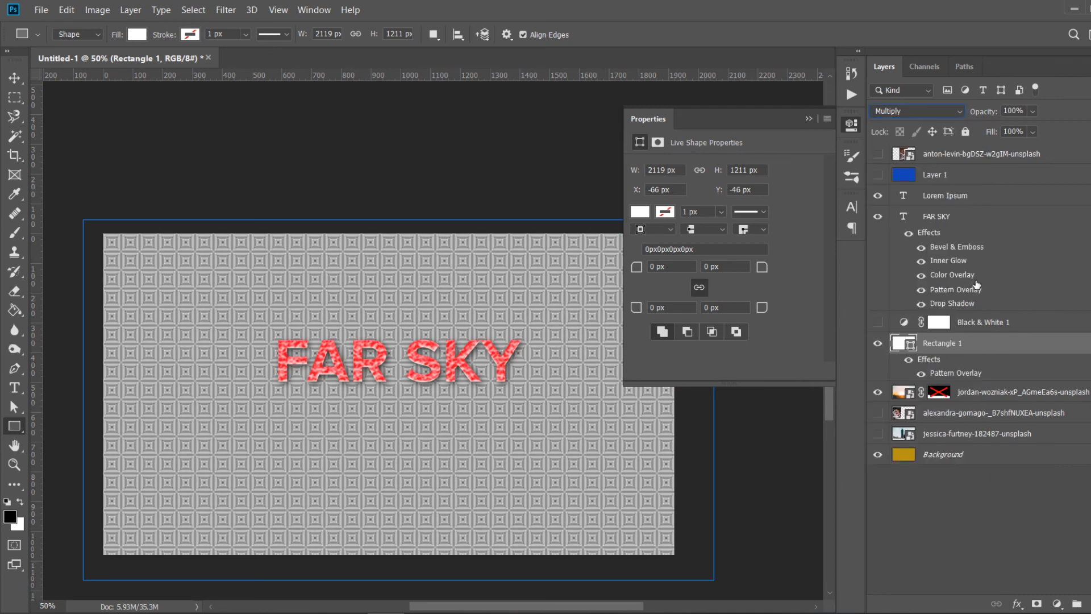
- Rasterize the rectangle layer and then its layer style
{"action": "right_click", "coordinate": [990, 343]}
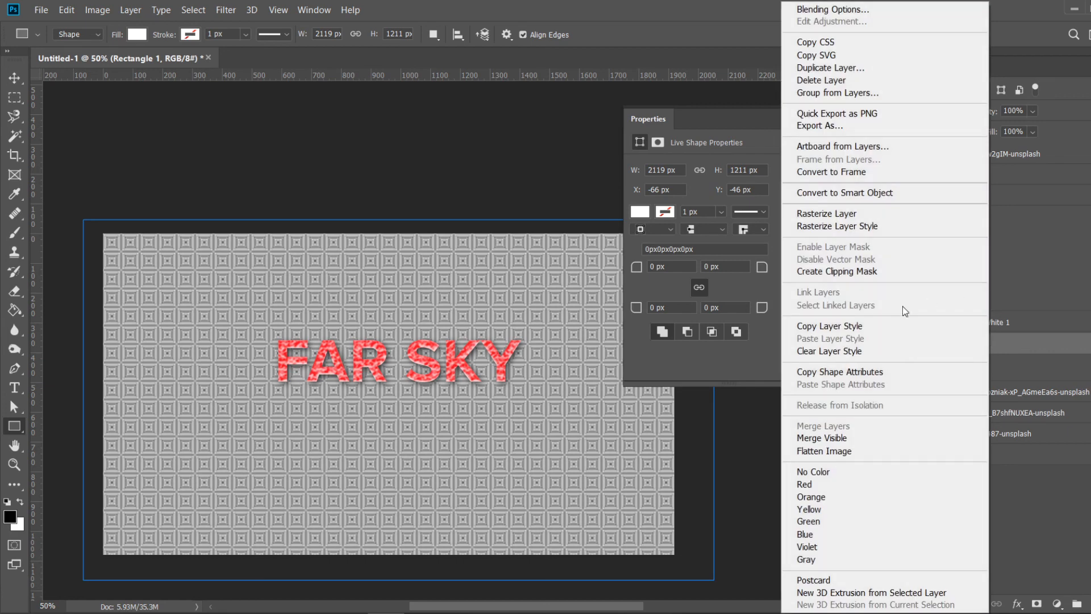
{"action": "left_click", "coordinate": [830, 215]}
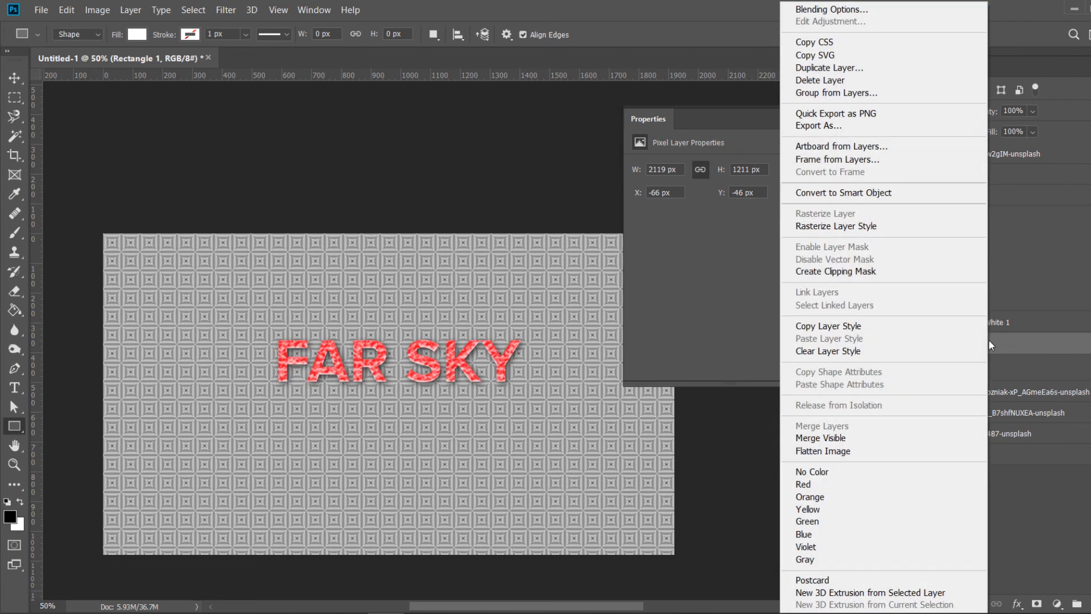
{"action": "right_click", "coordinate": [989, 341]}
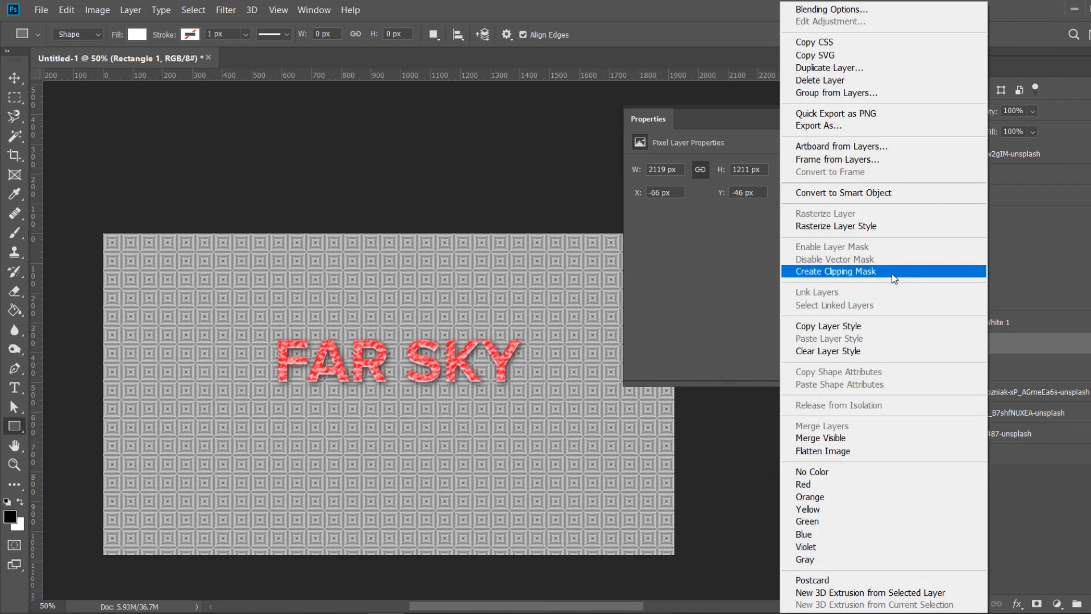
{"action": "left_click", "coordinate": [861, 225]}
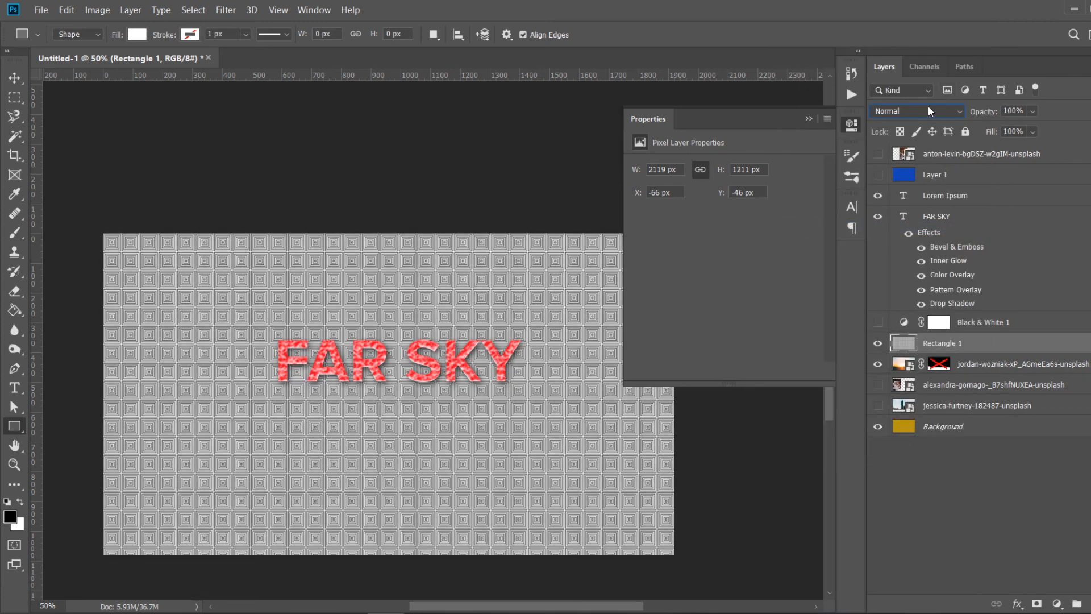
- Set the rectangle layer to Multiply blend mode with 45% opacity and 48% fill
{"action": "left_click", "coordinate": [930, 110]}
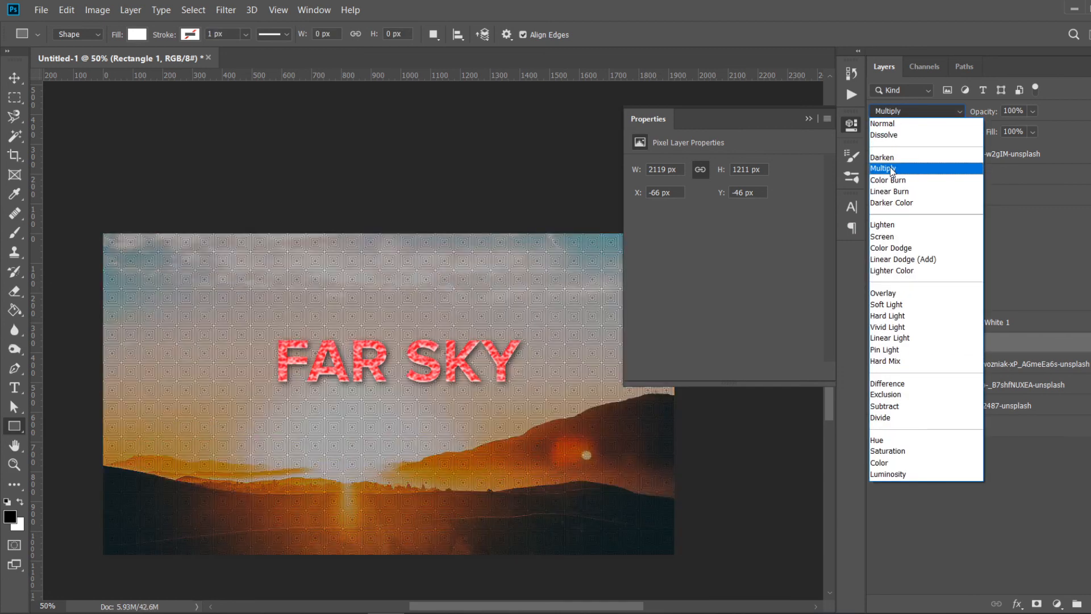
{"action": "left_click", "coordinate": [893, 169]}
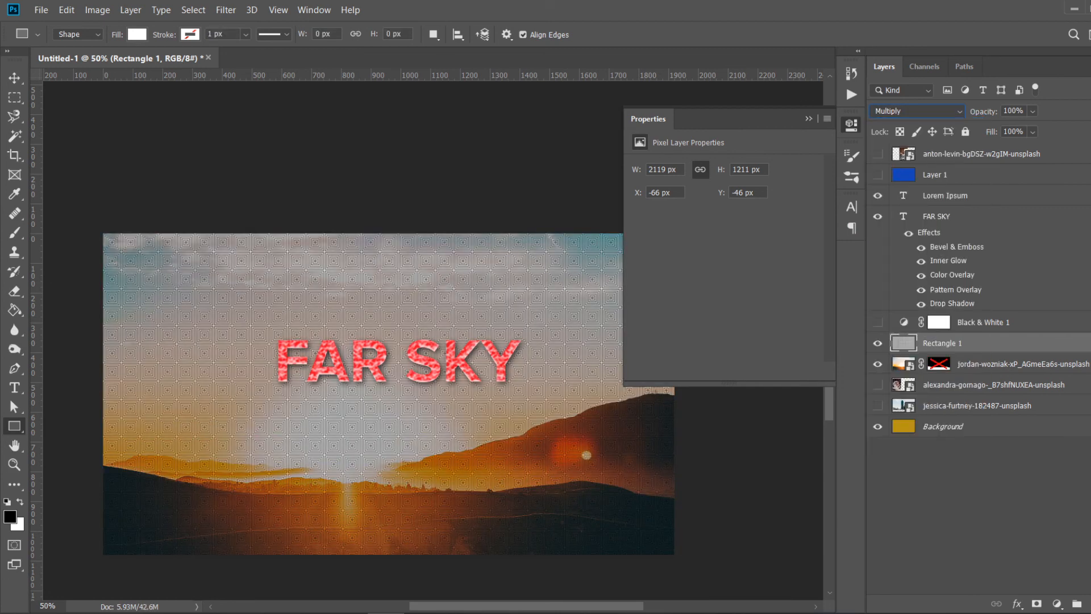
{"action": "left_click", "coordinate": [1033, 112]}
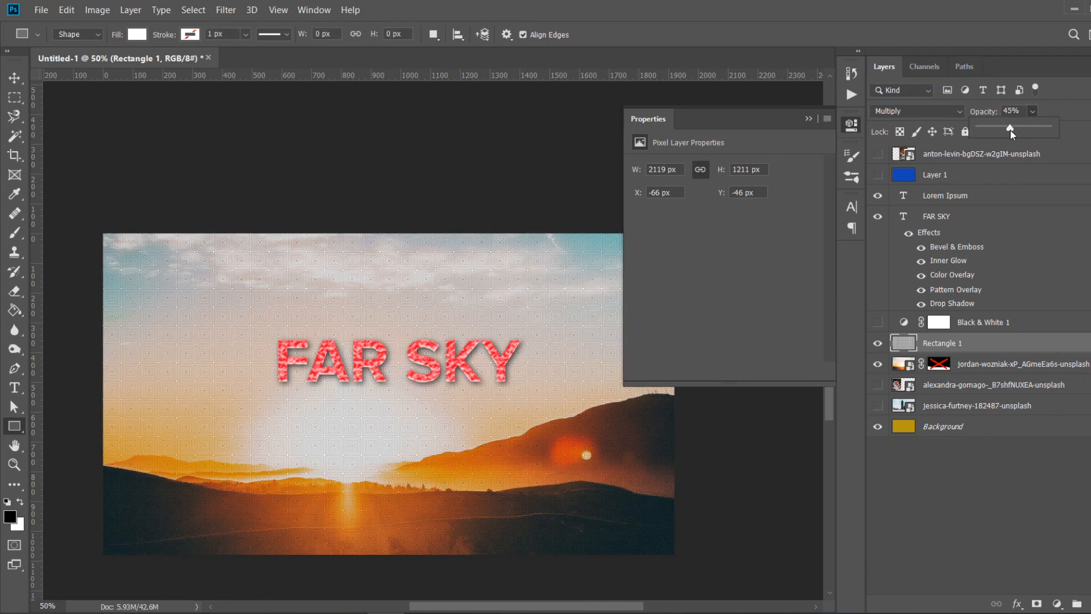
{"action": "left_click", "coordinate": [470, 154]}
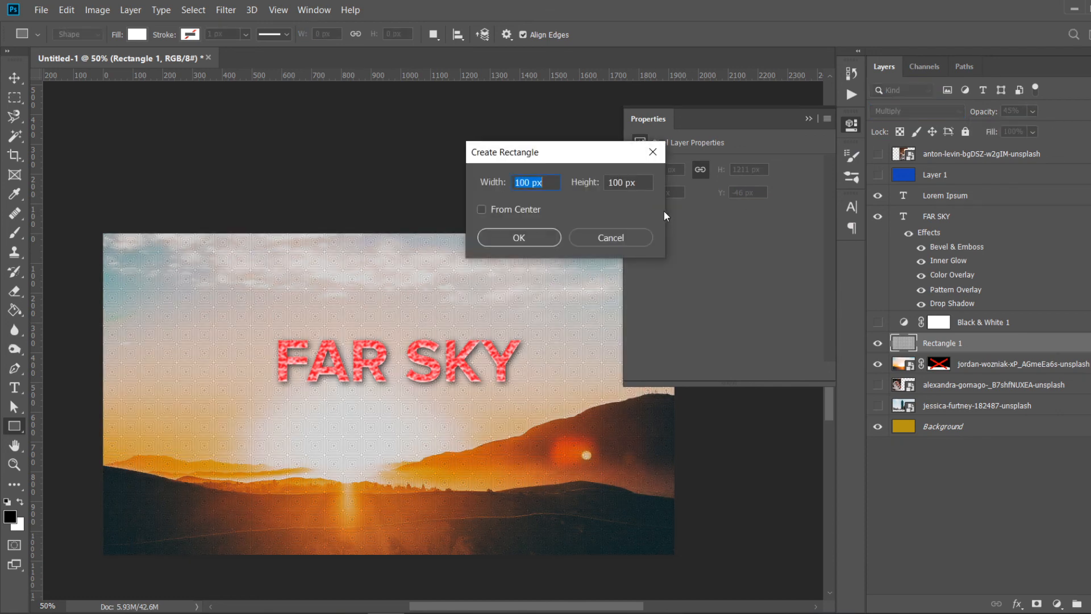
{"action": "left_click", "coordinate": [607, 235]}
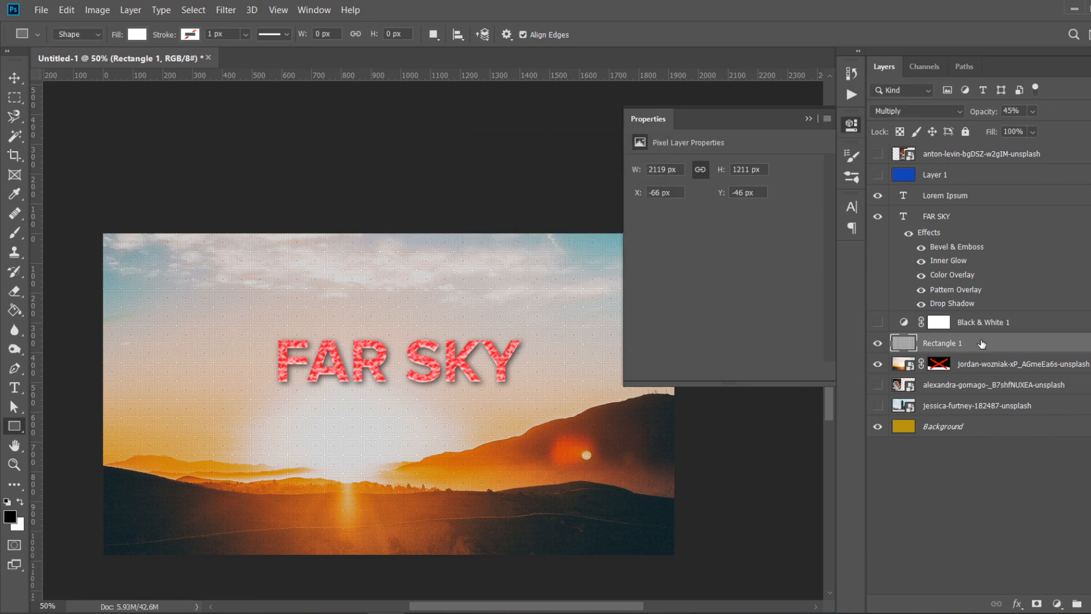
{"action": "left_click", "coordinate": [1033, 132]}
{"action": "left_click", "coordinate": [1014, 149]}
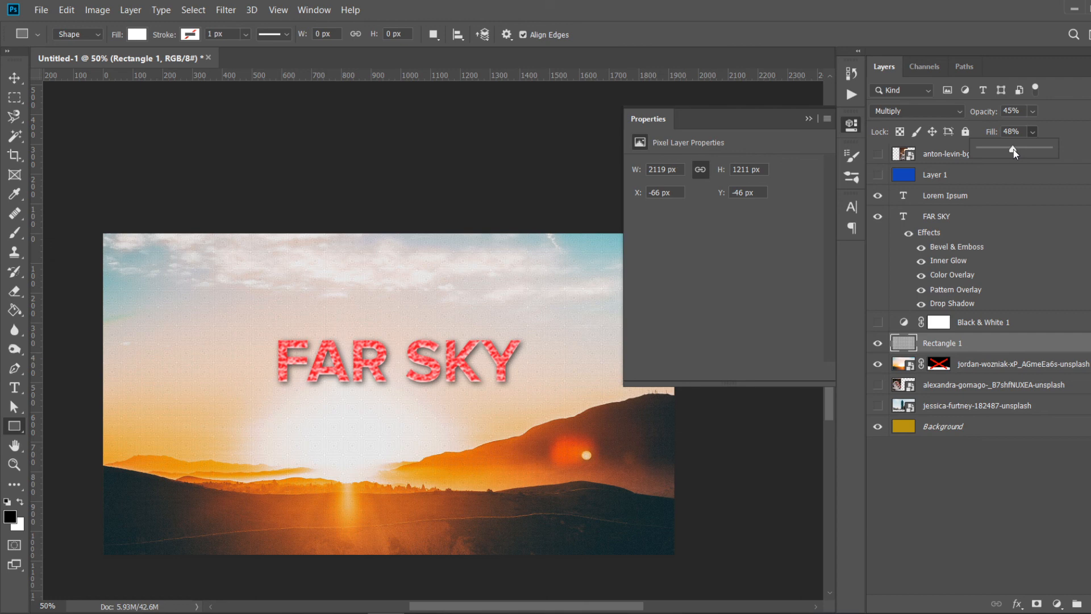
- Zoom in to examine the pattern texture around the title, then zoom back out
{"action": "left_click", "coordinate": [556, 367]}
{"action": "key", "text": "z"}
{"action": "left_click", "coordinate": [368, 349]}
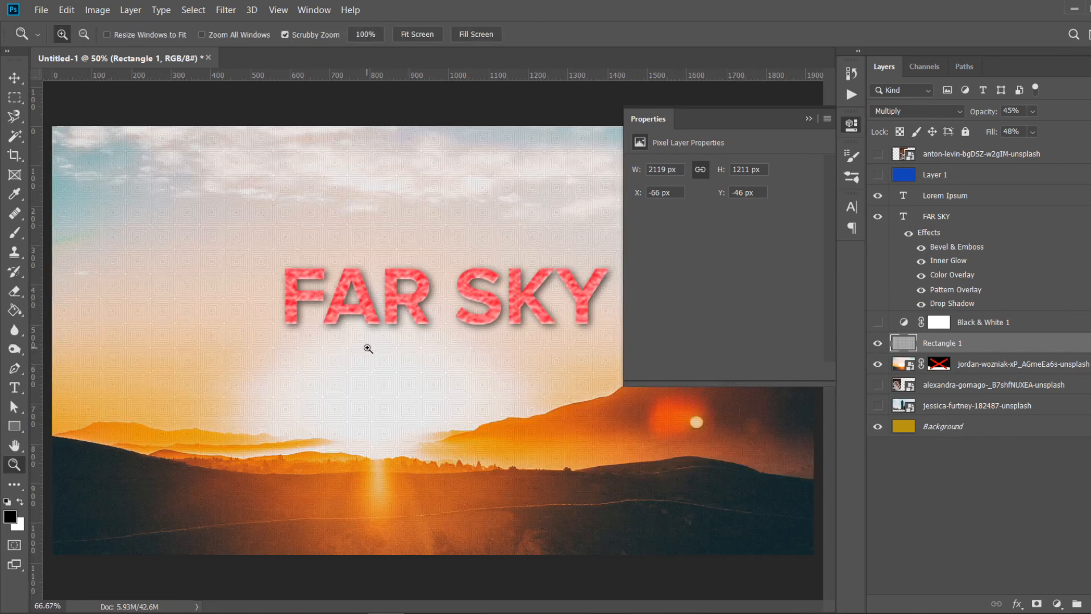
{"action": "left_click", "coordinate": [368, 348]}
{"action": "left_click", "coordinate": [433, 336]}
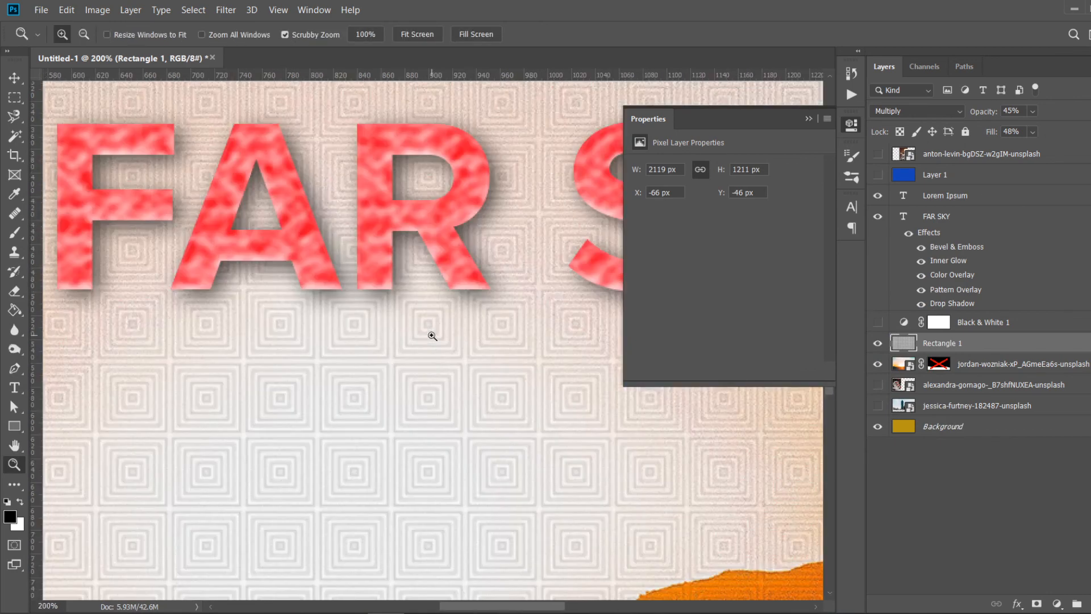
{"action": "left_click", "coordinate": [432, 336], "text": "alt"}
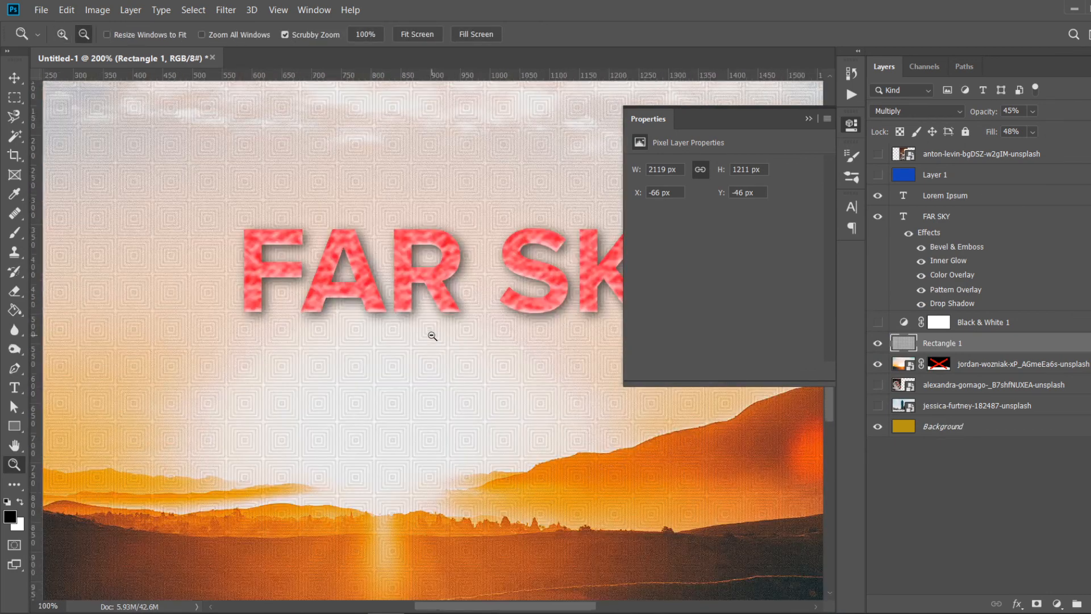
{"action": "left_click", "coordinate": [433, 336], "text": "alt"}
{"action": "left_click", "coordinate": [432, 336], "text": "alt"}
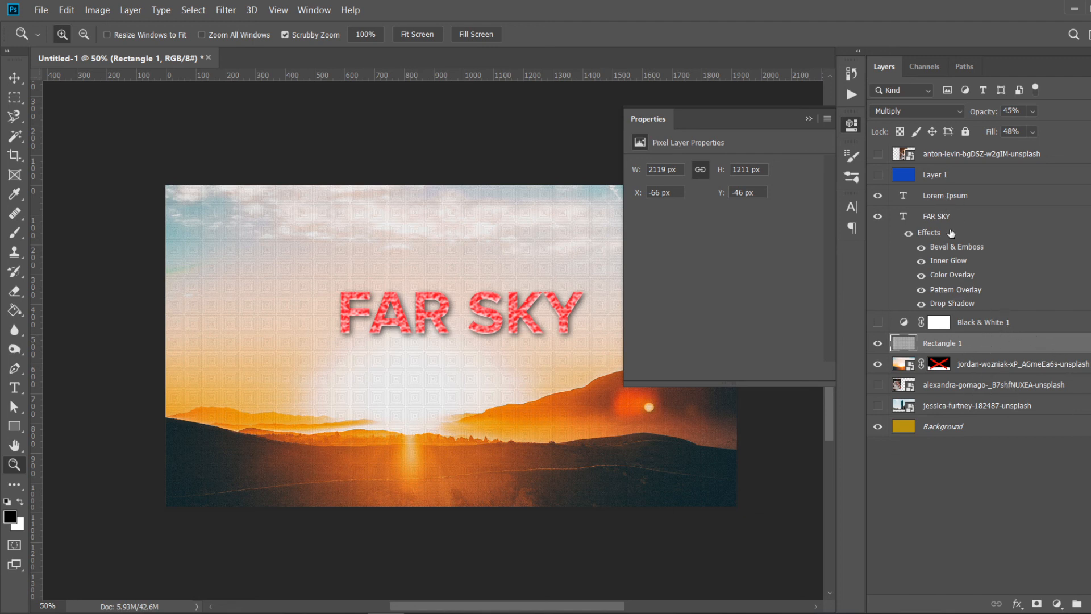
- Toggle the rectangle layer's visibility off and on to compare the image with and without the texture
{"action": "left_click", "coordinate": [973, 218]}
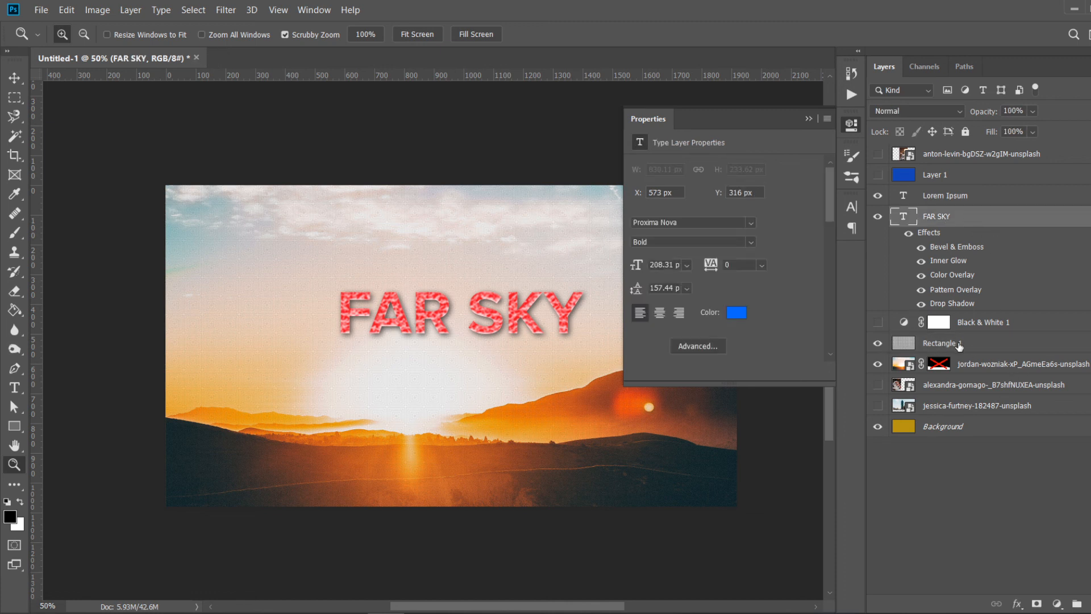
{"action": "left_click", "coordinate": [878, 344]}
{"action": "left_click", "coordinate": [879, 343]}
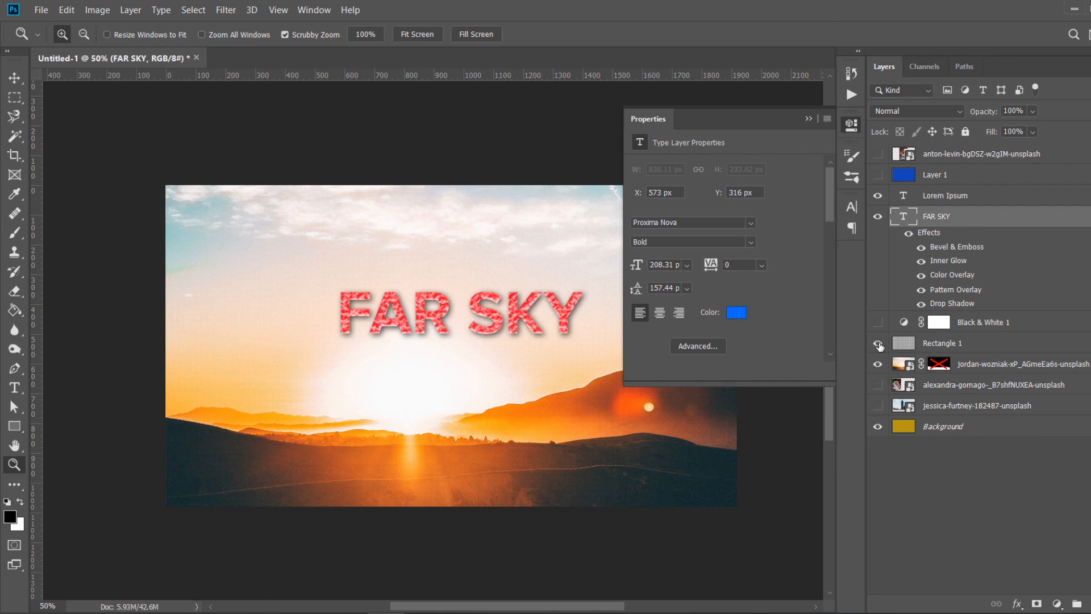
{"action": "left_click", "coordinate": [949, 348]}
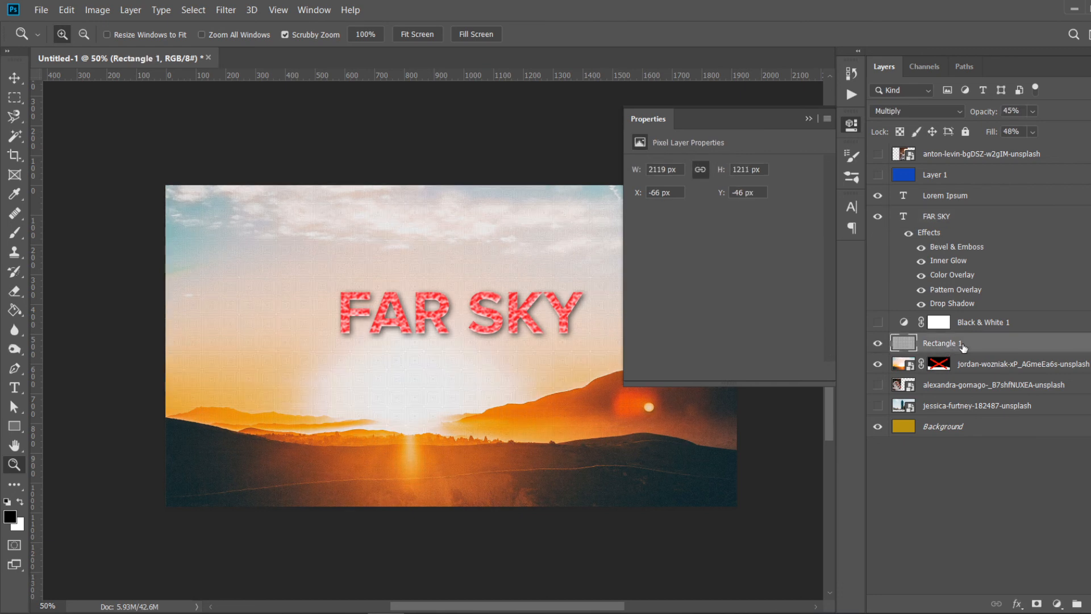
{"action": "right_click", "coordinate": [965, 345]}
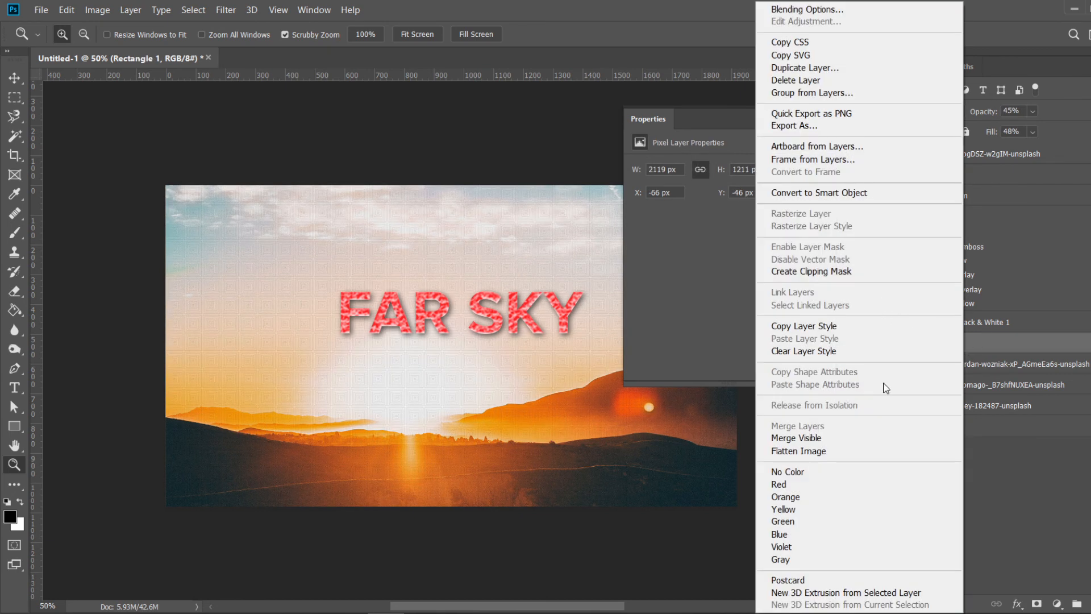
{"action": "left_click", "coordinate": [1029, 469]}
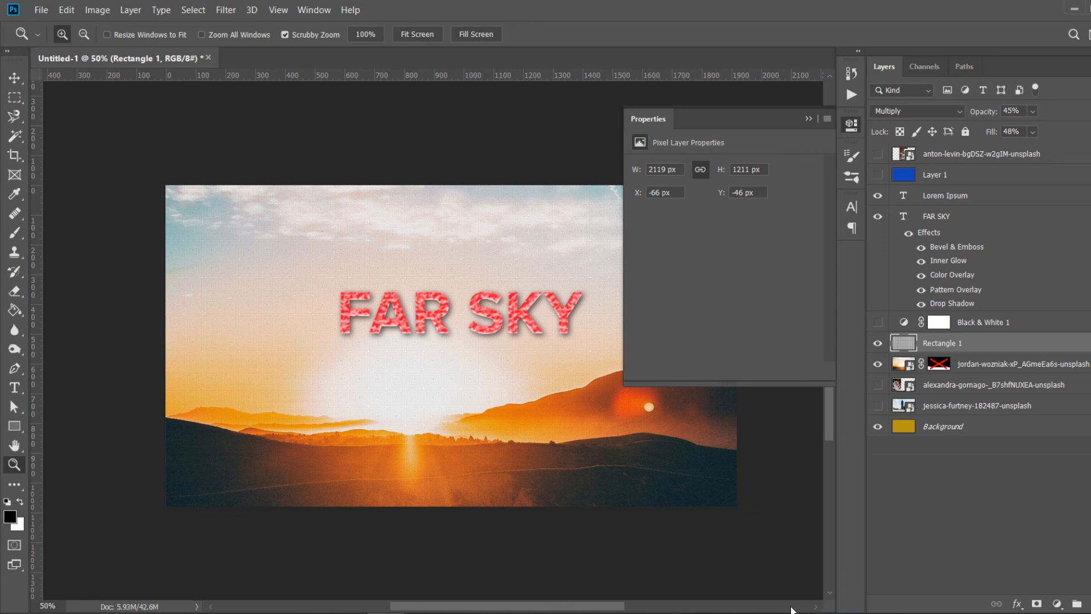
{"action": "left_click", "coordinate": [755, 613]}
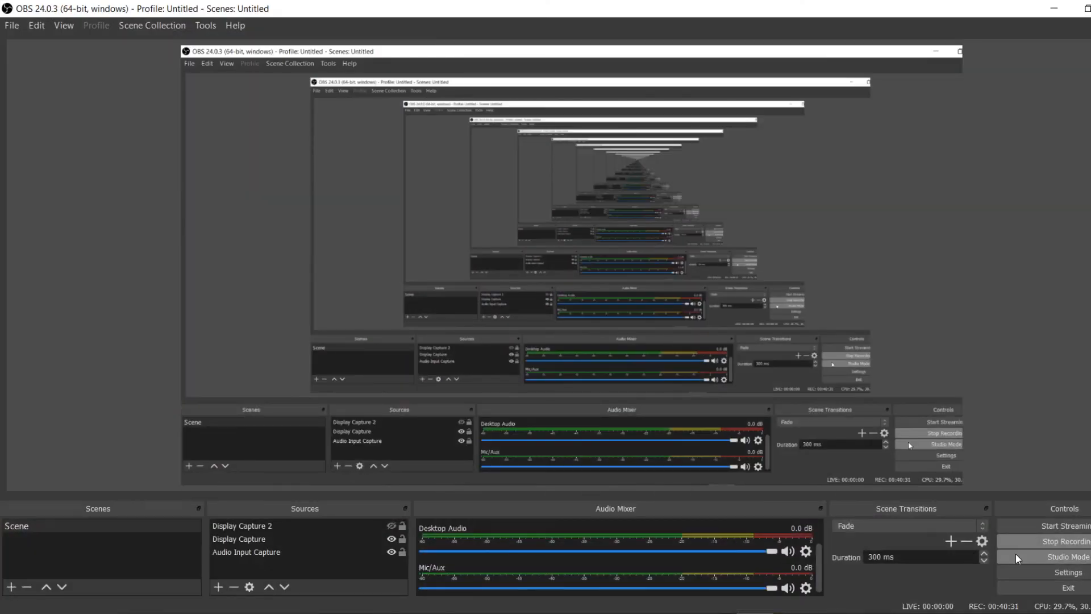